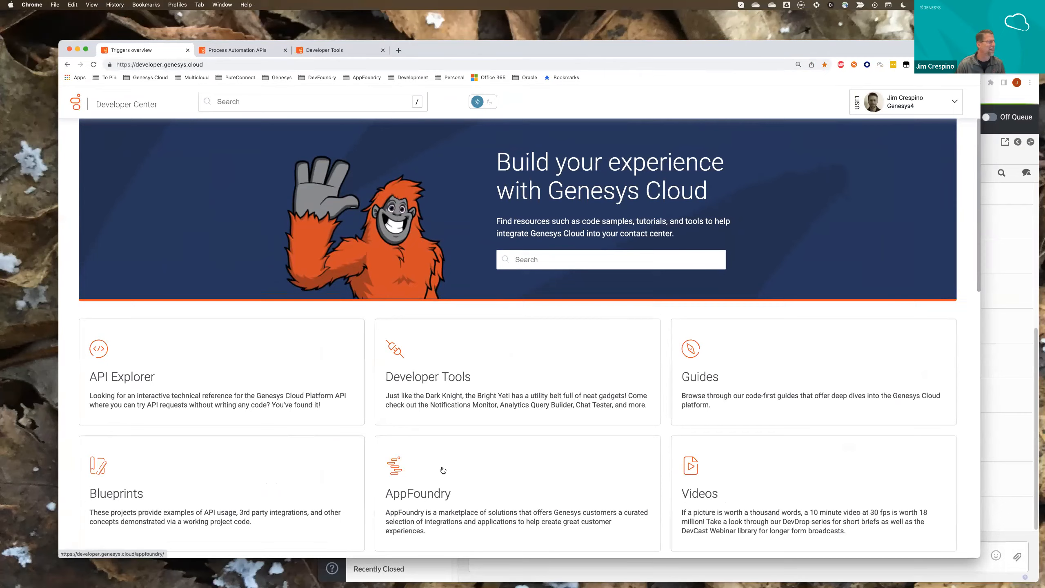
# Open the API Explorer, then the Triggers overview page in the Process Automation section of the Platform topic.
pyautogui.click(405, 449)
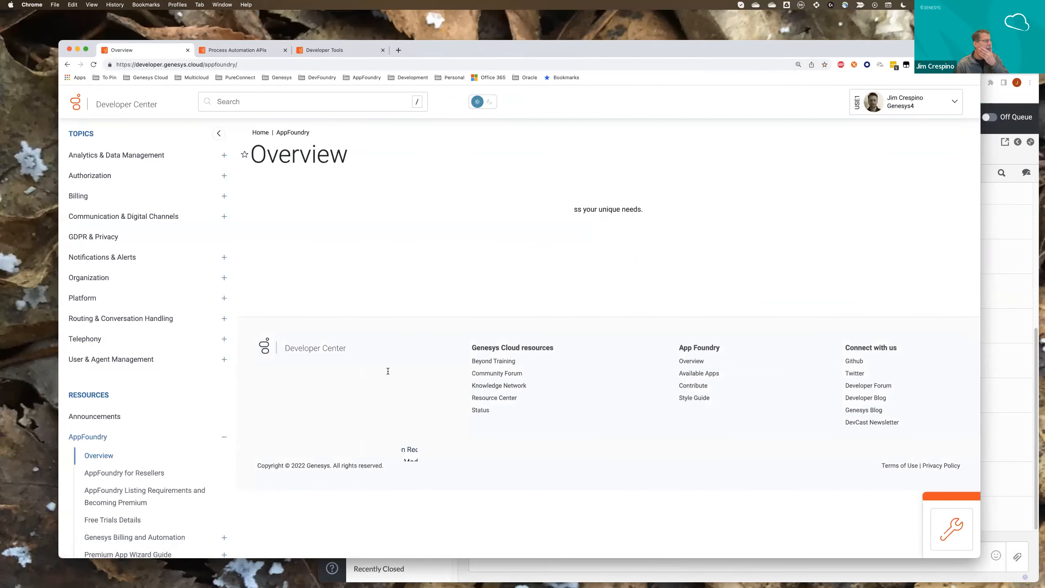
pyautogui.click(122, 106)
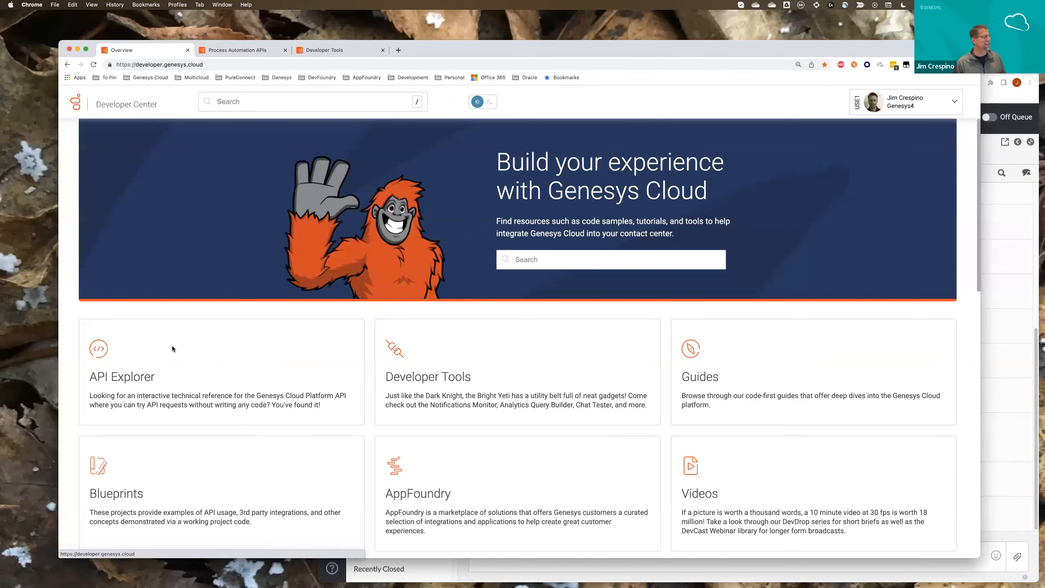
pyautogui.click(101, 349)
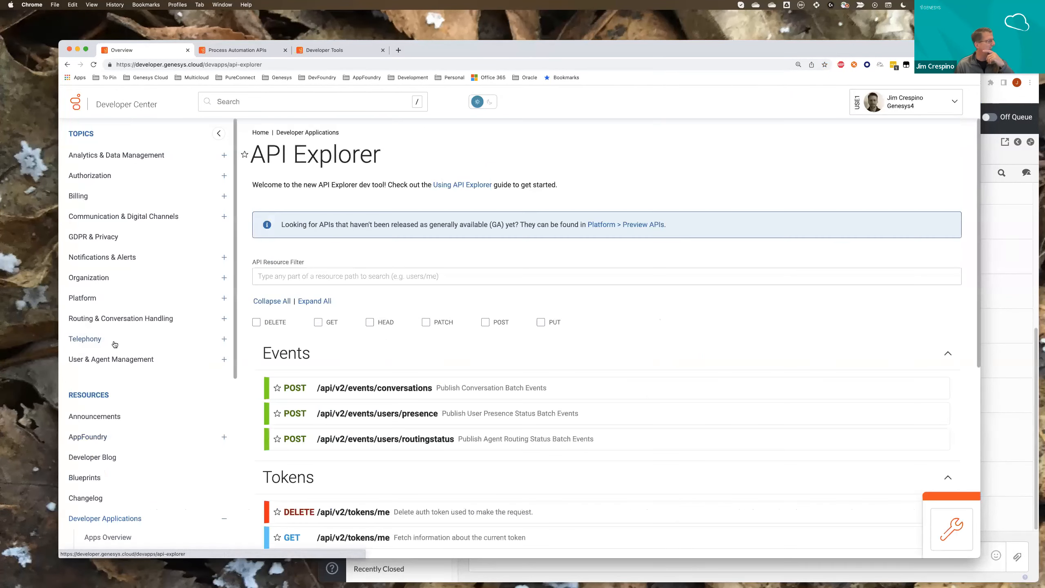
pyautogui.scroll(2, 166, 305)
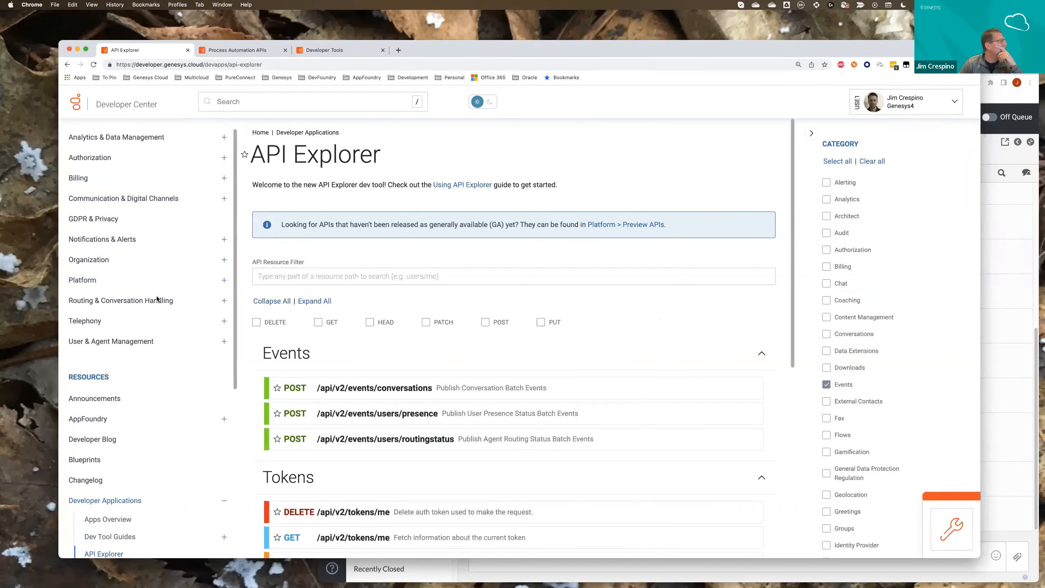
pyautogui.click(90, 281)
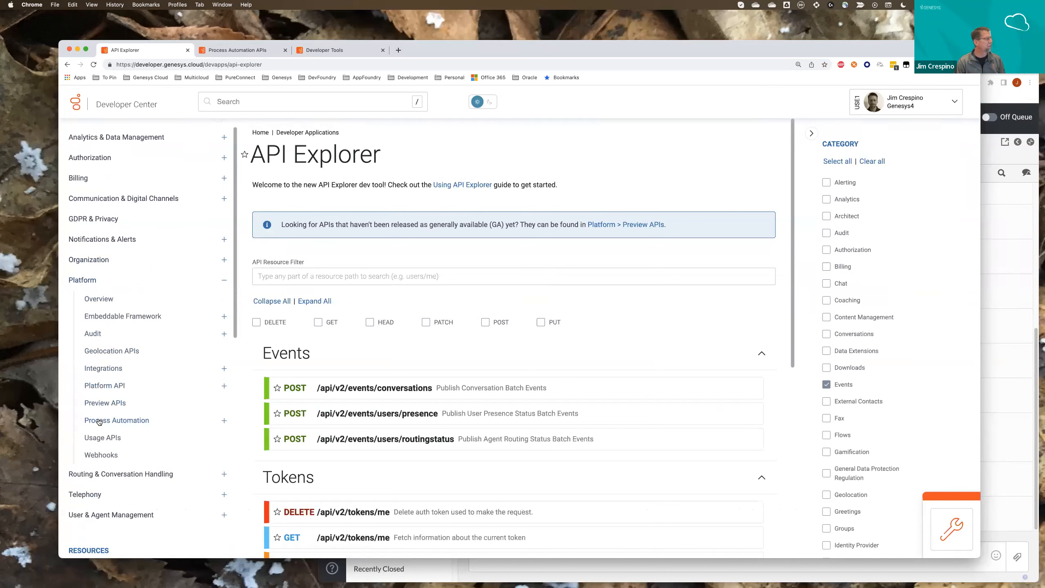
pyautogui.click(123, 421)
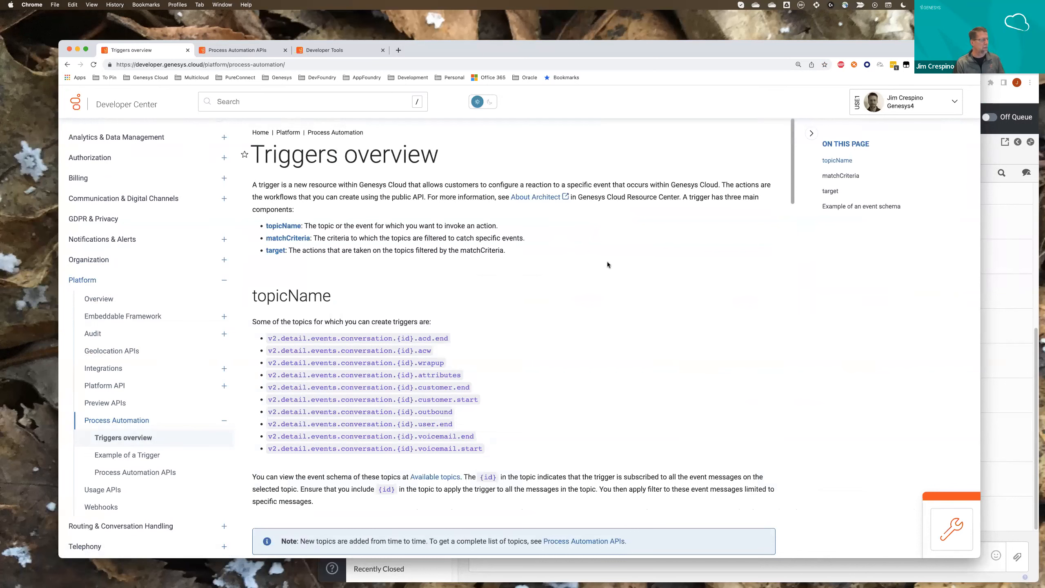
# Review the topicName section of the triggers overview, including the conversation event topics available for triggers.
pyautogui.scroll(-3, 607, 264)
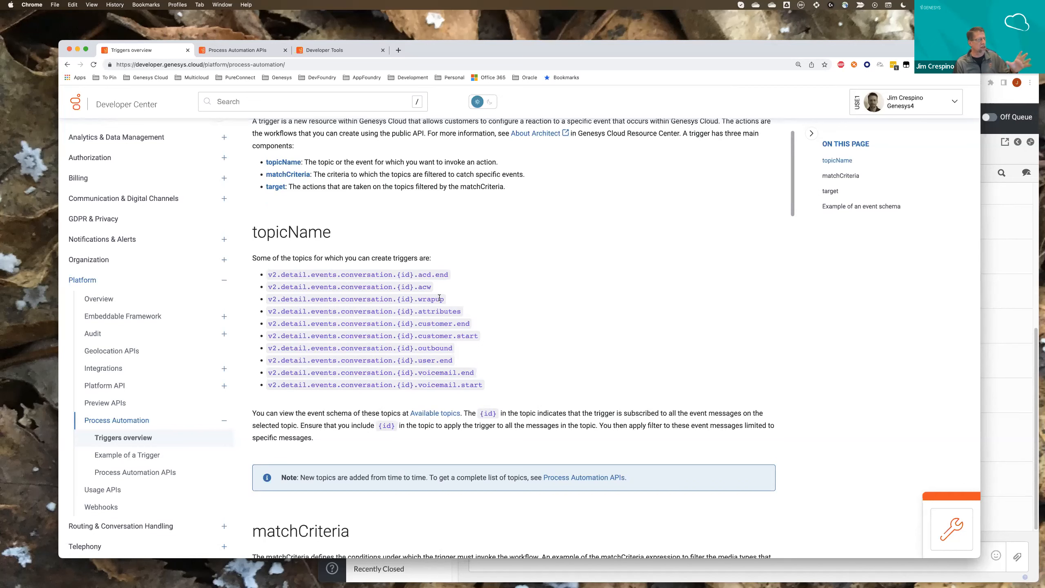
pyautogui.scroll(-1, 515, 354)
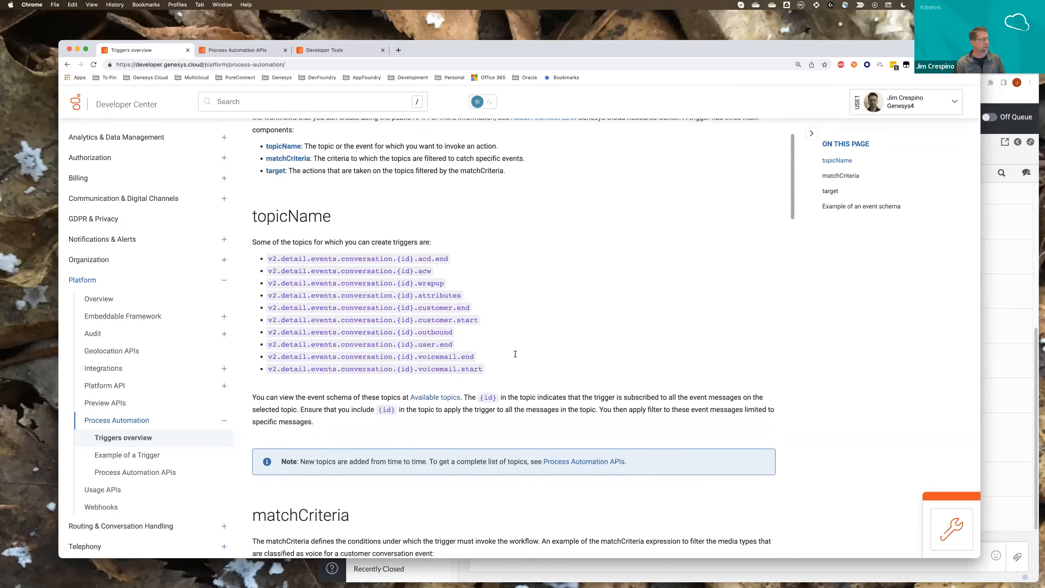
pyautogui.scroll(-1, 515, 354)
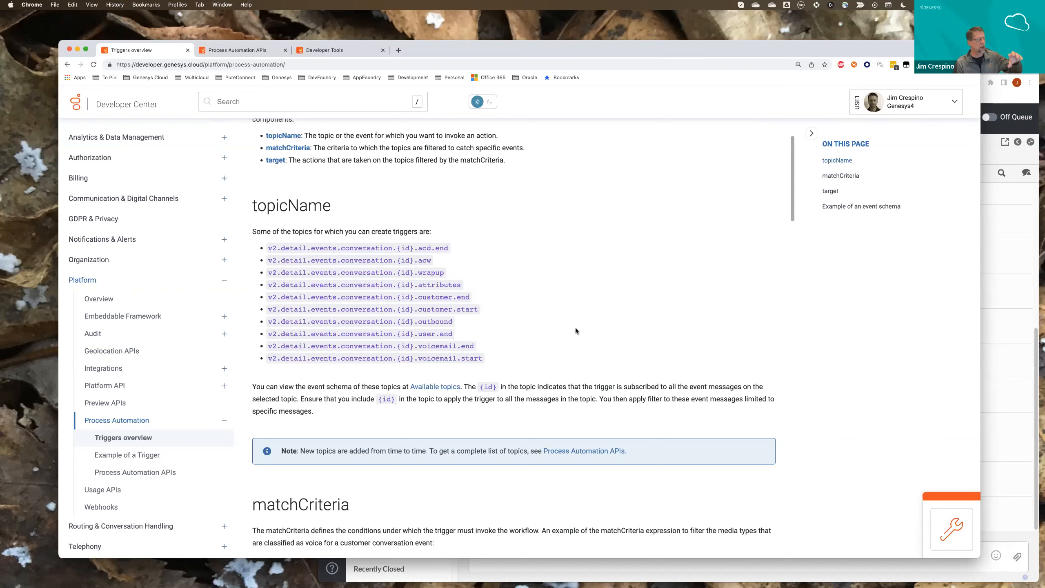
pyautogui.scroll(-1, 575, 330)
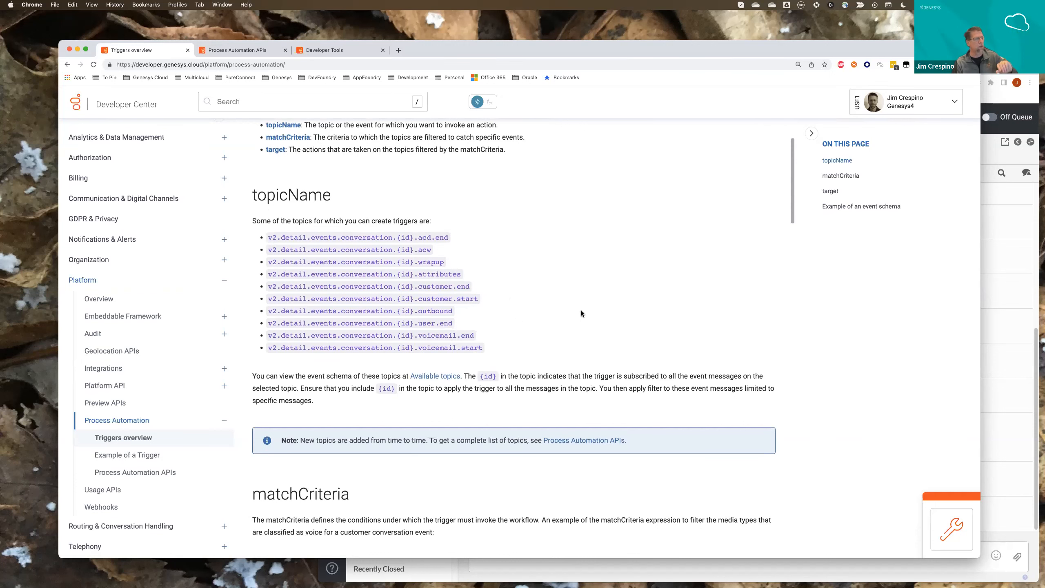
pyautogui.scroll(-2, 581, 312)
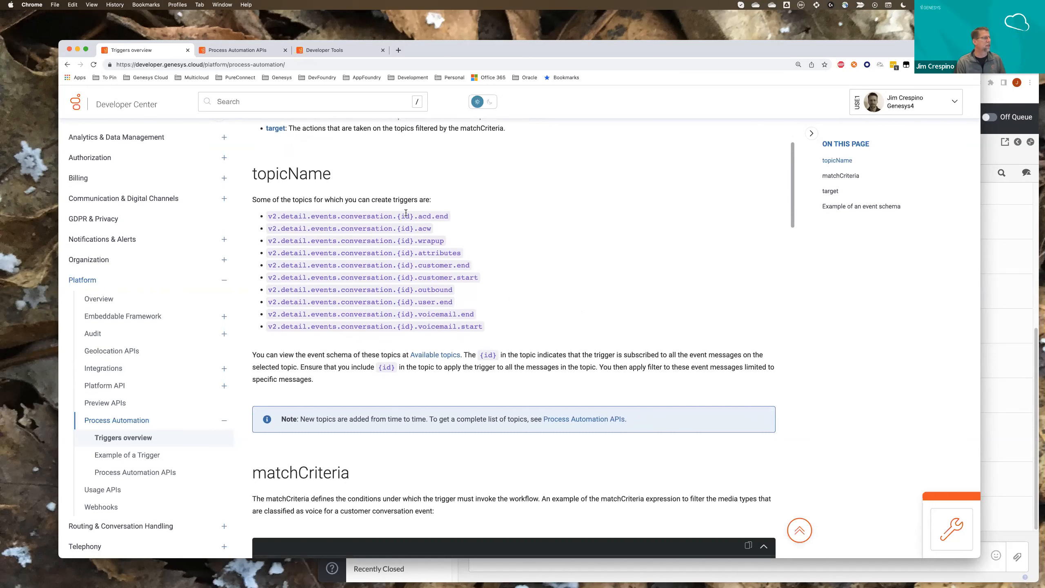
pyautogui.scroll(-4, 406, 251)
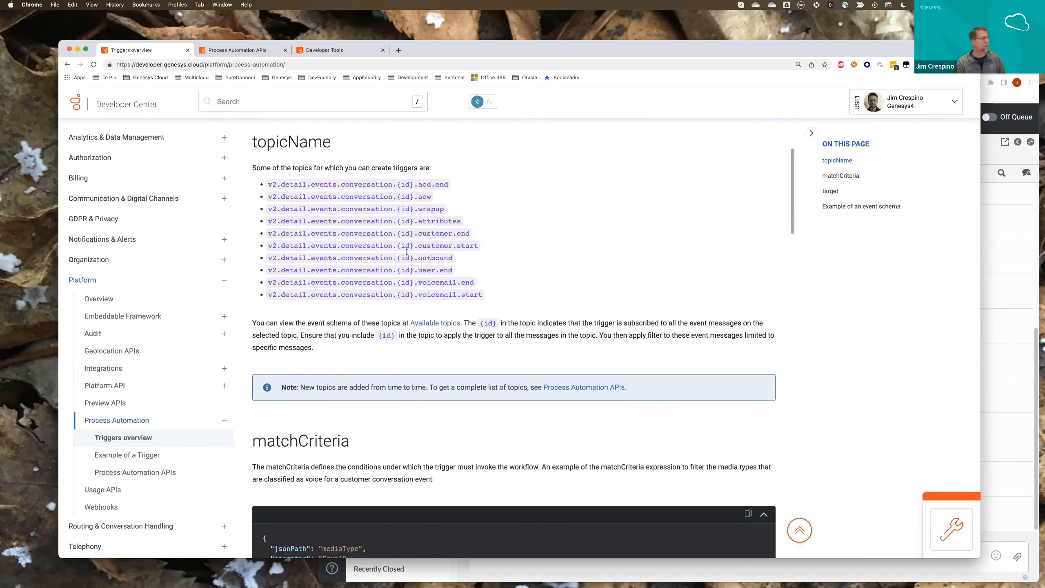
# Read the matchCriteria section, examining the mediaType example and the jsonPath and operator definitions.
pyautogui.scroll(-5, 407, 252)
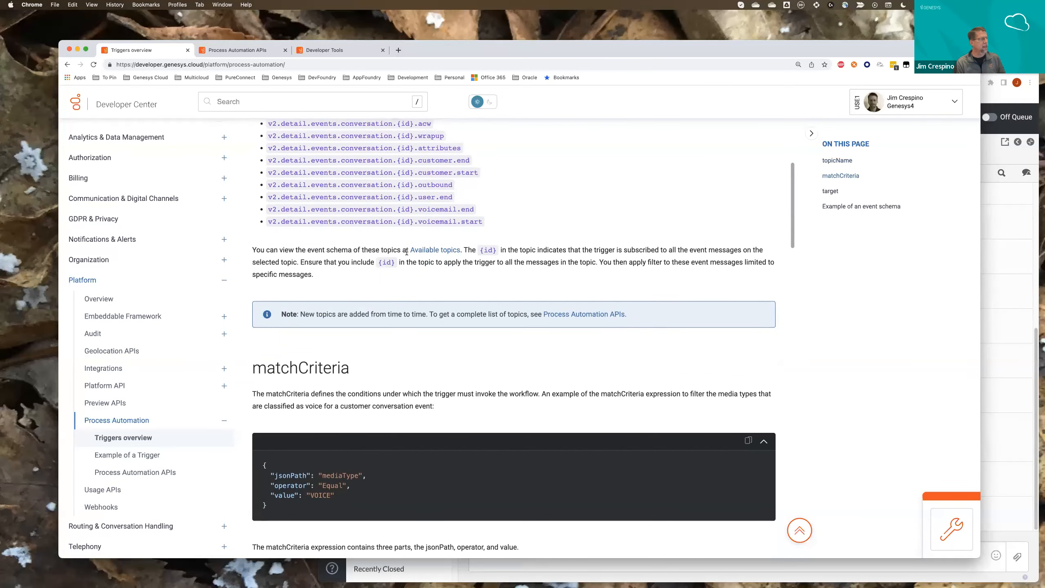
pyautogui.scroll(-9, 406, 251)
pyautogui.scroll(-1, 406, 252)
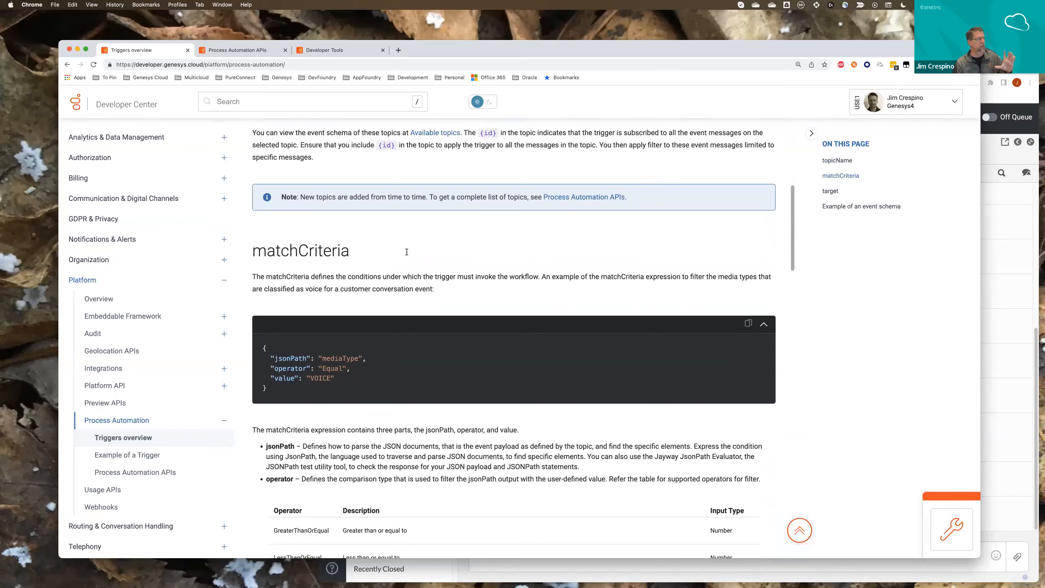
pyautogui.scroll(-3, 407, 252)
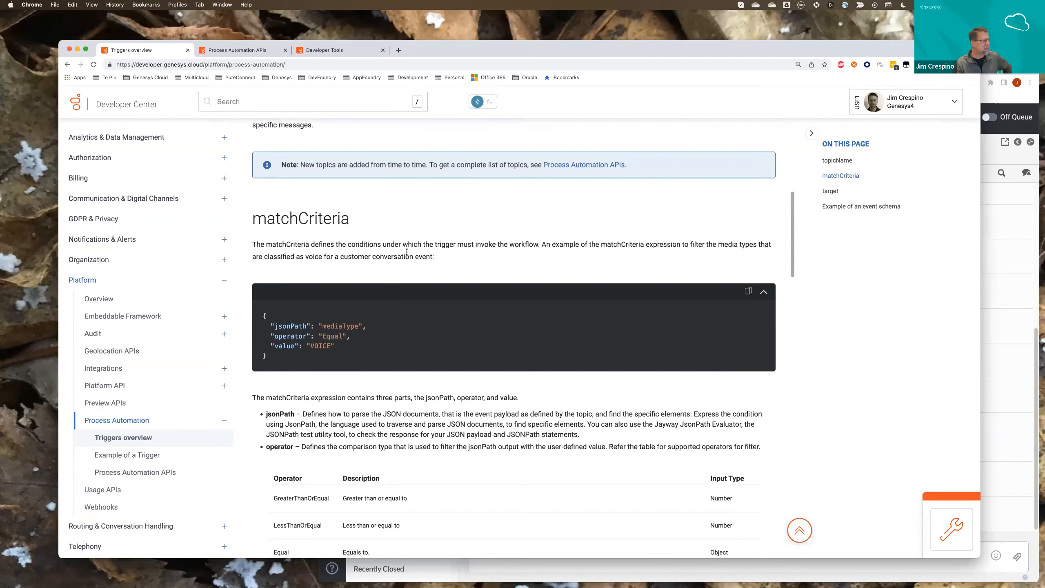
pyautogui.scroll(-1, 384, 279)
pyautogui.scroll(-3, 383, 280)
pyautogui.scroll(-2, 384, 280)
pyautogui.scroll(-1, 383, 279)
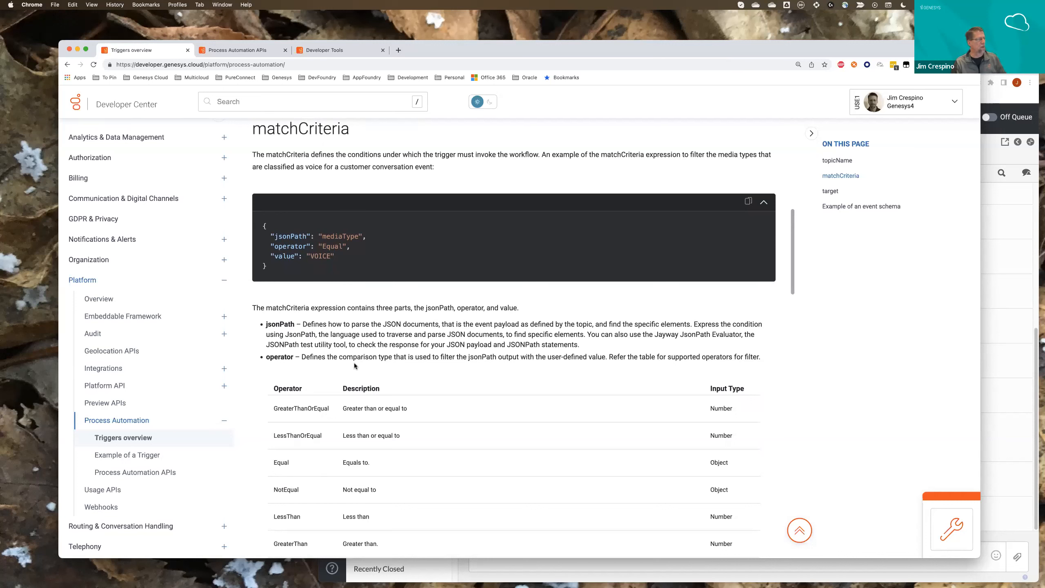
pyautogui.scroll(-1, 355, 362)
pyautogui.scroll(-2, 355, 364)
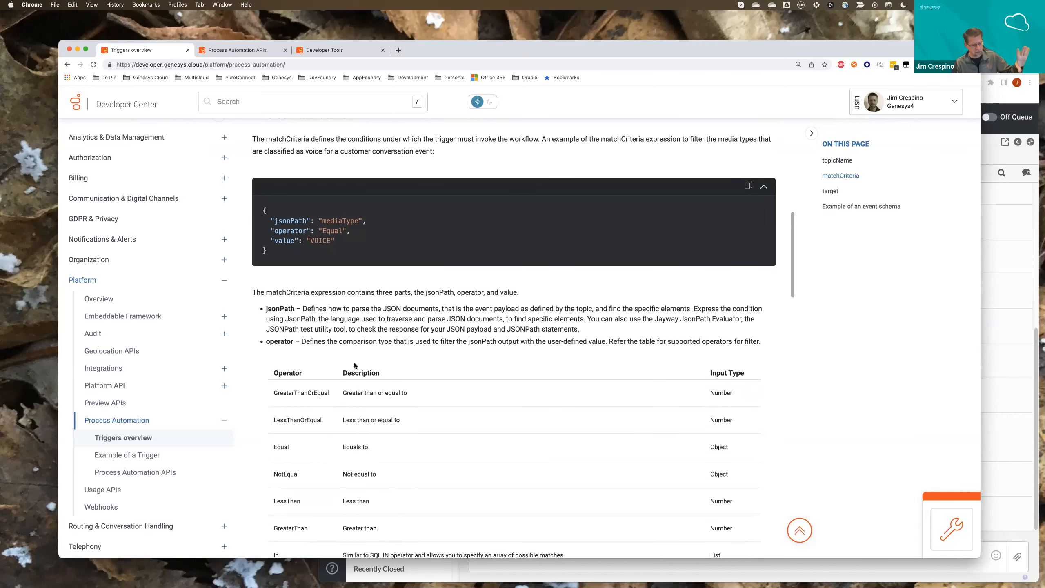
pyautogui.scroll(-1, 354, 365)
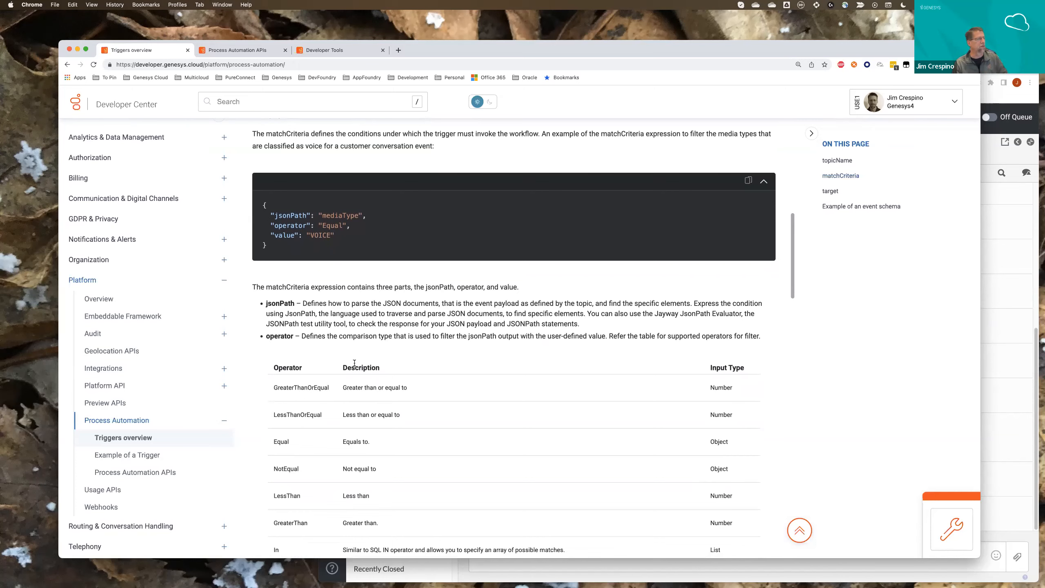
# Examine the table of supported matchCriteria operators and the paragraph on combining multiple conditions.
pyautogui.scroll(-6, 354, 363)
pyautogui.scroll(-8, 354, 365)
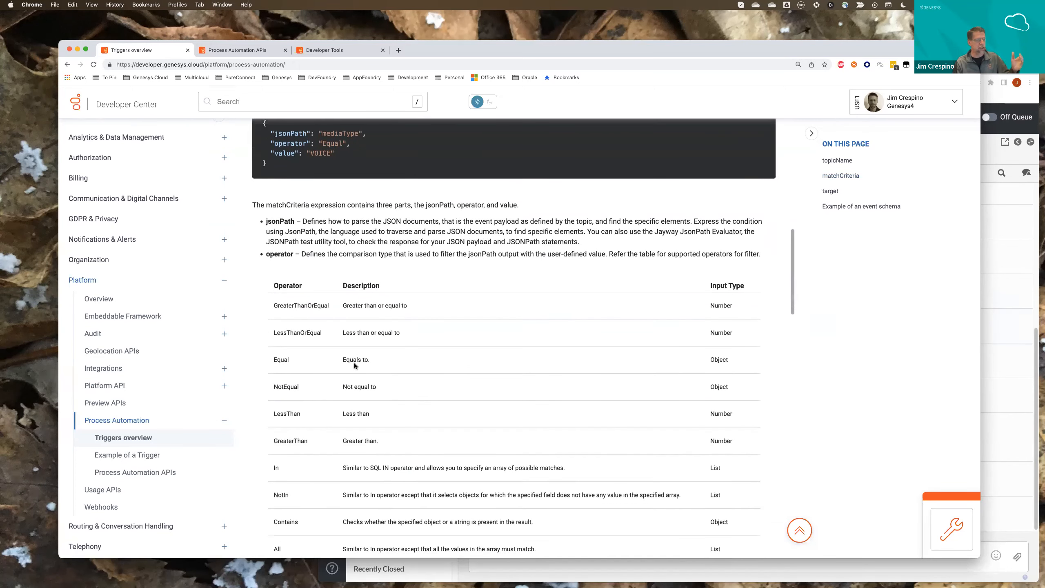
pyautogui.scroll(-6, 354, 365)
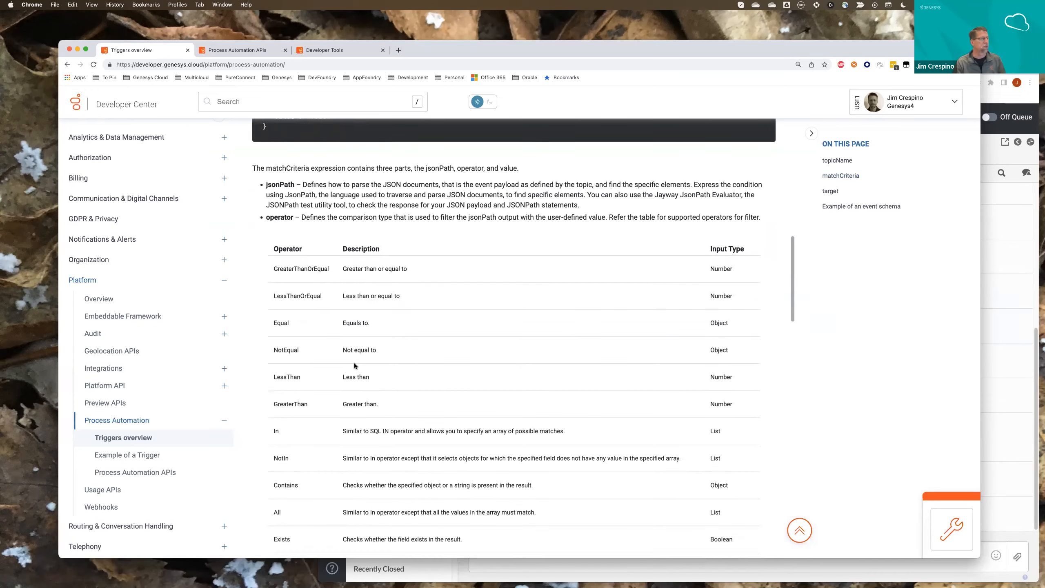
pyautogui.scroll(-20, 355, 365)
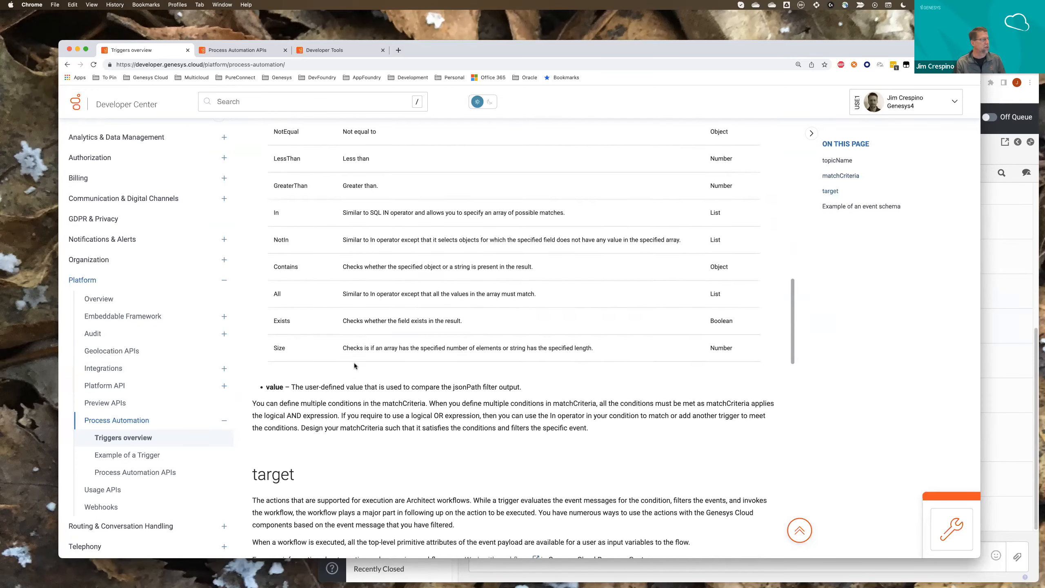
pyautogui.scroll(-2, 354, 365)
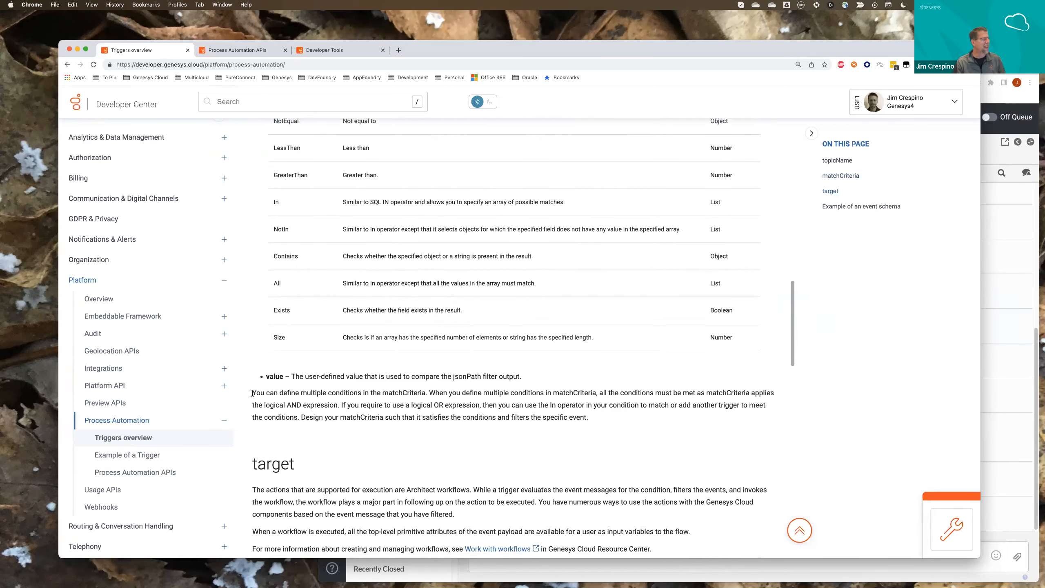
pyautogui.tripleClick(509, 401)
pyautogui.click(603, 424)
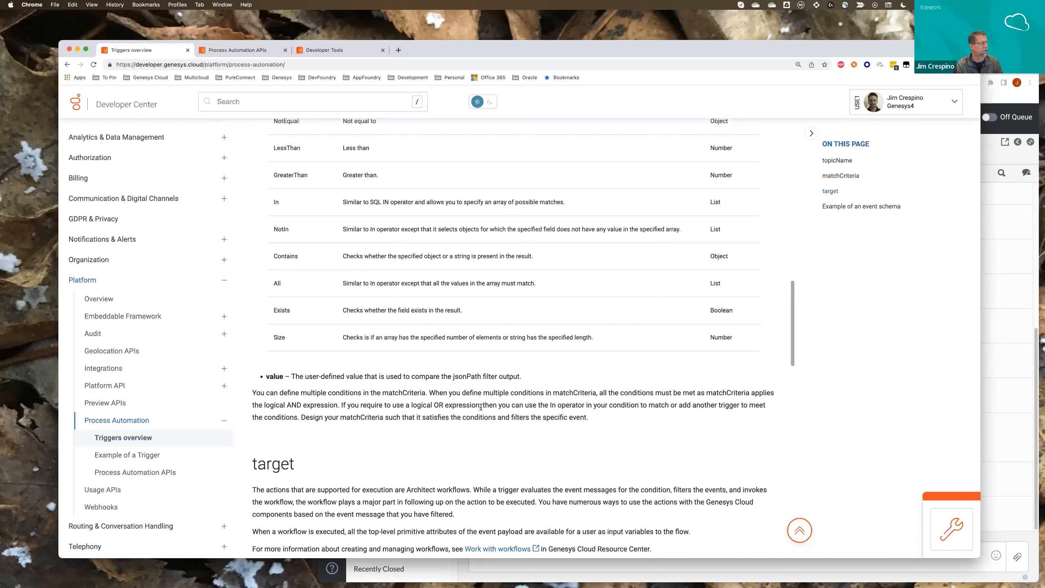
# Read the target section on Architect workflows and the event attributes passed to them as input variables.
pyautogui.scroll(-1, 481, 407)
pyautogui.scroll(-4, 481, 407)
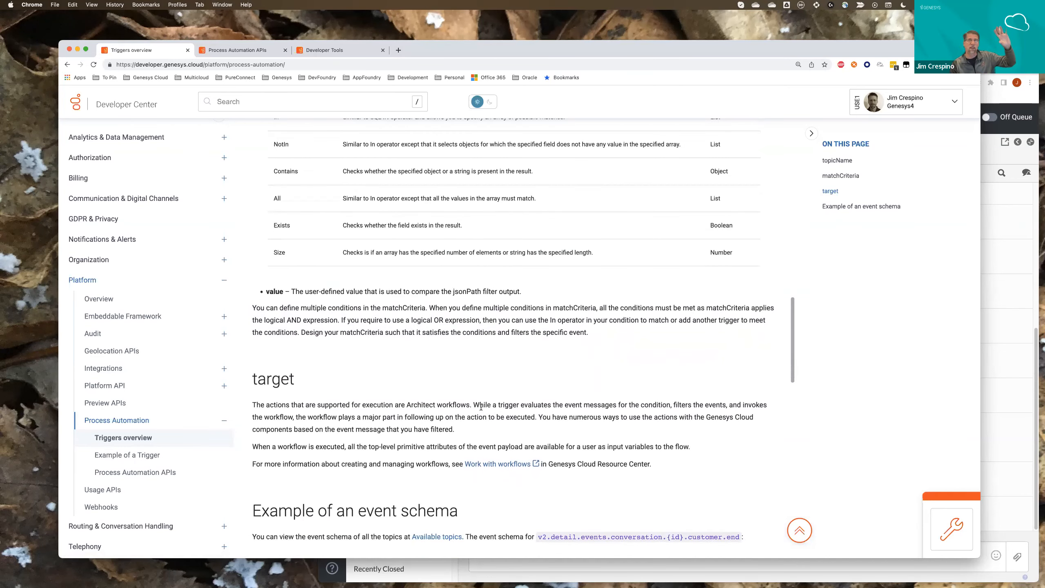
pyautogui.scroll(-1, 481, 406)
pyautogui.scroll(-3, 480, 406)
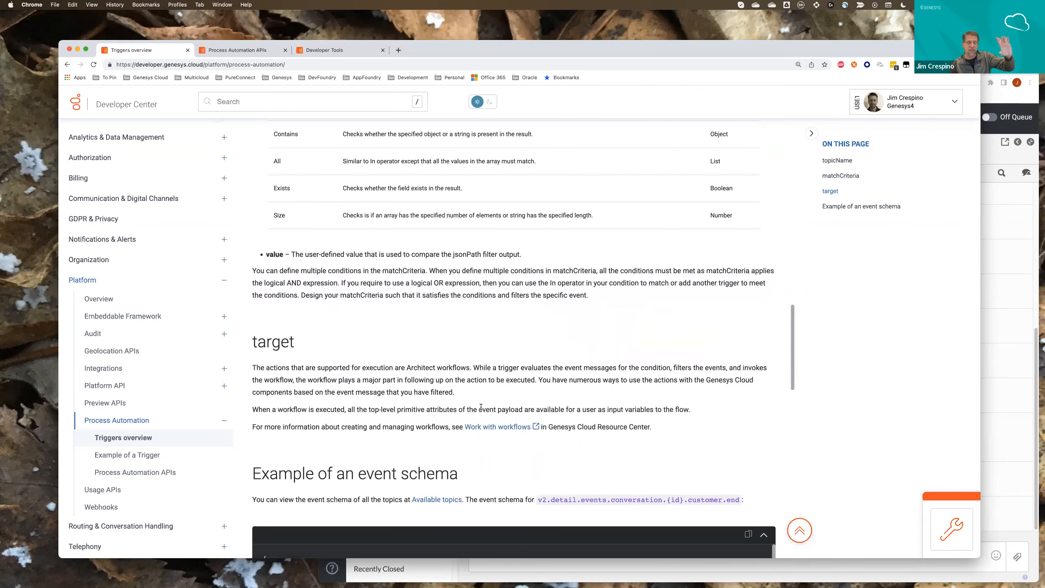
pyautogui.scroll(-1, 480, 408)
pyautogui.scroll(-4, 481, 407)
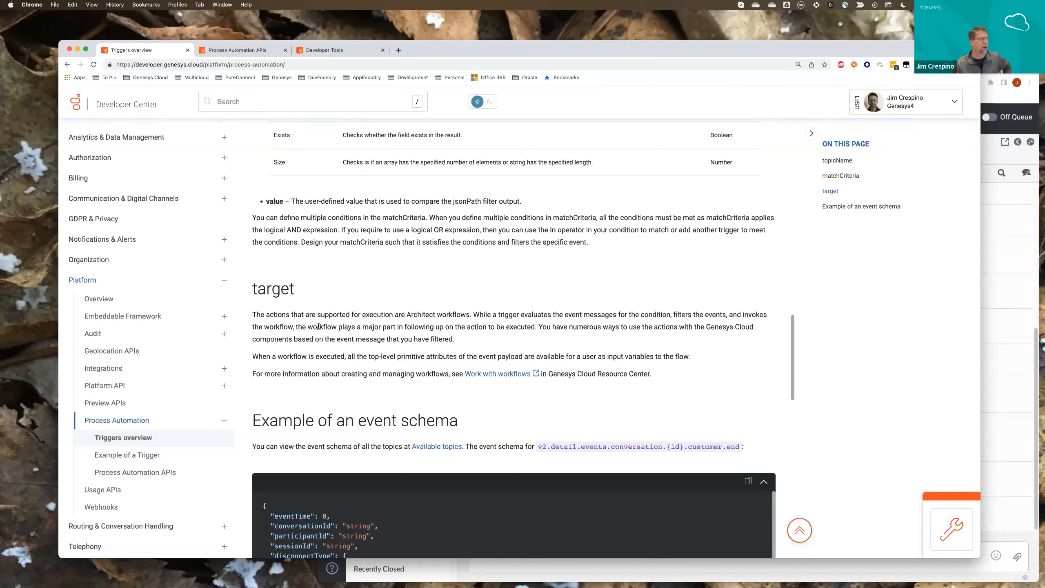
pyautogui.scroll(-2, 319, 326)
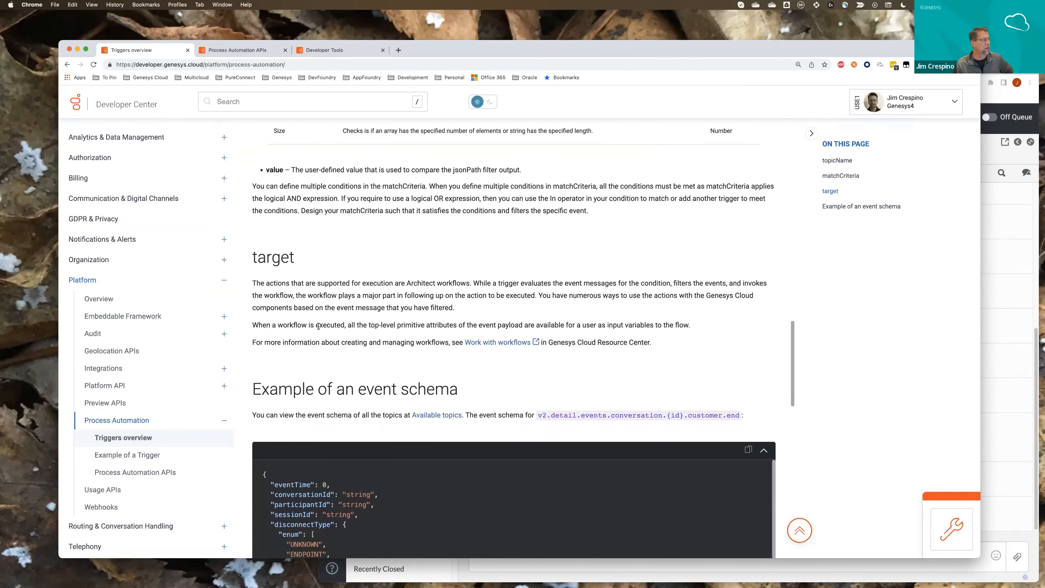
# Examine the example event schema for the customer.end conversation topic, including its disconnectType, mediaType and direction attributes.
pyautogui.scroll(-2, 318, 326)
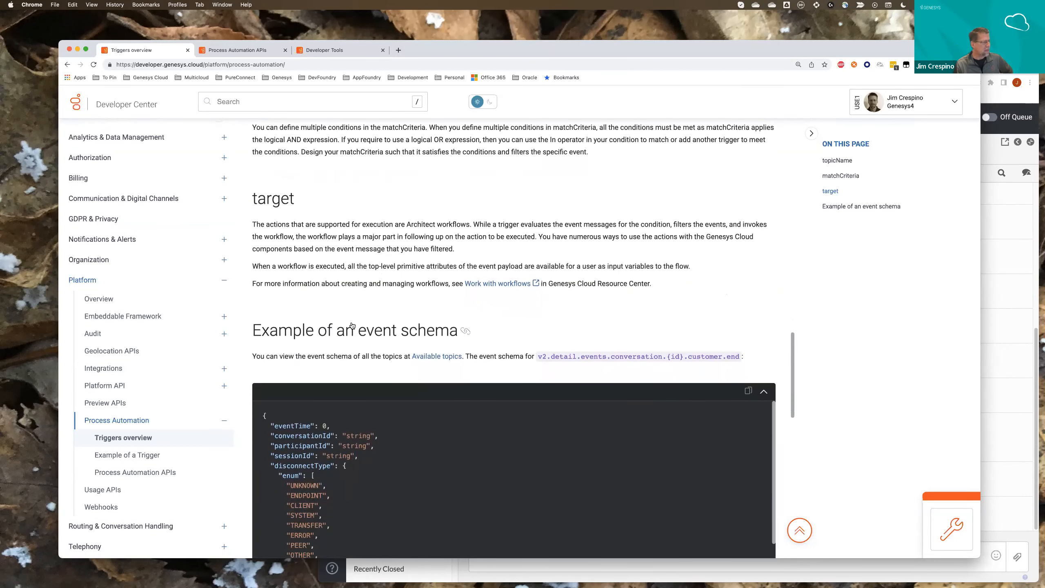
pyautogui.scroll(-3, 351, 324)
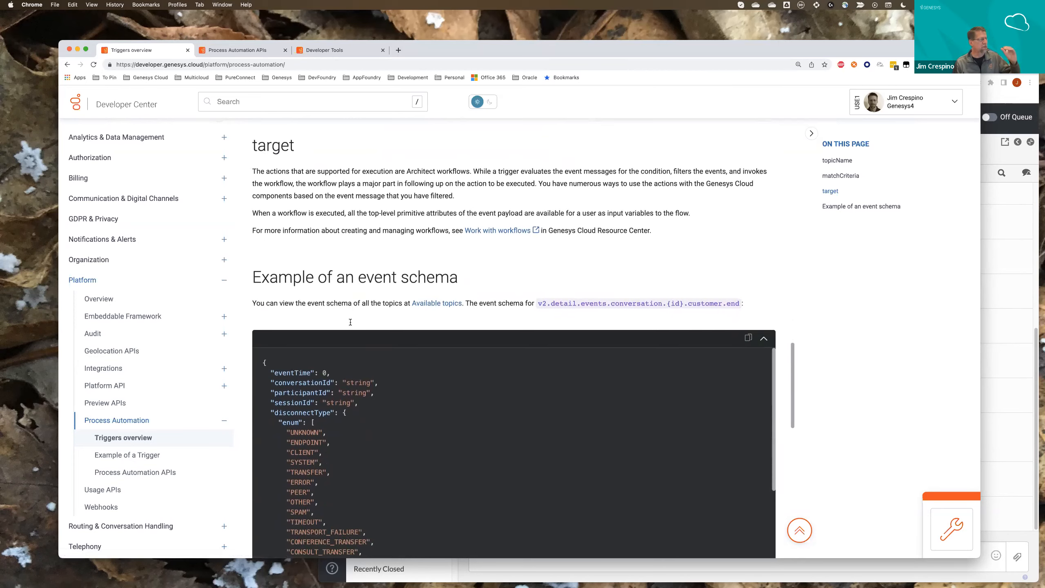
pyautogui.scroll(-4, 350, 324)
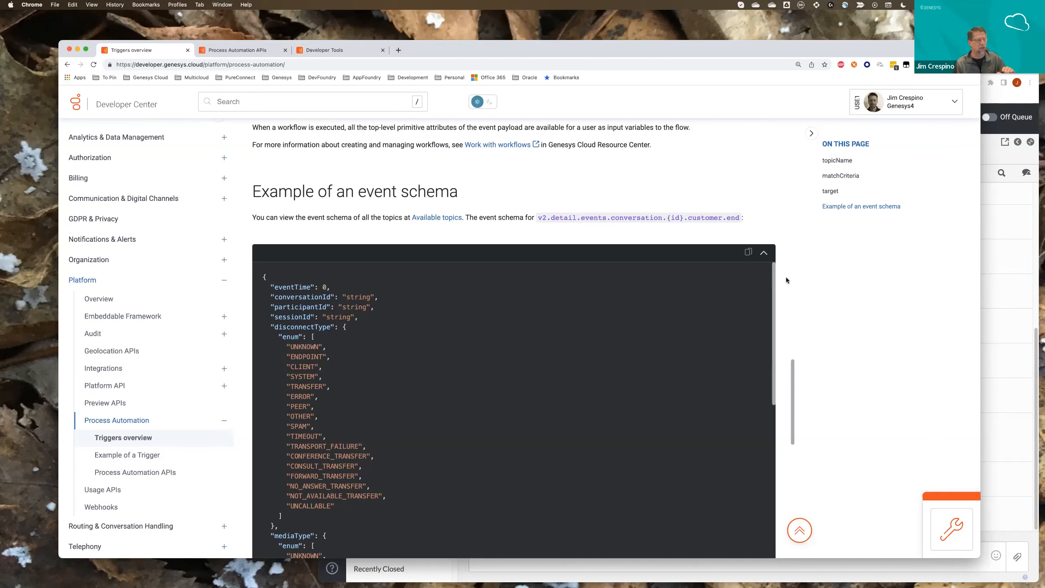
pyautogui.scroll(-1, 785, 280)
pyautogui.scroll(-2, 786, 280)
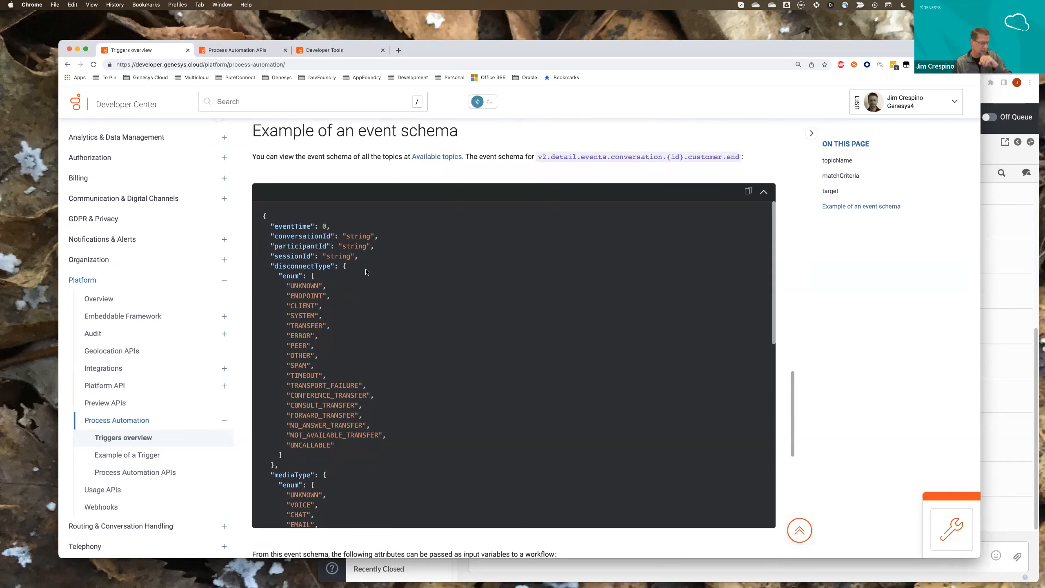
pyautogui.scroll(-1, 366, 272)
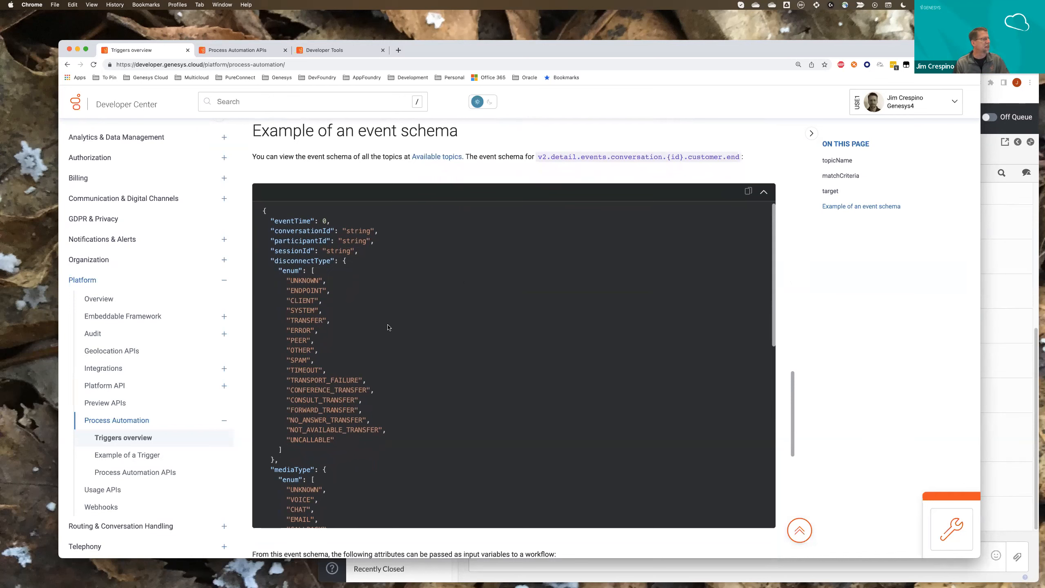
pyautogui.scroll(-5, 388, 327)
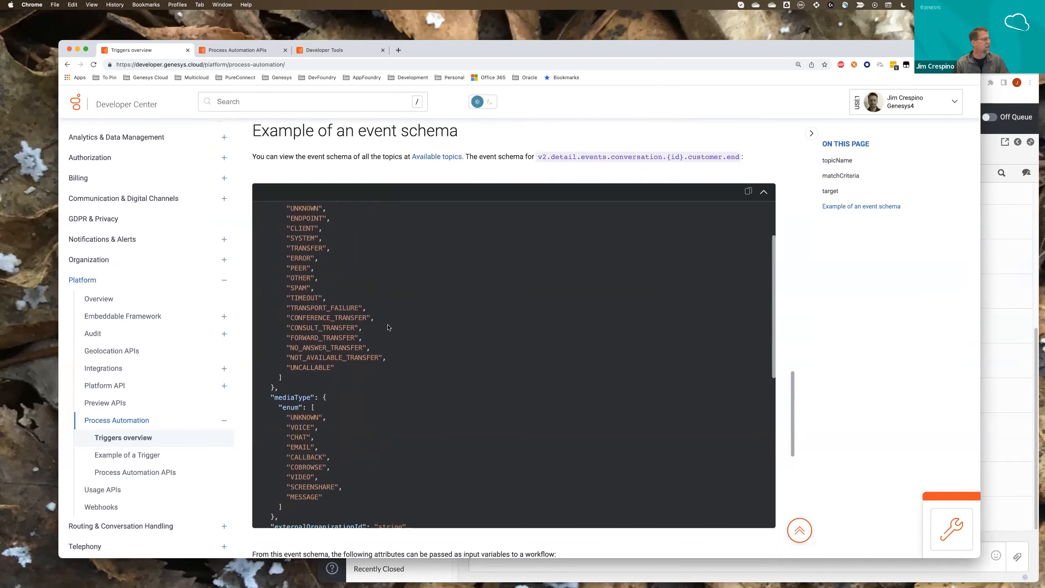
pyautogui.scroll(-2, 388, 327)
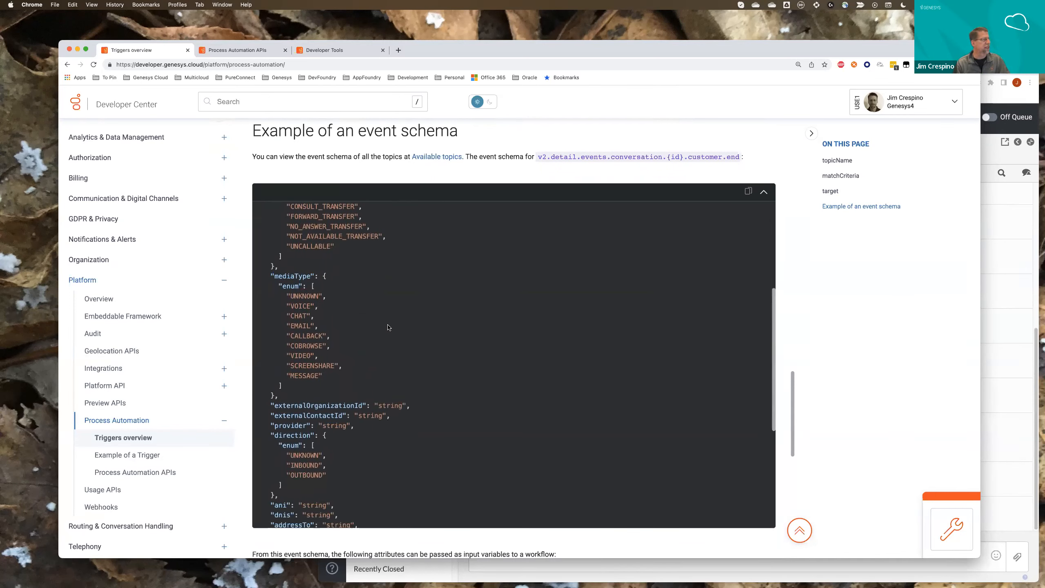
pyautogui.scroll(-1, 388, 328)
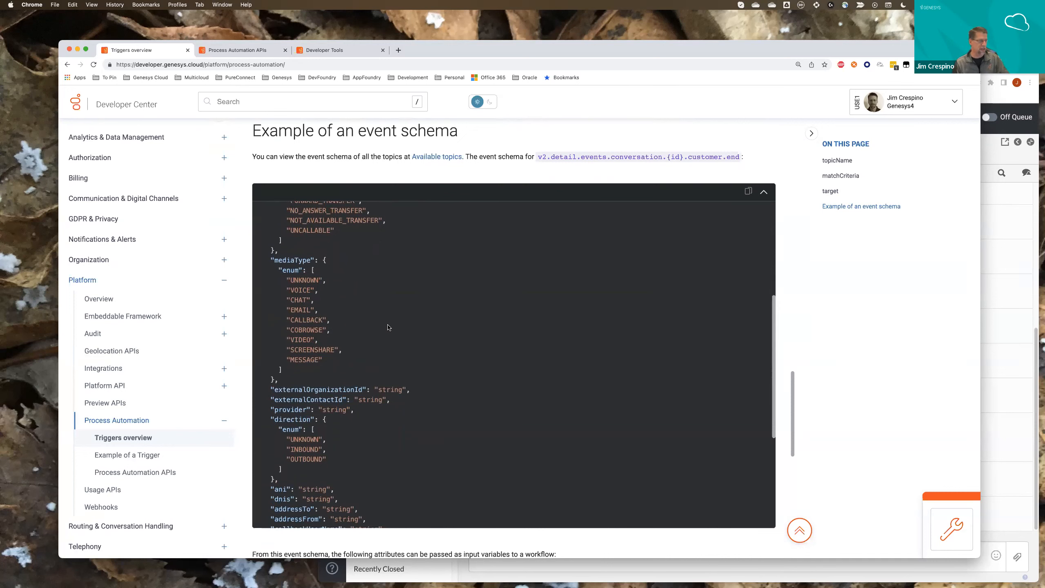
# Examine the rest of the example event schema, from mediaType and direction through messageType to the interactingDurationMs attribute.
pyautogui.scroll(-1, 389, 327)
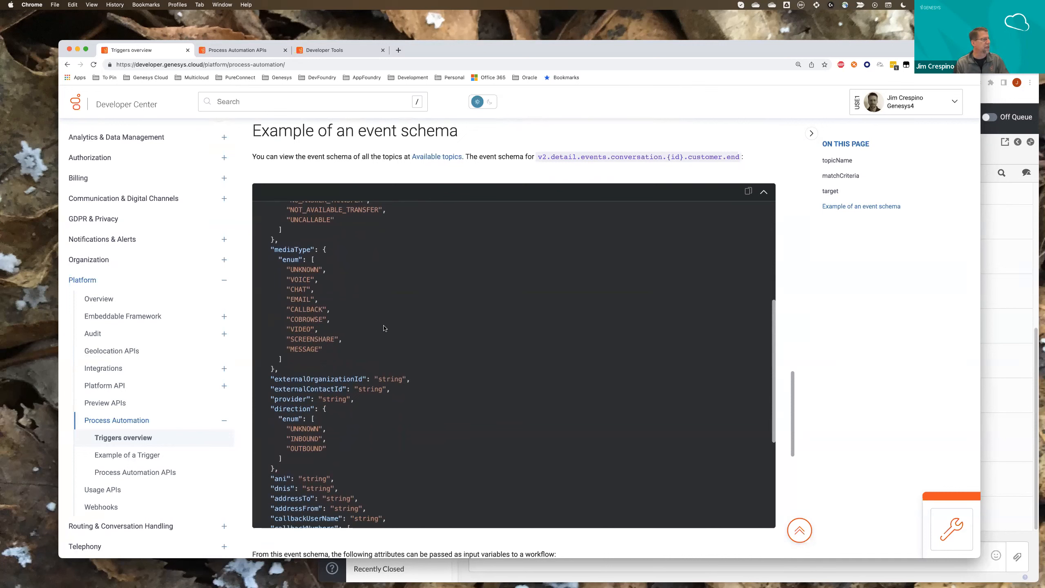
pyautogui.scroll(-1, 383, 328)
pyautogui.scroll(-1, 383, 328)
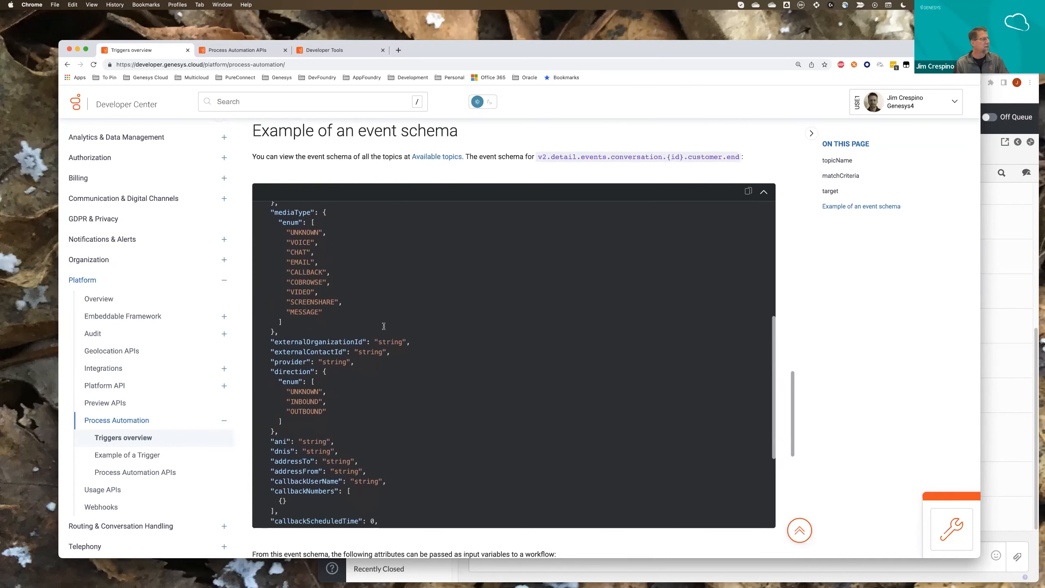
pyautogui.scroll(-3, 337, 395)
pyautogui.scroll(-1, 338, 393)
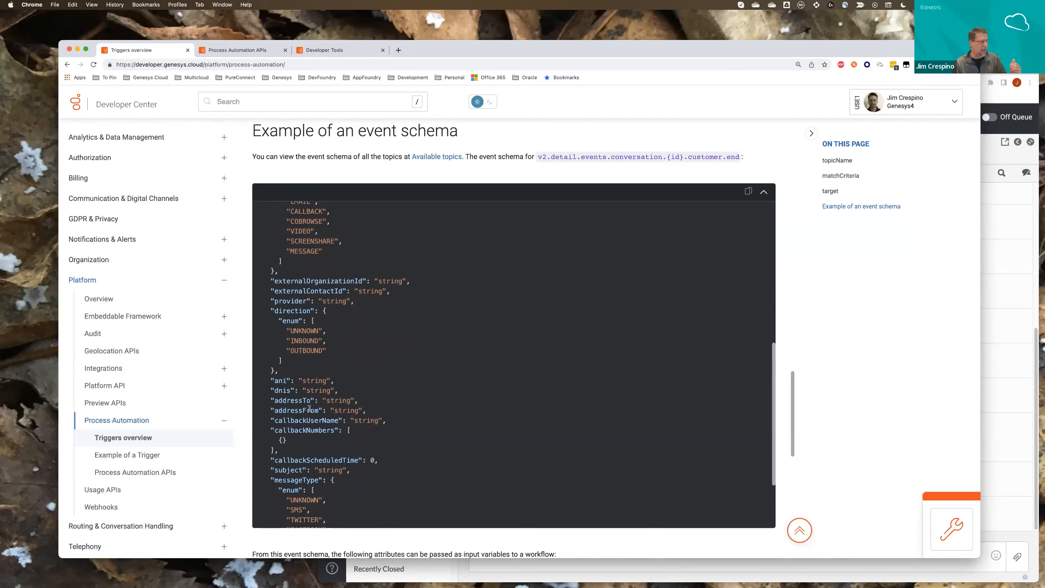
pyautogui.scroll(-4, 455, 399)
pyautogui.scroll(-3, 455, 399)
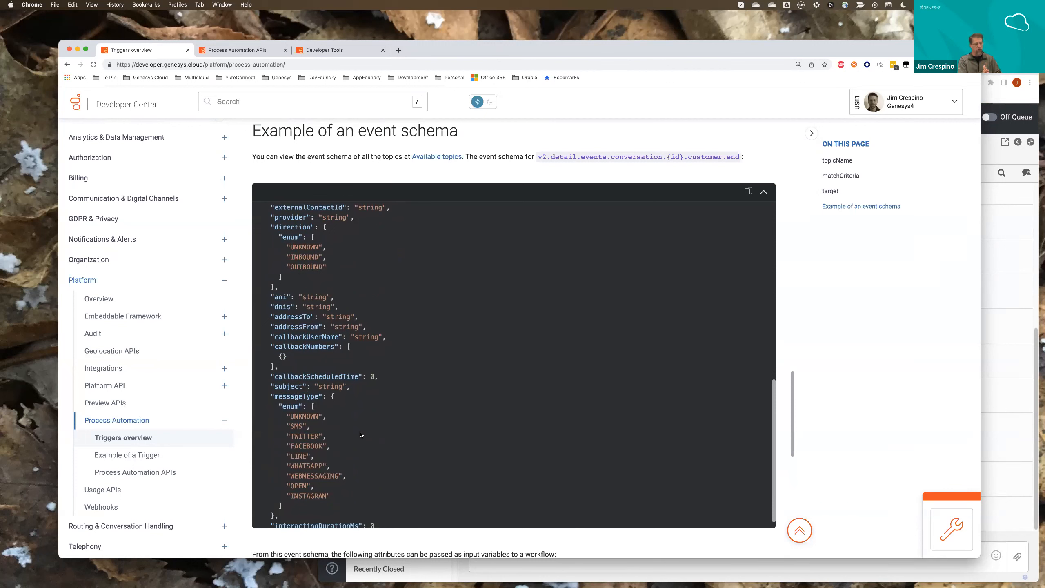
pyautogui.scroll(-2, 361, 434)
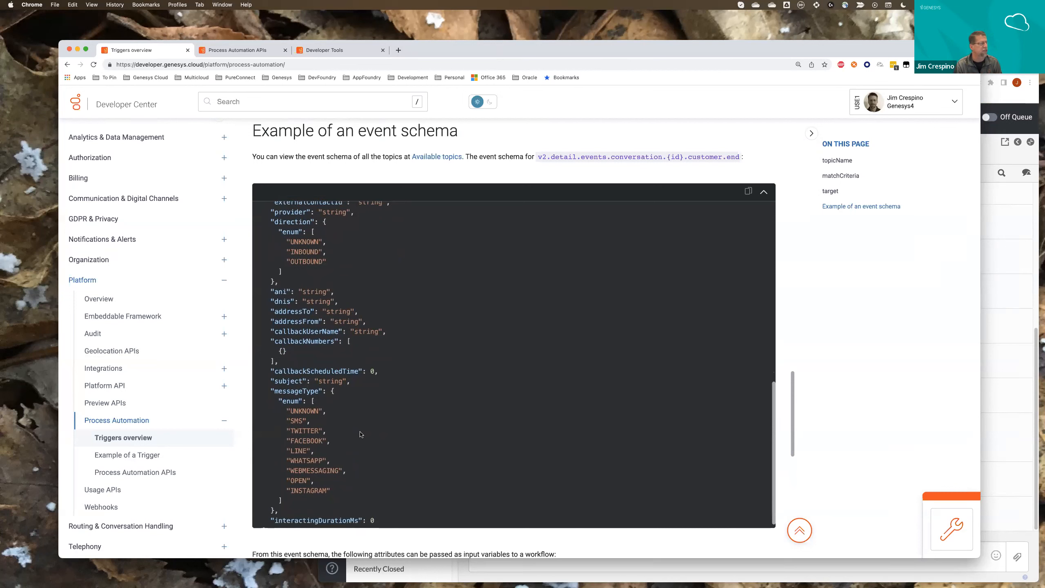
pyautogui.moveTo(382, 512); pyautogui.dragTo(268, 513)
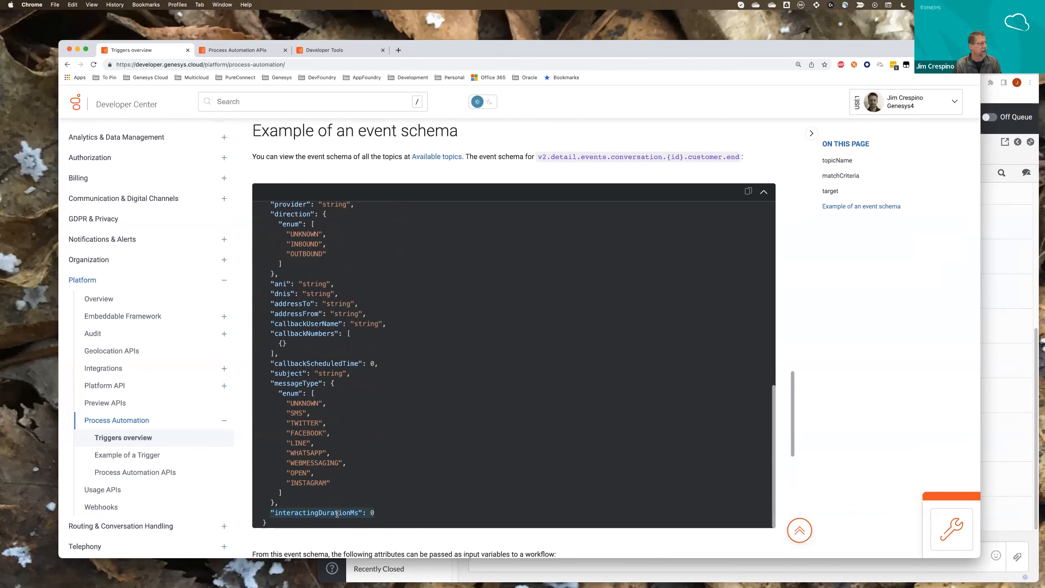
pyautogui.click(383, 512)
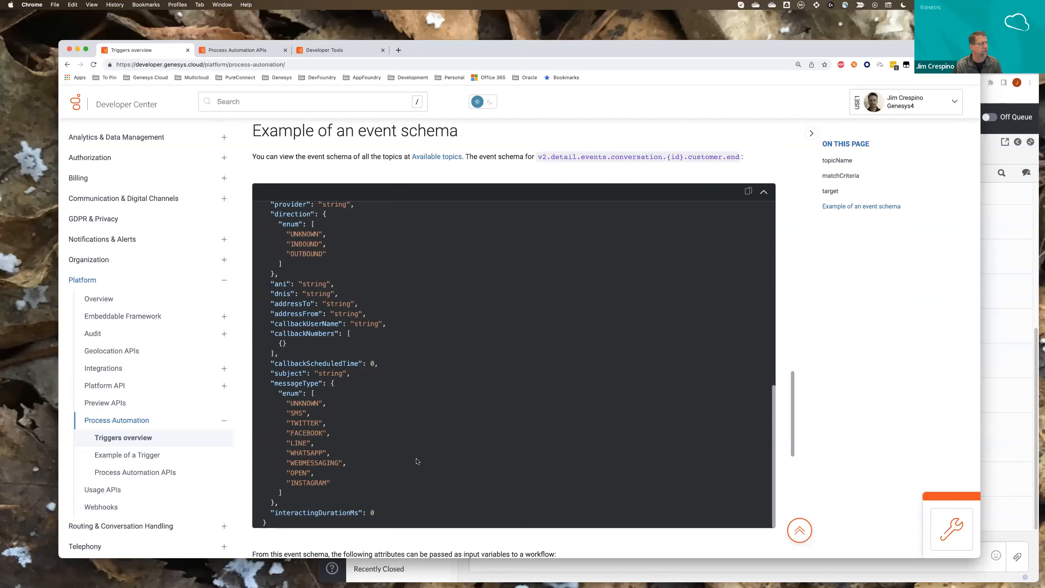
# Review the list of event schema attributes that can be passed as input variables to a workflow, from eventTime to interactingDurationMs.
pyautogui.scroll(-3, 417, 460)
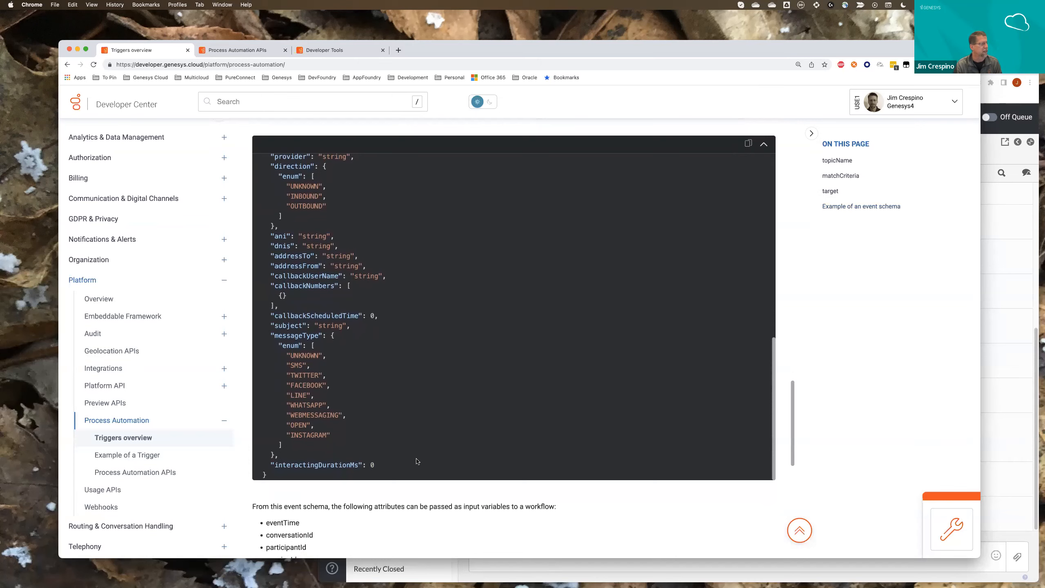
pyautogui.scroll(-9, 417, 461)
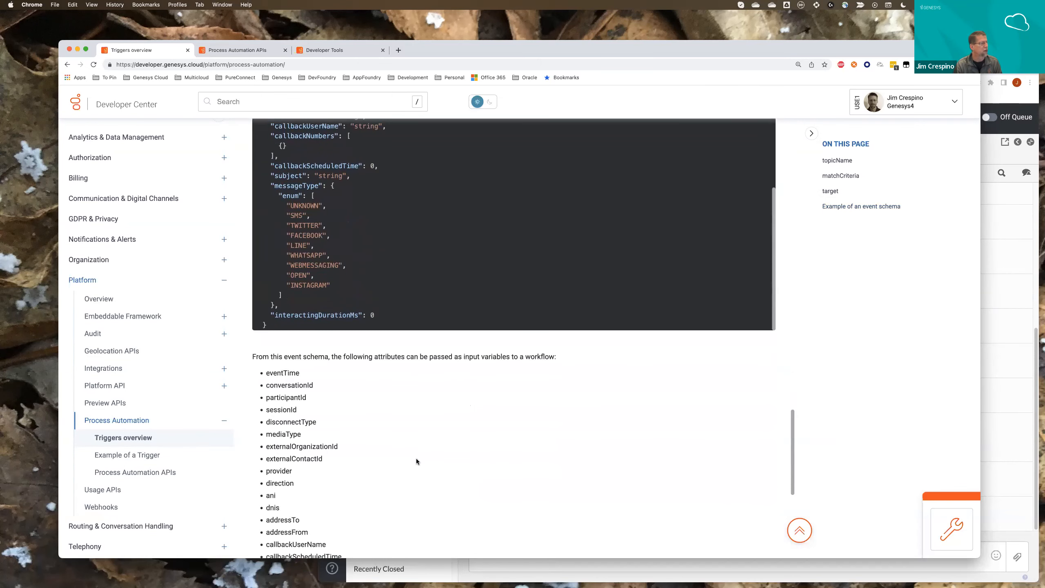
pyautogui.scroll(-6, 416, 461)
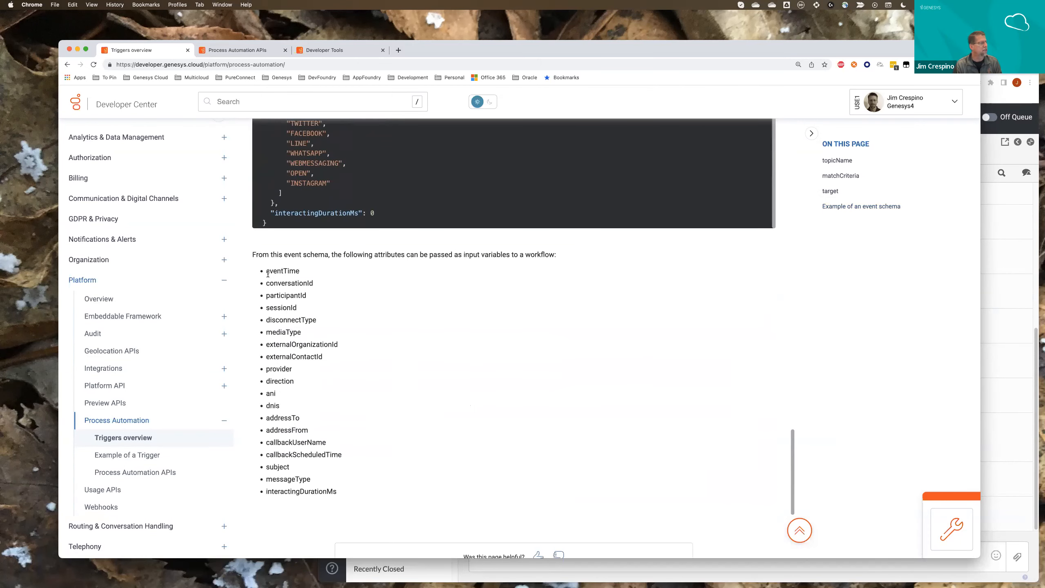
pyautogui.moveTo(268, 274); pyautogui.dragTo(360, 491)
pyautogui.click(356, 490)
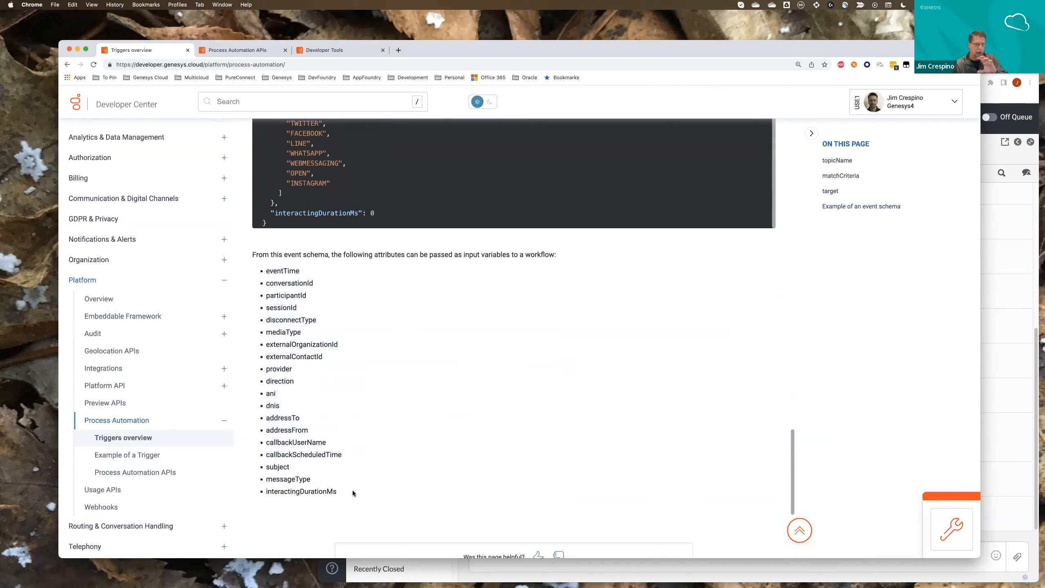
pyautogui.moveTo(352, 493); pyautogui.dragTo(268, 271)
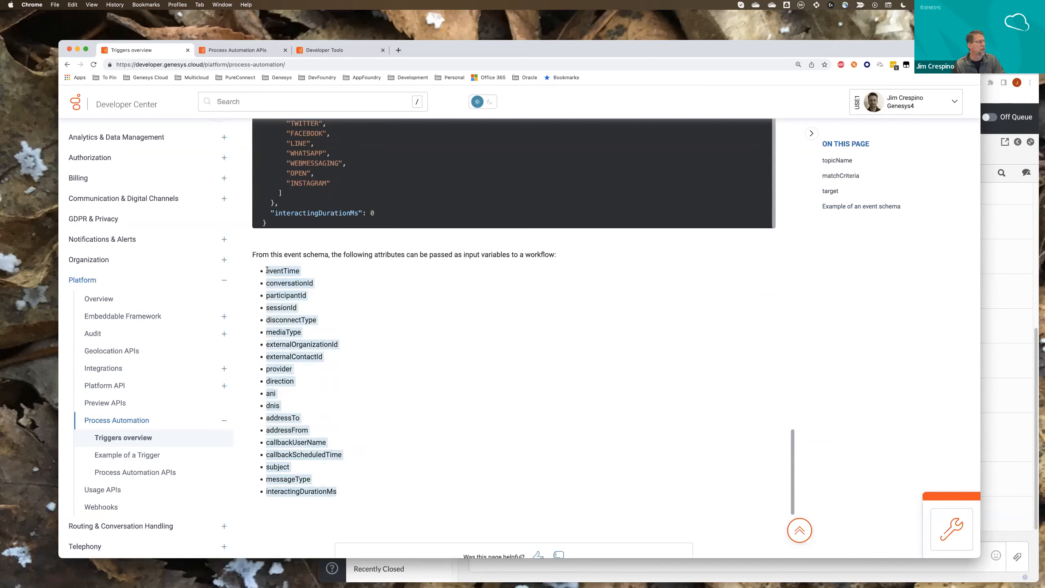
pyautogui.click(409, 395)
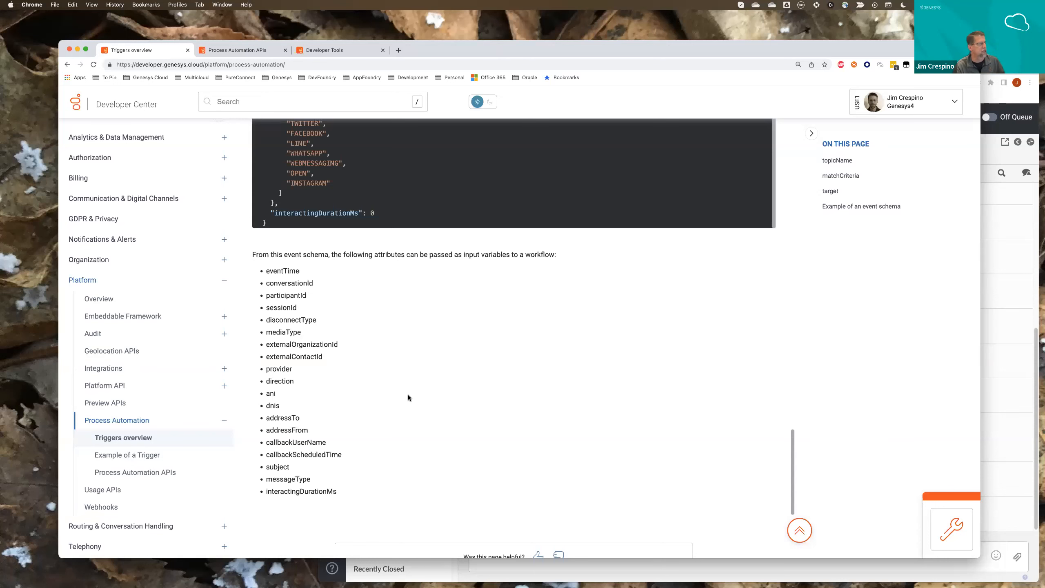
# Open the Example of a Trigger page and examine the topicName, matchCriteria and target in its JSON sample.
pyautogui.click(123, 454)
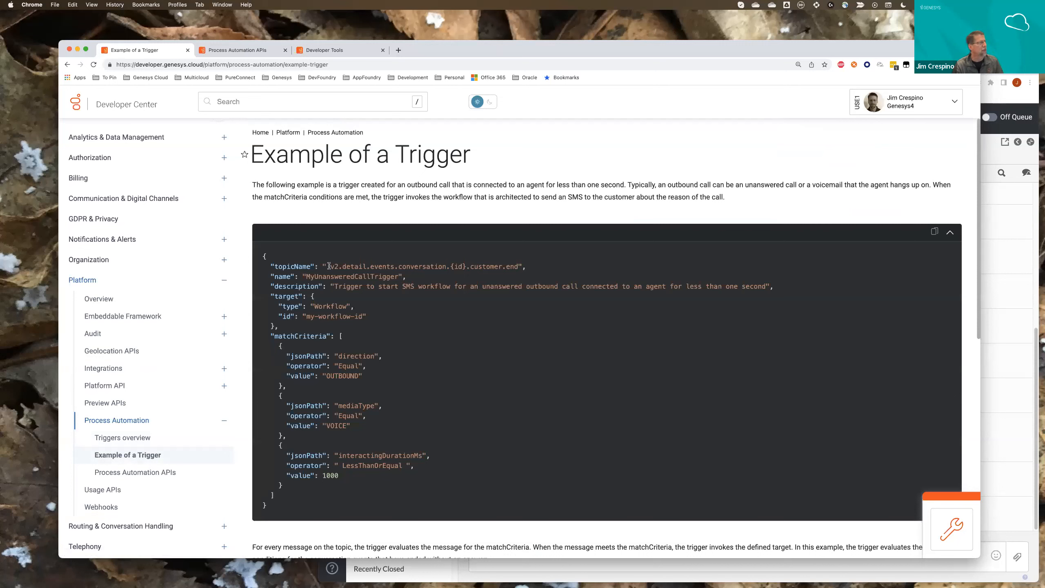
pyautogui.moveTo(329, 266); pyautogui.dragTo(518, 264)
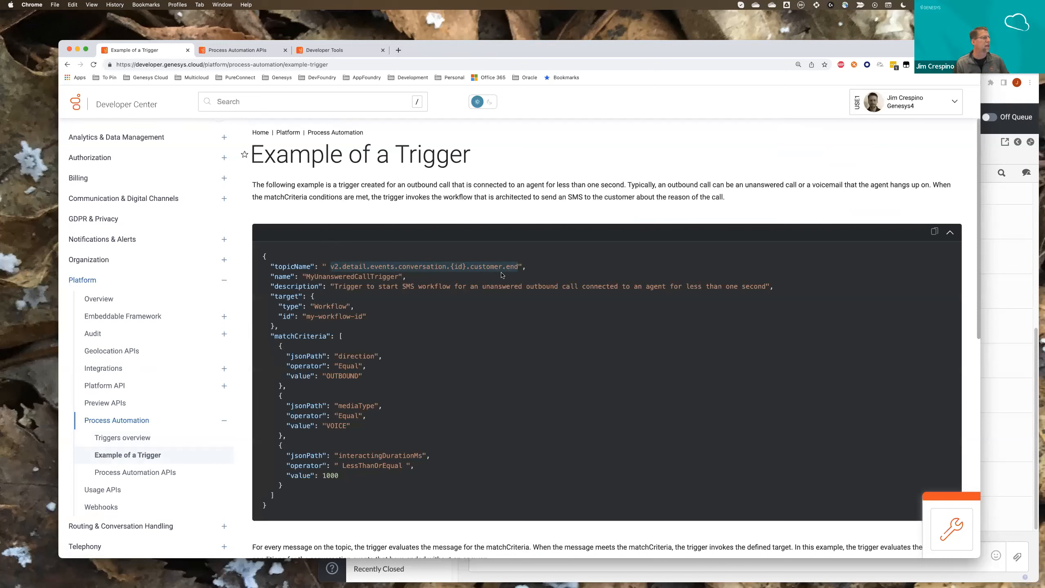
pyautogui.moveTo(267, 330); pyautogui.dragTo(486, 485)
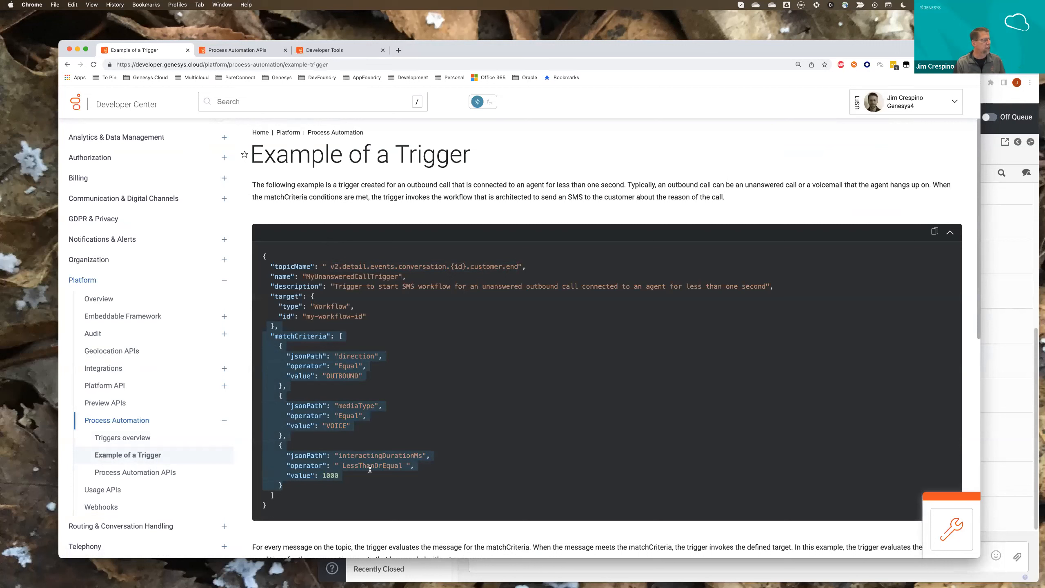
pyautogui.click(361, 485)
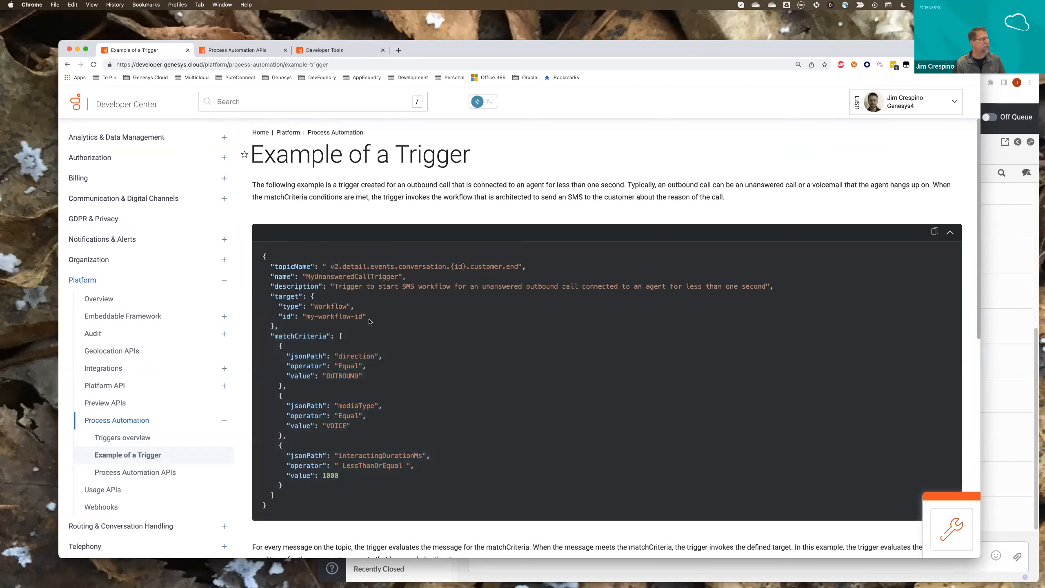
pyautogui.moveTo(366, 317); pyautogui.dragTo(286, 309)
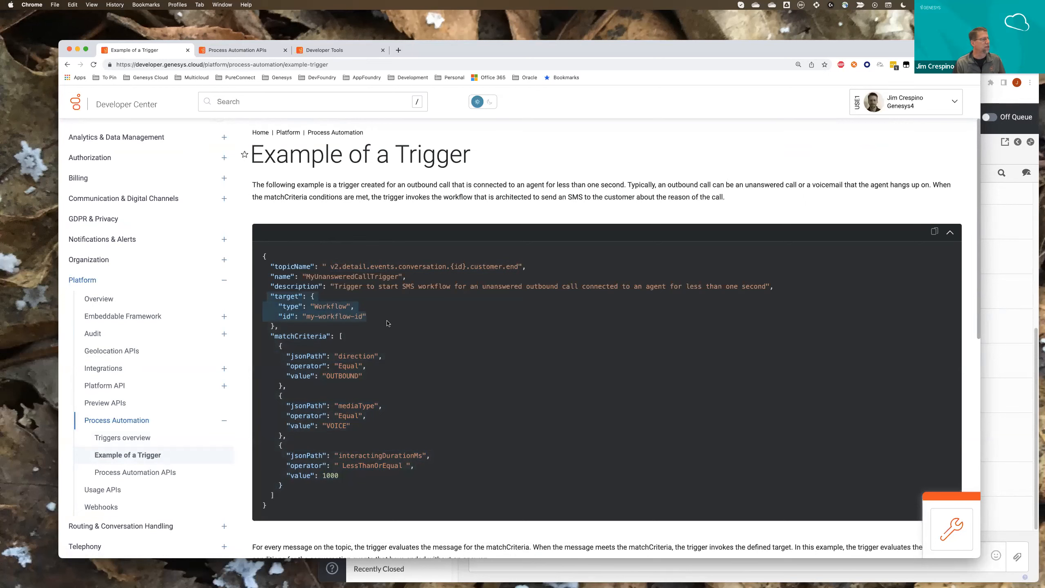
pyautogui.click(426, 332)
pyautogui.scroll(-2, 418, 365)
pyautogui.scroll(-7, 417, 362)
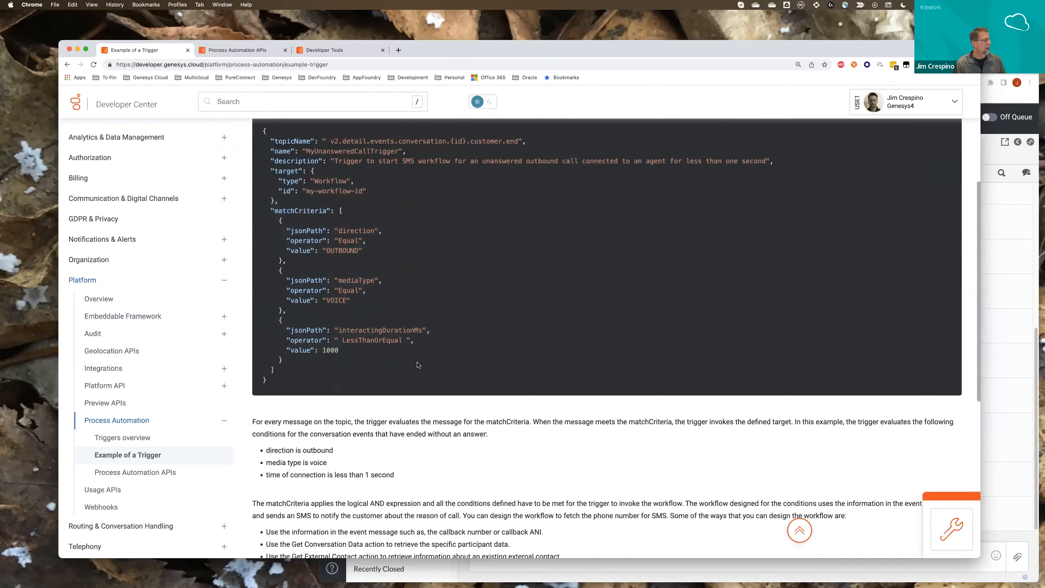
# Open the Process Automation APIs page and star the GET triggers/topics and POST triggers/topics/{topicName}/test endpoints as favorites.
pyautogui.click(130, 471)
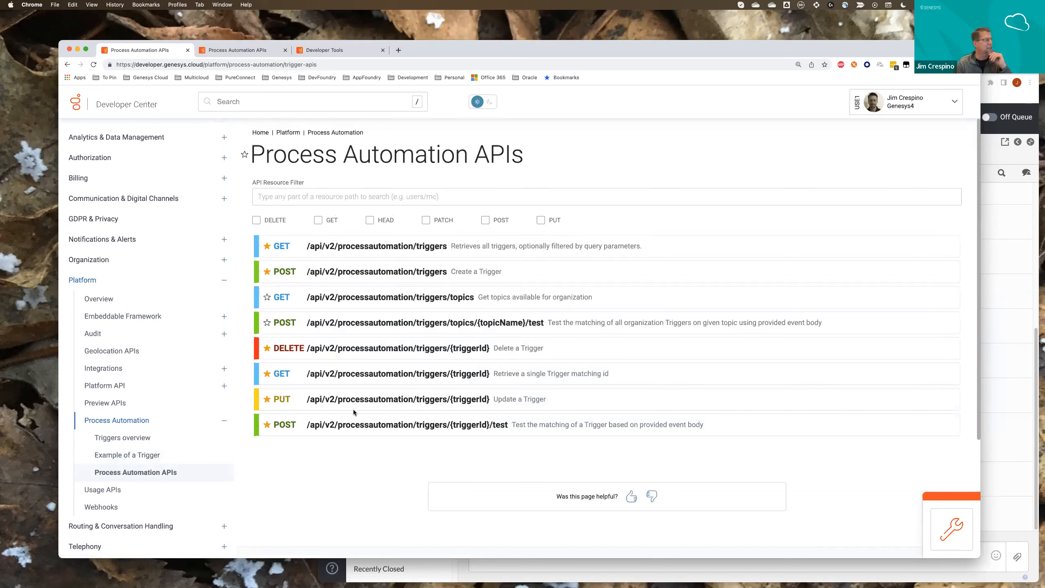
pyautogui.click(267, 297)
pyautogui.click(266, 322)
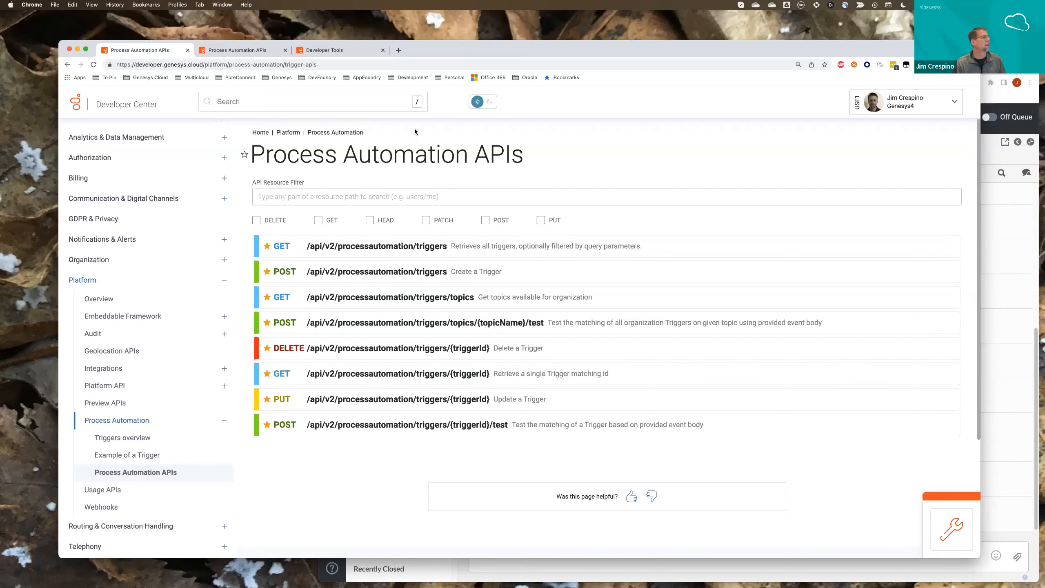
# Switch to the Genesys Cloud window, open the Admin home and hide the DevCast chat pane.
pyautogui.click(1012, 285)
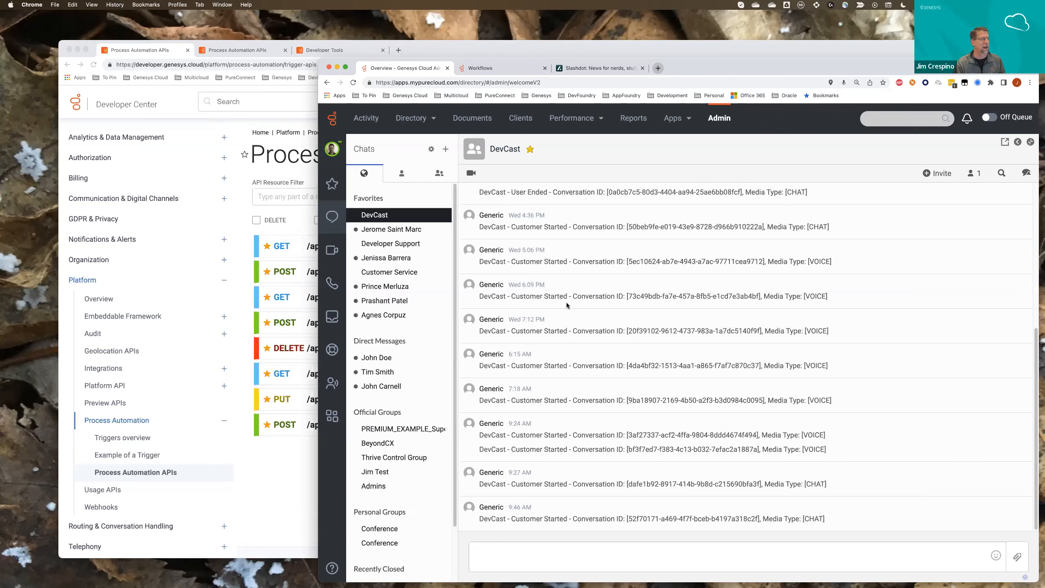
pyautogui.click(721, 119)
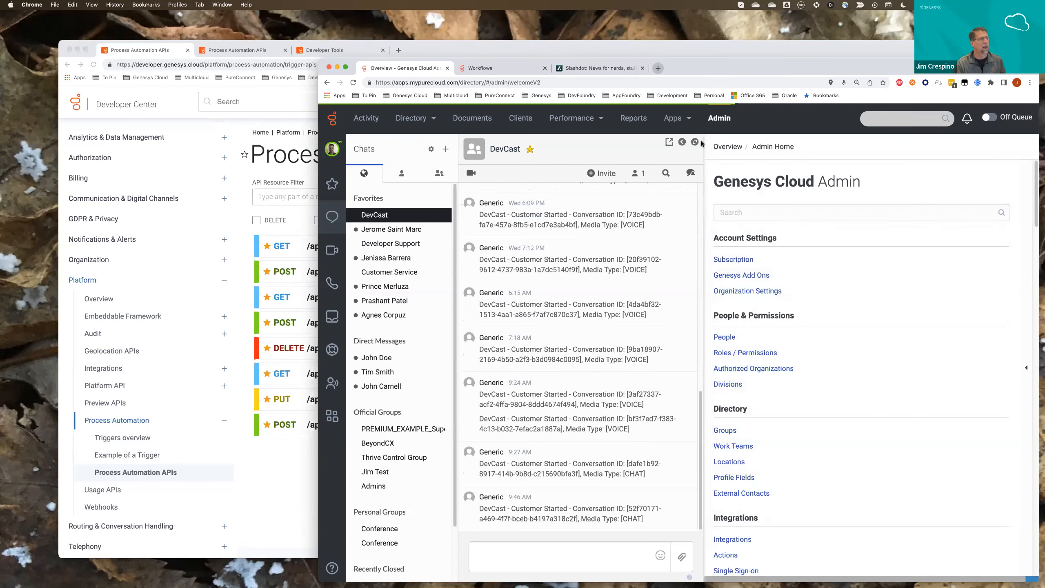
pyautogui.click(685, 144)
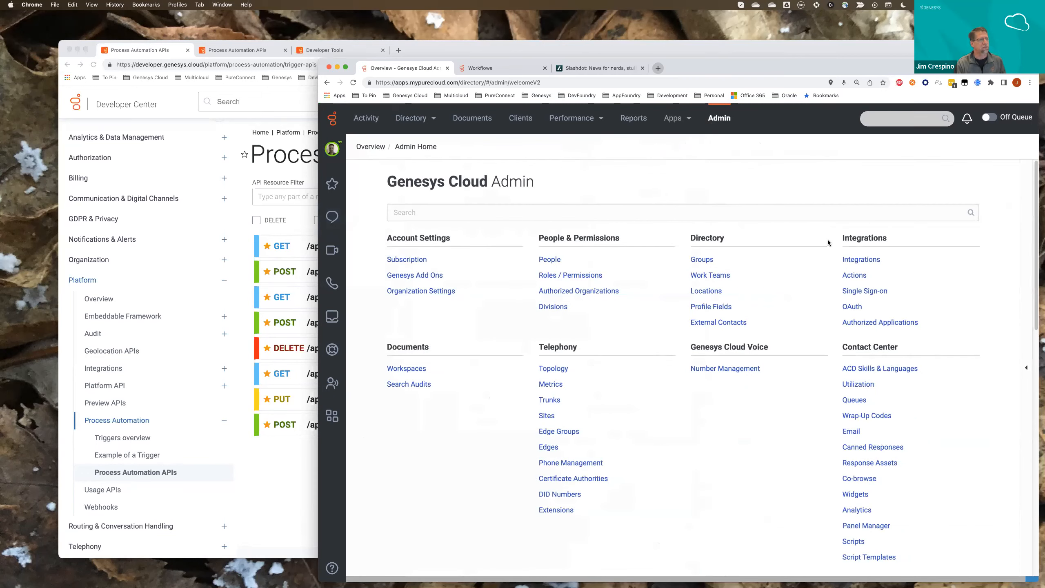
# Open the catalog of available integrations, search for "web" and look at the Generic Chat Notifications integration.
pyautogui.click(853, 261)
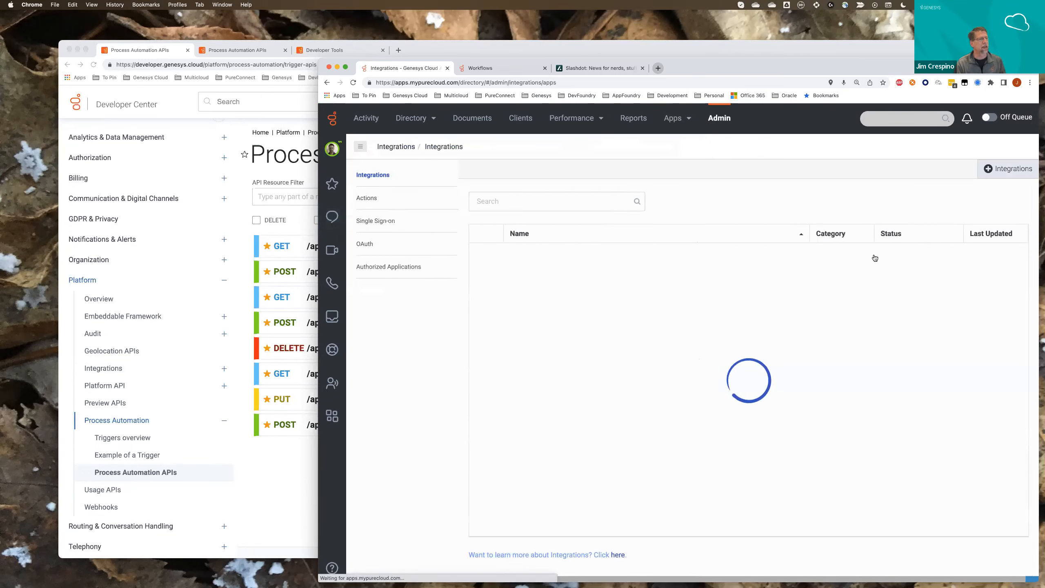
pyautogui.click(1003, 170)
pyautogui.click(601, 200)
pyautogui.write('web')
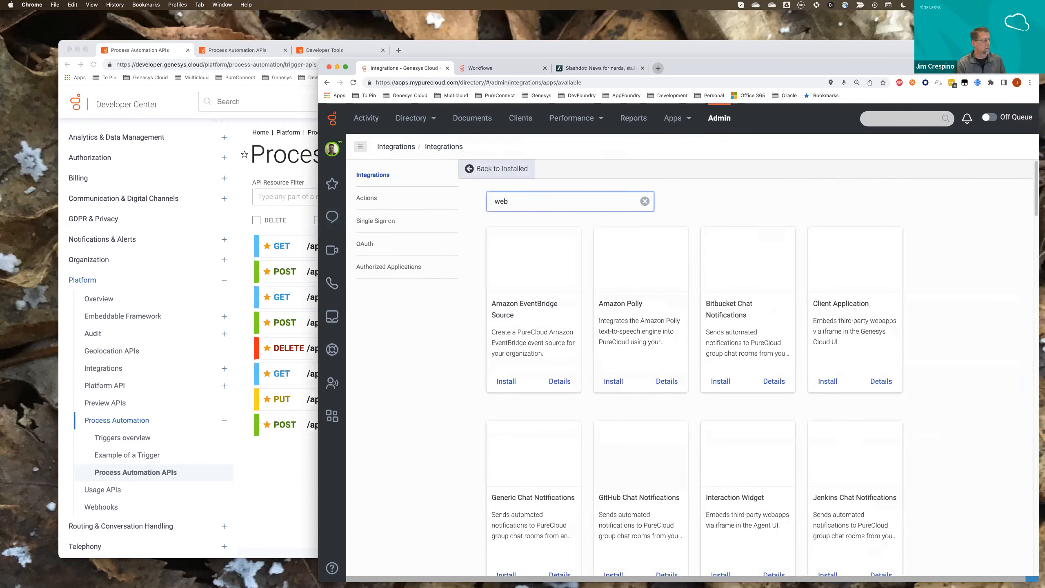
pyautogui.scroll(-3, 533, 383)
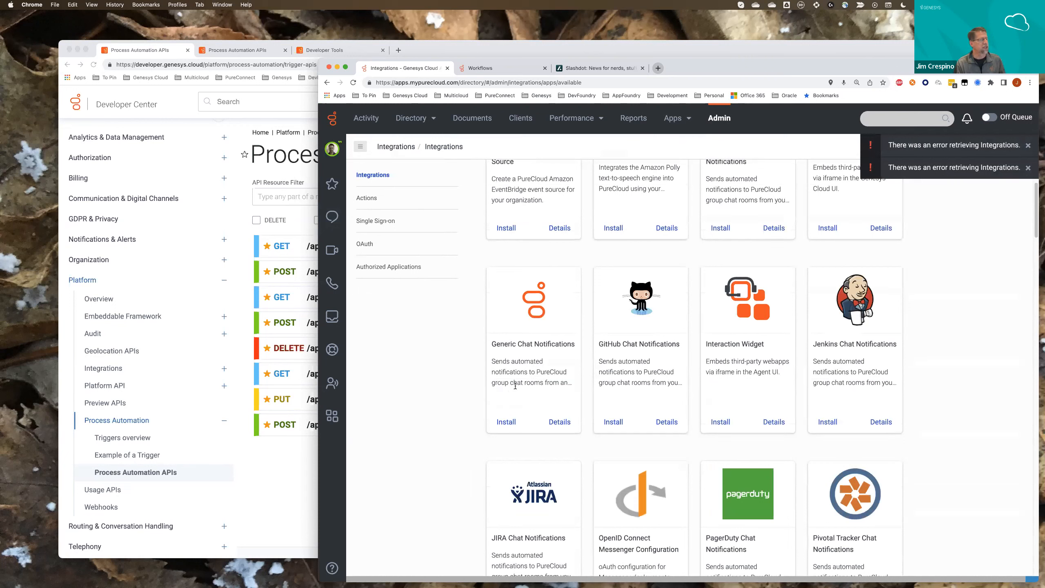
# Return to the Admin home, dismiss the error notices and search the installed integrations for "devc".
pyautogui.click(717, 119)
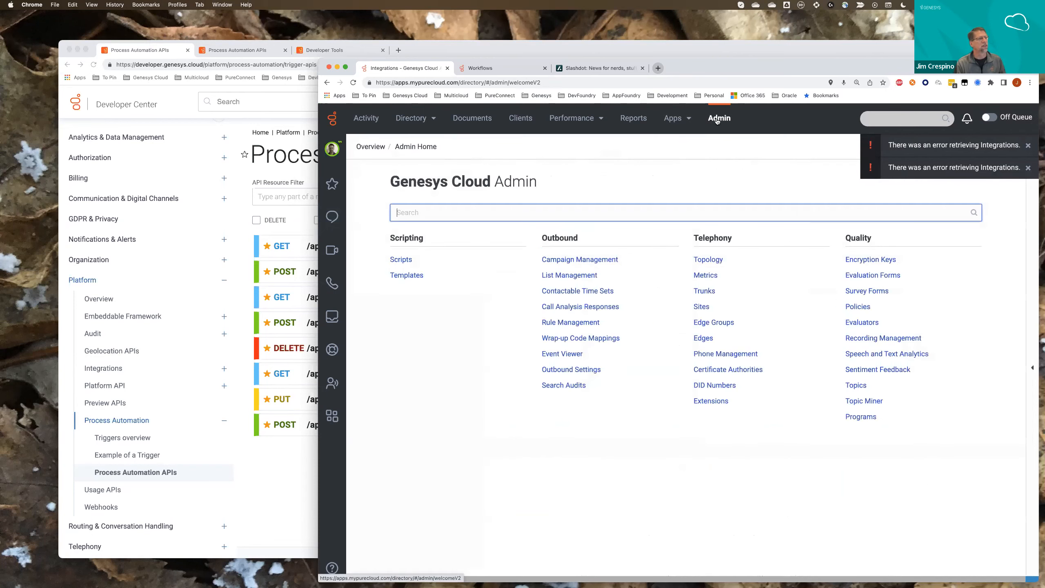
pyautogui.click(1027, 146)
pyautogui.click(1027, 147)
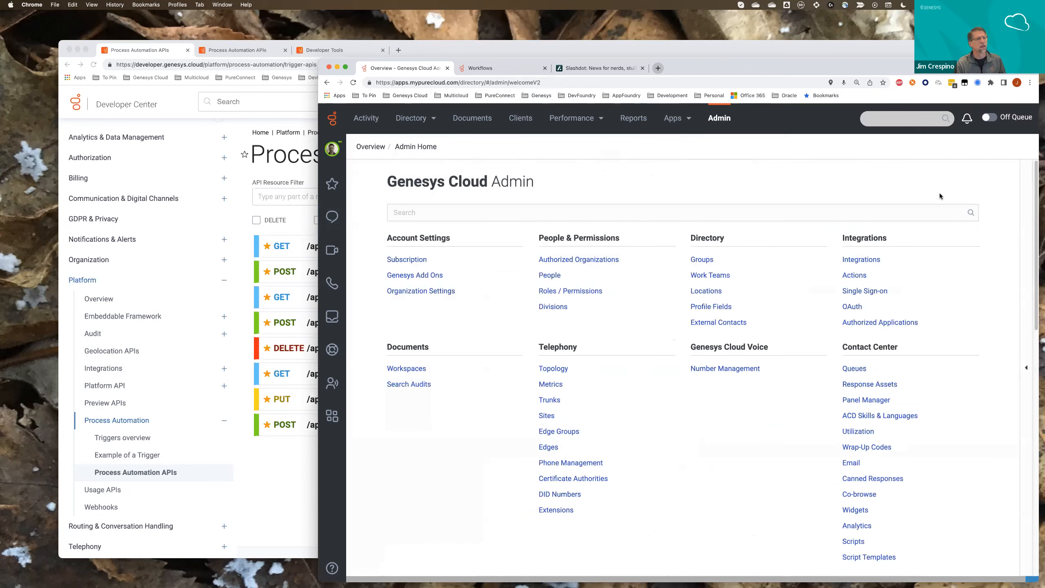
pyautogui.click(864, 260)
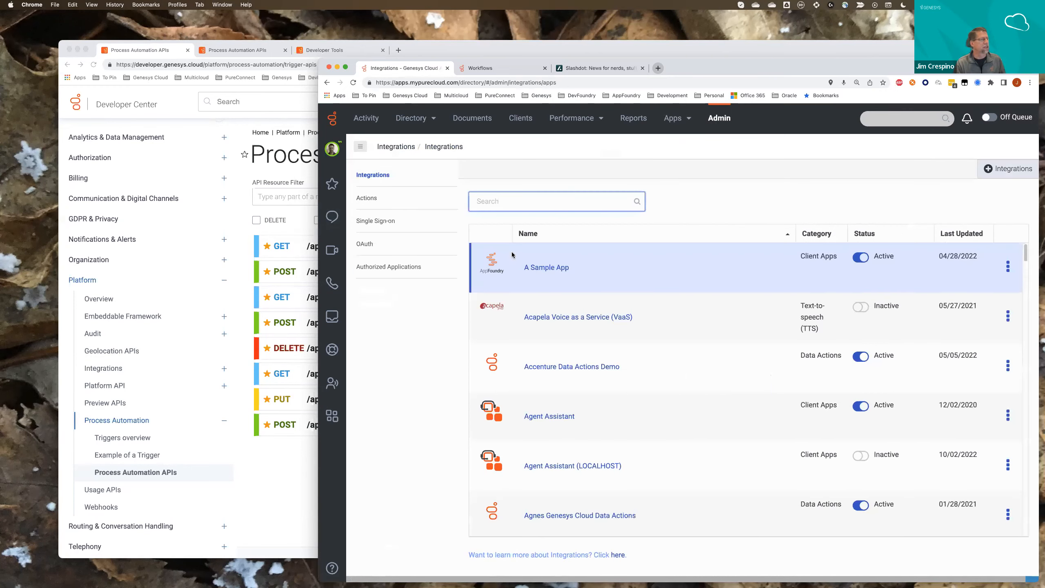
pyautogui.write('d')
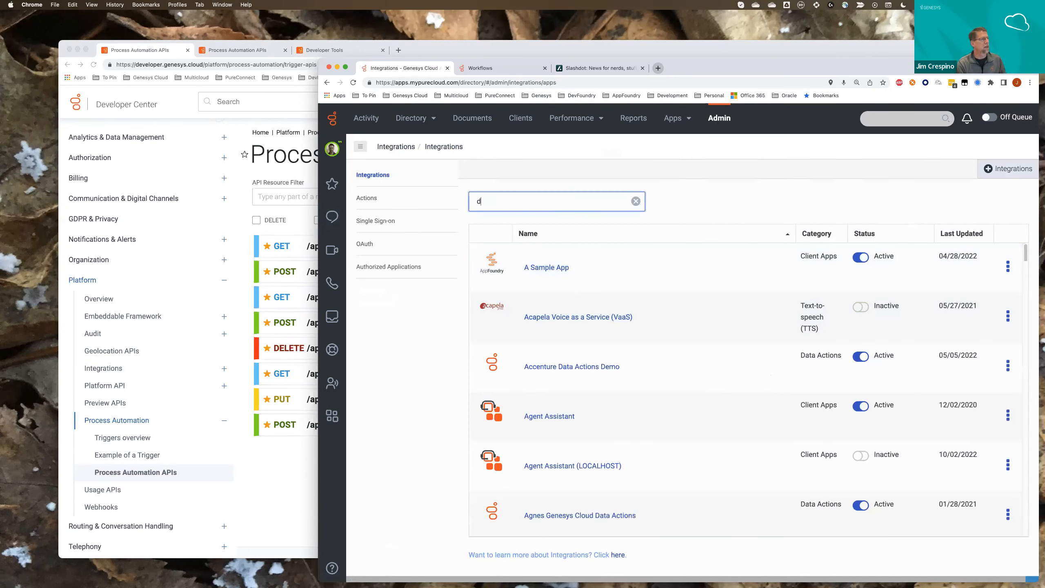
pyautogui.write('evc')
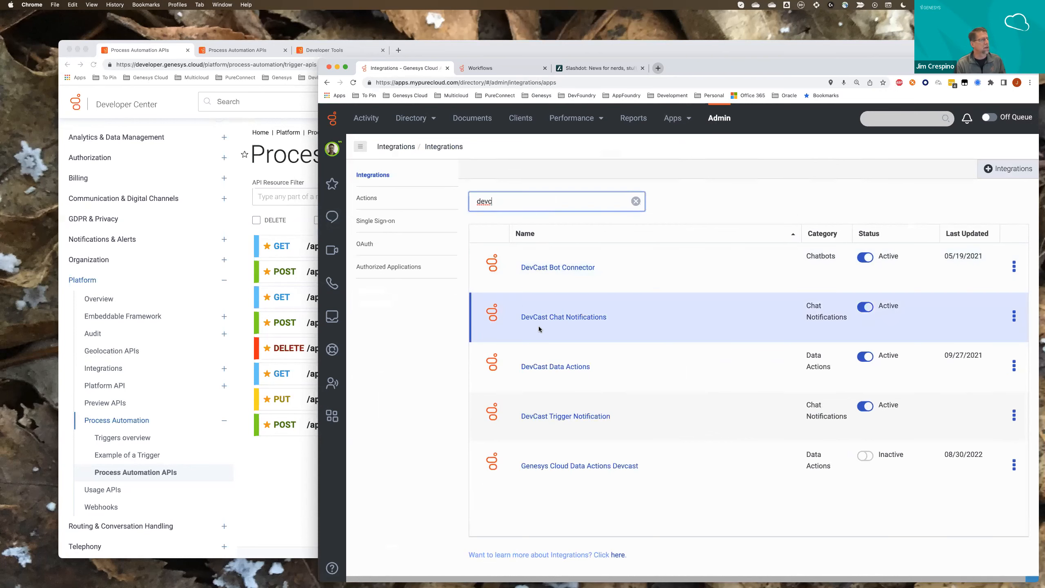
# Open the DevCast Trigger Notification integration, view its webhook details and open its DevCast Triggers mapping.
pyautogui.click(540, 412)
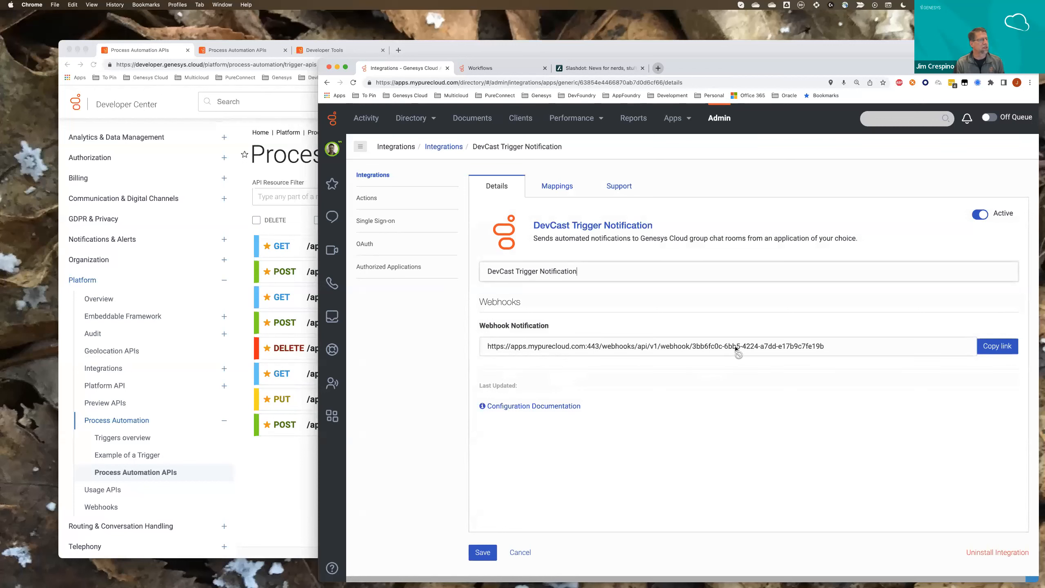
pyautogui.click(555, 186)
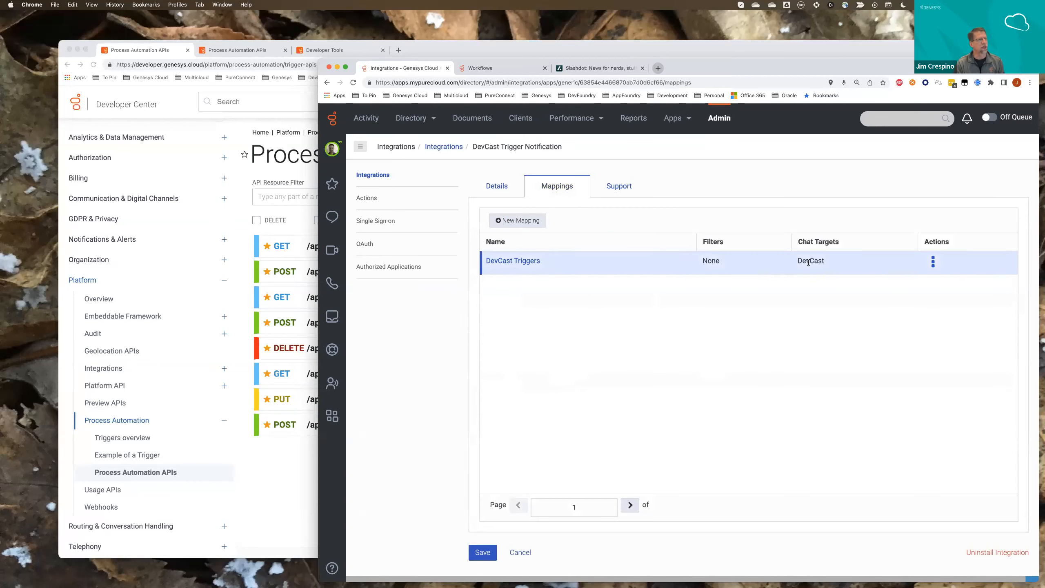
pyautogui.click(507, 262)
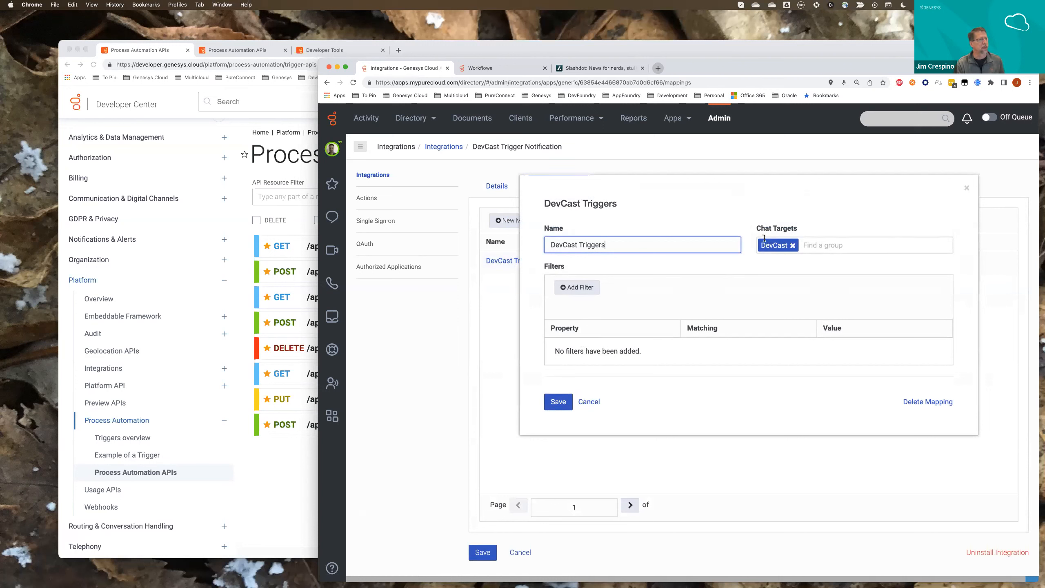
# Close the DevCast Triggers mapping without saving and return to the integration's webhook details.
pyautogui.click(588, 401)
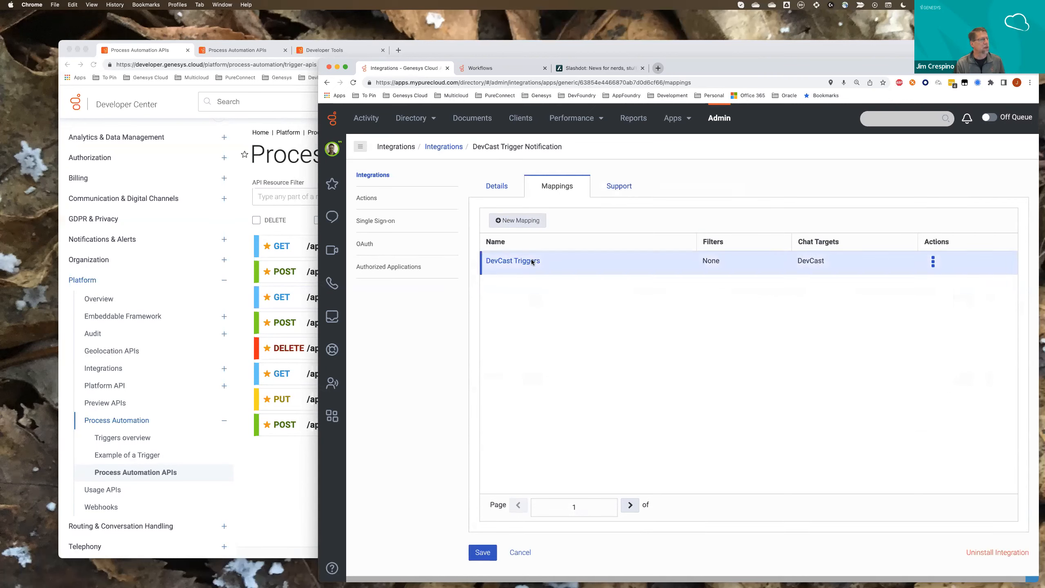
pyautogui.click(505, 182)
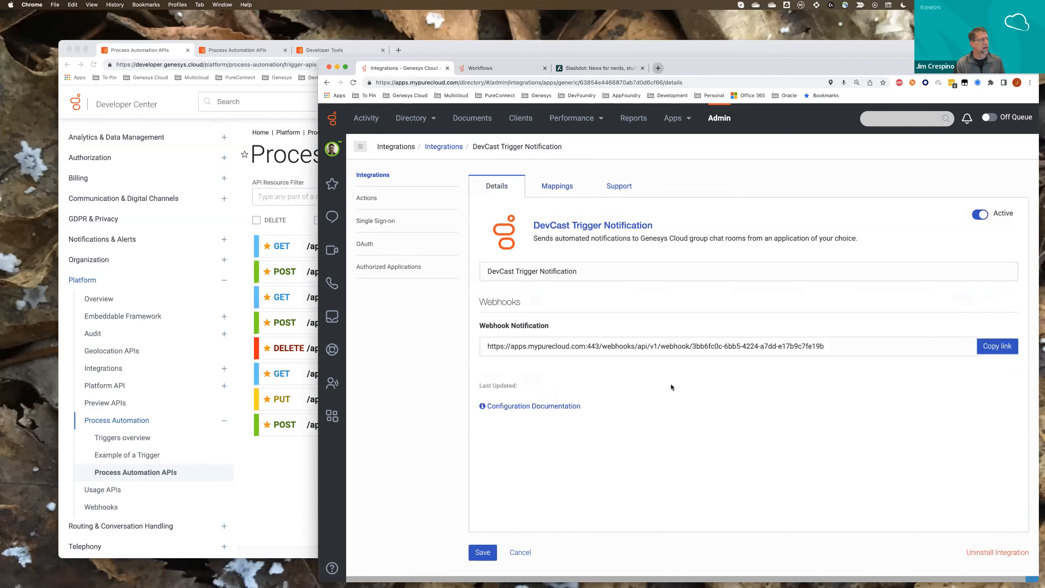
# Search the integration actions for "dev" and open the DevCast Trigger Notification action.
pyautogui.click(726, 118)
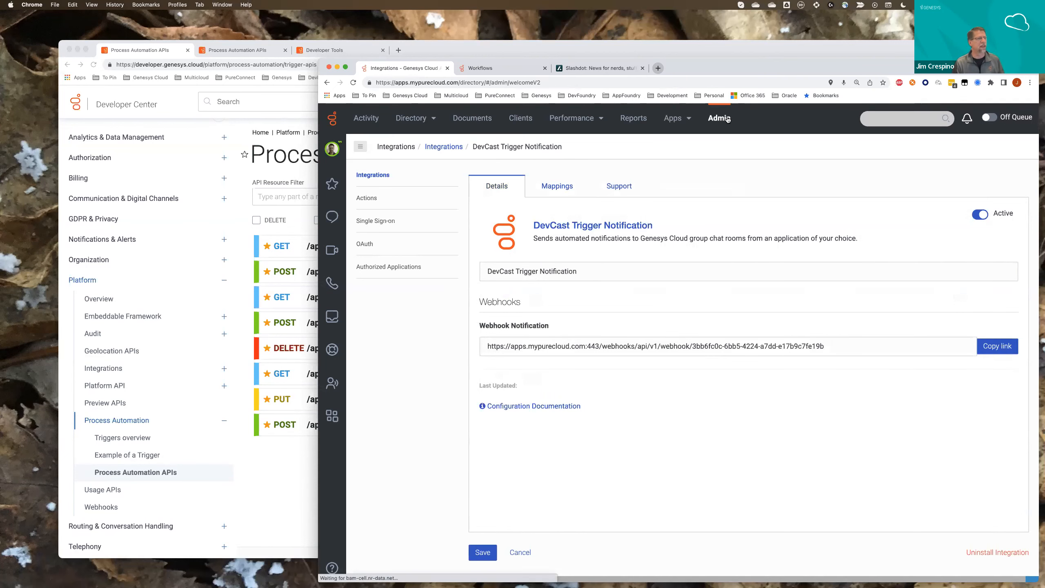
pyautogui.click(854, 275)
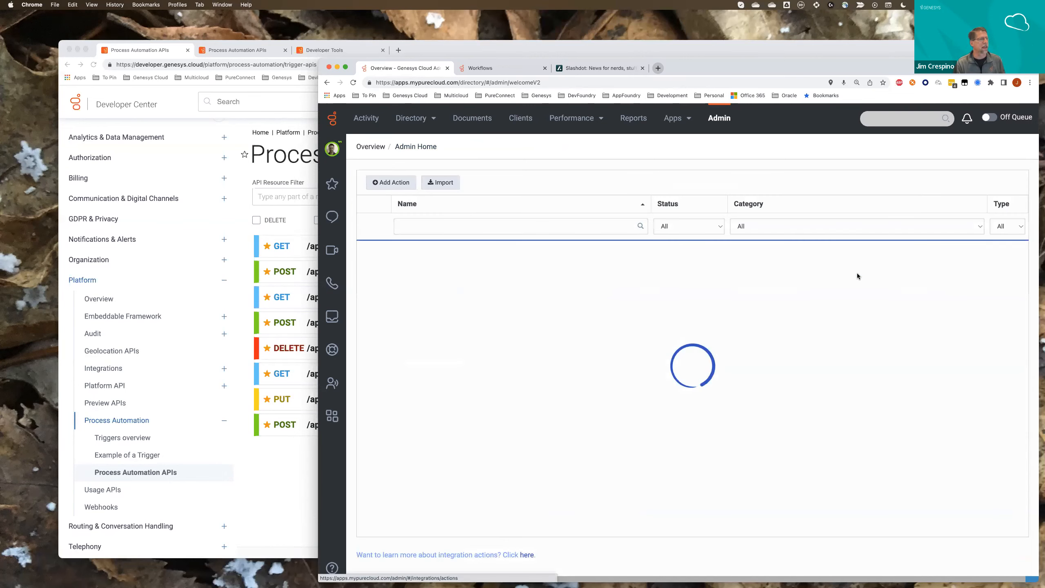
pyautogui.write('dev')
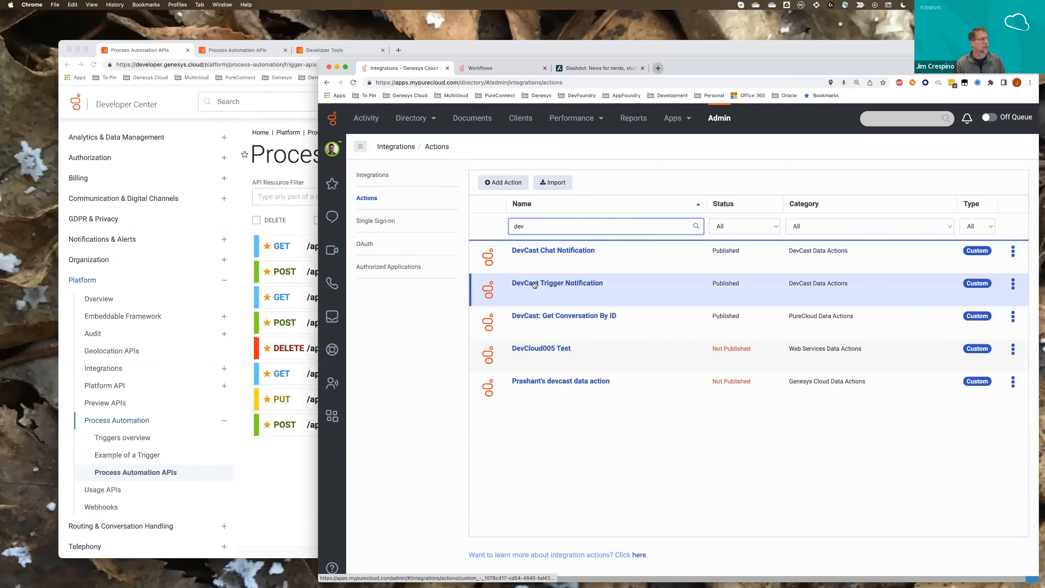
pyautogui.click(574, 283)
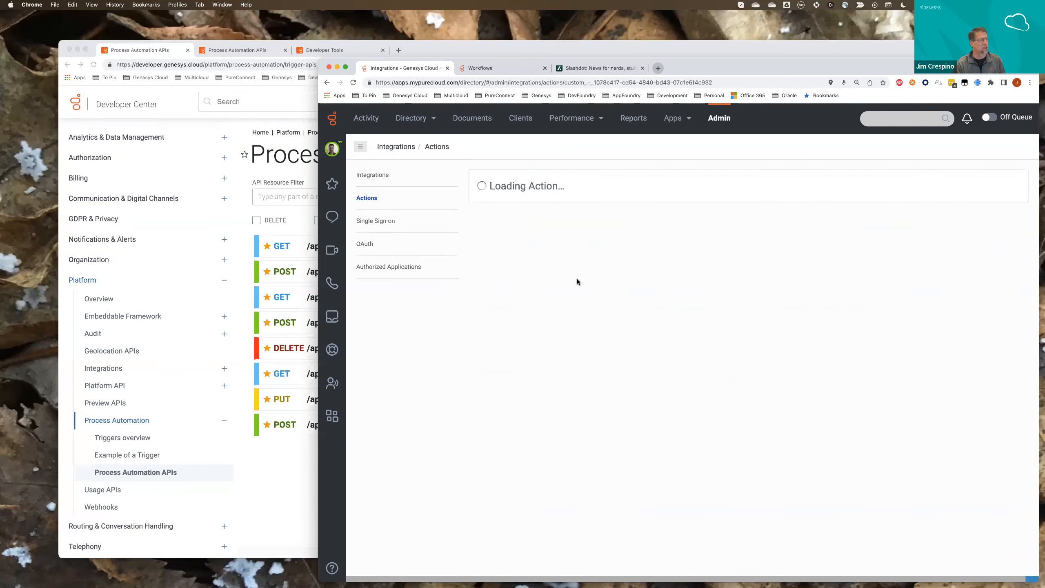
# Review the action's input and output contracts, its request URL template and its request body template.
pyautogui.click(558, 181)
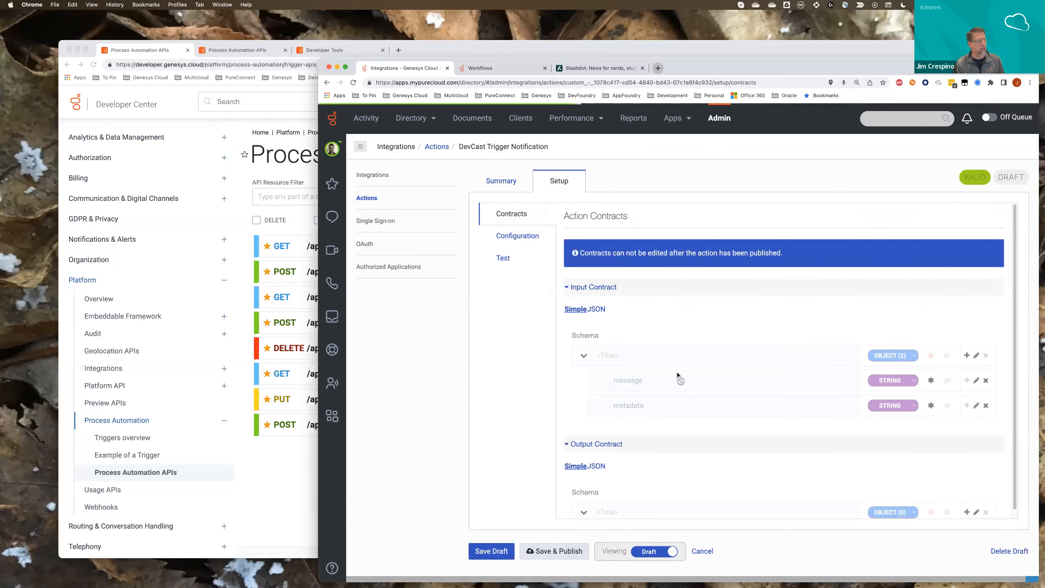
pyautogui.scroll(-1, 677, 373)
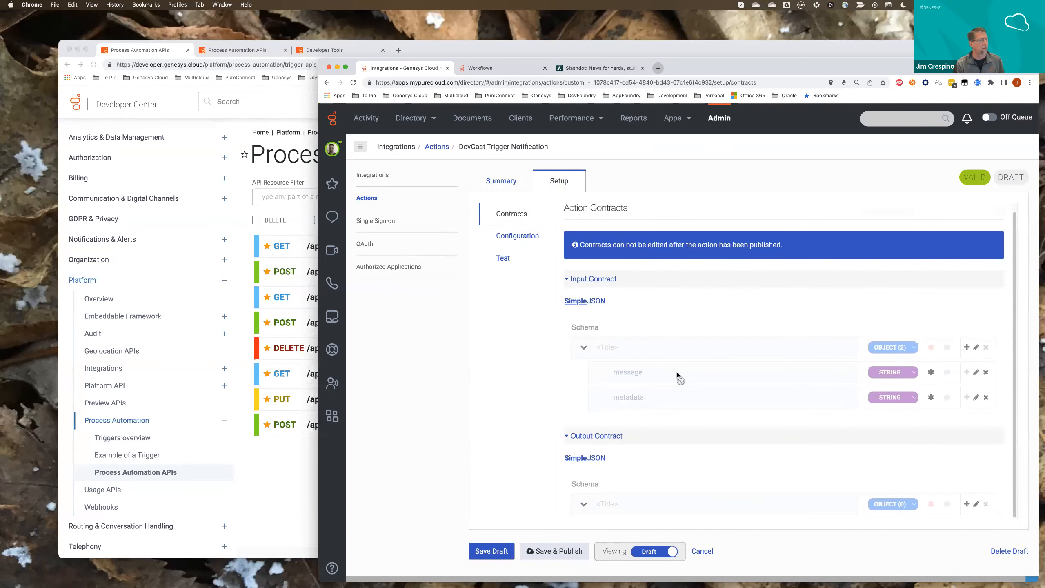
pyautogui.click(517, 235)
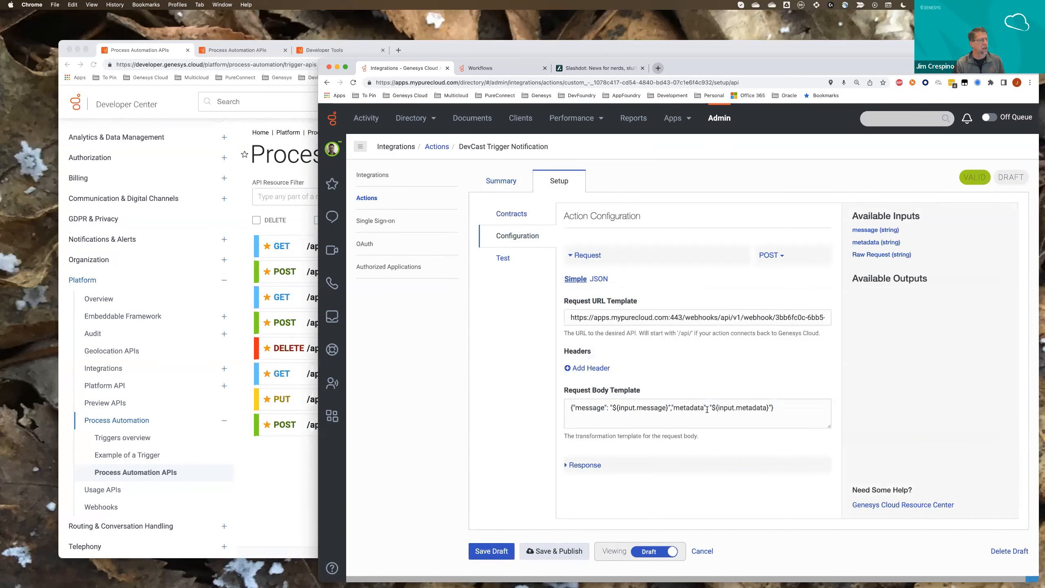
pyautogui.moveTo(785, 408); pyautogui.dragTo(572, 408)
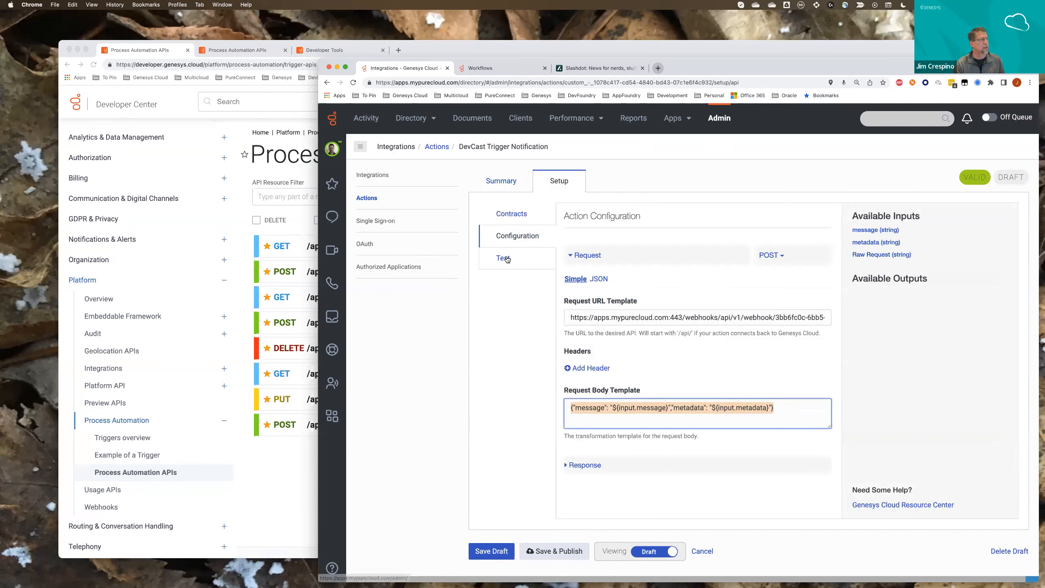
# Run a test of the action with a short greeting as message and "metadata" as metadata, and check the DevCast chat for it.
pyautogui.click(504, 259)
pyautogui.click(648, 282)
pyautogui.write('Hi this is jim')
pyautogui.press('Tab')
pyautogui.write('metadata')
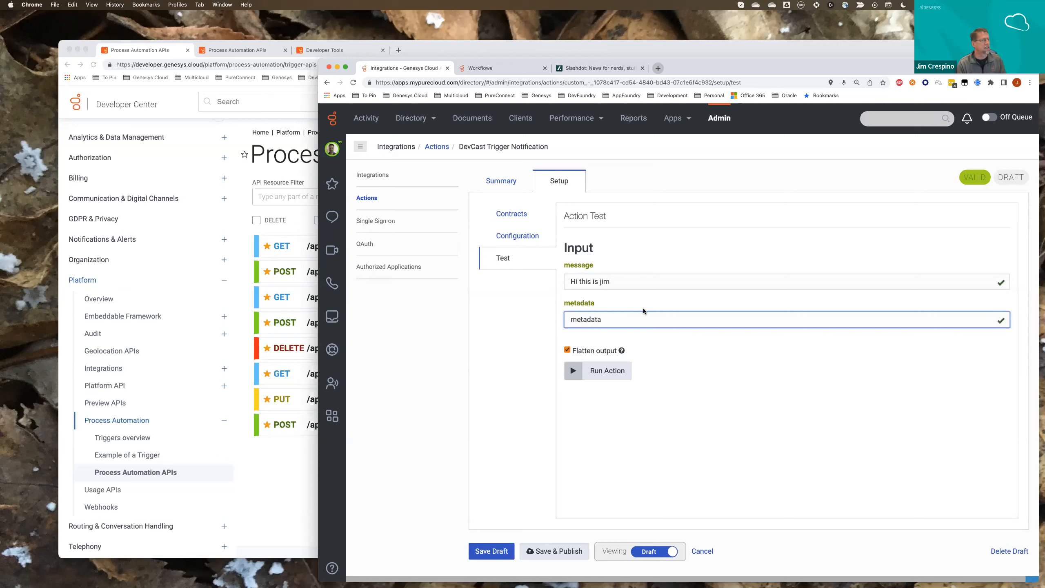
pyautogui.click(571, 369)
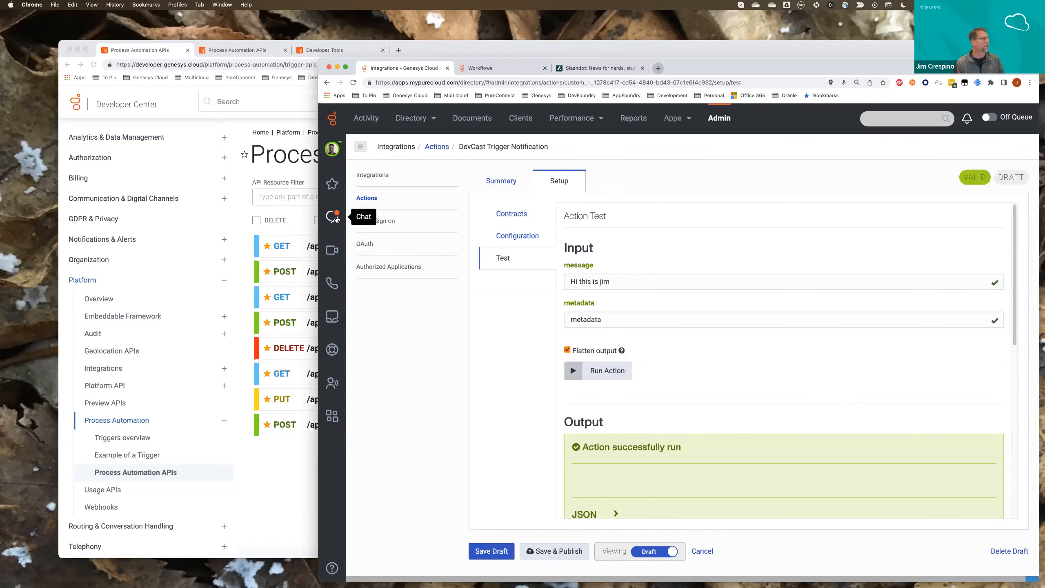
pyautogui.click(332, 217)
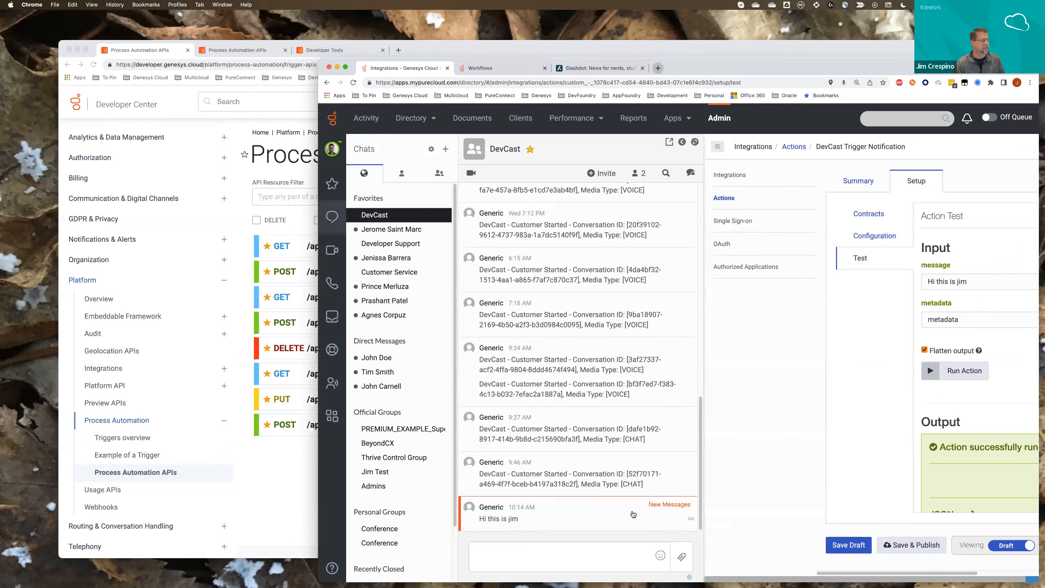
pyautogui.click(679, 504)
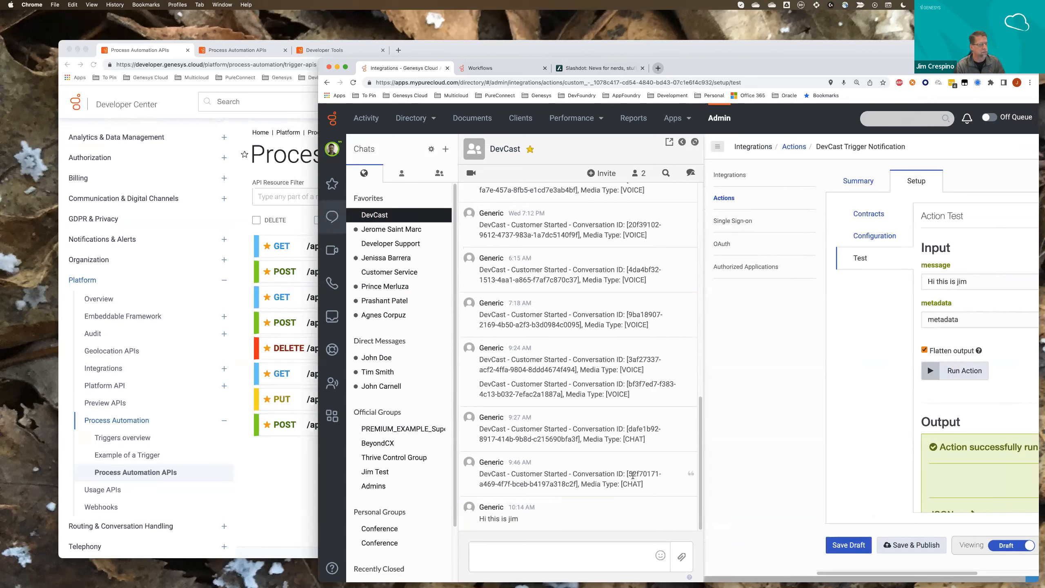
# Switch to Architect, show the Workflow flows and open the DevCast Trigger - Customer Start workflow.
pyautogui.click(512, 70)
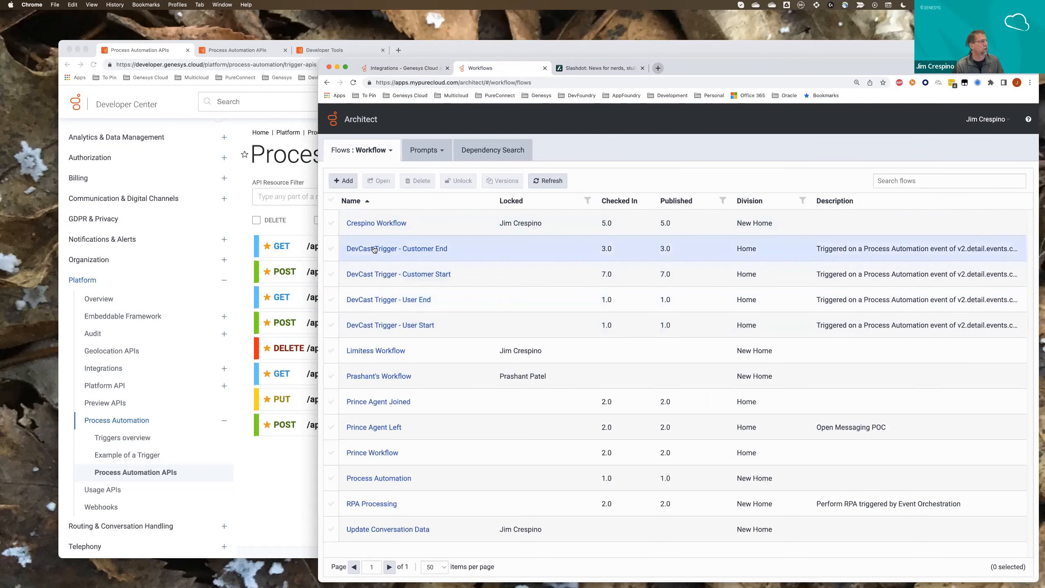
pyautogui.click(364, 152)
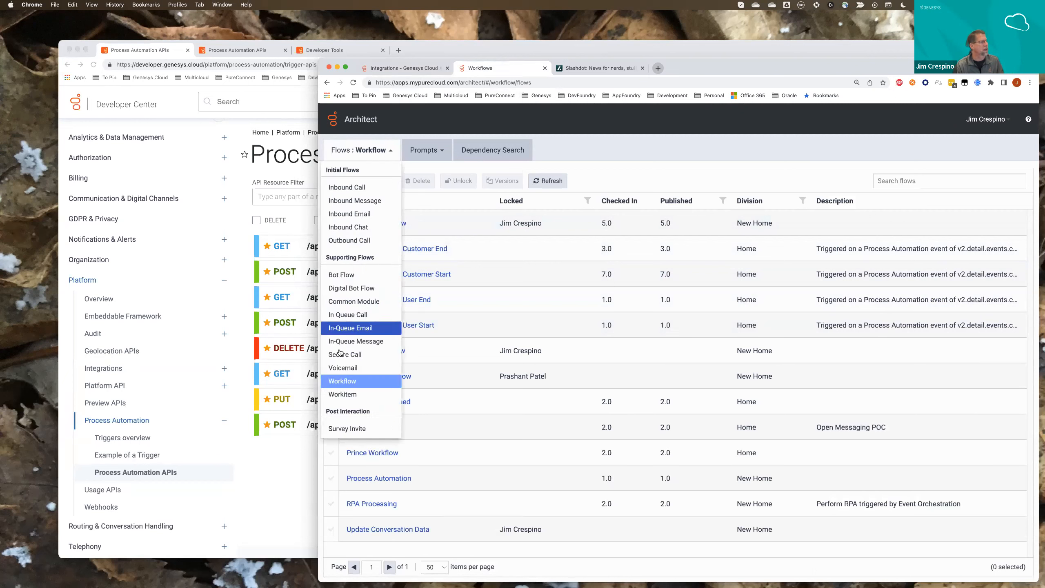
pyautogui.click(343, 380)
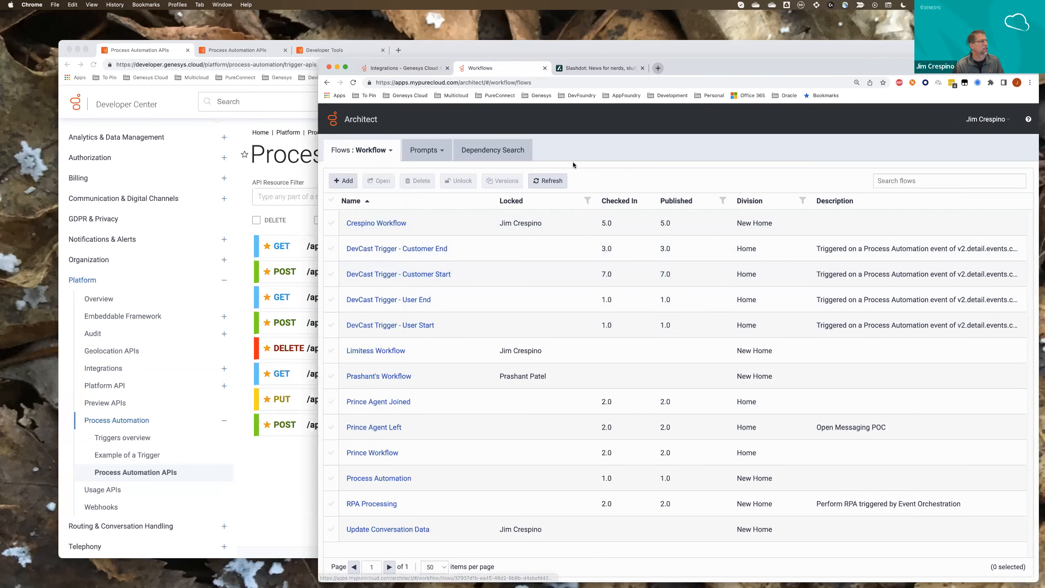
pyautogui.click(382, 275)
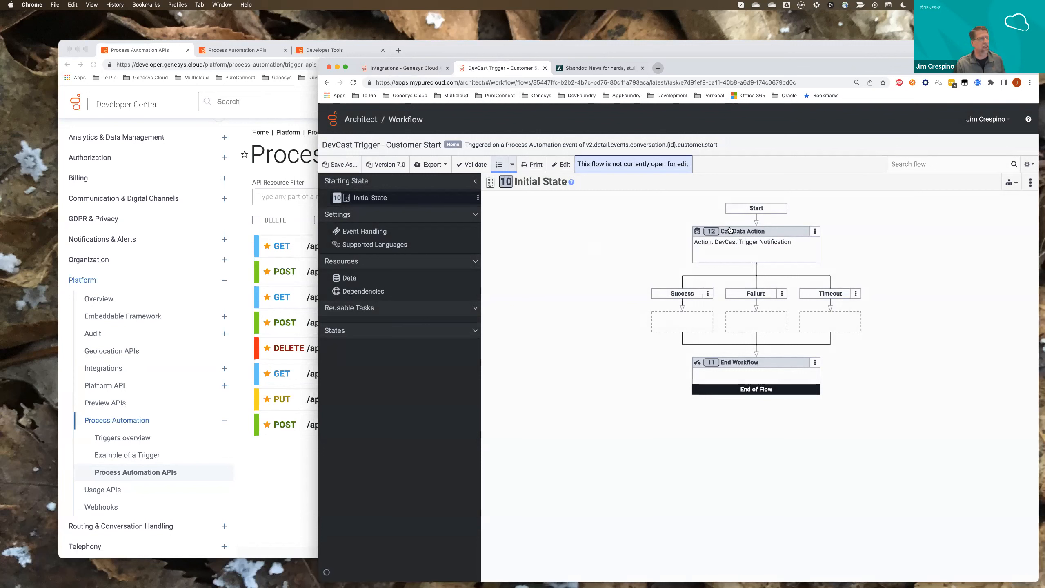
# Examine the Call Data Action's settings and view the full expression of its message input.
pyautogui.click(740, 247)
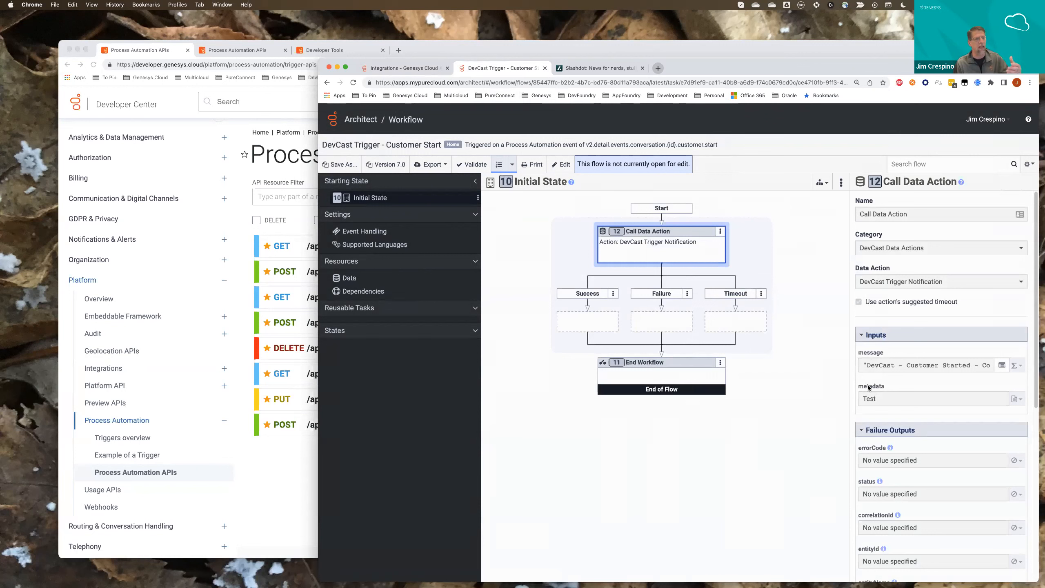
pyautogui.click(996, 365)
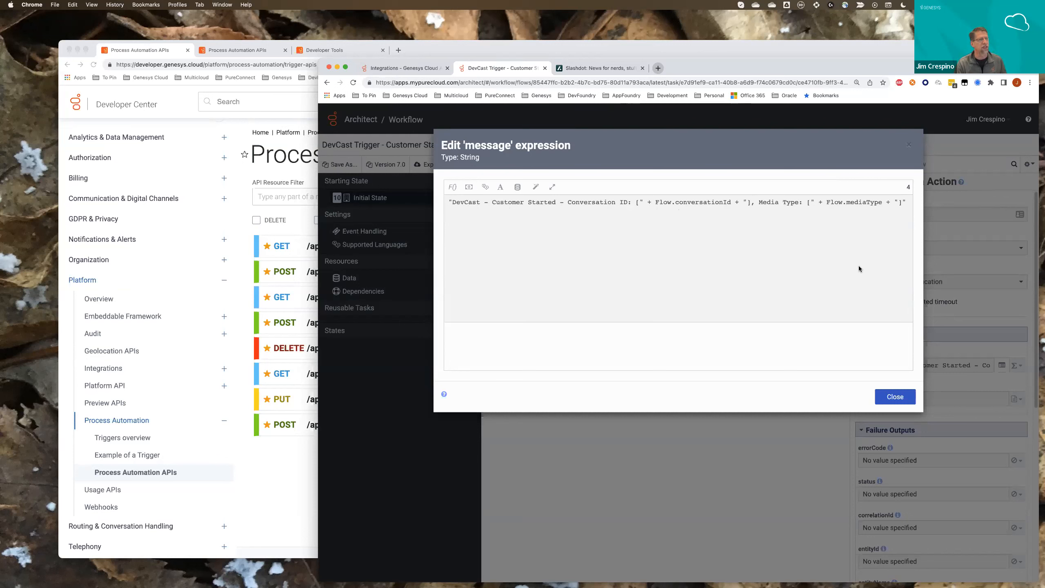
pyautogui.click(885, 396)
# Look at the flow's data variables, inspect the options of Flow.conversationId and return to the Initial State.
pyautogui.click(349, 279)
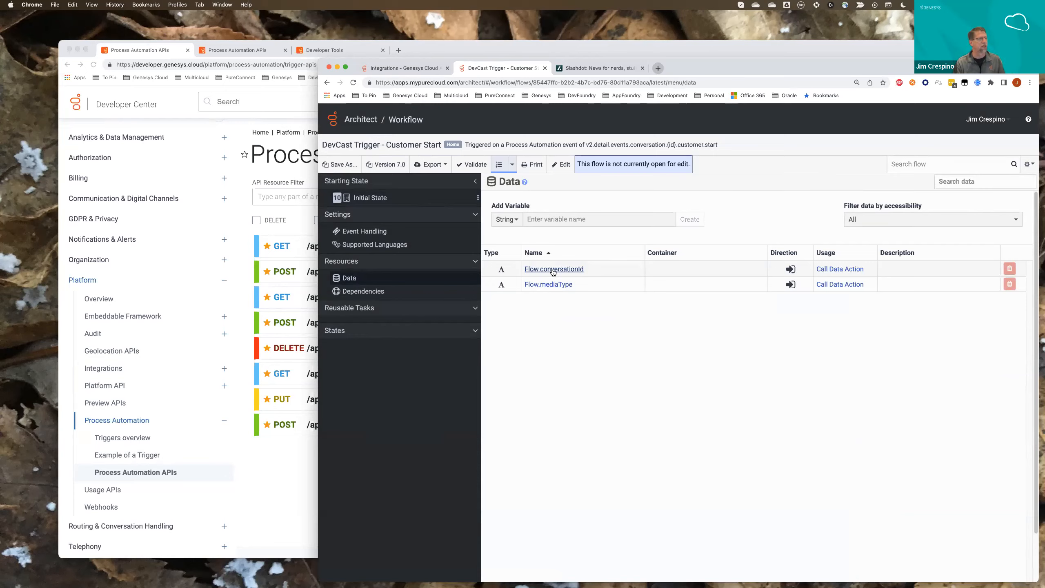
pyautogui.click(553, 271)
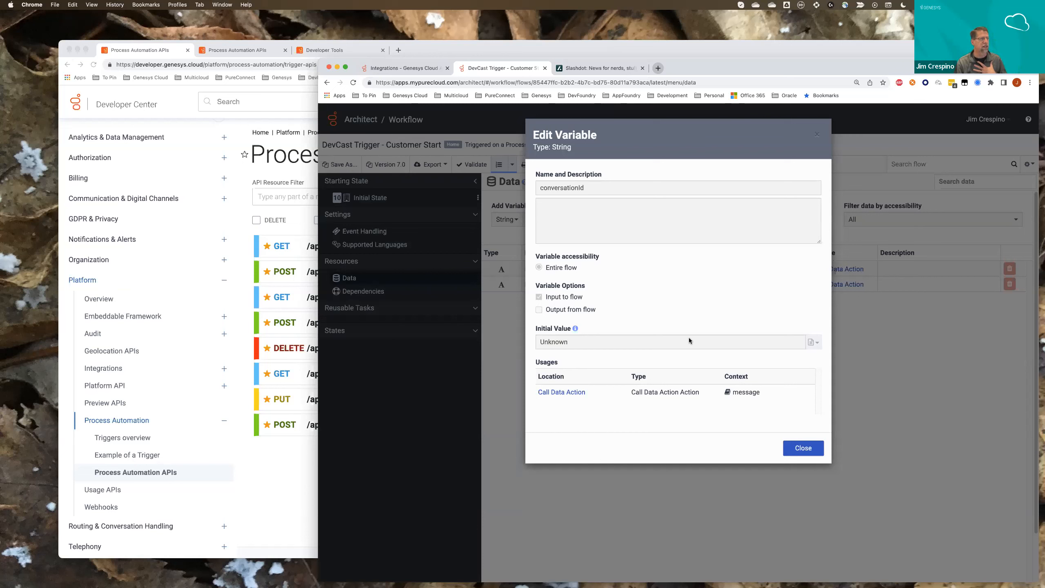
pyautogui.click(802, 449)
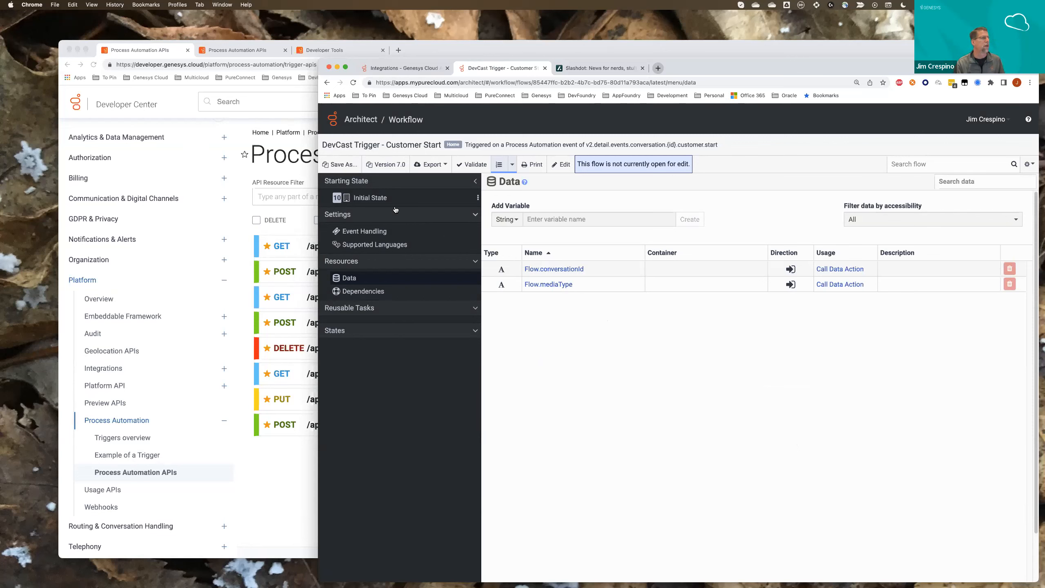
pyautogui.click(378, 198)
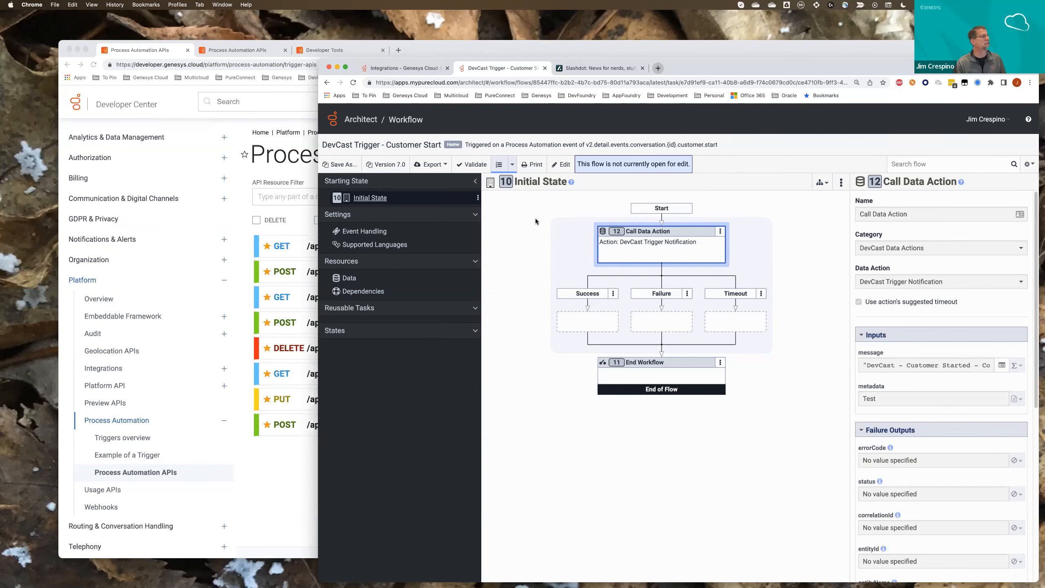
# Switch back to the Developer Center window and enlarge the API Explorer on the second Process Automation APIs page to full width.
pyautogui.click(454, 48)
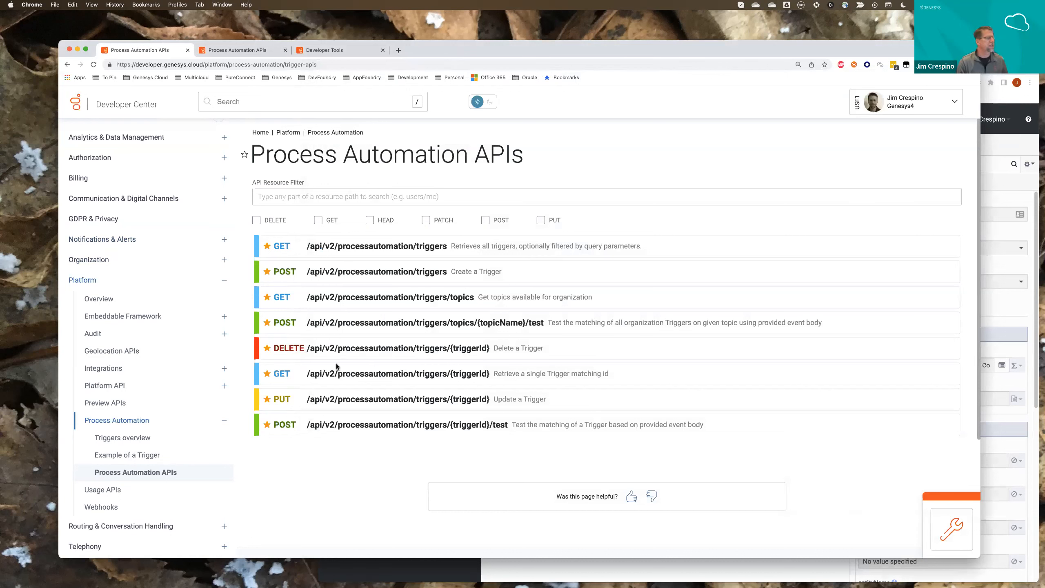
pyautogui.click(249, 50)
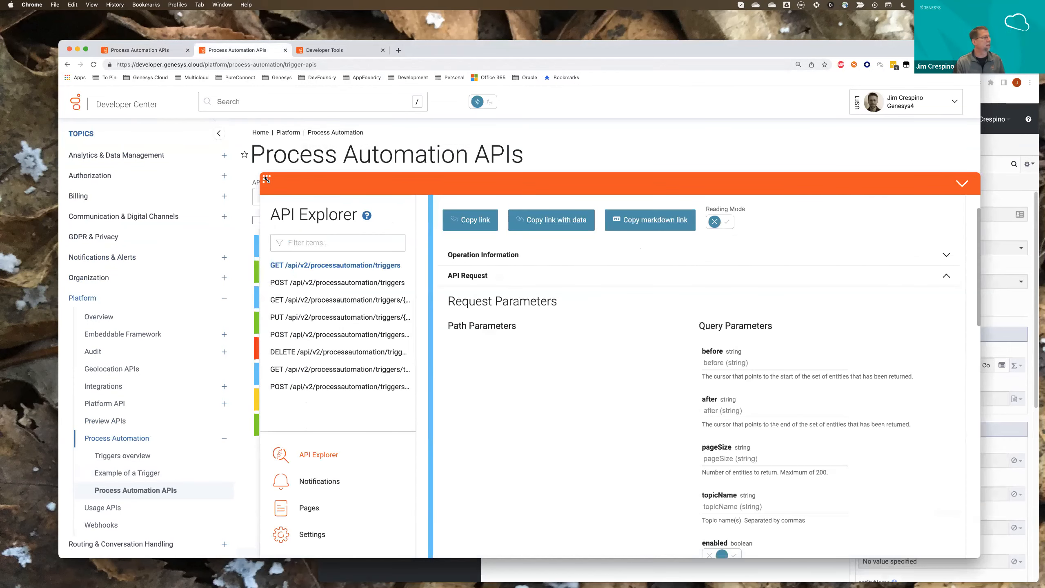
pyautogui.moveTo(199, 143); pyautogui.dragTo(66, 138)
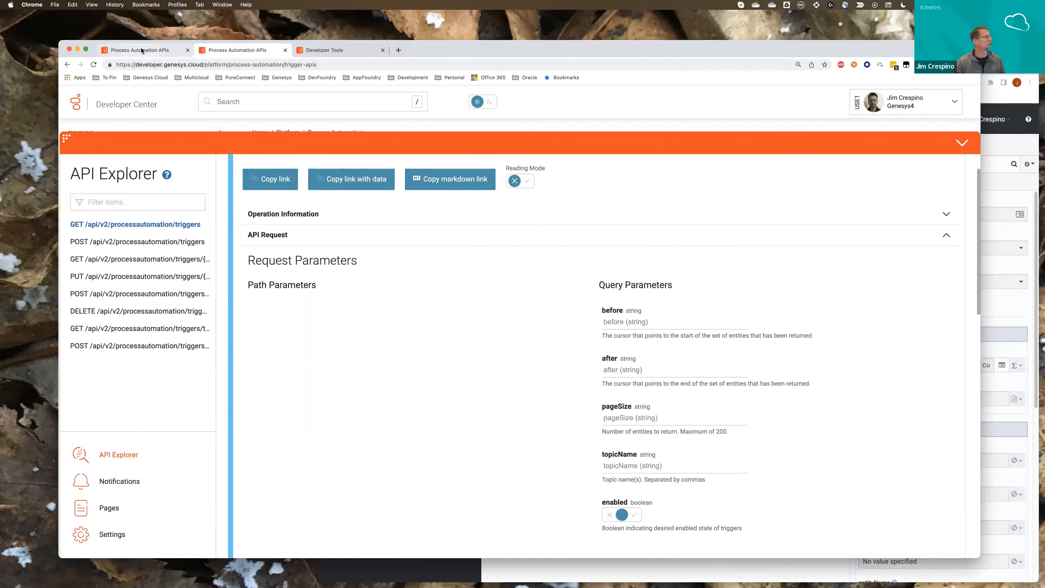
pyautogui.click(143, 50)
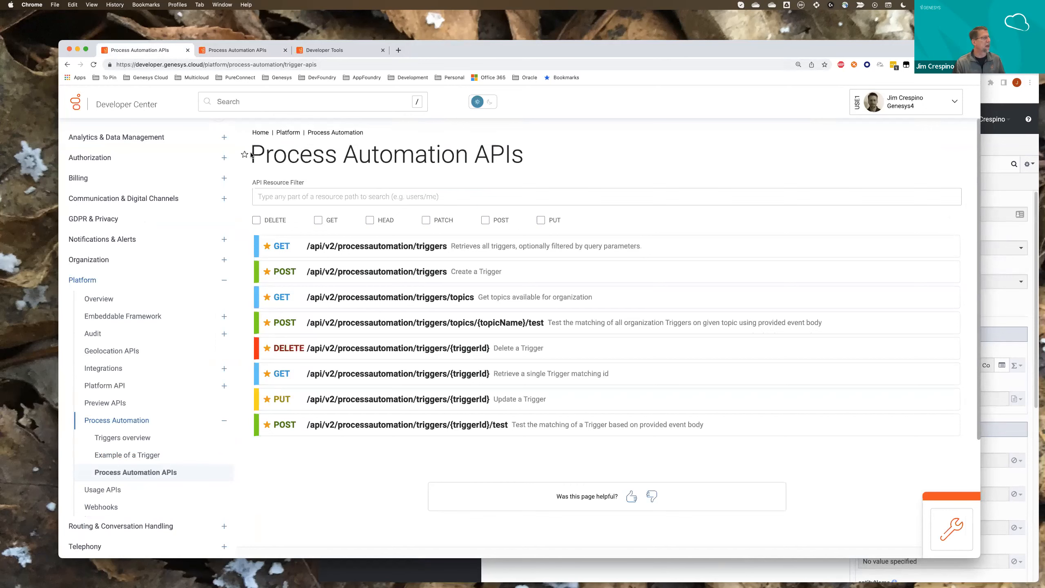
pyautogui.click(251, 50)
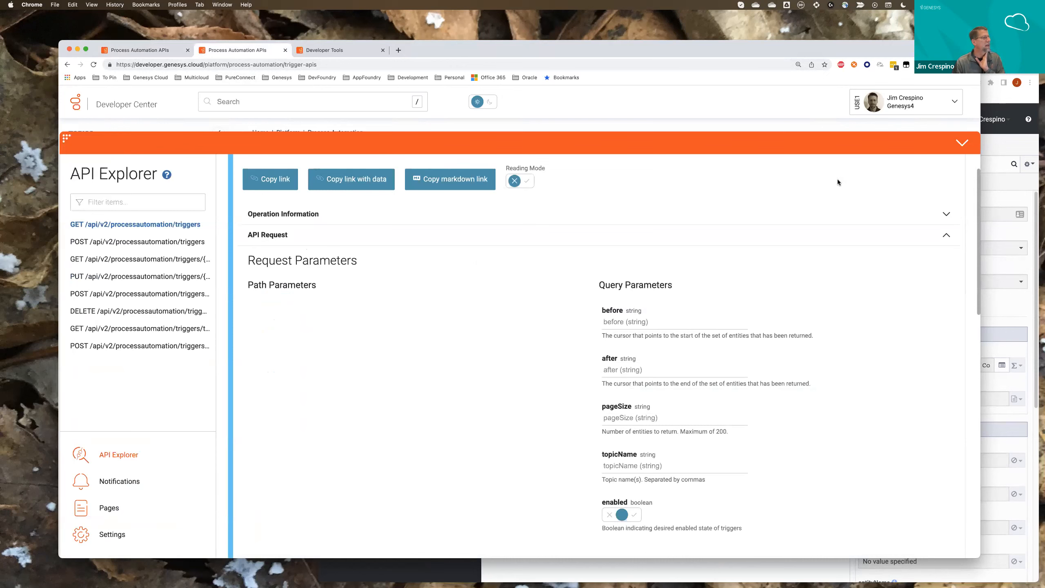
# Collapse and reopen the API Explorer, and review the query parameters and HTTP invocation of GET /api/v2/processautomation/triggers.
pyautogui.moveTo(845, 45); pyautogui.dragTo(838, 55)
pyautogui.click(954, 154)
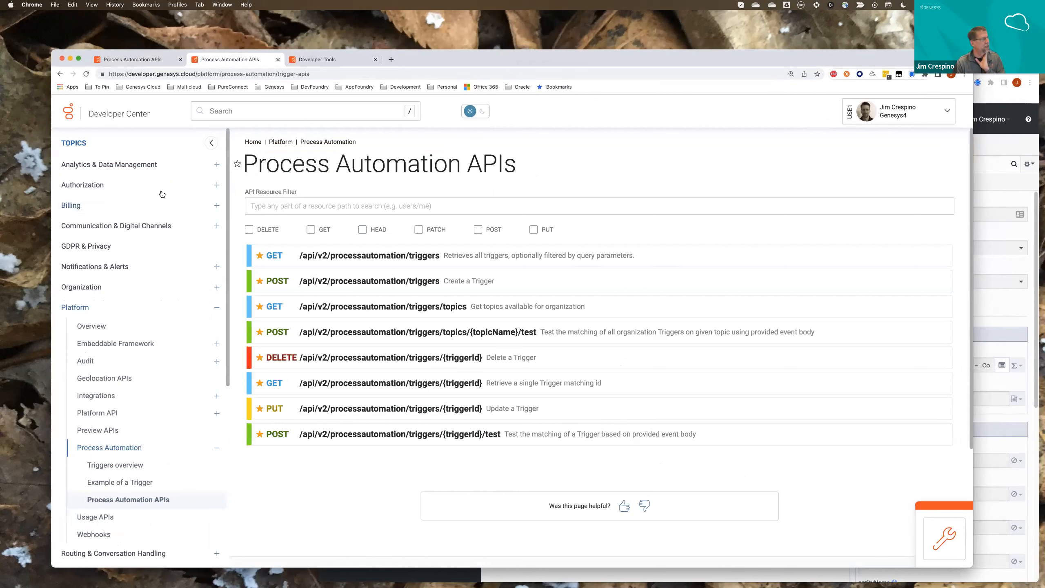
pyautogui.click(952, 537)
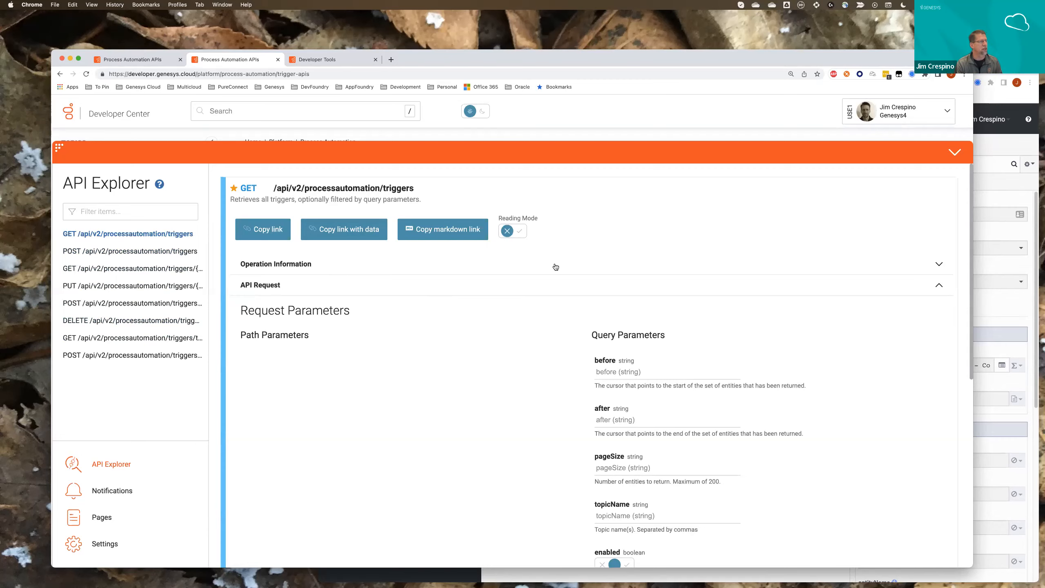
pyautogui.scroll(-5, 555, 266)
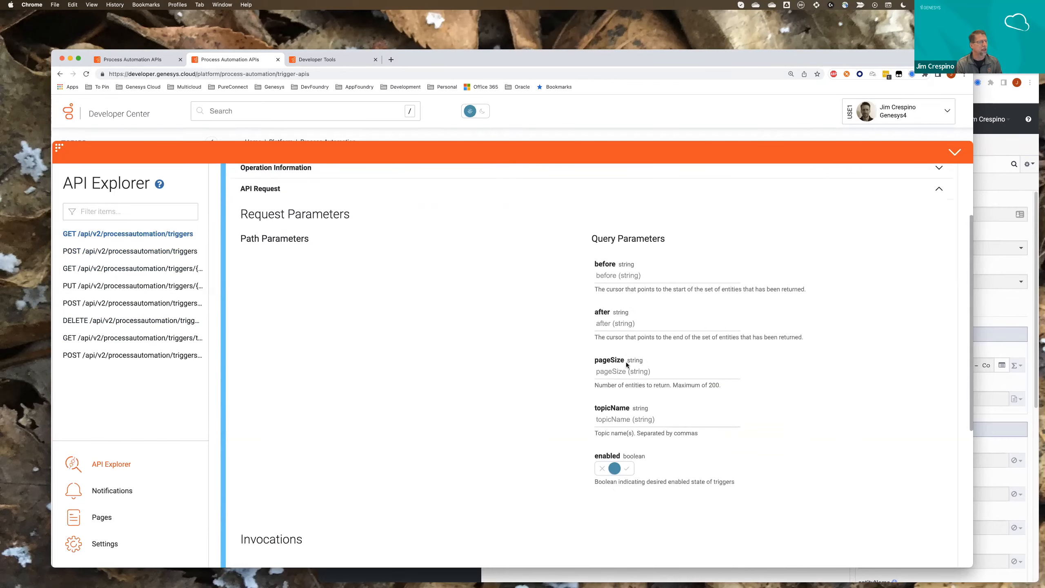
pyautogui.scroll(-3, 560, 332)
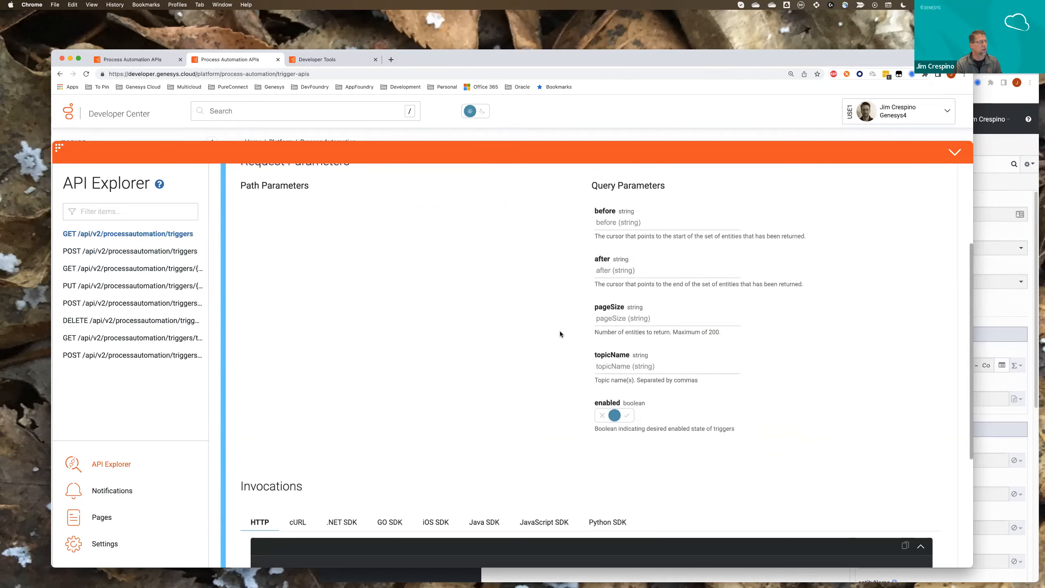
pyautogui.scroll(-3, 559, 332)
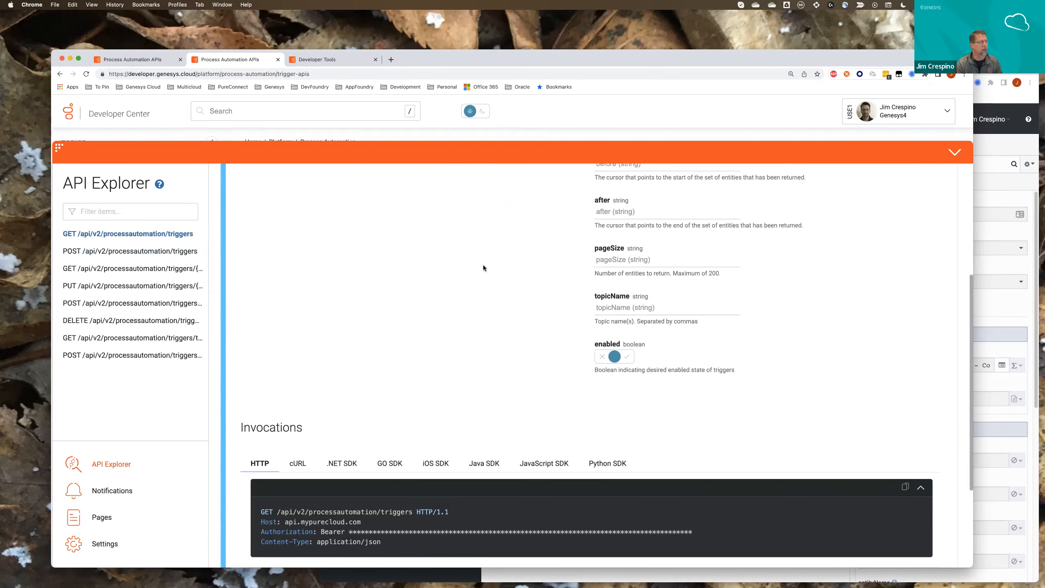
pyautogui.scroll(-3, 483, 265)
pyautogui.scroll(-2, 483, 266)
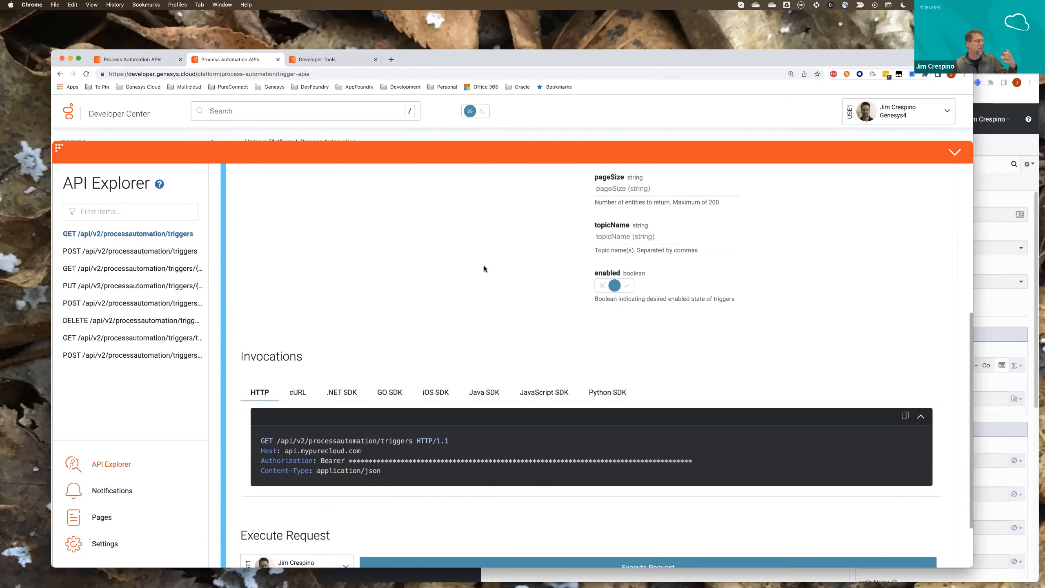
# Execute the GET /api/v2/processautomation/triggers request and bring its full JSON response into view.
pyautogui.scroll(-3, 483, 266)
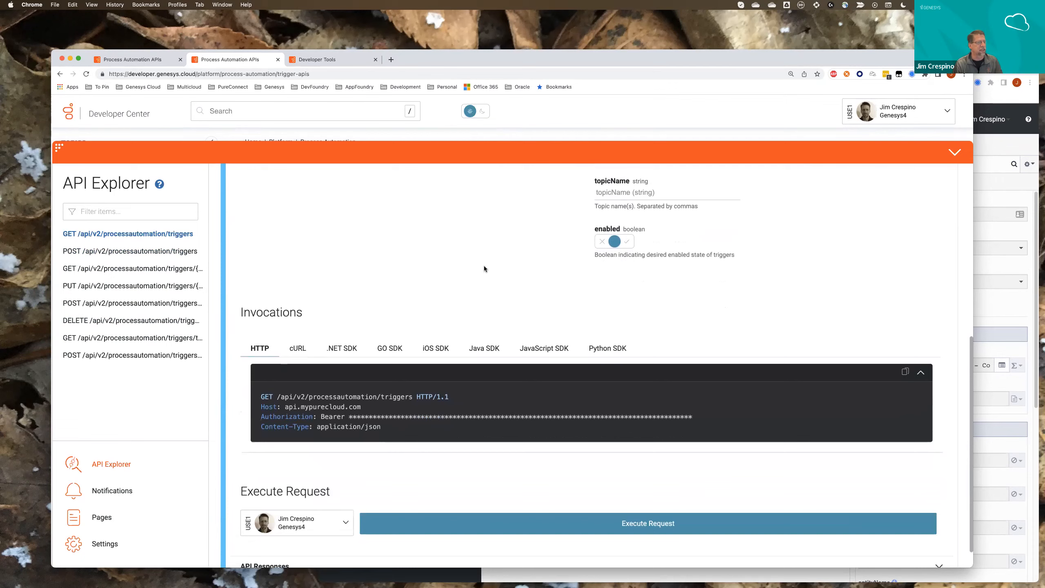
pyautogui.scroll(-1, 483, 268)
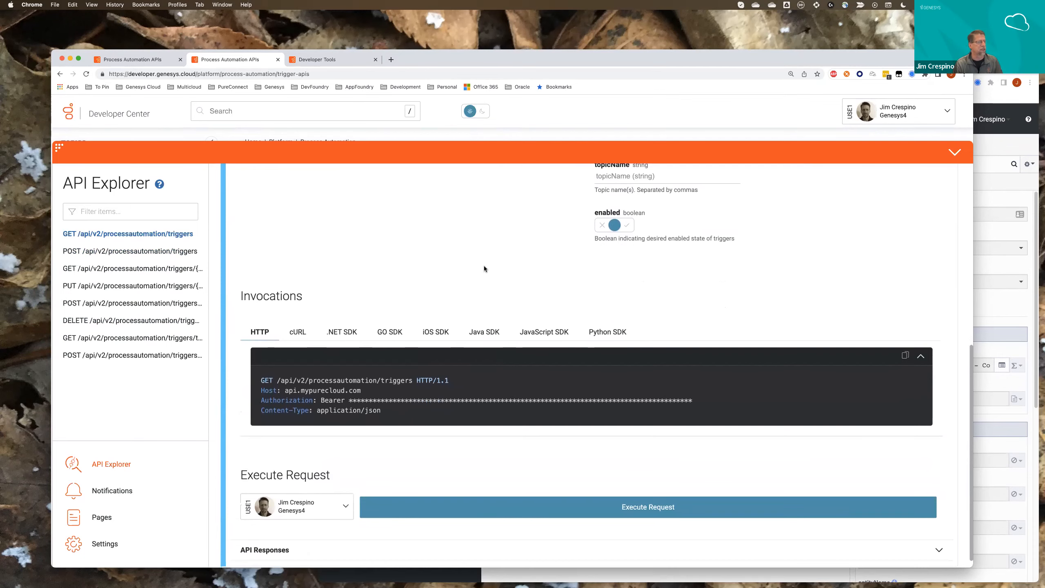
pyautogui.click(641, 508)
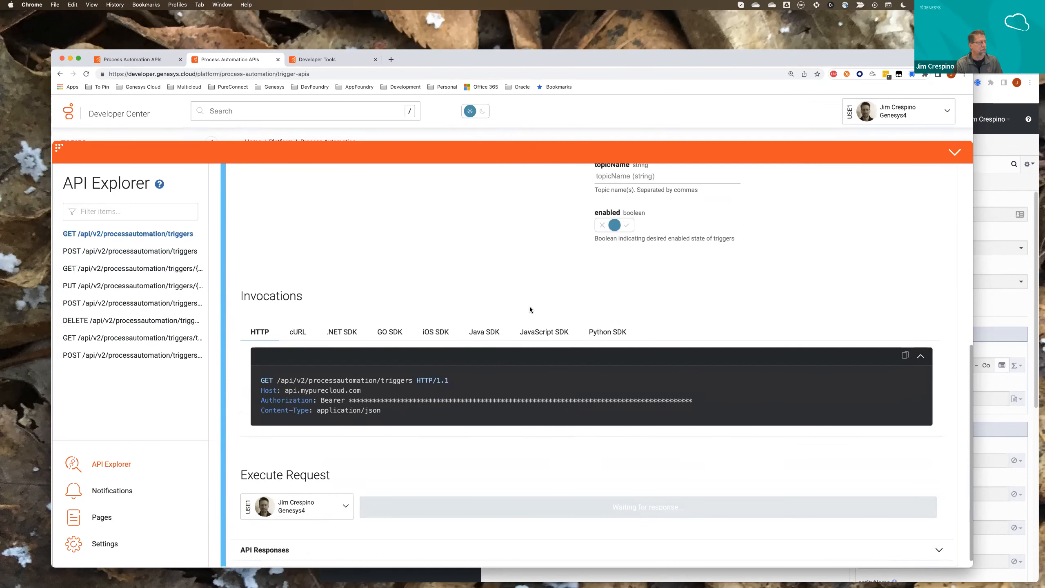
pyautogui.scroll(-1, 530, 309)
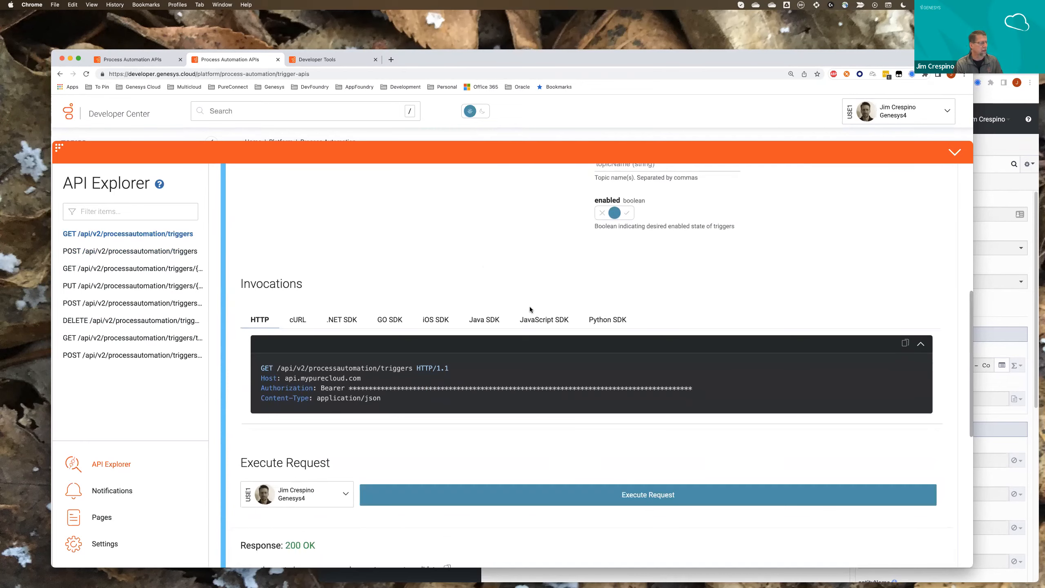
pyautogui.scroll(-10, 529, 308)
pyautogui.scroll(-2, 529, 309)
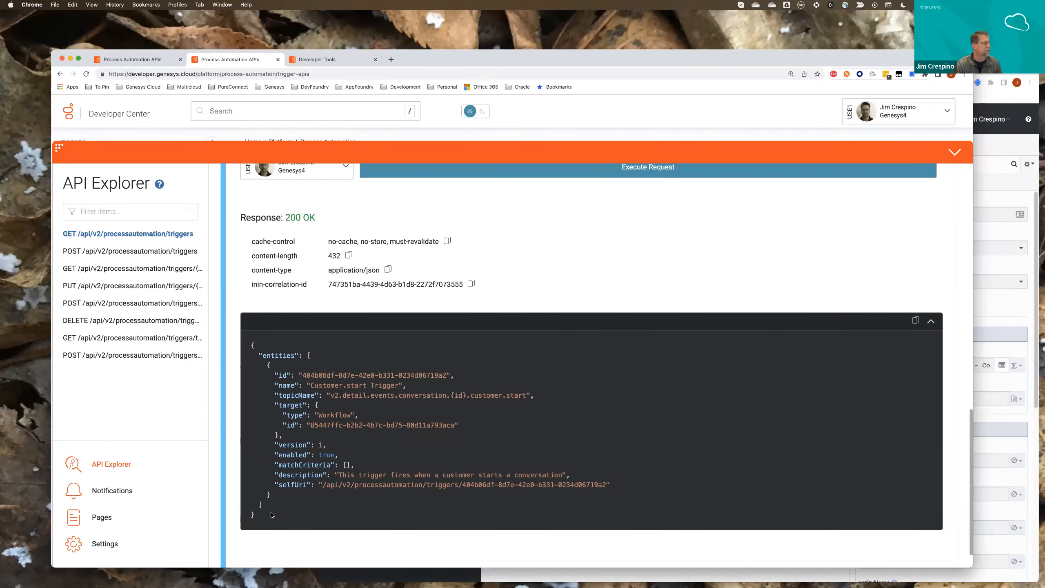
# Examine the returned Customer.start Trigger entity, highlighting its whole JSON, the topicName value and the {id} placeholder.
pyautogui.moveTo(262, 514); pyautogui.dragTo(235, 333)
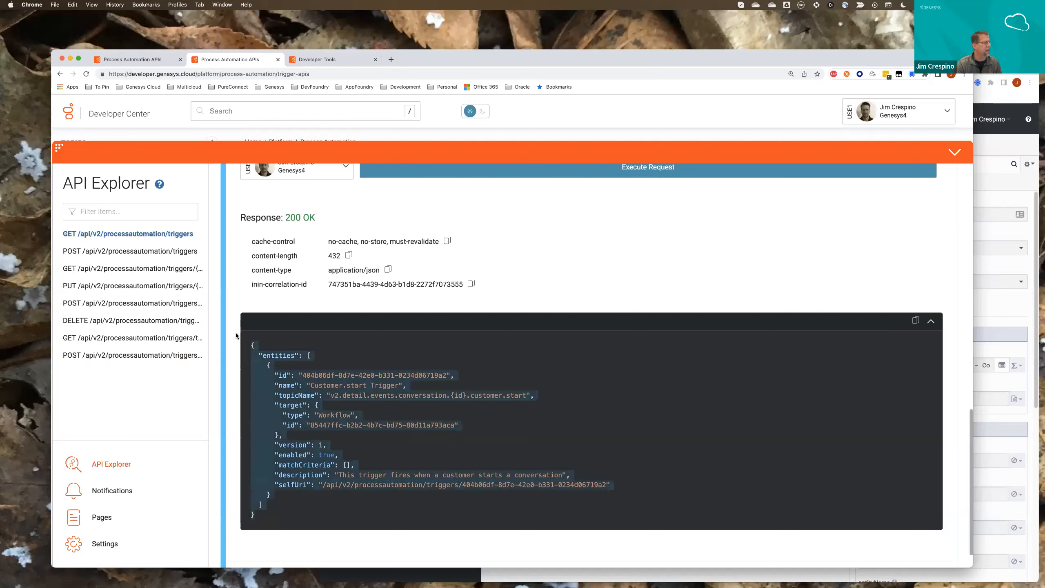
pyautogui.click(340, 342)
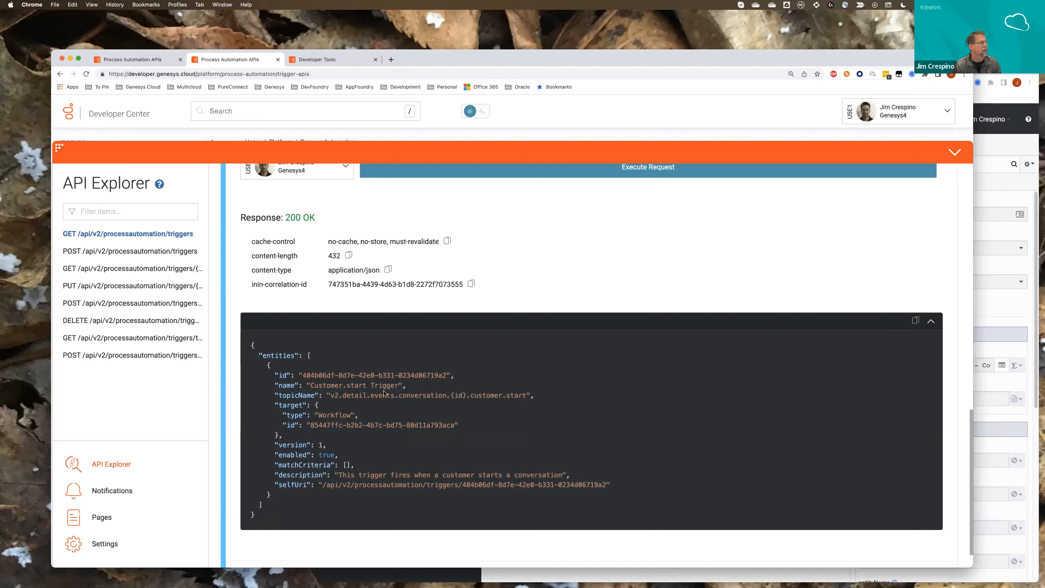
pyautogui.moveTo(331, 397); pyautogui.dragTo(527, 397)
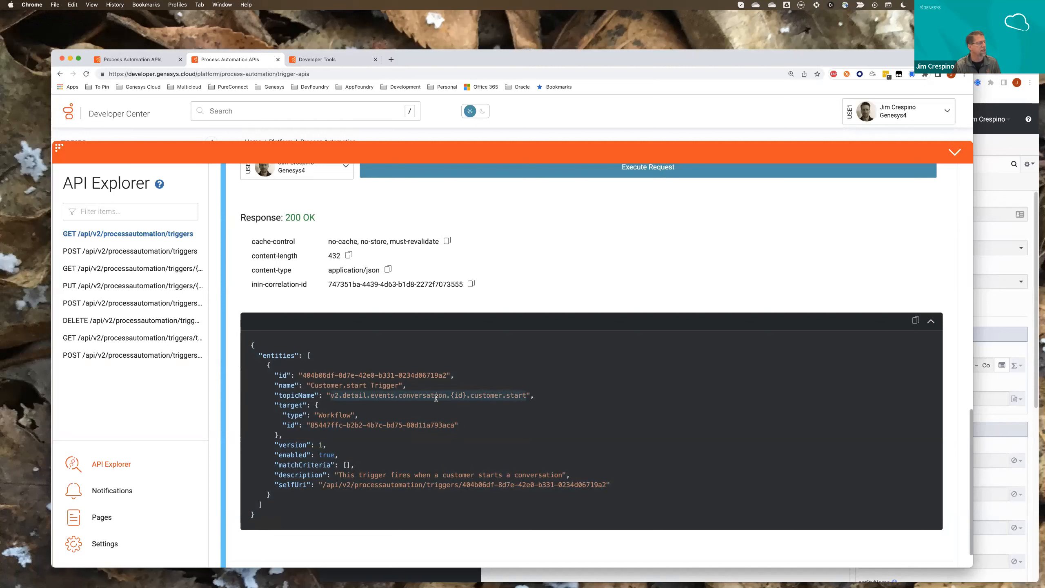
pyautogui.click(471, 395)
pyautogui.moveTo(466, 395); pyautogui.dragTo(450, 395)
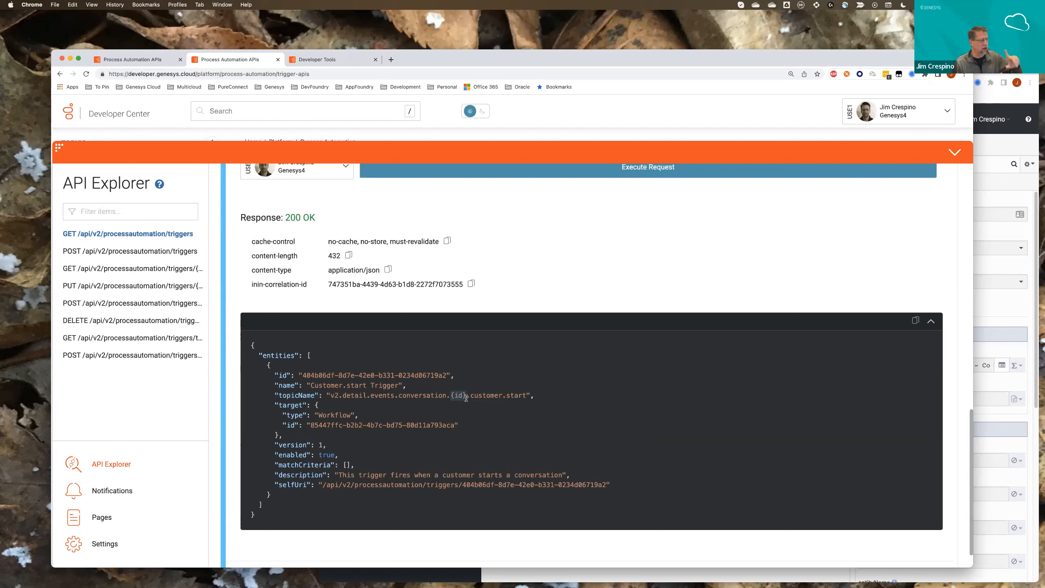
# Highlight the workflow ID in the Architect flow's URL, and review the trigger's enabled and description fields in the API response.
pyautogui.click(476, 368)
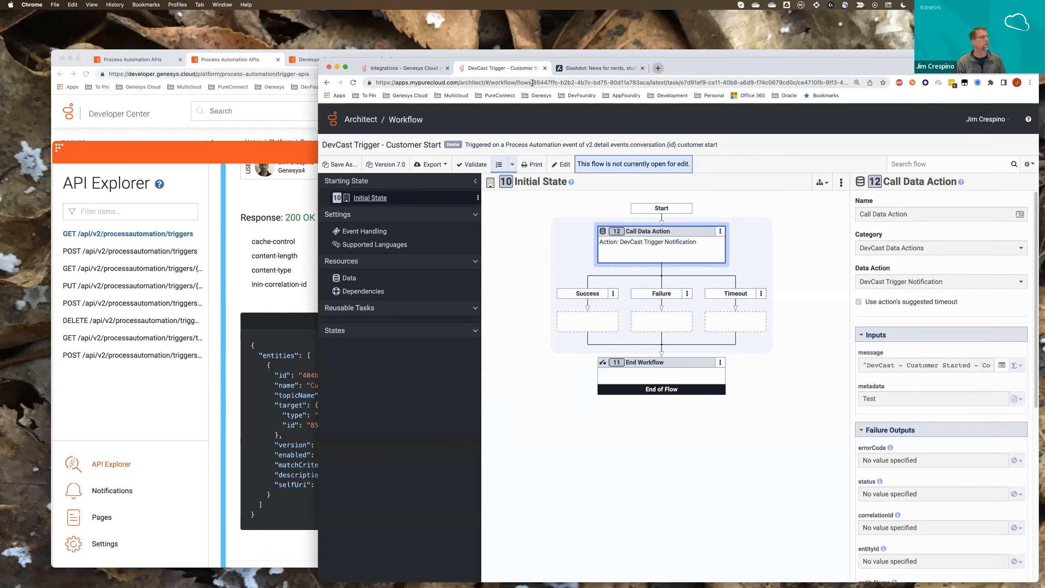
pyautogui.moveTo(532, 83); pyautogui.dragTo(586, 84)
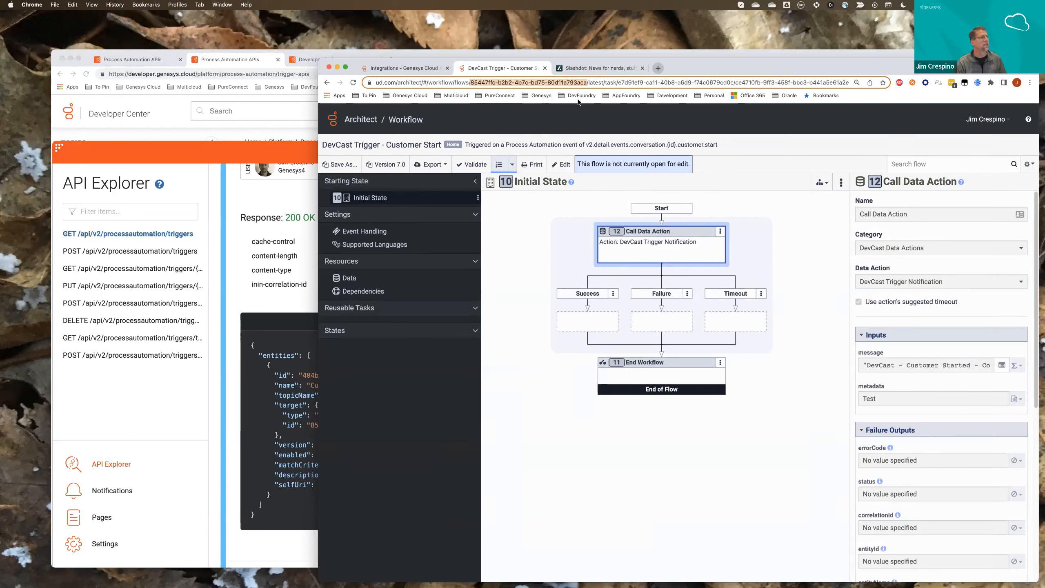
pyautogui.click(297, 297)
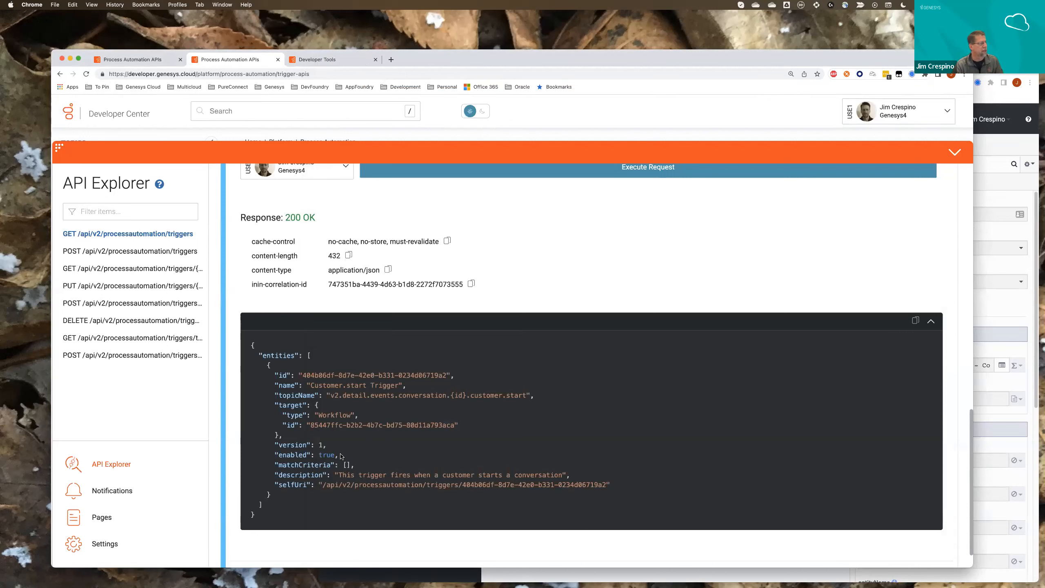
pyautogui.moveTo(337, 454); pyautogui.dragTo(263, 452)
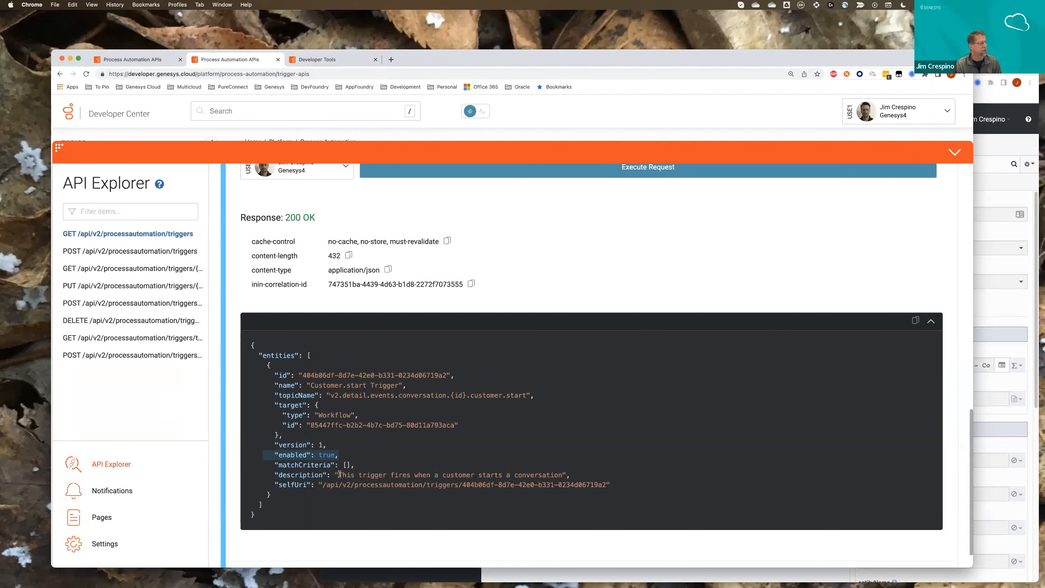
pyautogui.moveTo(340, 474); pyautogui.dragTo(561, 473)
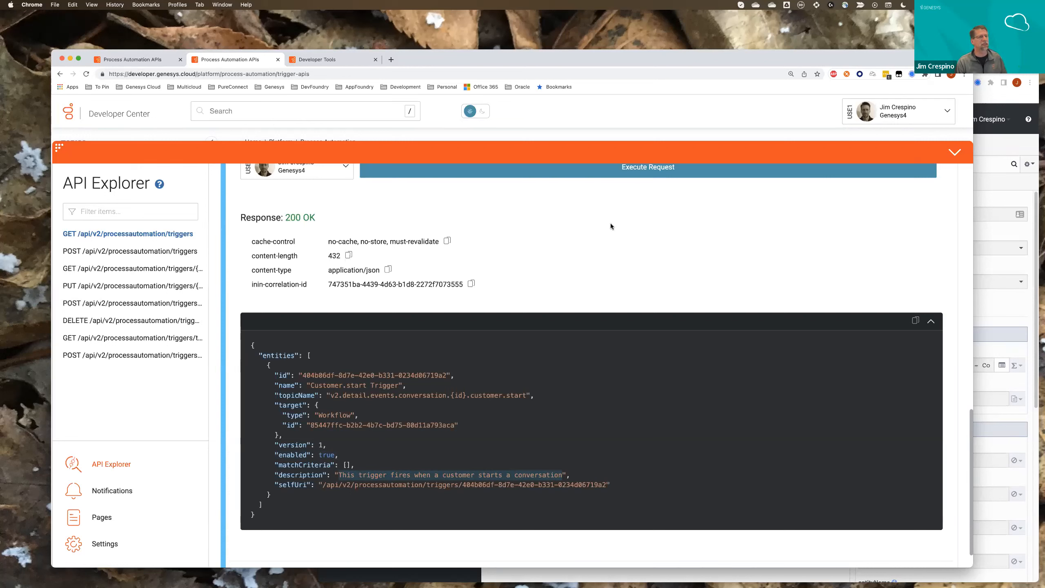
# Switch to the Genesys Cloud Integrations page, open the agent's interactions and go on queue.
pyautogui.click(993, 147)
pyautogui.moveTo(763, 70); pyautogui.dragTo(675, 61)
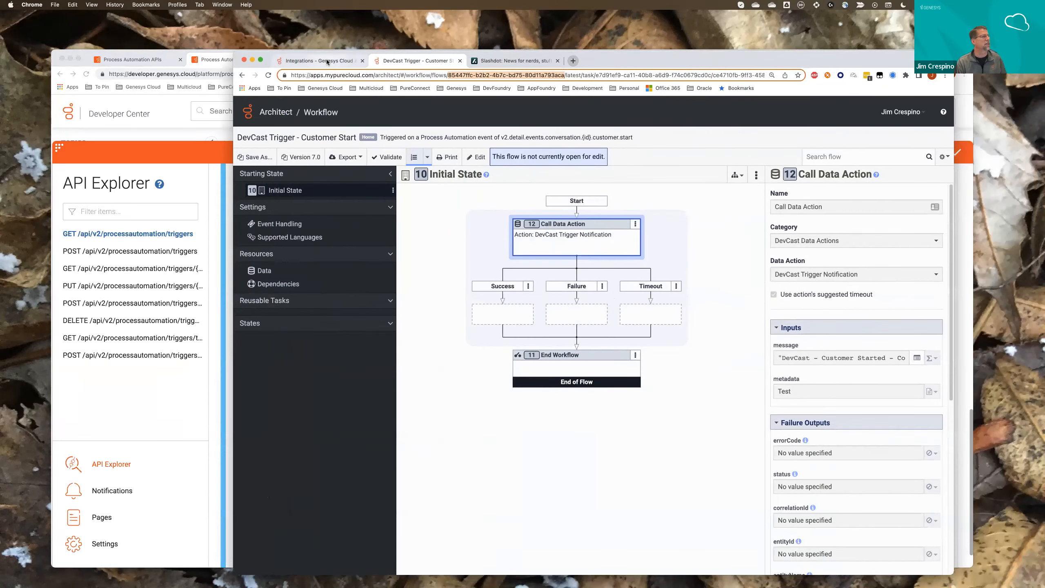
pyautogui.click(326, 59)
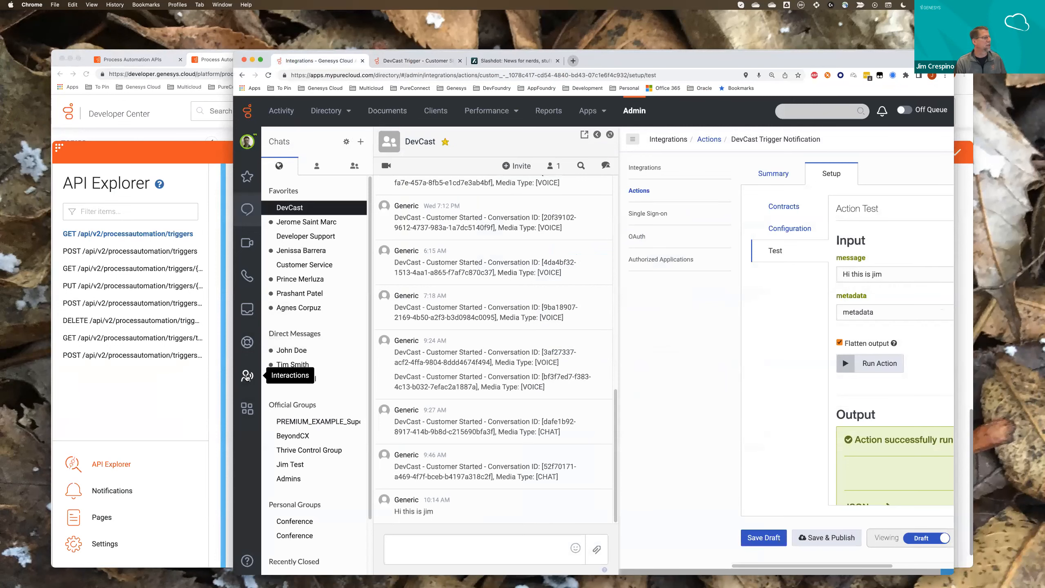
pyautogui.click(247, 375)
pyautogui.moveTo(793, 61); pyautogui.dragTo(773, 63)
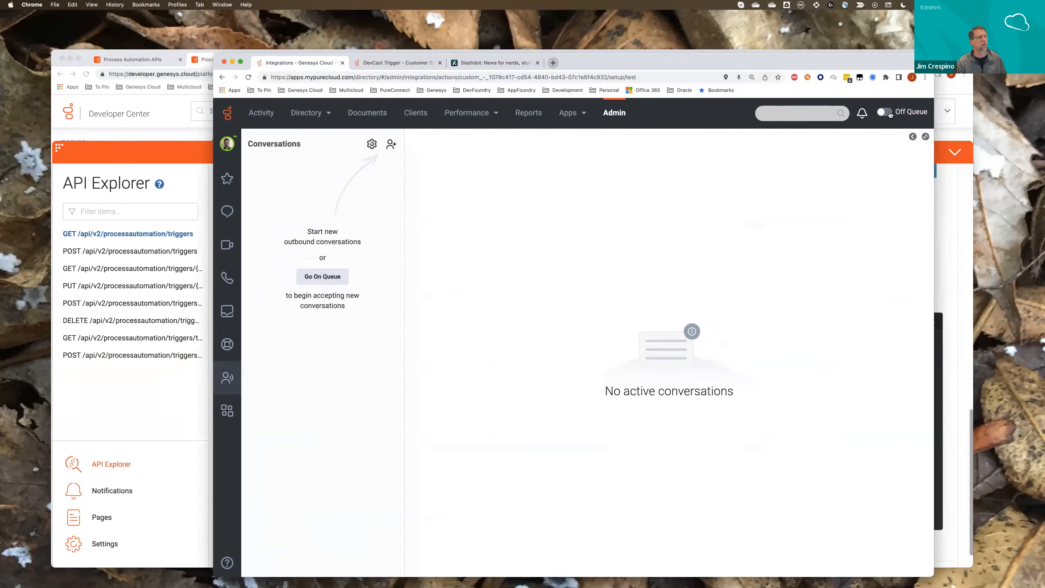
pyautogui.click(886, 112)
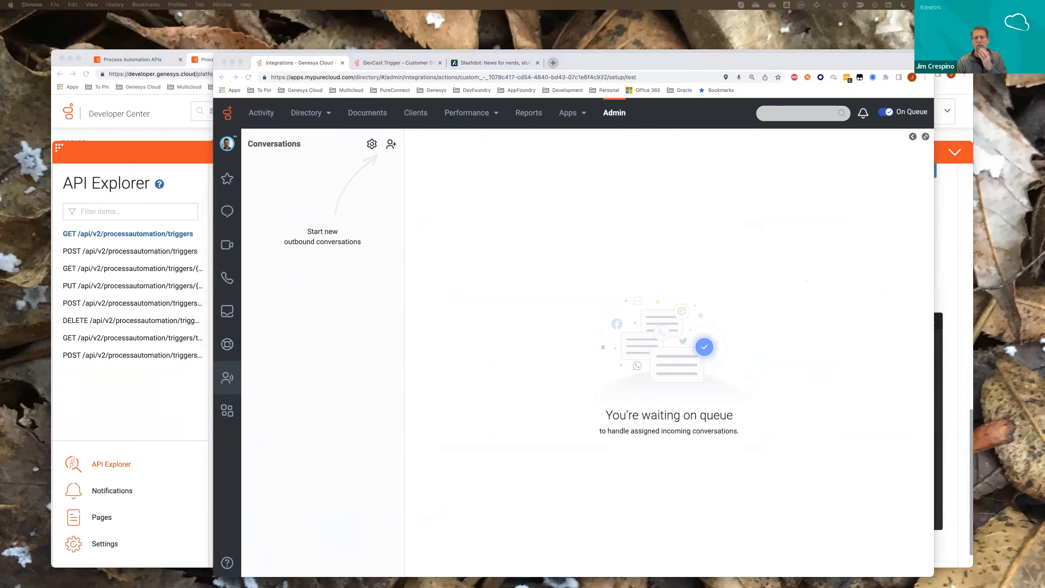
# Bring the Developer Tools web chat window on screen and start a live chat with the prefilled customer details.
pyautogui.moveTo(1044, 166); pyautogui.dragTo(1000, 284)
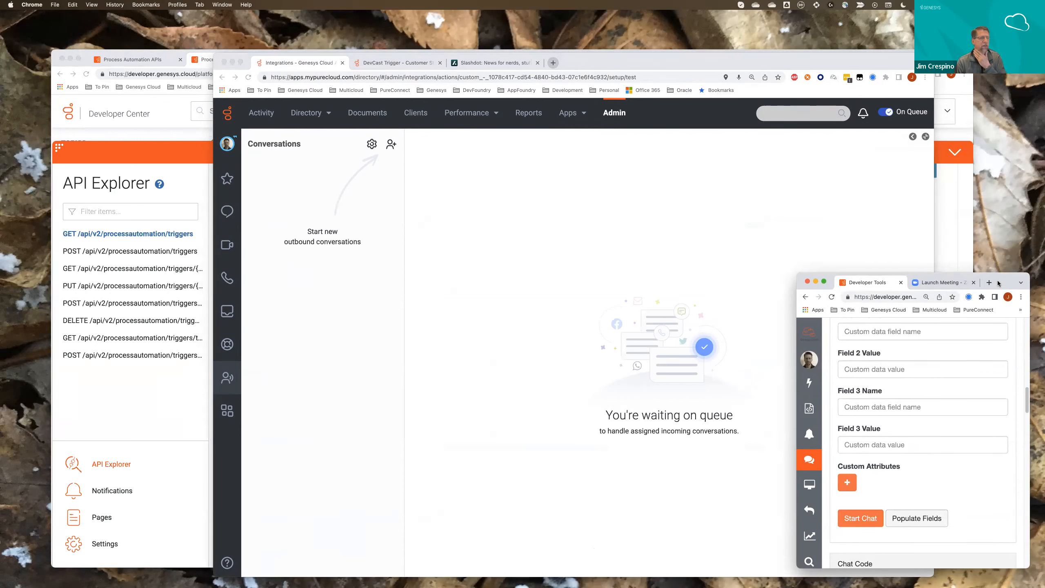
pyautogui.click(858, 521)
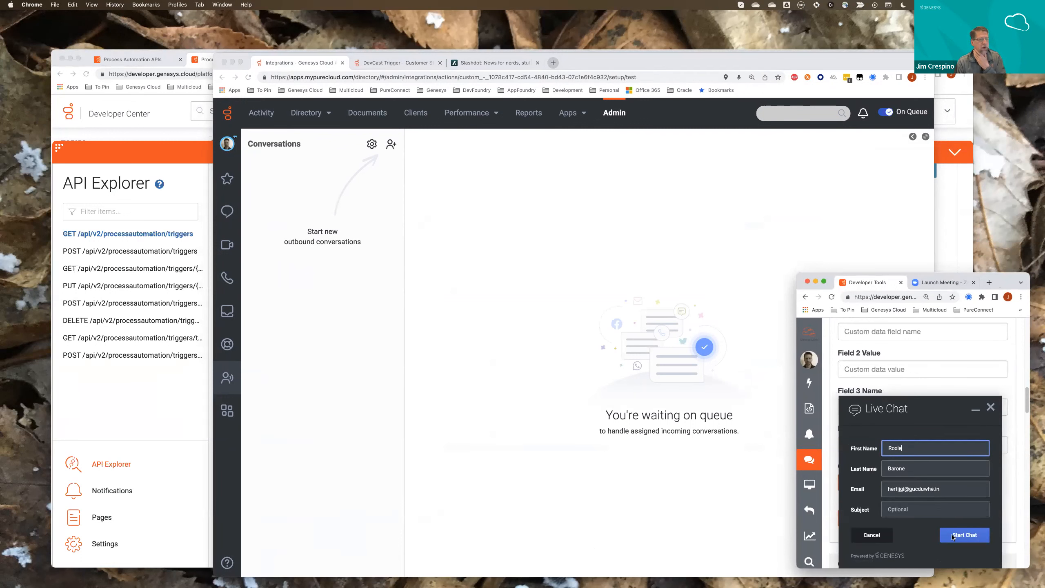
pyautogui.click(951, 536)
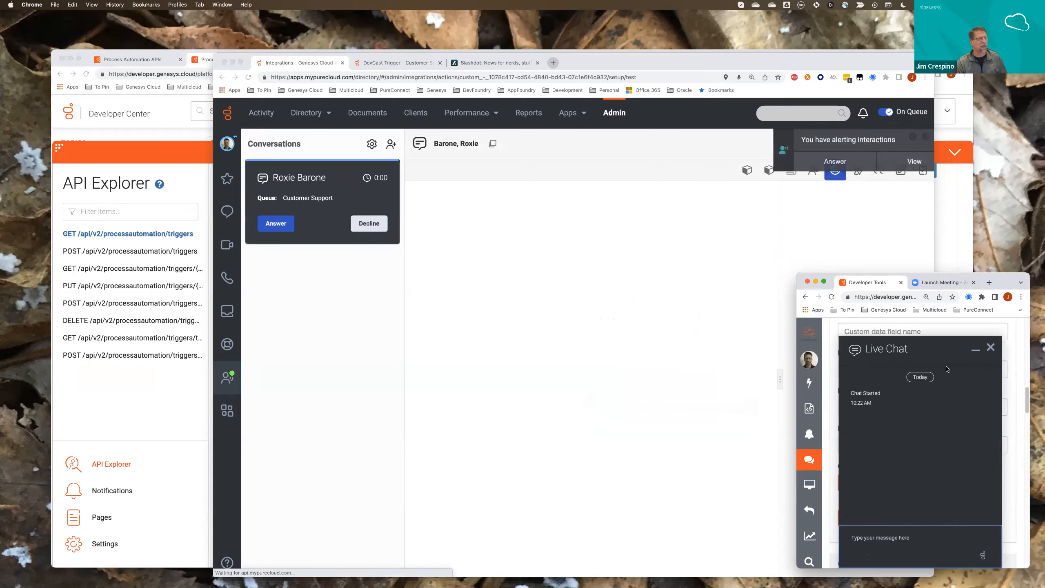
# Answer the alerting Customer Support chat in Genesys Cloud.
pyautogui.click(352, 330)
pyautogui.click(276, 232)
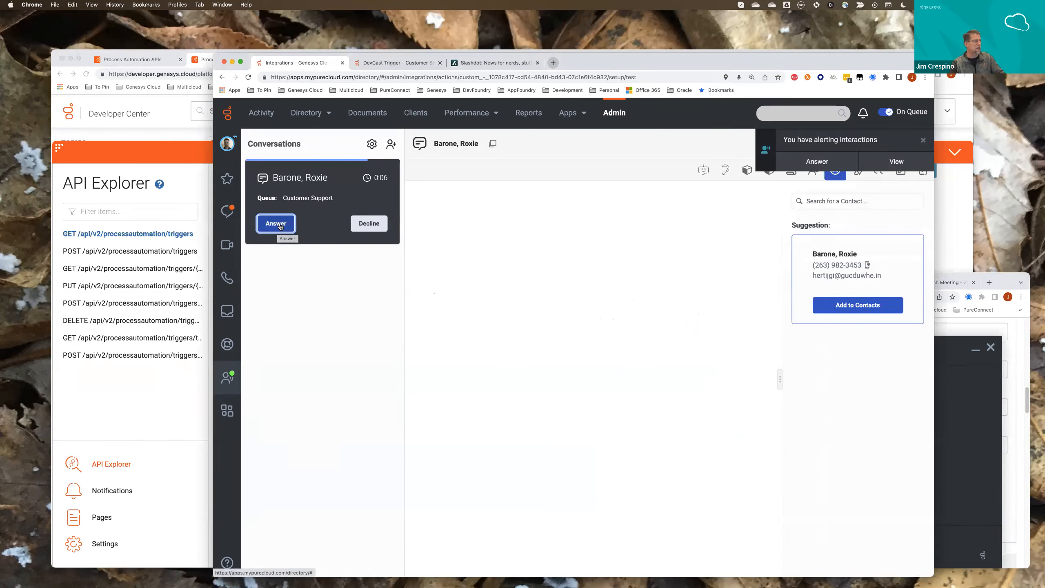
pyautogui.click(276, 224)
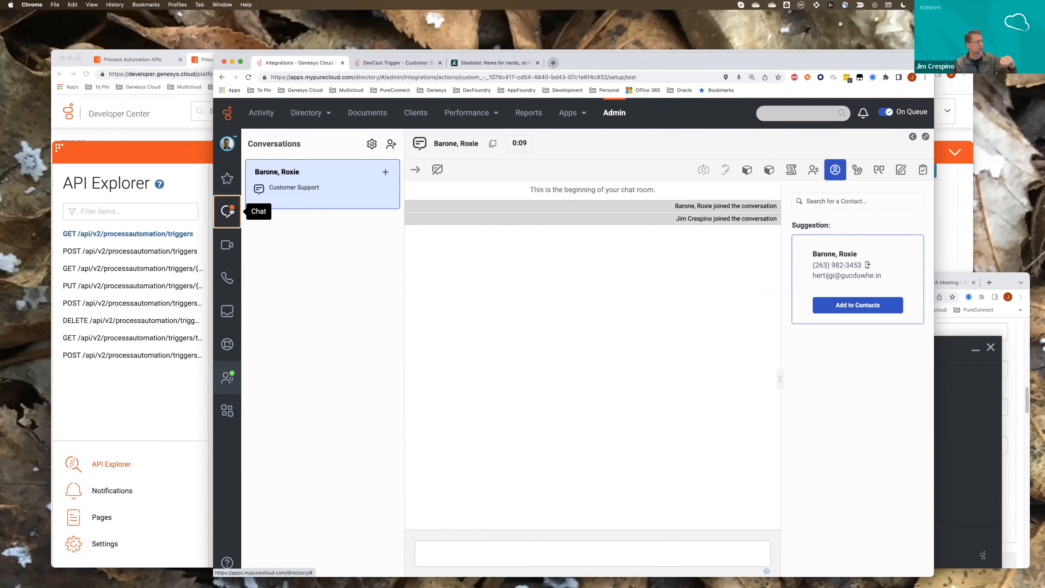
# Review the newest trigger notification in the DevCast group chat, highlighting its conversation ID and media type, and expand the chat.
pyautogui.click(229, 210)
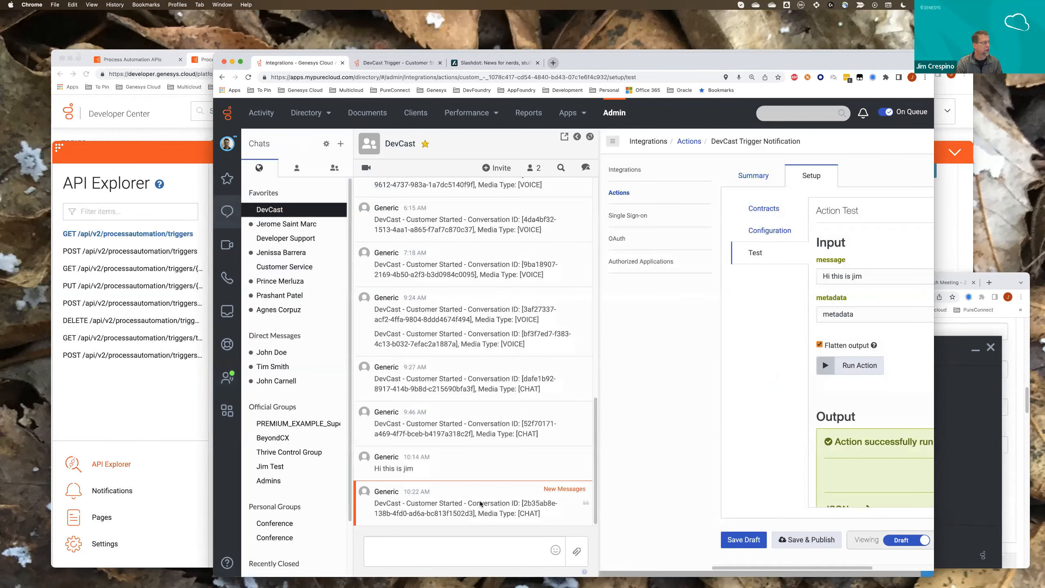
pyautogui.moveTo(543, 516); pyautogui.dragTo(518, 509)
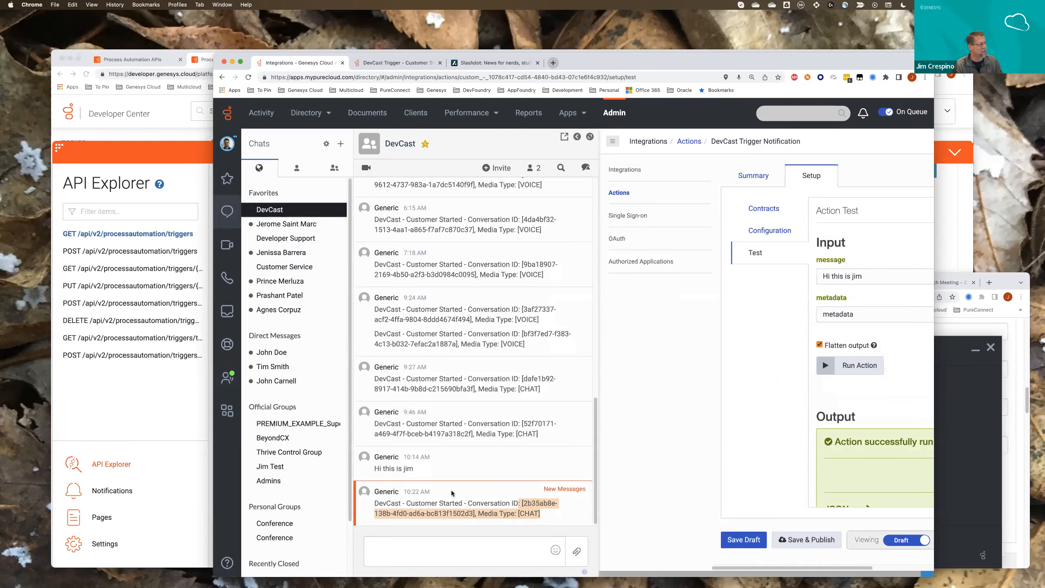
pyautogui.click(447, 503)
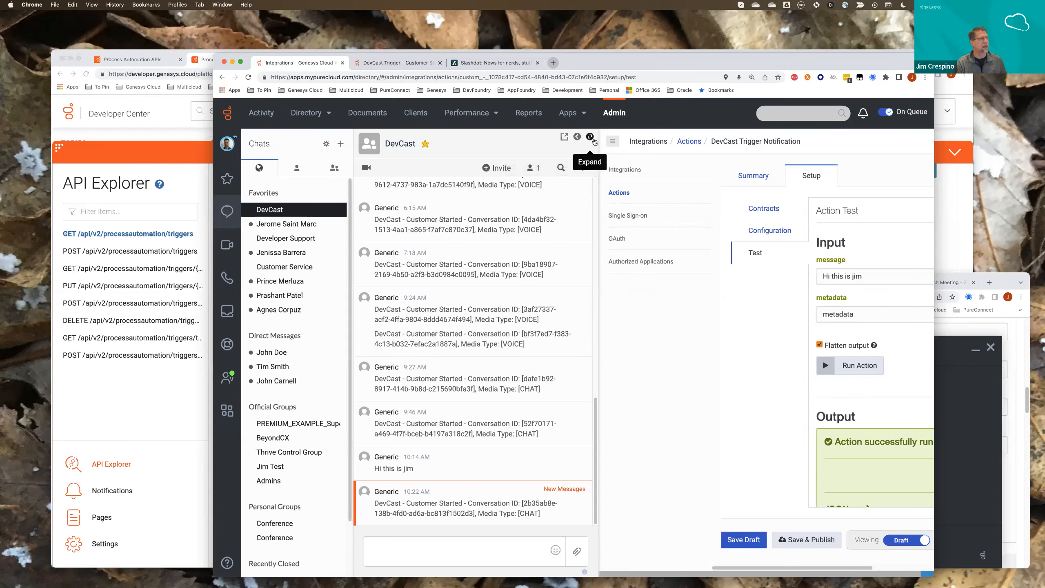
pyautogui.click(590, 136)
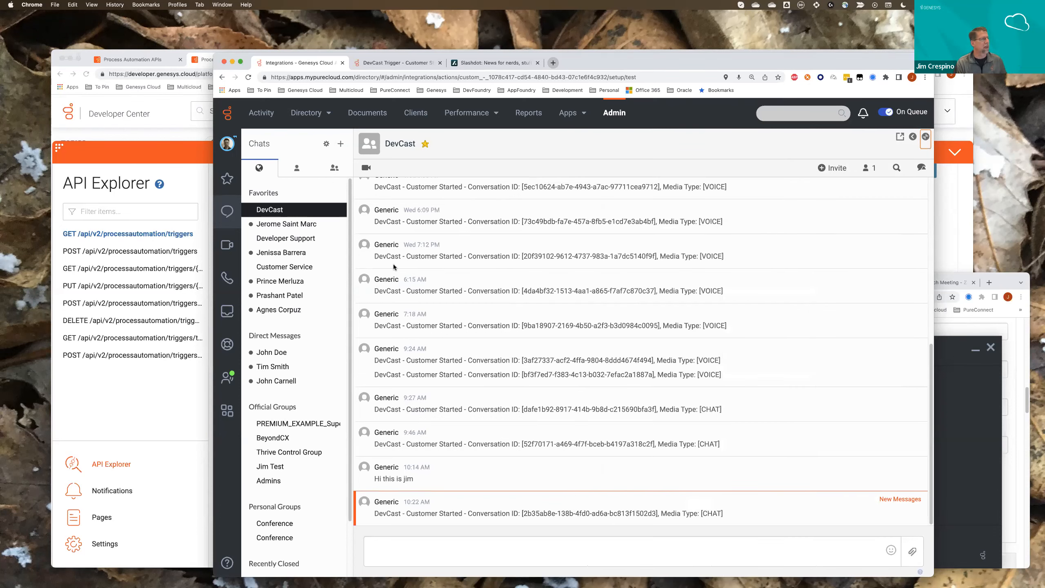
# Disconnect the chat interaction and wrap it up as Processed, and move the customer's web chat window out of the way.
pyautogui.click(227, 377)
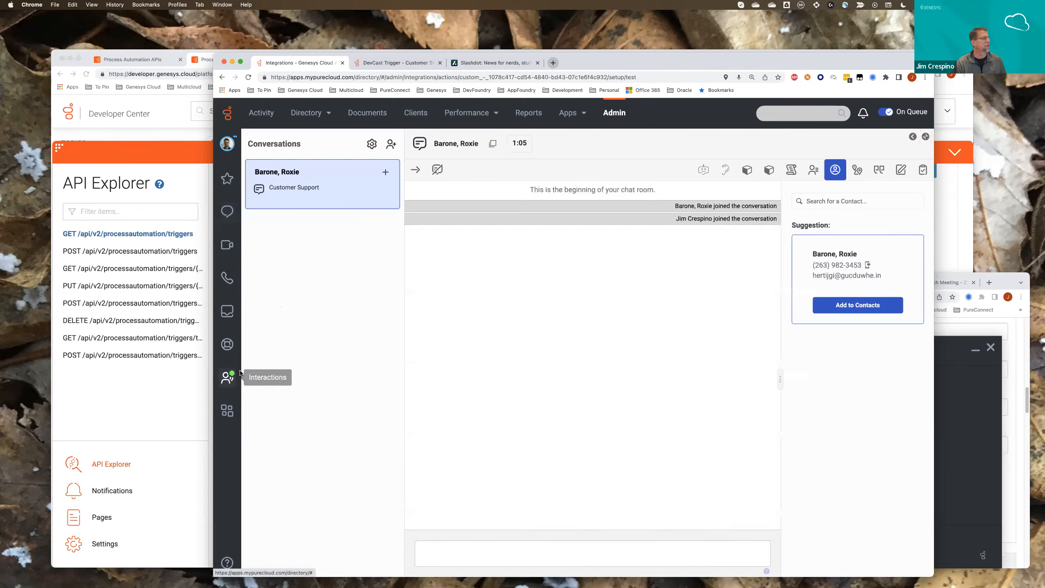
pyautogui.click(437, 169)
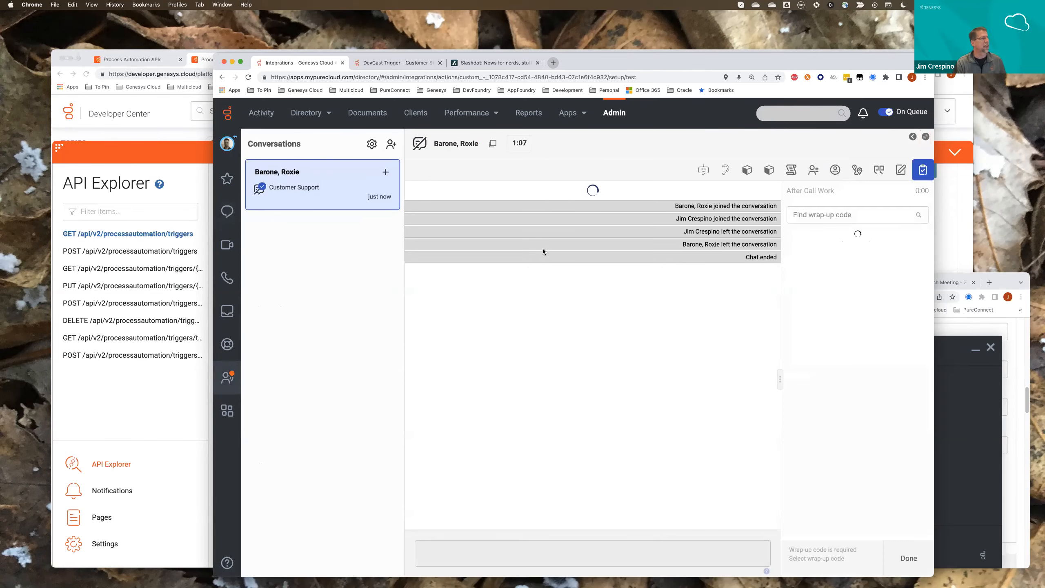
pyautogui.click(803, 252)
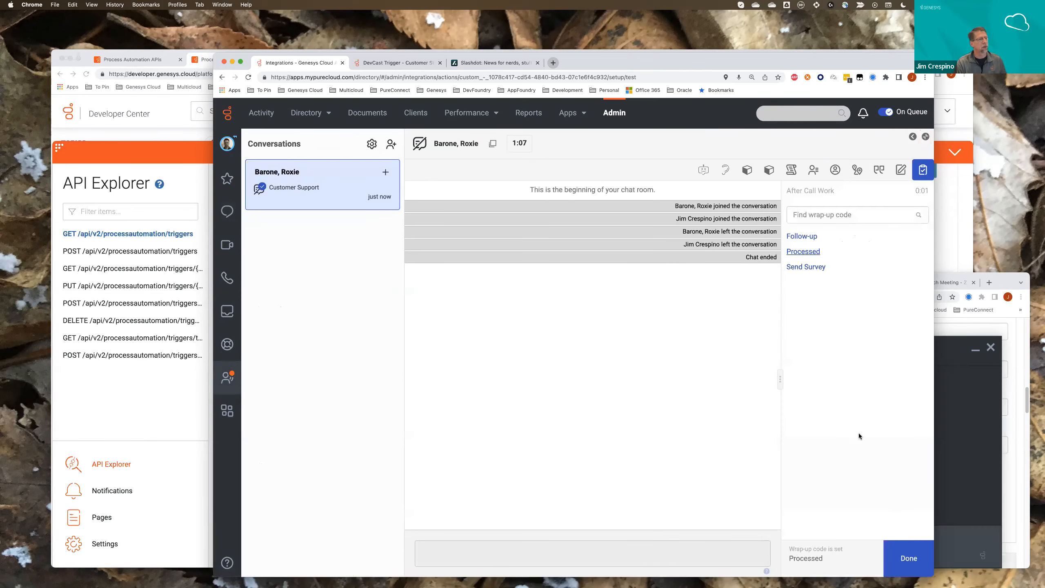
pyautogui.click(904, 547)
pyautogui.click(990, 347)
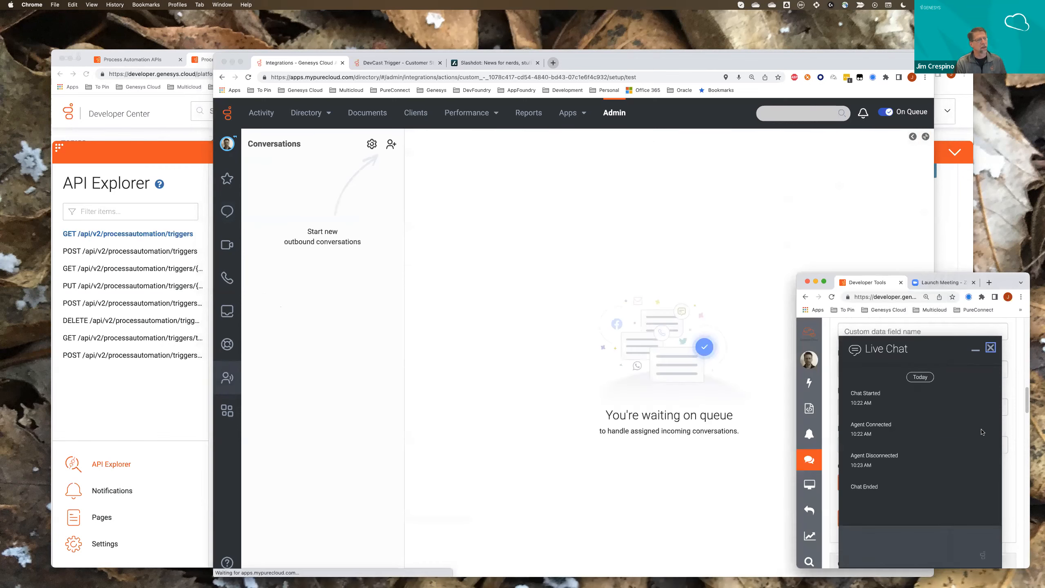
pyautogui.moveTo(997, 282); pyautogui.dragTo(1044, 263)
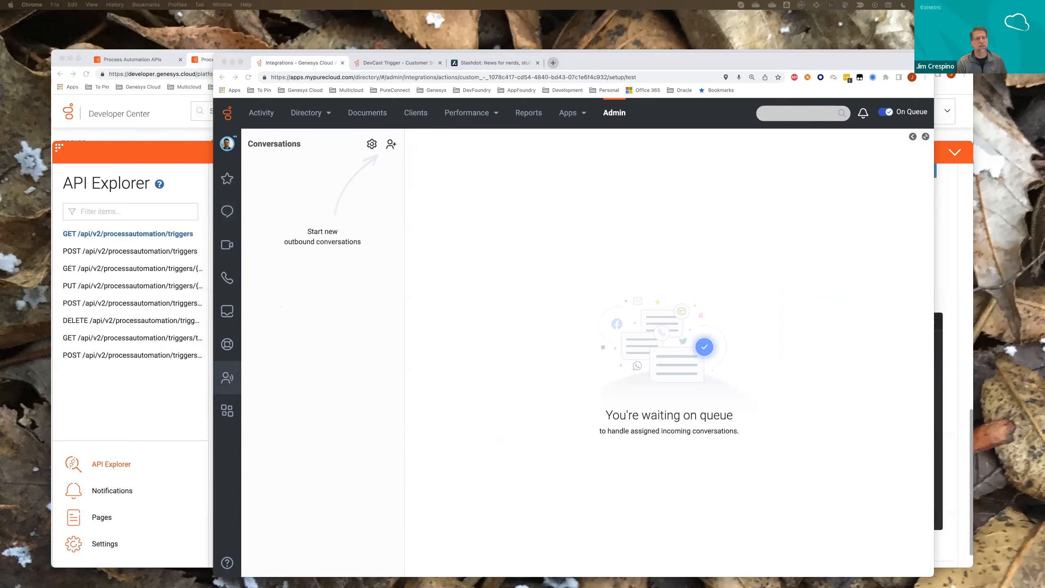
# Bring the Skype window on screen, call the PureCloud 2040 contact and mute the microphone.
pyautogui.moveTo(1044, 236); pyautogui.dragTo(910, 304)
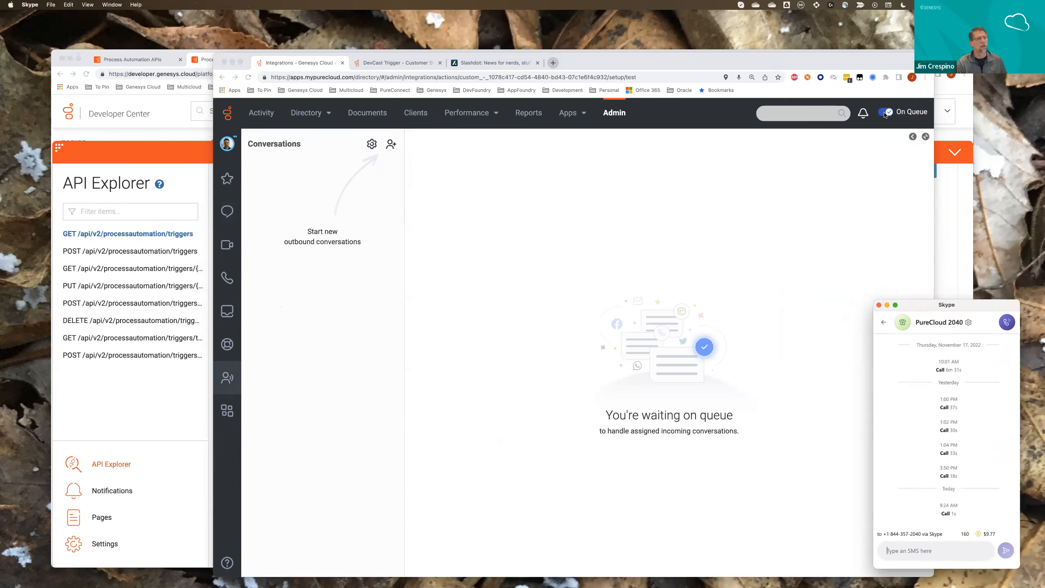
pyautogui.click(1006, 323)
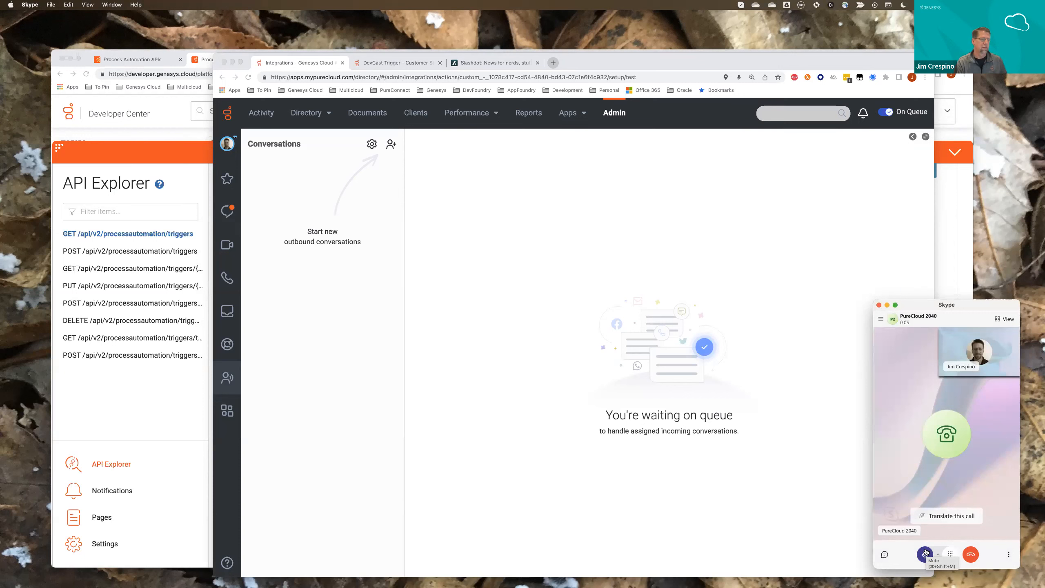
pyautogui.click(925, 554)
pyautogui.click(682, 213)
pyautogui.press('super+Tab')
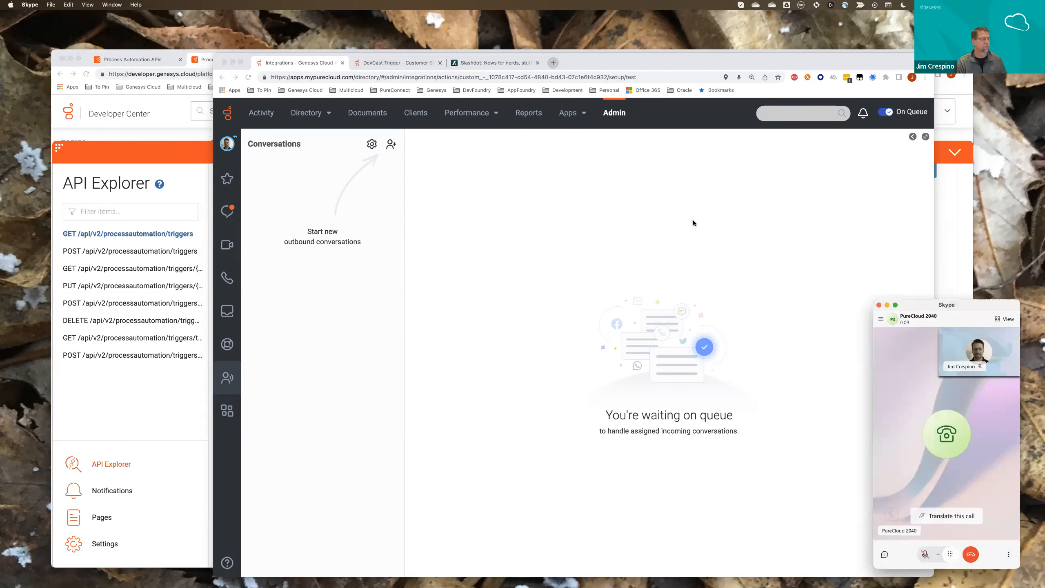
# Answer the alerting Customer Support voice call in Genesys Cloud and mute the agent's microphone.
pyautogui.click(648, 233)
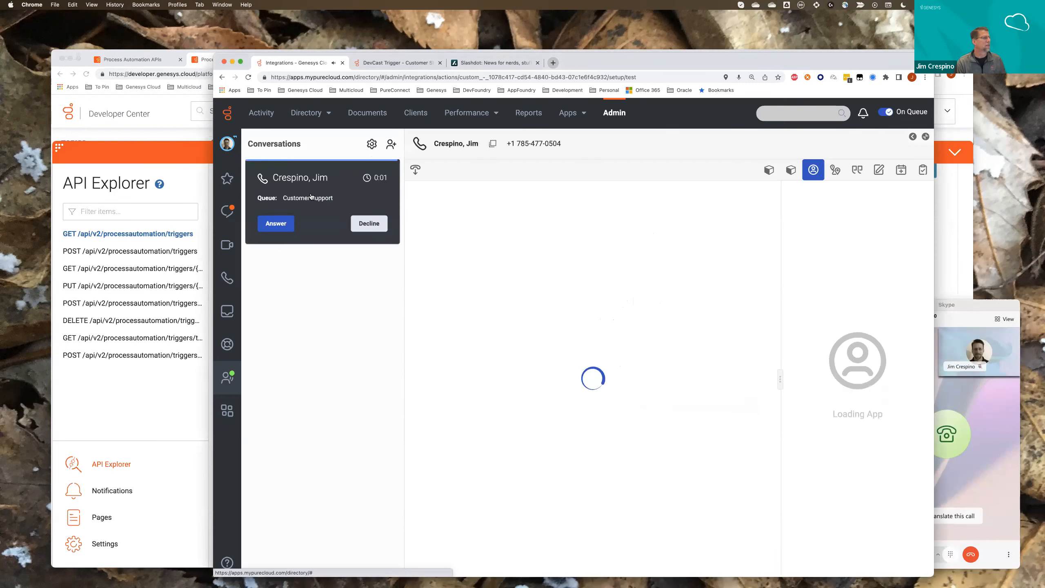
pyautogui.click(275, 225)
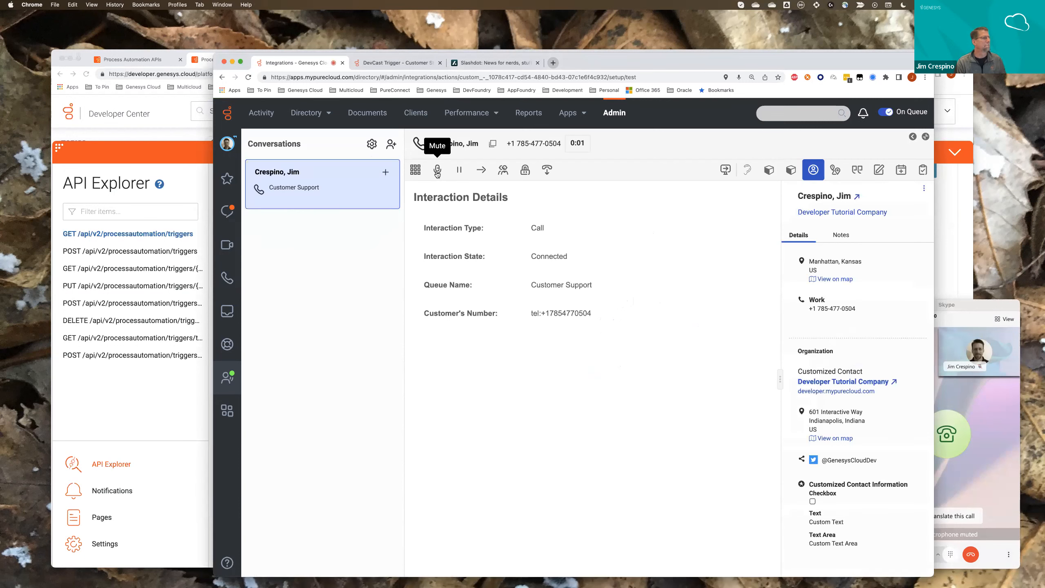
pyautogui.click(437, 169)
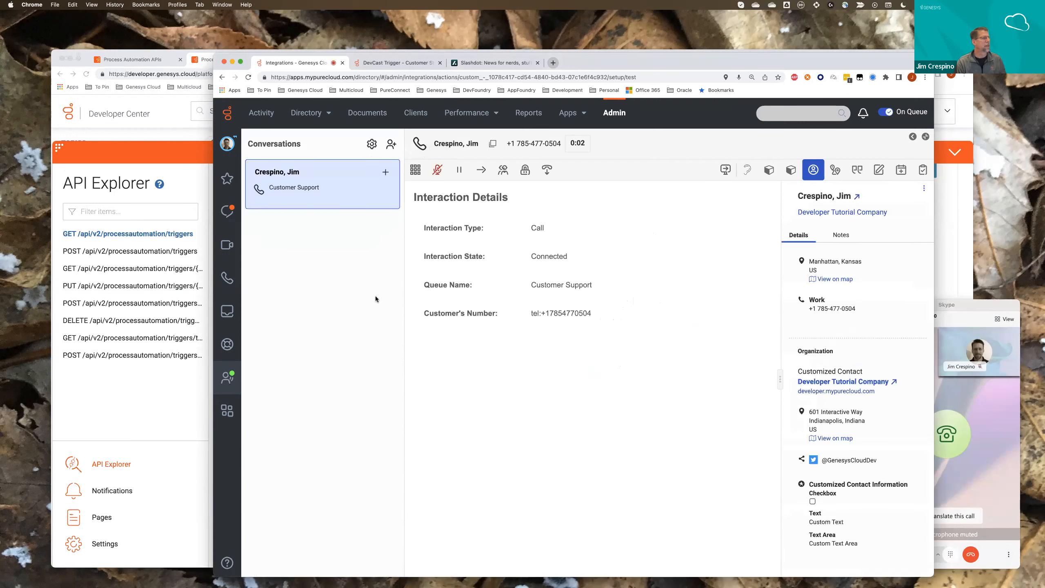
# Review the voice call's trigger notification in the DevCast group chat, highlighting its media type.
pyautogui.click(227, 211)
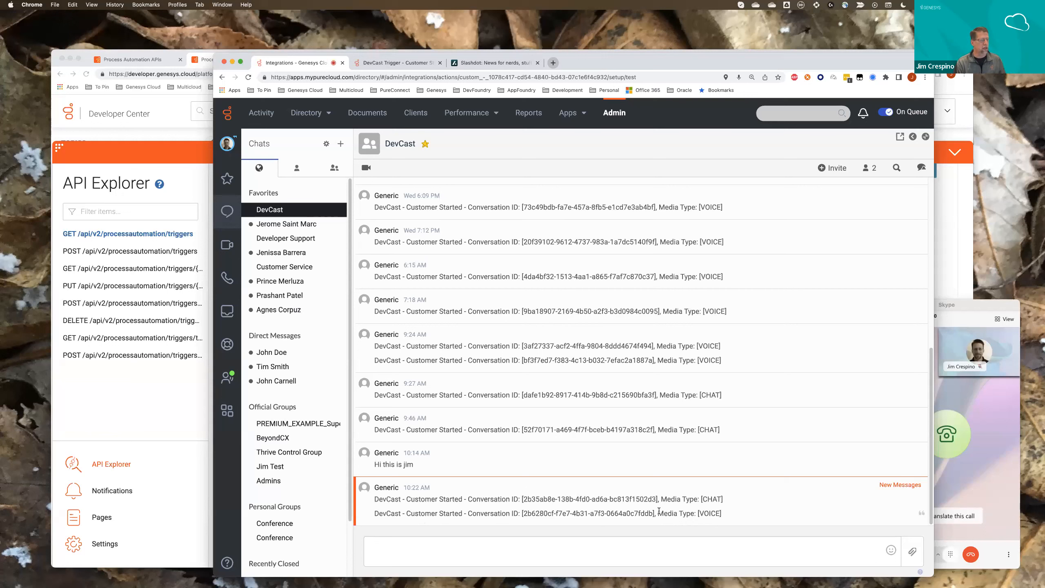
pyautogui.moveTo(659, 511); pyautogui.dragTo(724, 512)
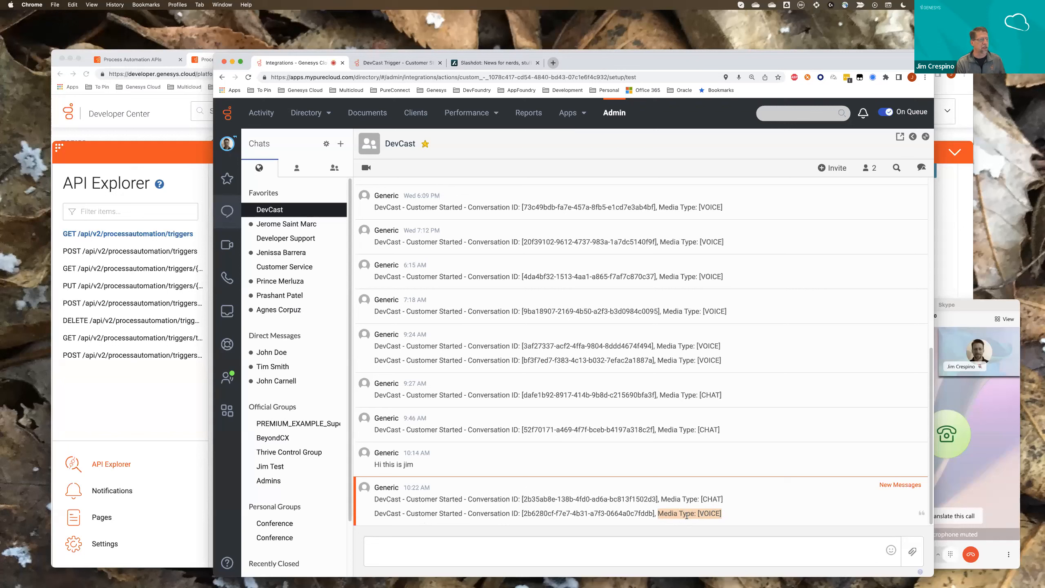
# End the Skype call, wrap up the voice interaction as Processed in Genesys Cloud, and move the Skype window out of the way.
pyautogui.click(1004, 497)
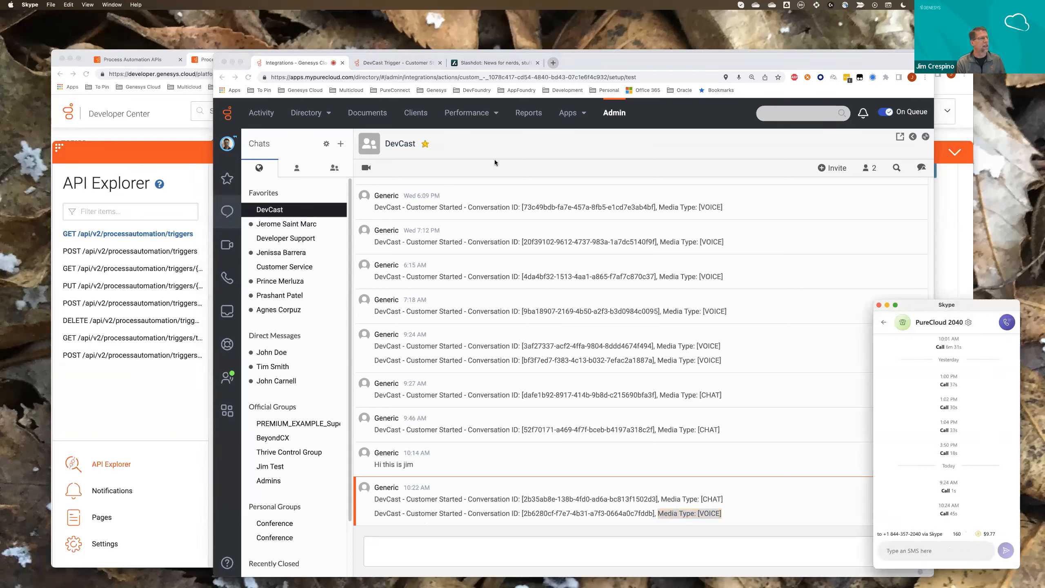
pyautogui.click(229, 378)
pyautogui.click(228, 378)
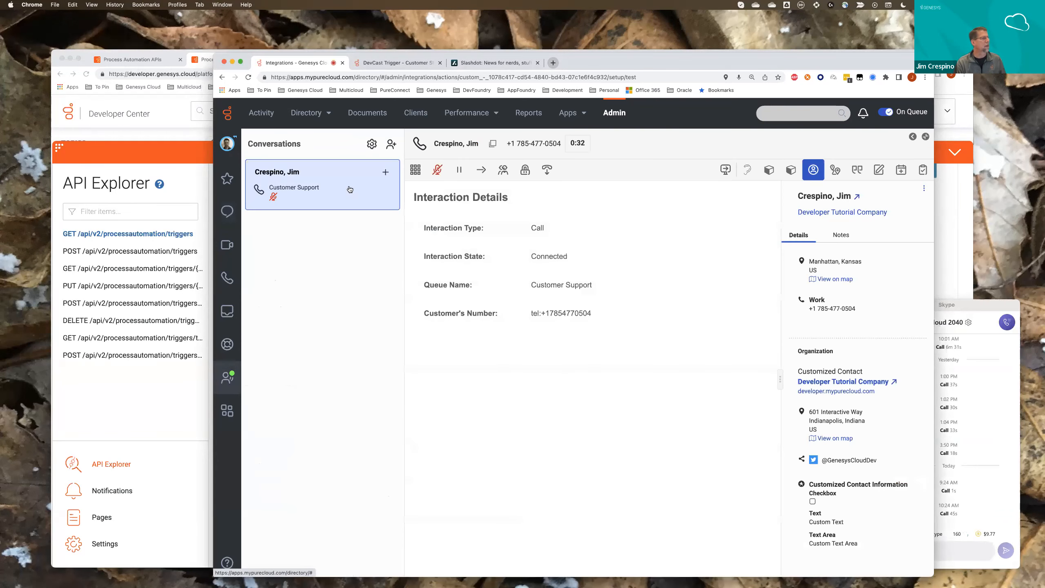
pyautogui.click(438, 172)
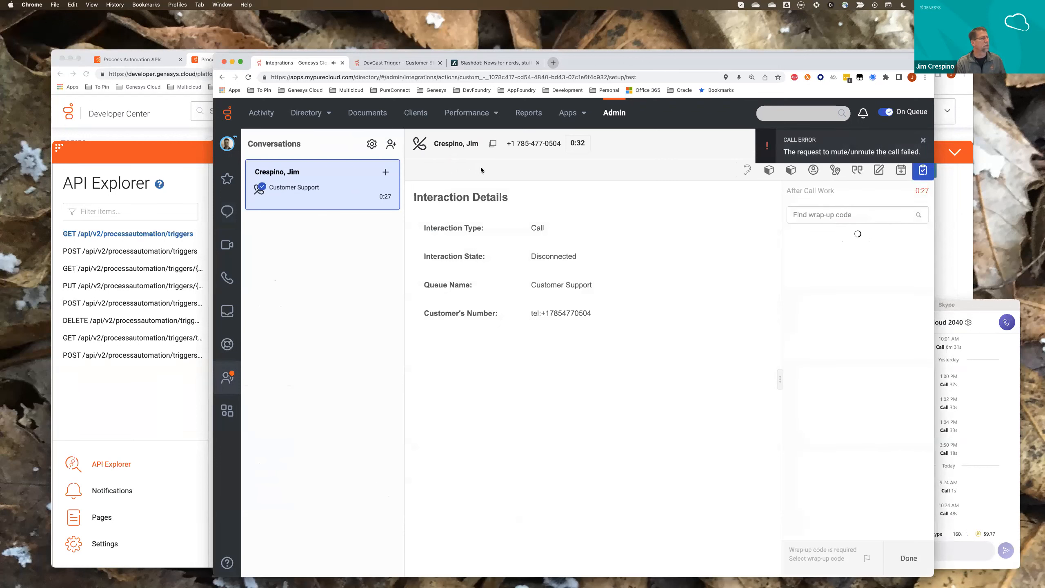
pyautogui.click(790, 251)
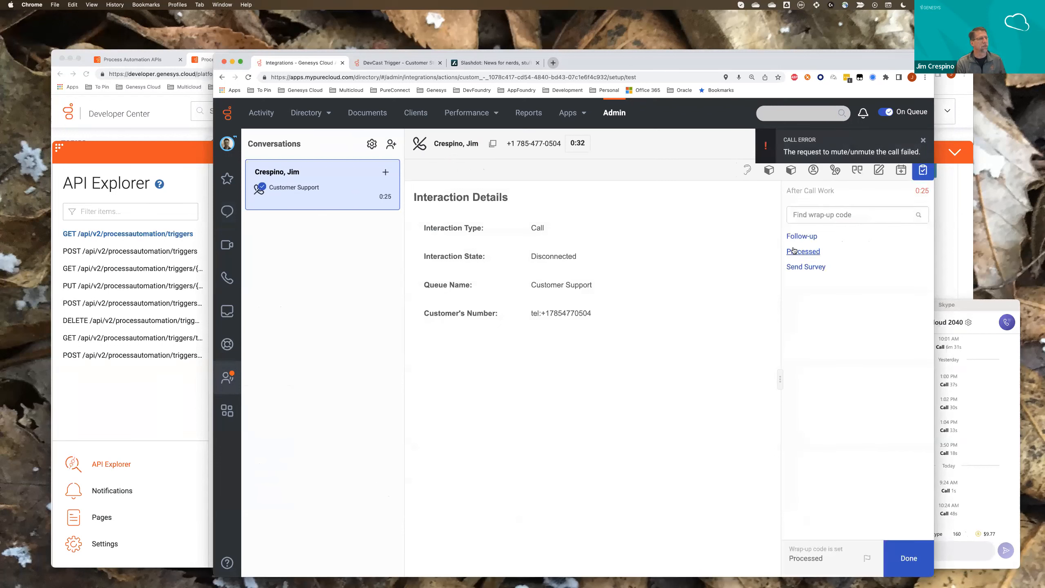
pyautogui.click(901, 563)
pyautogui.moveTo(973, 306); pyautogui.dragTo(1044, 268)
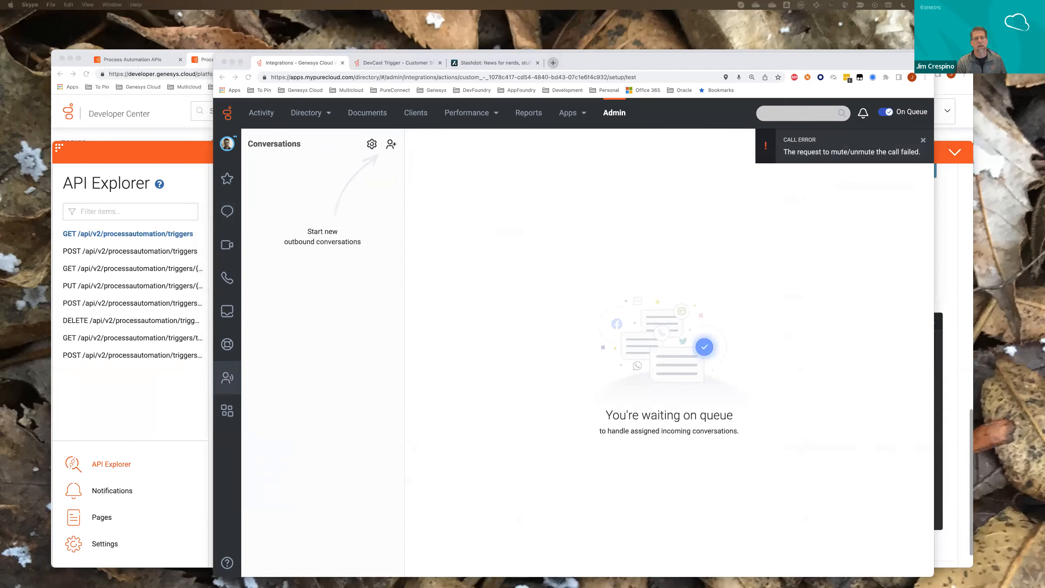
# Bring the Outlook draft with subject Test on screen, send it to DevFoundry, and dismiss the call error in Genesys Cloud.
pyautogui.moveTo(1044, 140); pyautogui.dragTo(795, 211)
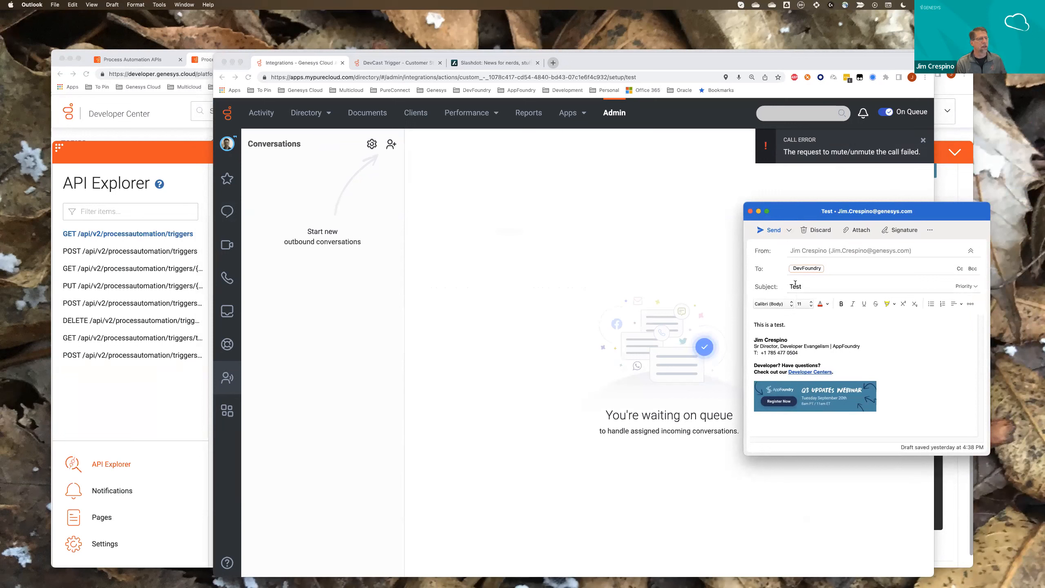
pyautogui.click(767, 231)
pyautogui.click(923, 141)
pyautogui.click(923, 142)
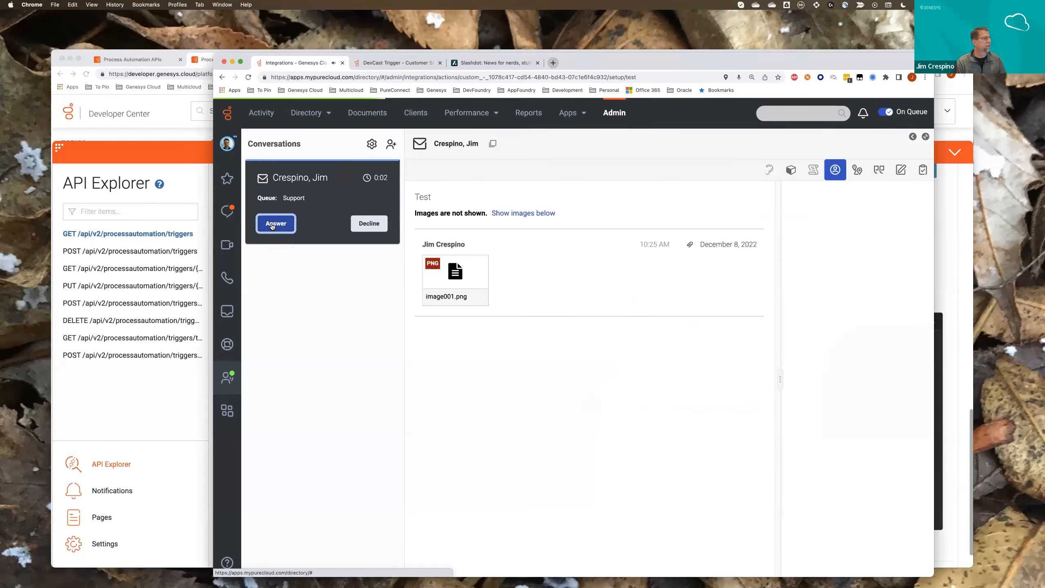
# Answer the alerting Support email interaction, disconnect it and wrap it up as Processed.
pyautogui.click(275, 224)
pyautogui.click(437, 170)
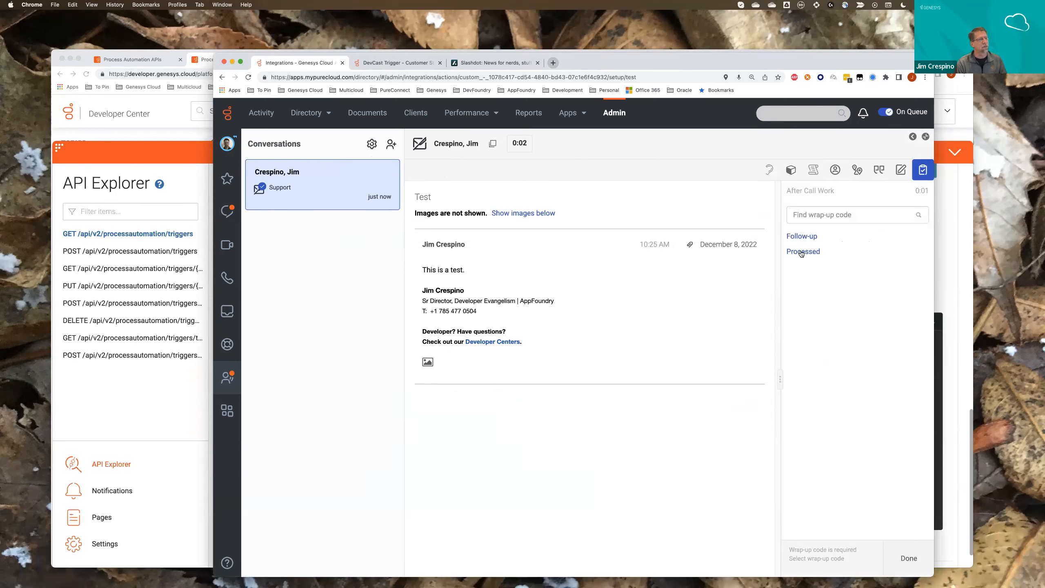
pyautogui.click(801, 252)
pyautogui.click(908, 557)
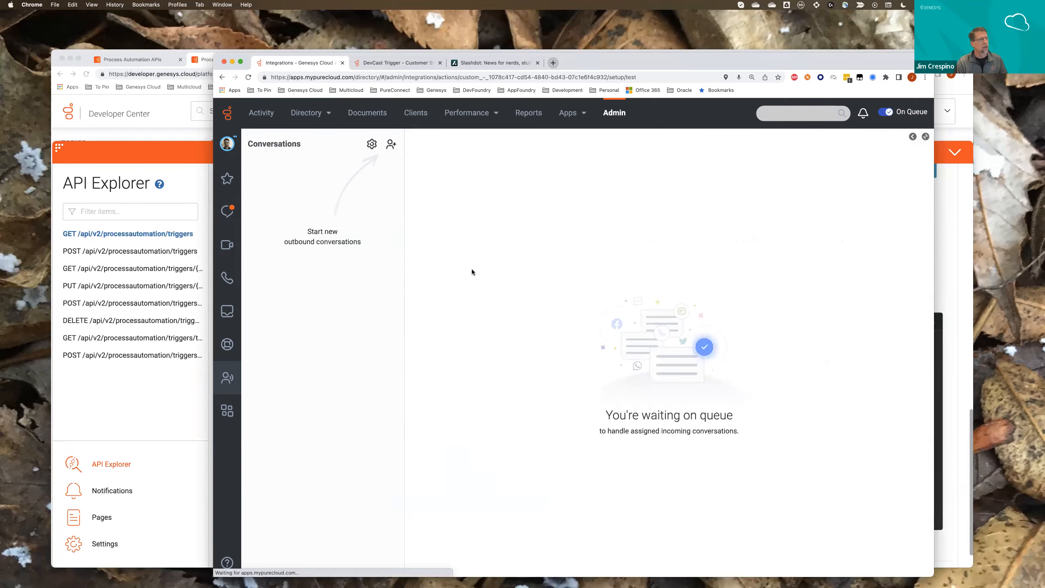
# Review the email's trigger notification in the DevCast group chat, highlighting the whole message.
pyautogui.click(239, 214)
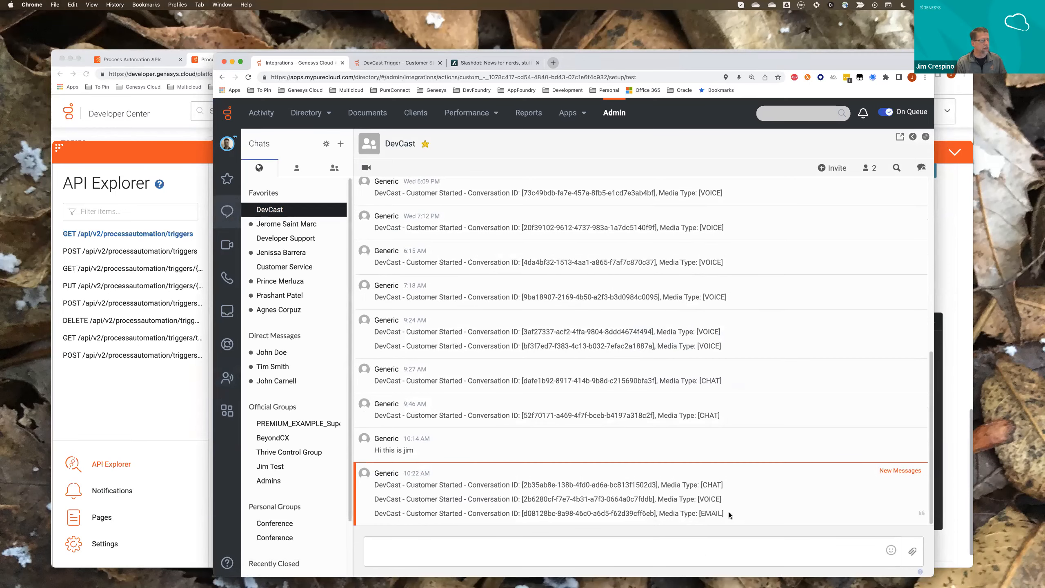
pyautogui.tripleClick(728, 514)
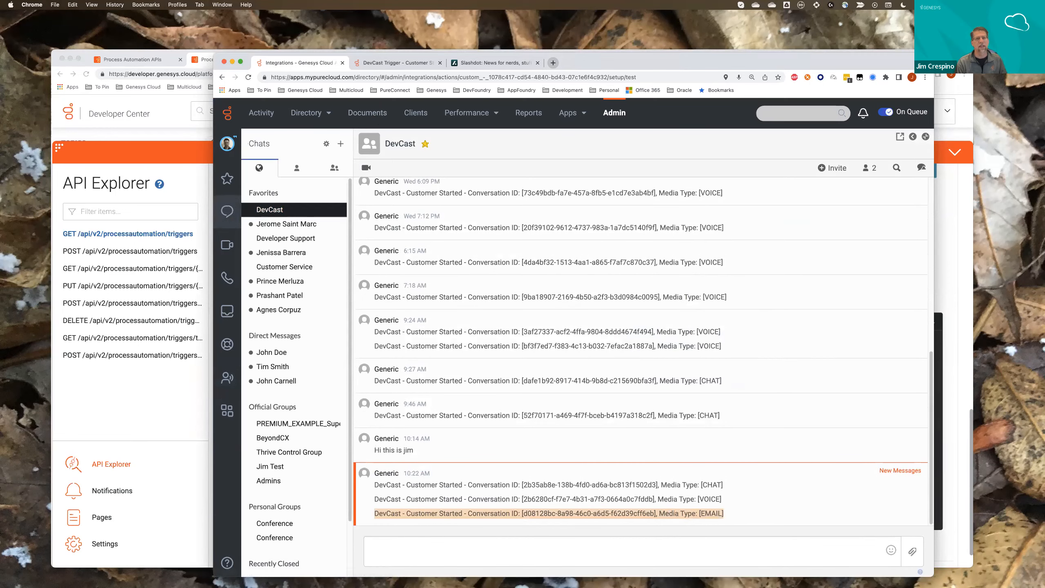
# Bring the Open Messaging Sample window on screen, send "Hi this is open messaging", and move the window aside.
pyautogui.moveTo(1044, 127); pyautogui.dragTo(976, 188)
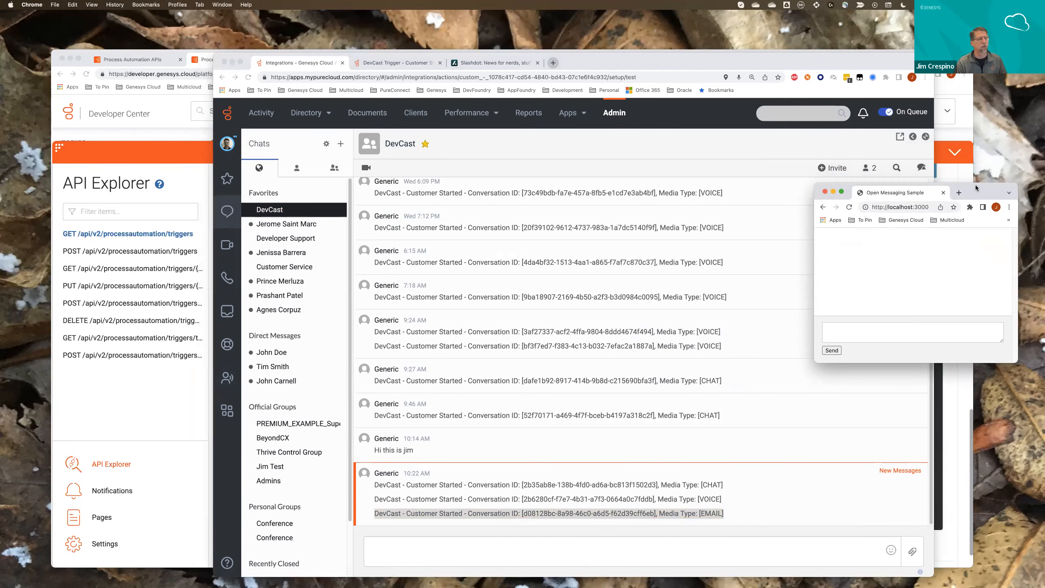
pyautogui.click(934, 328)
pyautogui.write('his is open')
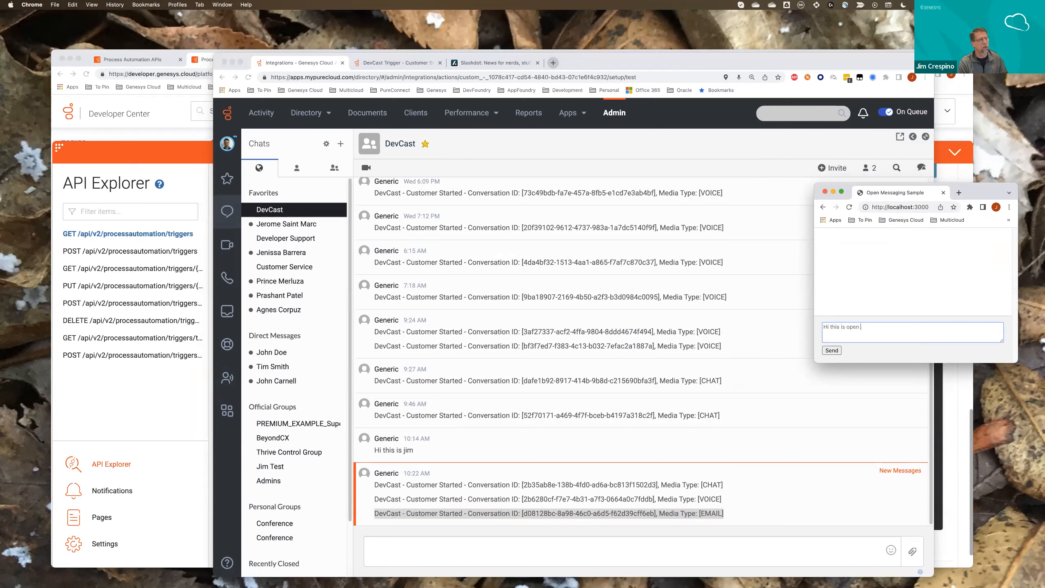
pyautogui.write('i this is open messaging')
pyautogui.click(826, 350)
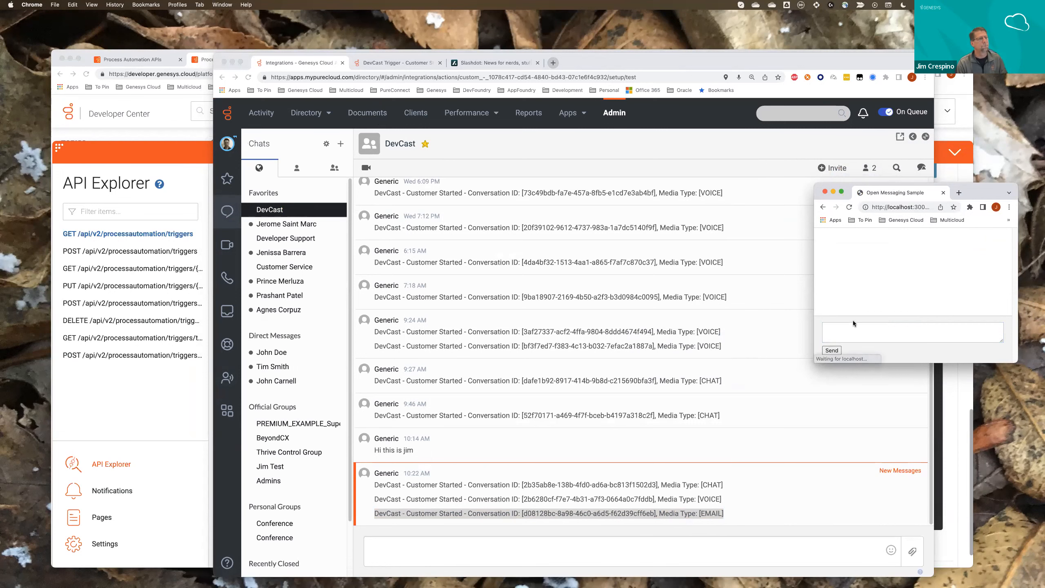
pyautogui.moveTo(955, 192); pyautogui.dragTo(986, 273)
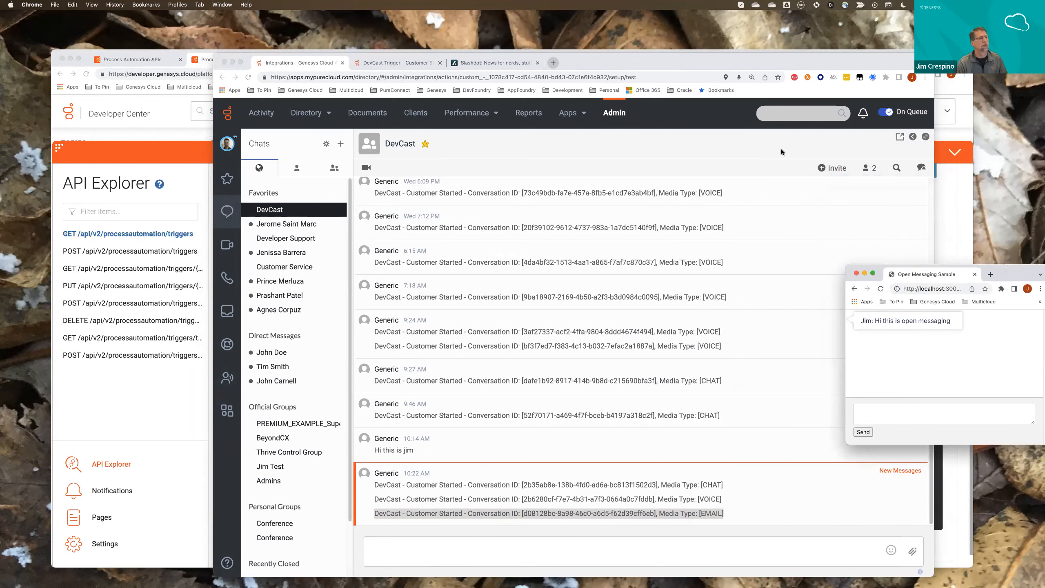
# Answer the alerting open messaging interaction in Genesys Cloud and show it among the active conversations.
pyautogui.click(691, 143)
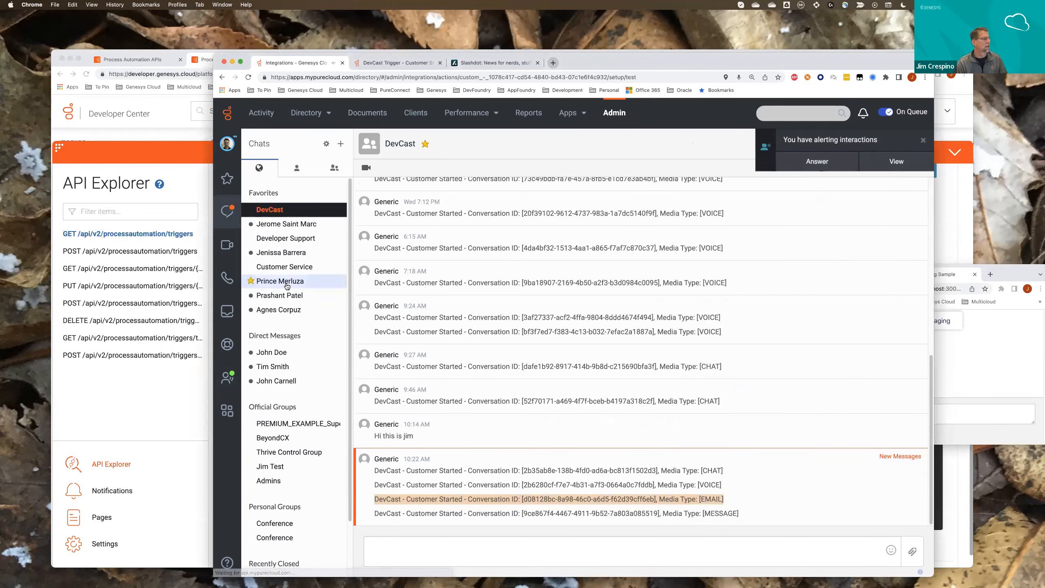
pyautogui.click(813, 162)
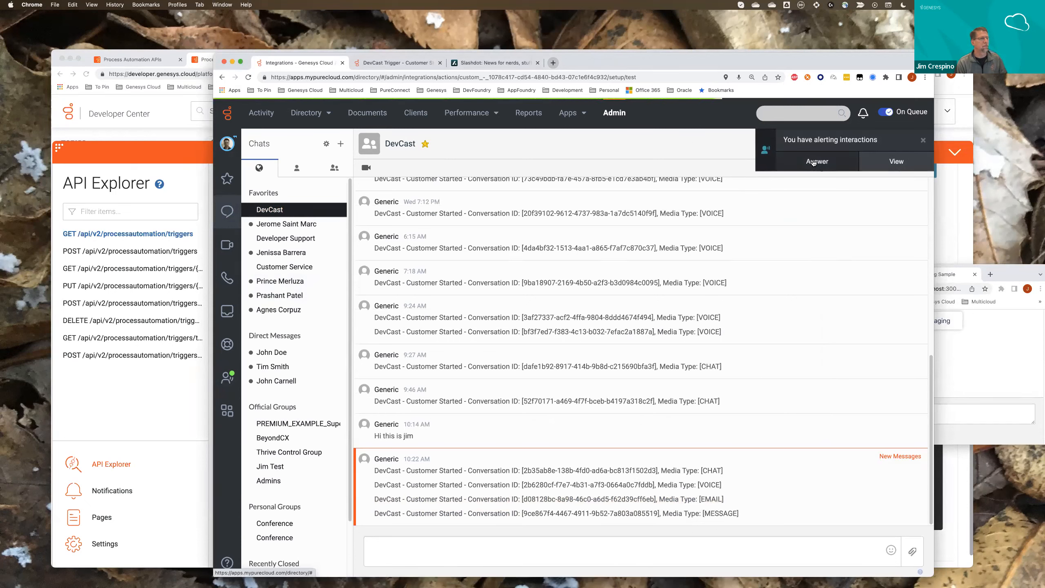
pyautogui.click(227, 378)
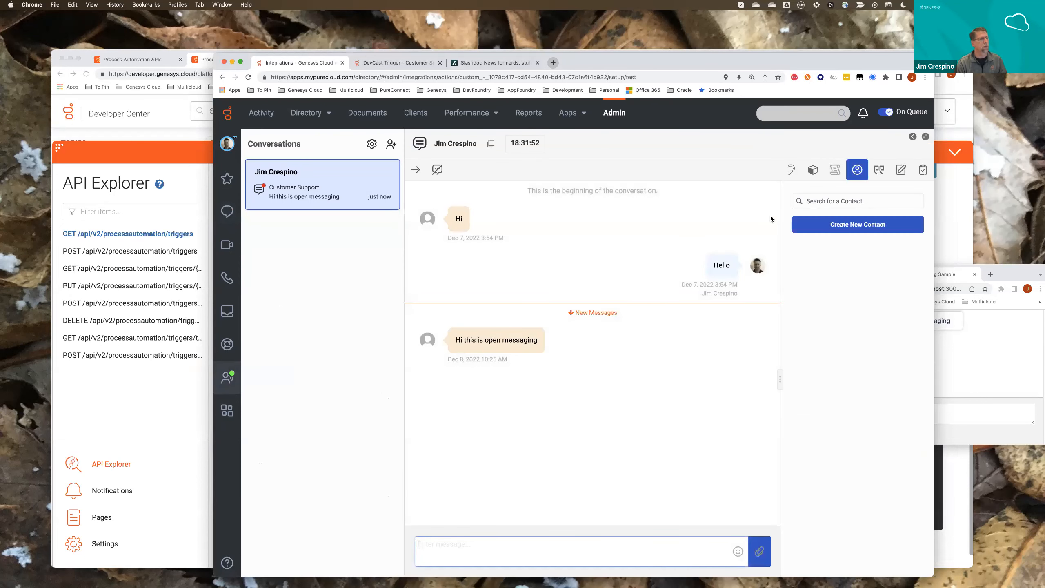
# Disconnect the open messaging interaction and wrap it up as Processed.
pyautogui.click(437, 169)
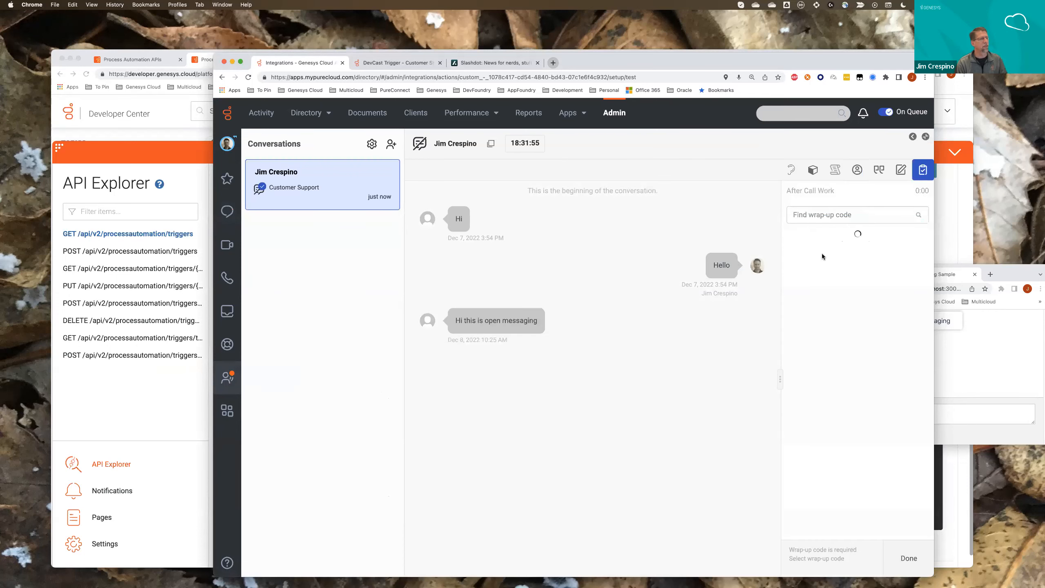
pyautogui.click(799, 252)
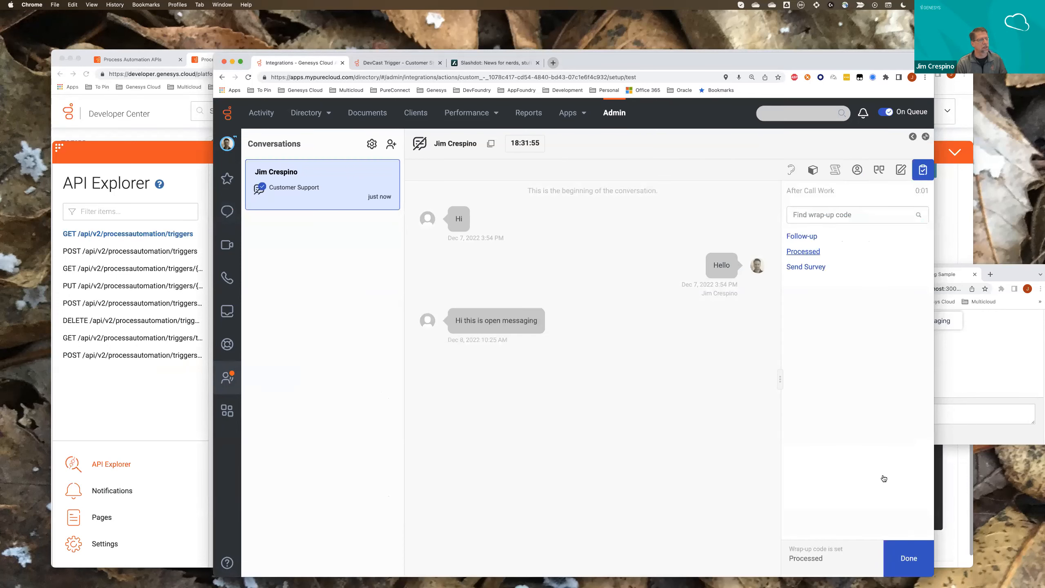
pyautogui.click(909, 556)
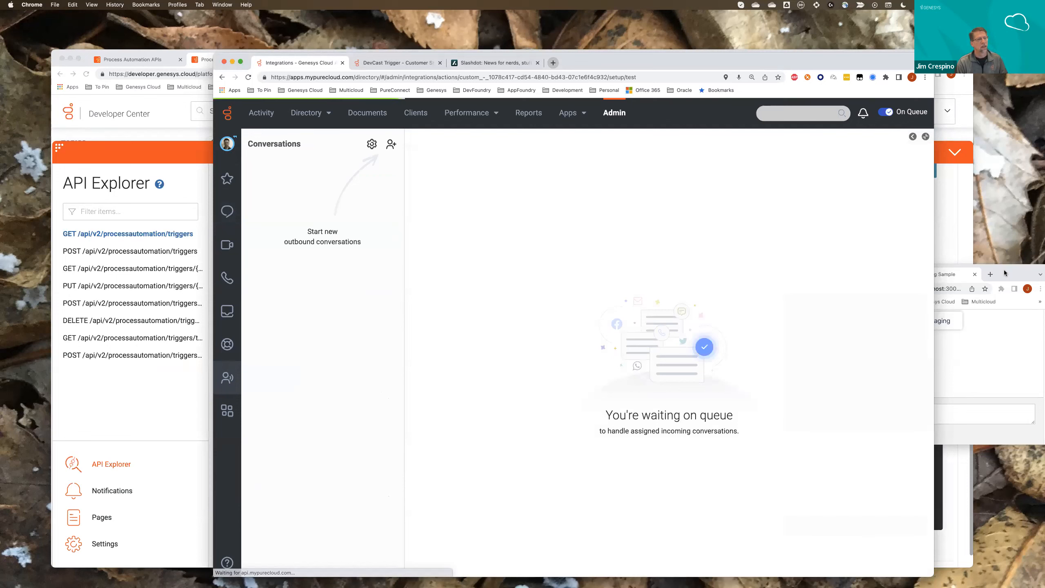
# Review the trigger notifications for all tested media types in the DevCast group chat.
pyautogui.click(224, 209)
pyautogui.click(225, 211)
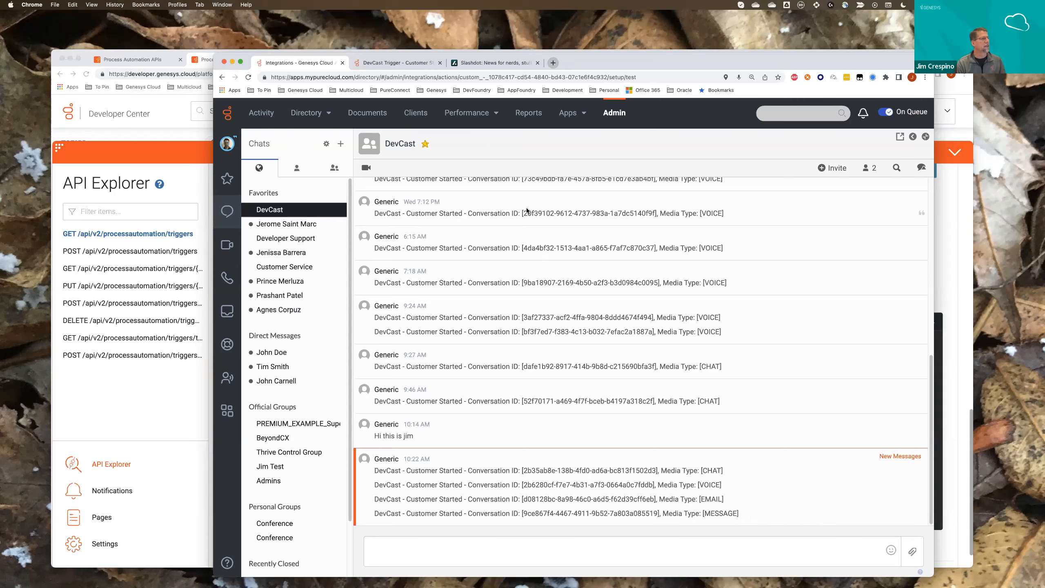
# Switch to the Developer Center window, glance at Triggers.json in VS Code, and put the editor window away.
pyautogui.click(187, 393)
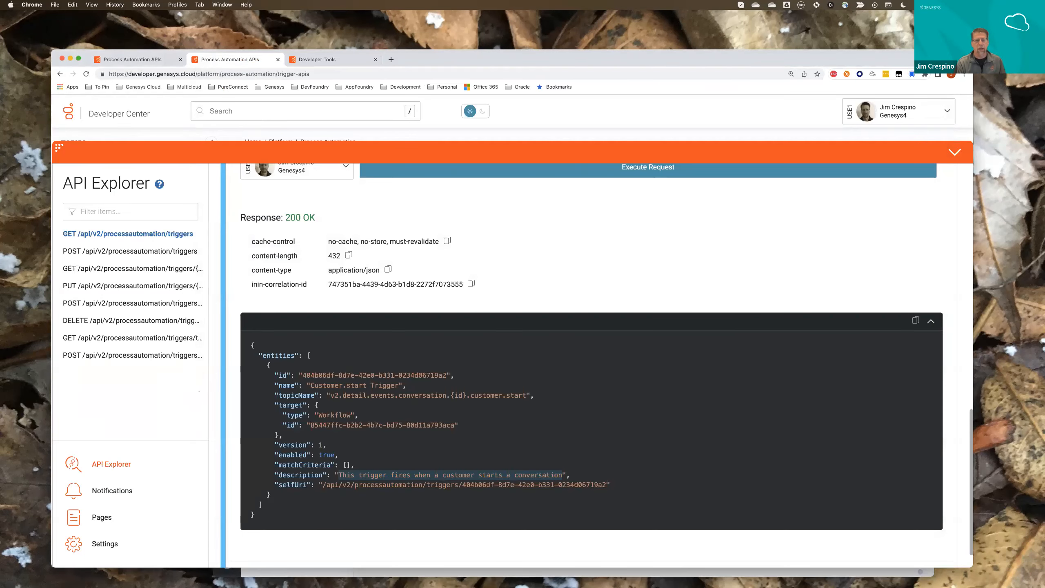
pyautogui.press('super+Tab')
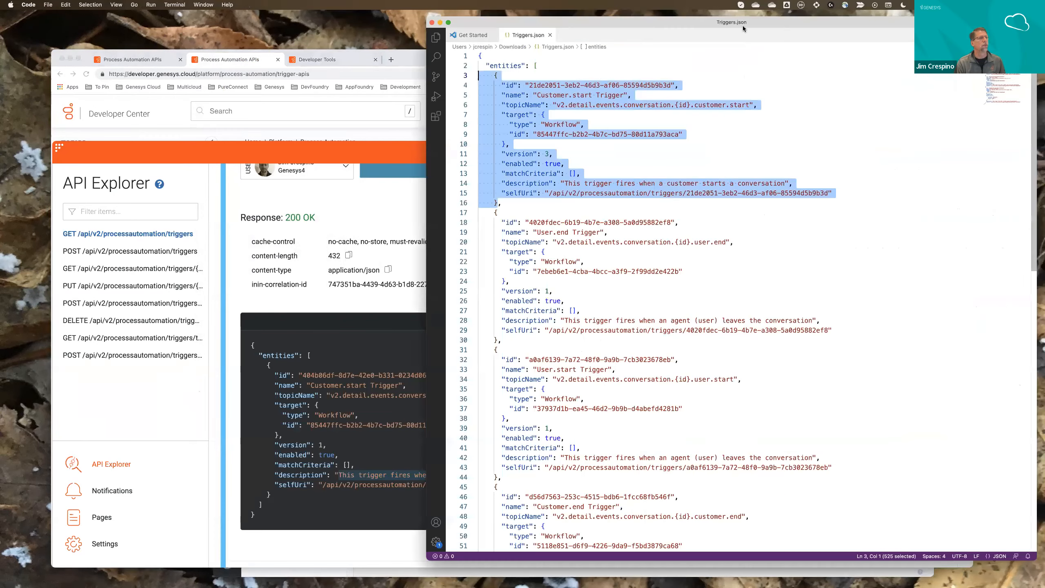
pyautogui.press('super+m')
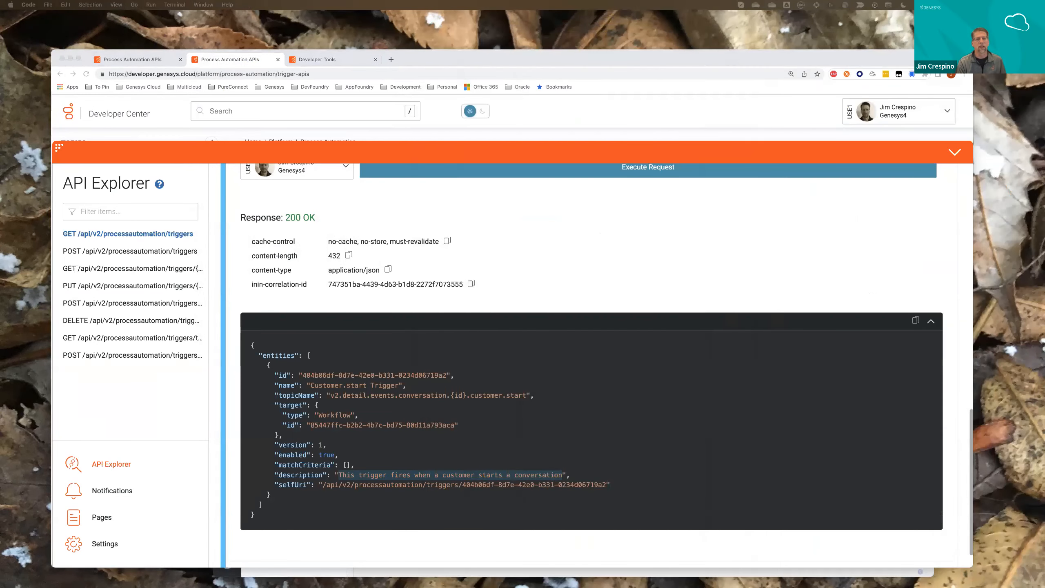
# Open the POST /api/v2/processautomation/triggers resource in API Explorer and show its request body.
pyautogui.click(116, 256)
pyautogui.click(117, 254)
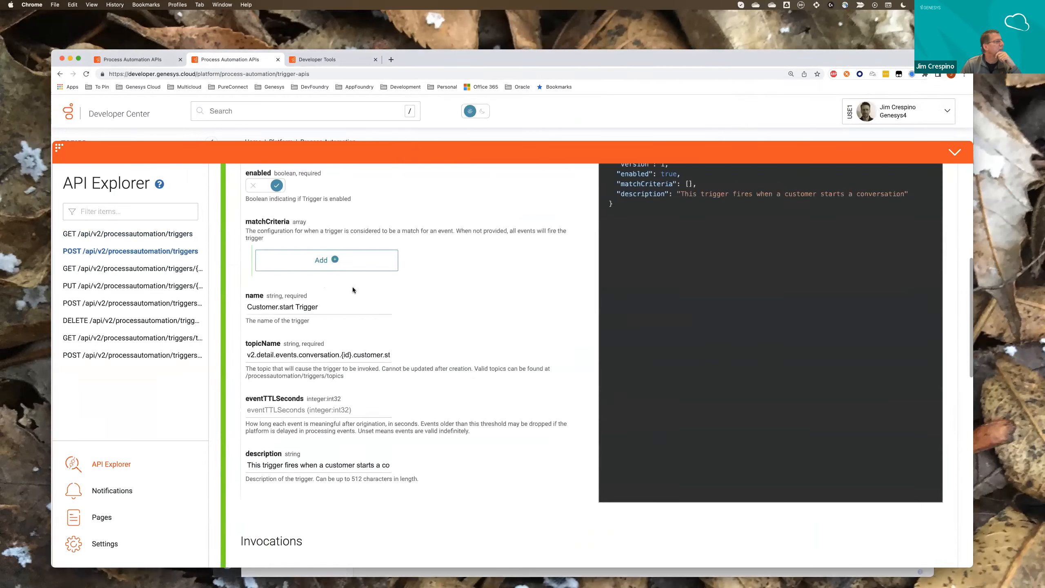
pyautogui.scroll(8, 353, 287)
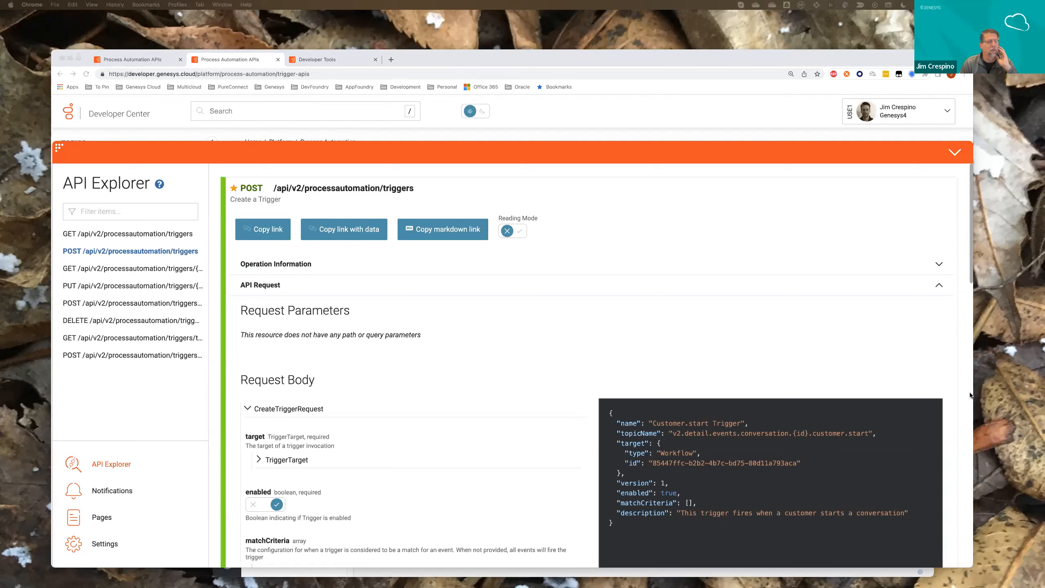
# Replace the request body with the copied Customer.end Trigger JSON, which matches mediaType Equal CHAT.
pyautogui.click(819, 431)
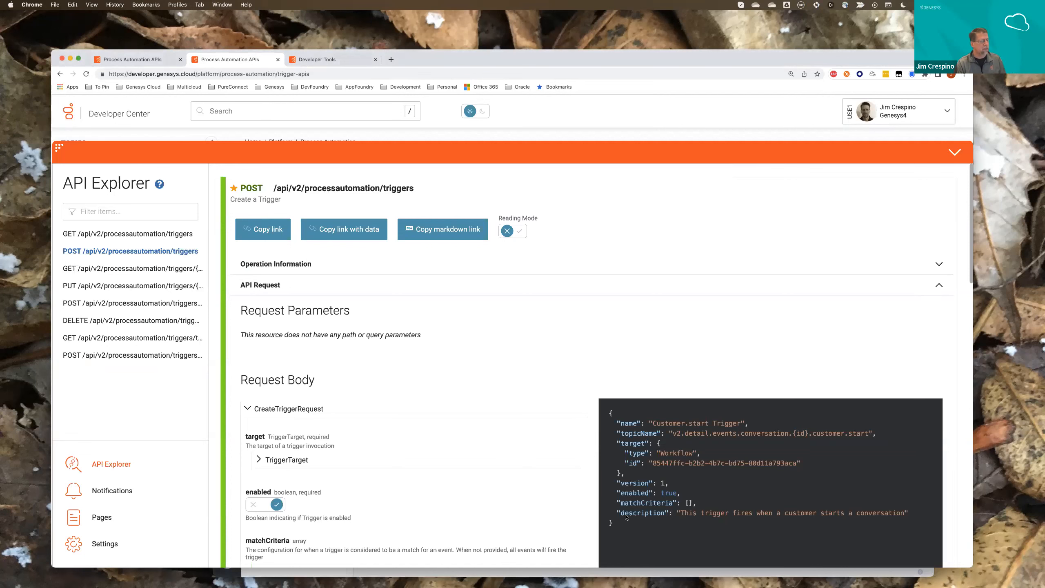
pyautogui.moveTo(622, 524); pyautogui.dragTo(589, 402)
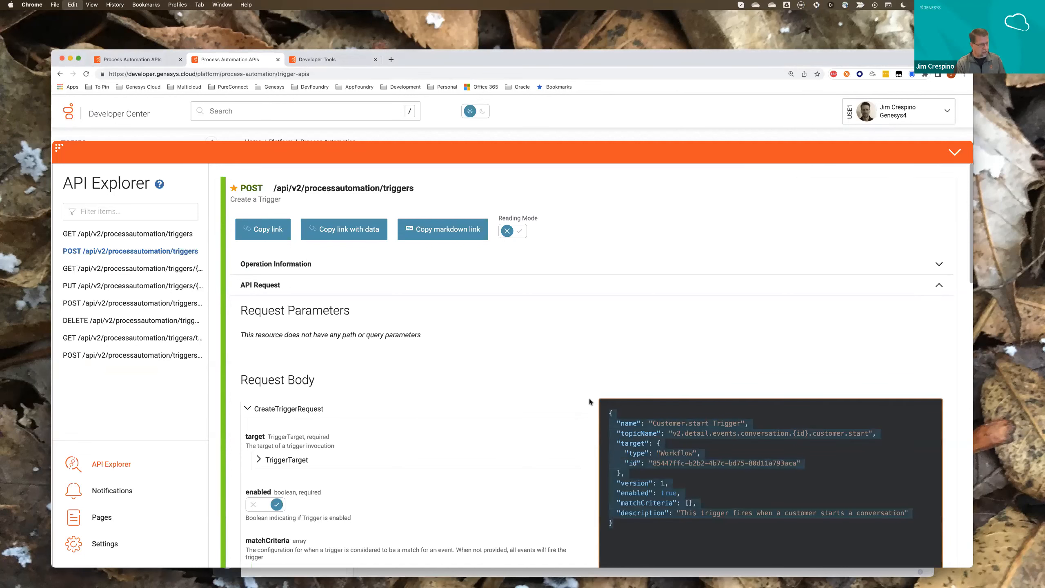
pyautogui.press('super+v')
pyautogui.click(681, 383)
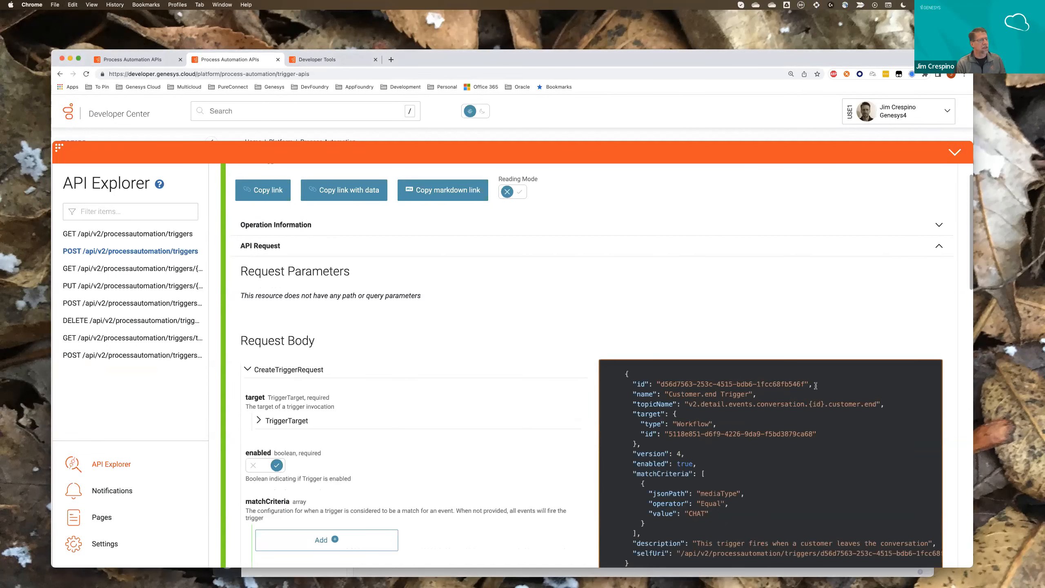
# Remove the id and selfUri fields from the Customer.end Trigger request body.
pyautogui.moveTo(814, 384); pyautogui.dragTo(607, 382)
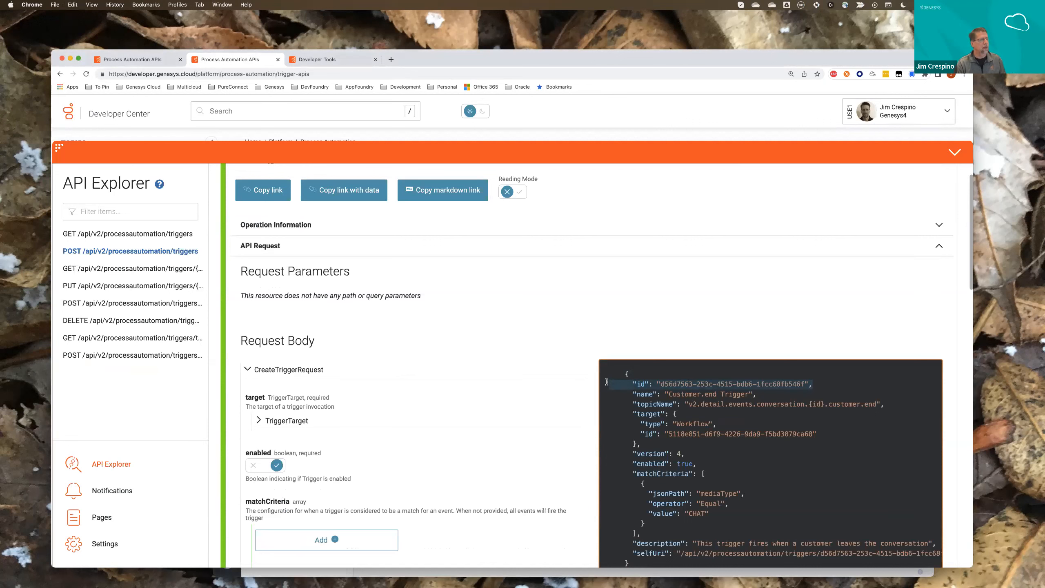
pyautogui.press('BackSpace')
pyautogui.press('BackSpace')
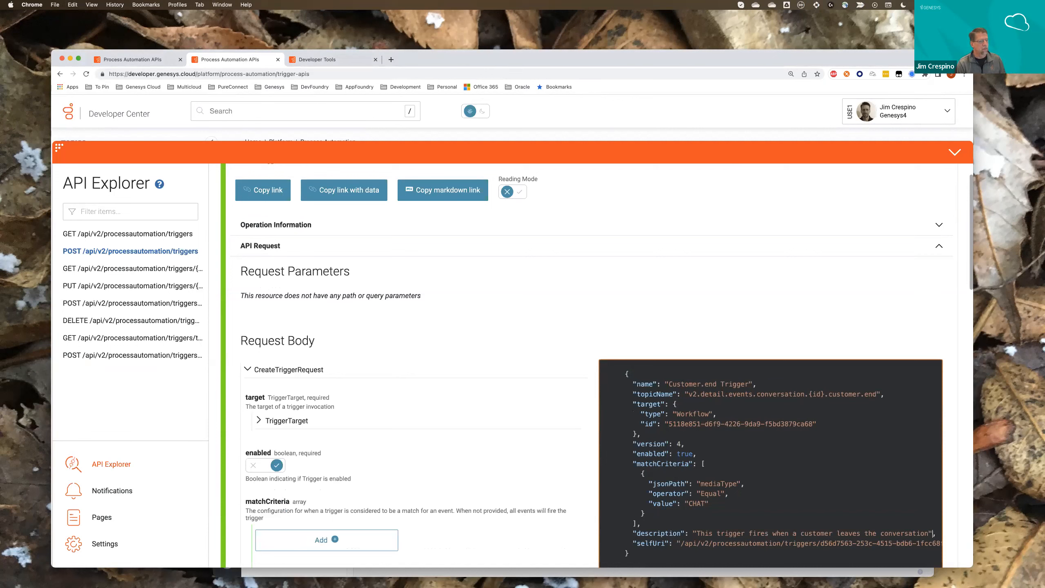
pyautogui.moveTo(933, 534); pyautogui.dragTo(941, 543)
pyautogui.hscroll(-1, 770, 464)
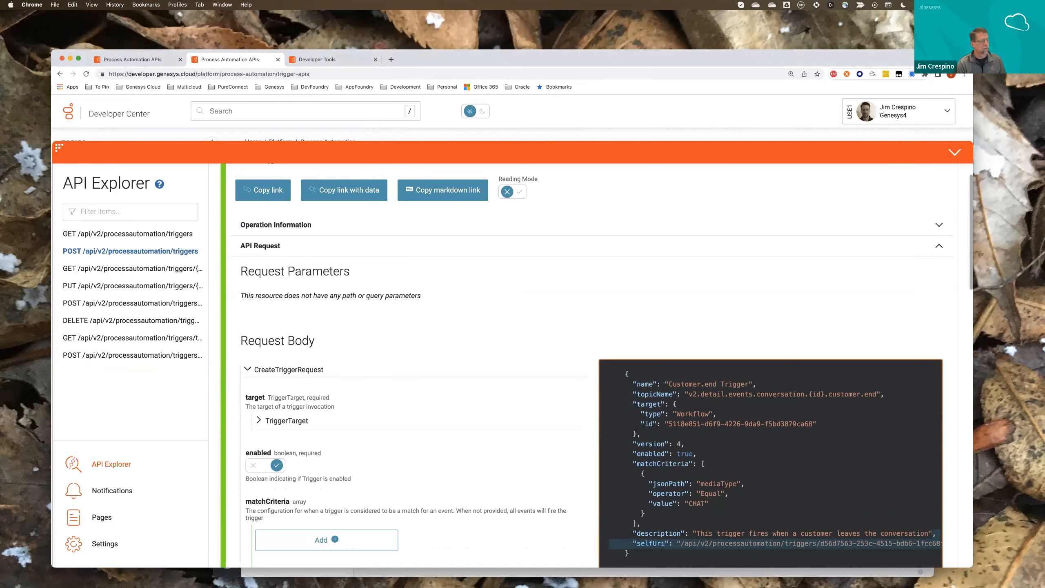
pyautogui.press('BackSpace')
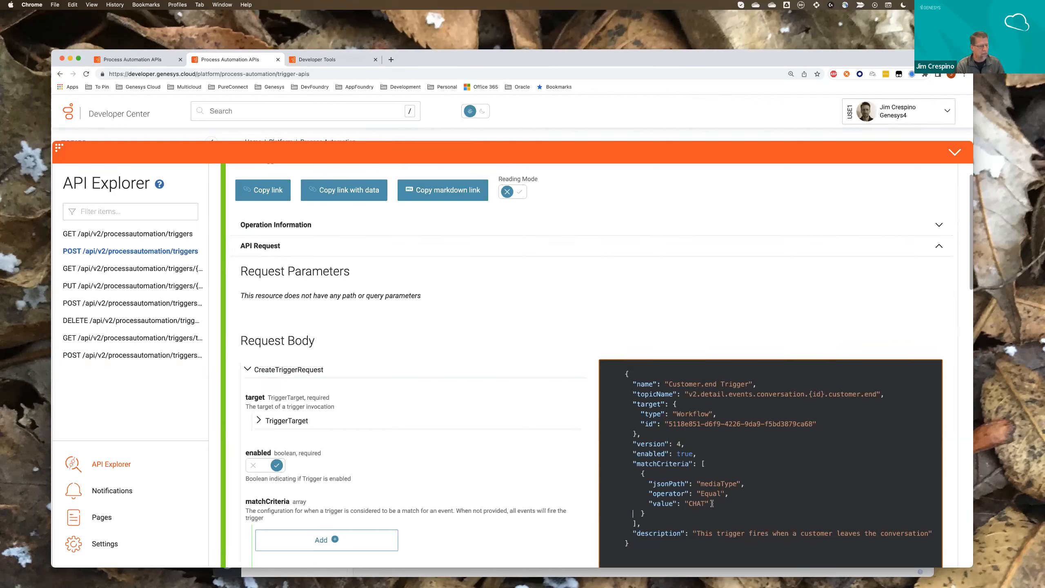
# Execute the POST triggers request to create the Customer.end Trigger and review the returned JSON.
pyautogui.scroll(-3, 452, 367)
pyautogui.scroll(-3, 454, 368)
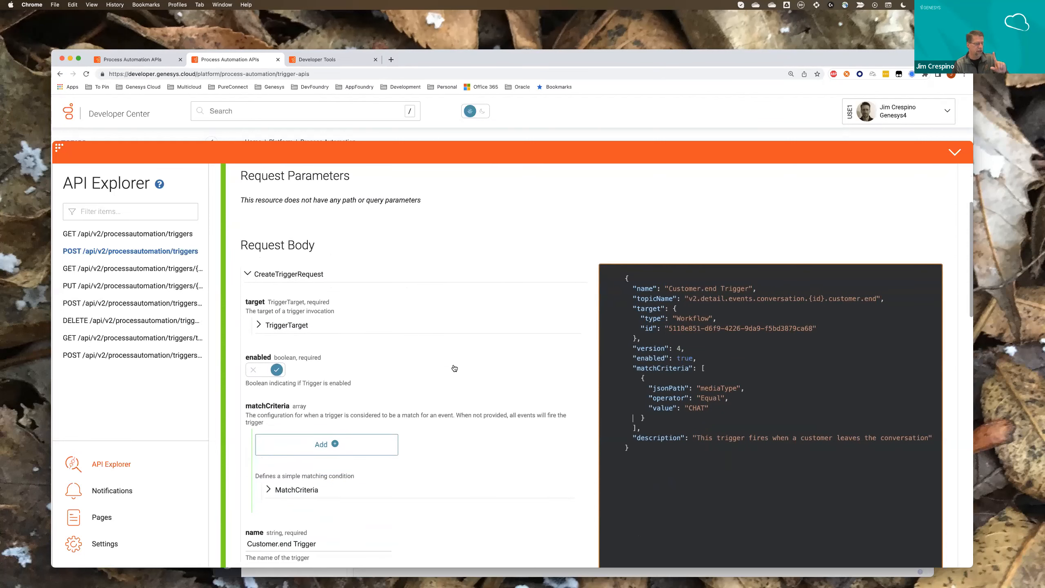
pyautogui.scroll(-10, 454, 368)
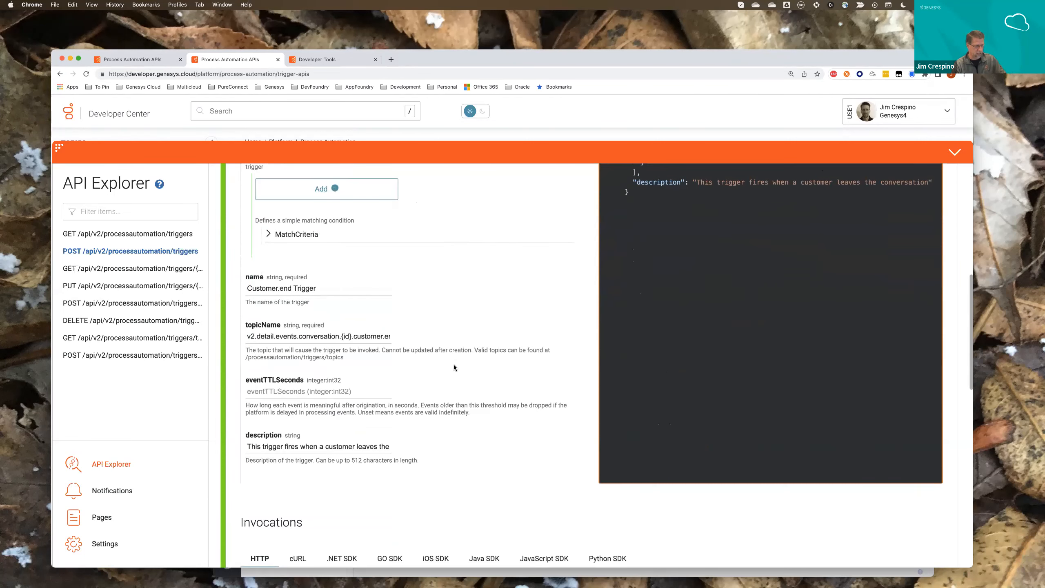
pyautogui.scroll(-6, 454, 364)
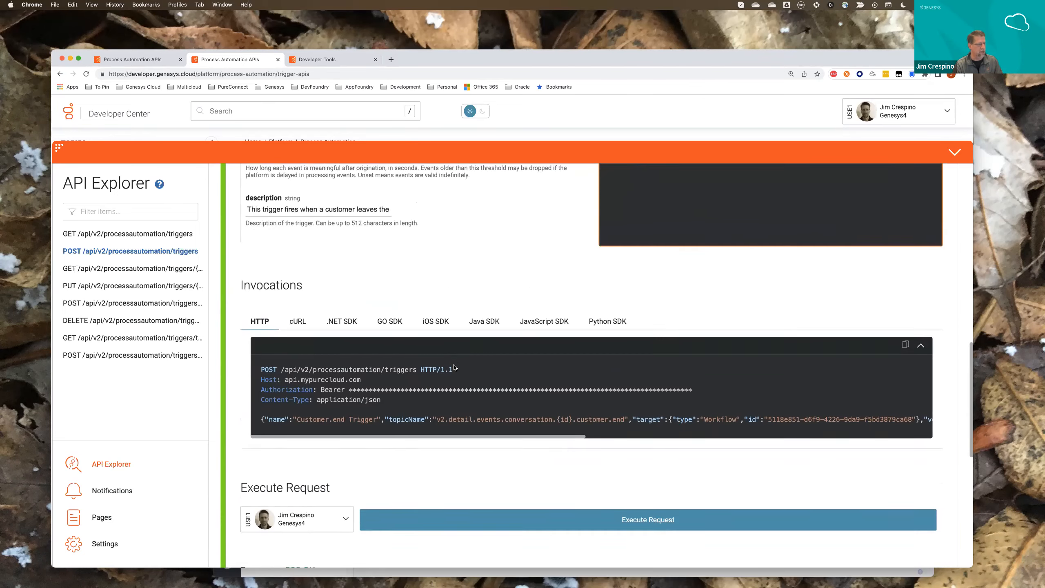
pyautogui.scroll(-7, 568, 411)
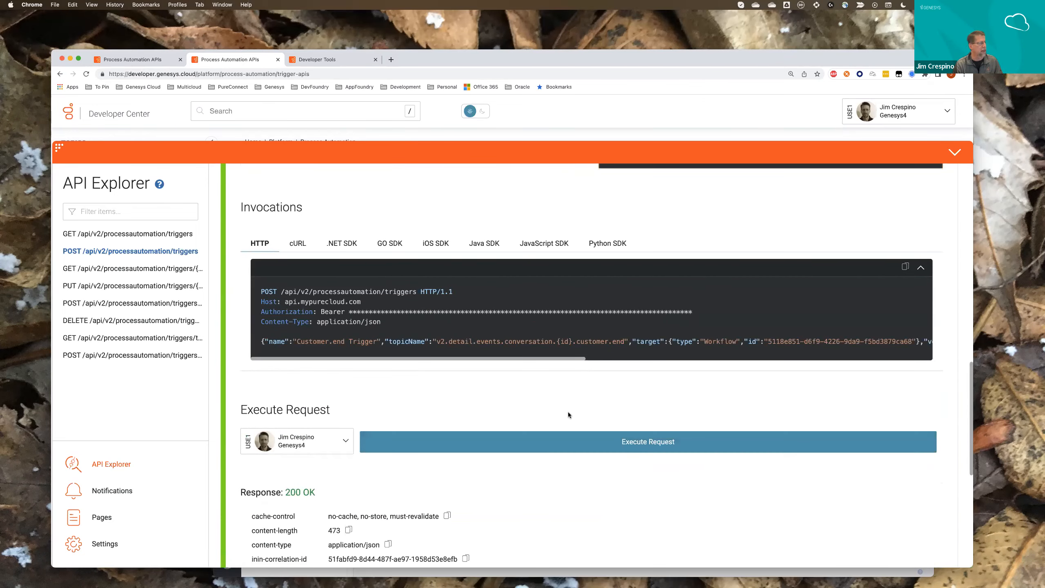
pyautogui.scroll(-2, 536, 411)
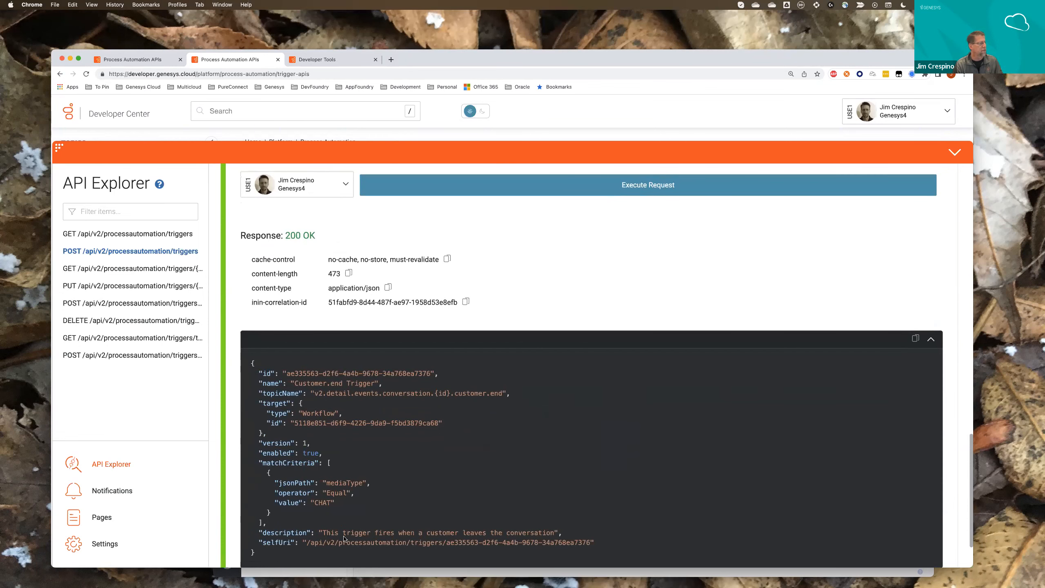
pyautogui.scroll(10, 351, 543)
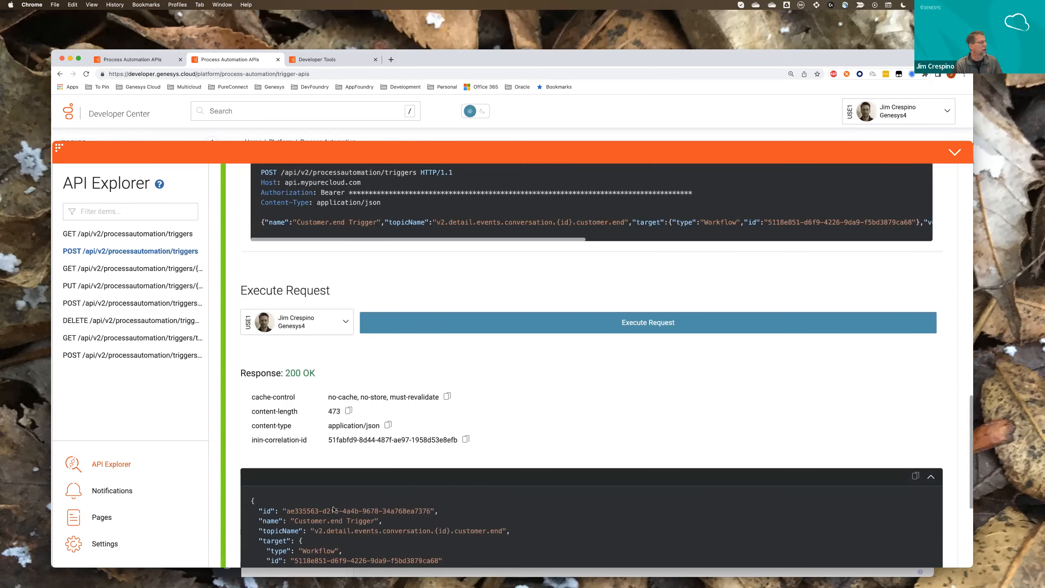
# Execute the GET /api/v2/processautomation/triggers request and examine the triggers in its response.
pyautogui.click(145, 234)
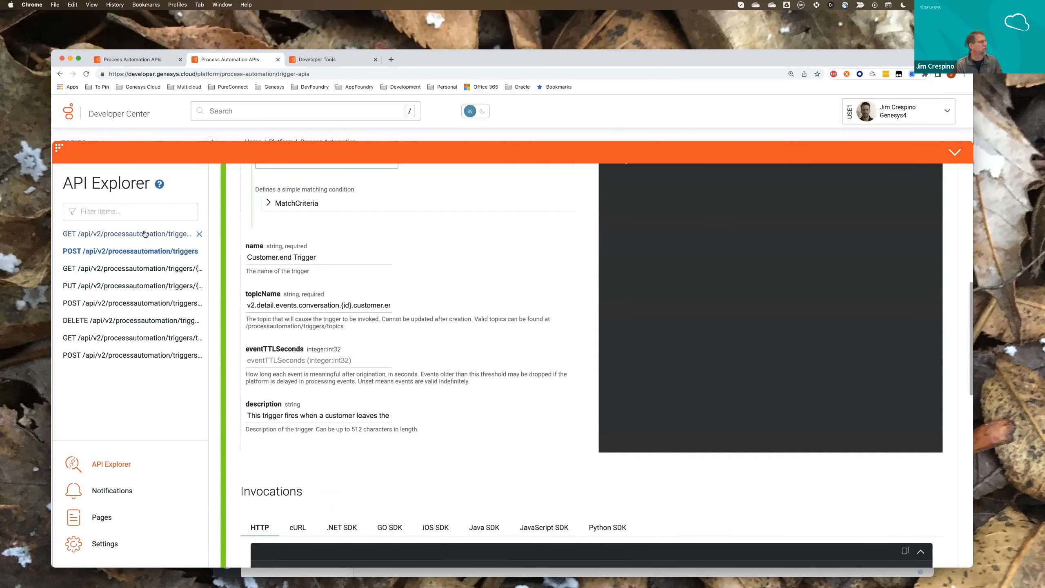
pyautogui.scroll(5, 387, 315)
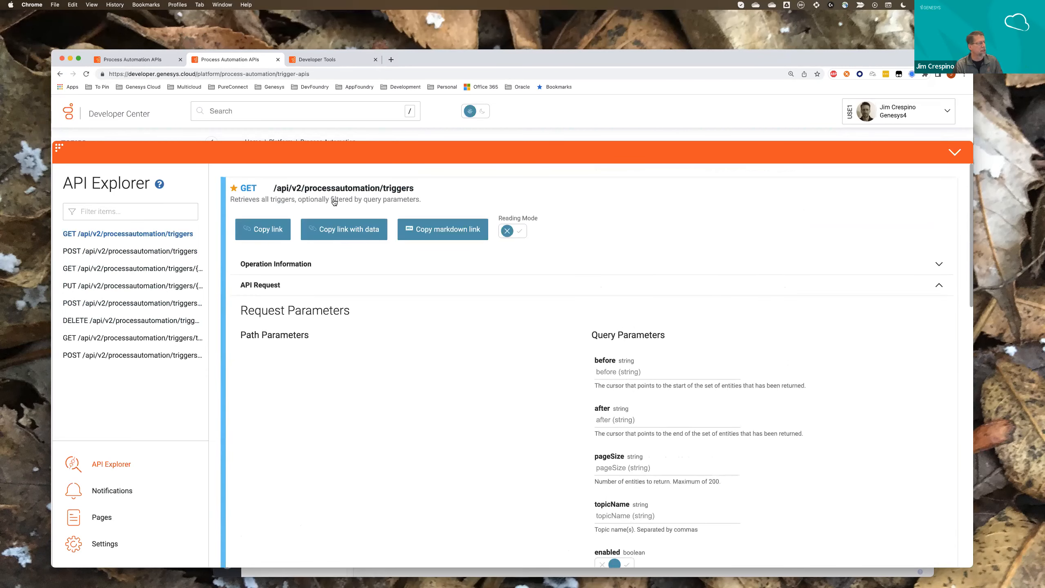
pyautogui.scroll(-1, 591, 450)
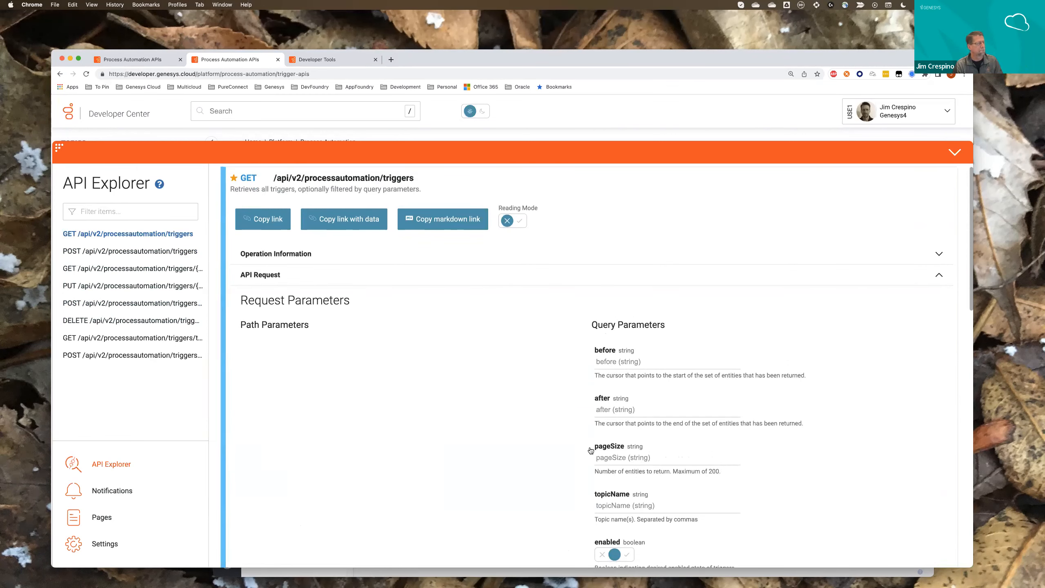
pyautogui.scroll(-10, 543, 419)
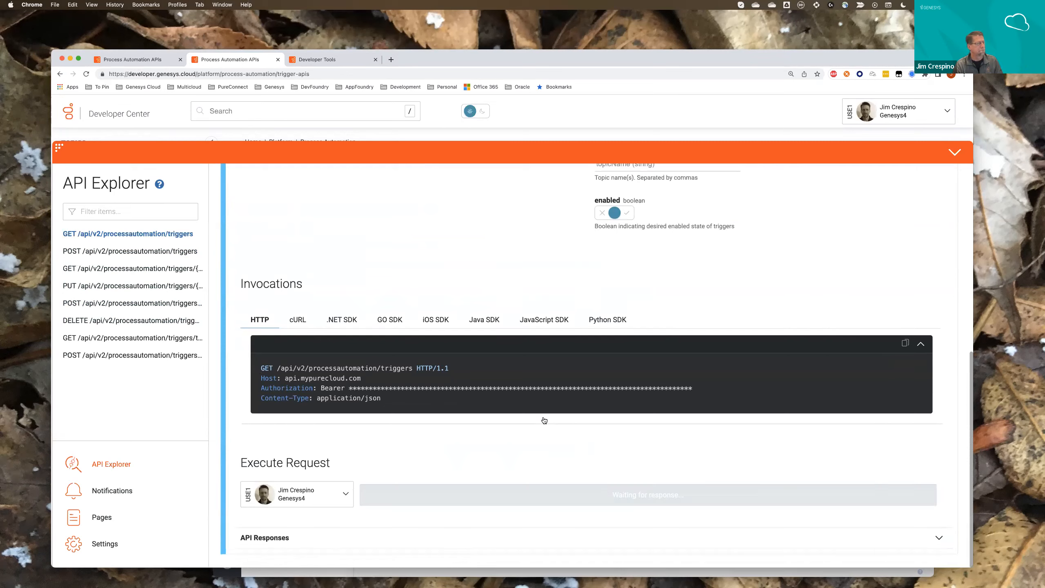
pyautogui.scroll(-12, 543, 420)
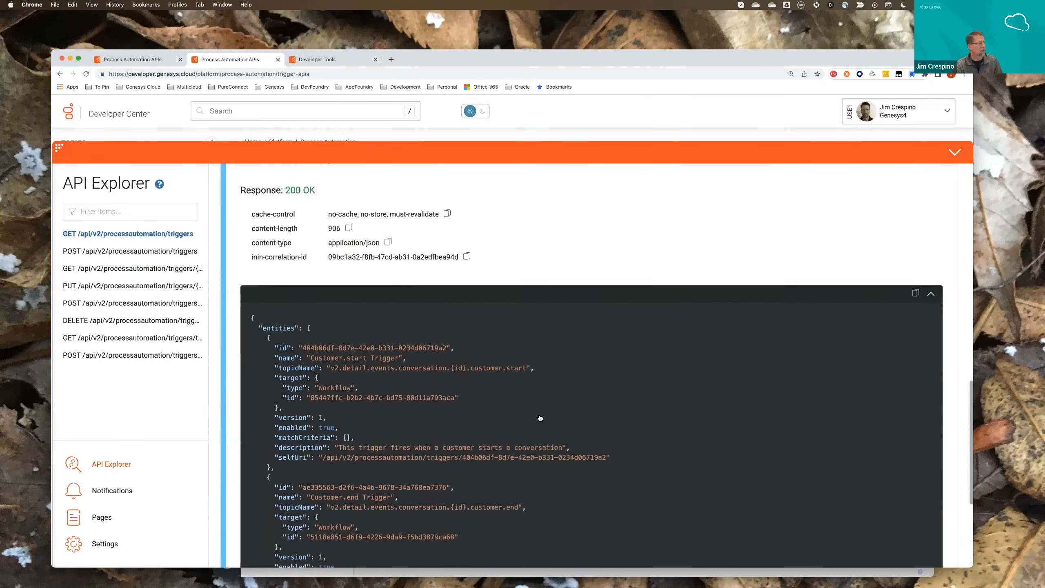
pyautogui.scroll(-3, 540, 417)
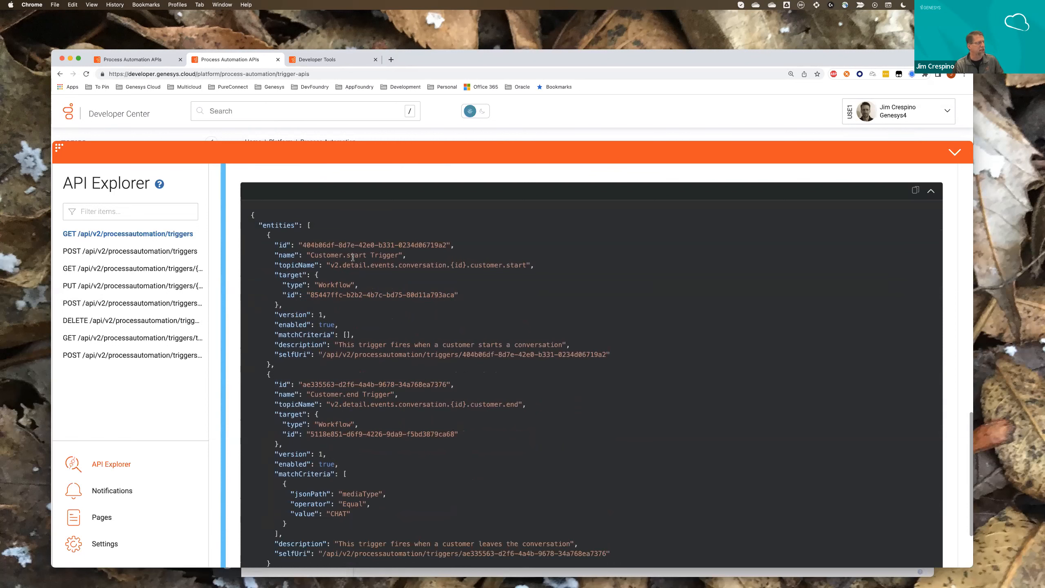
pyautogui.scroll(-1, 355, 272)
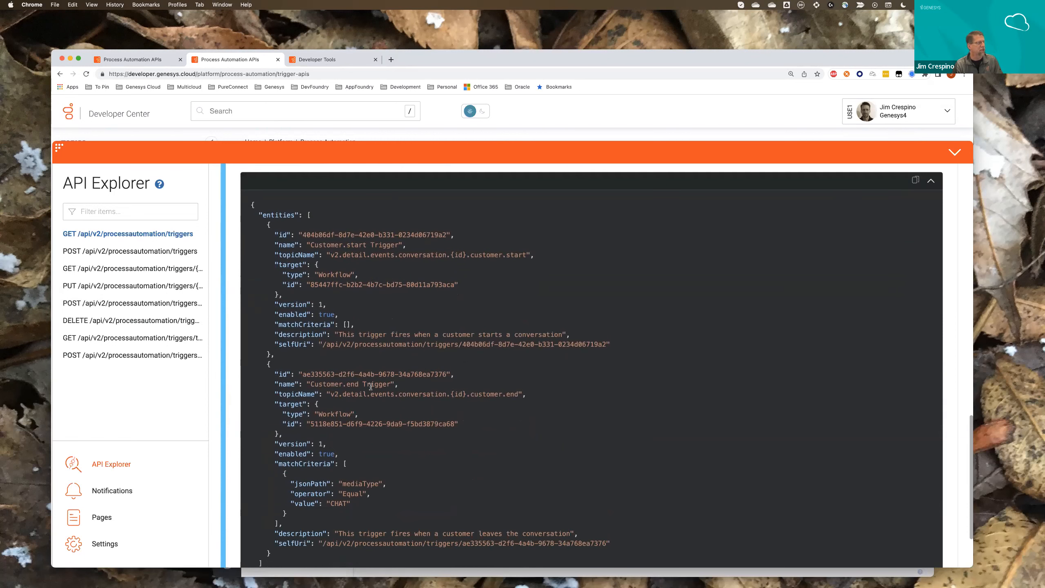
pyautogui.scroll(-1, 337, 453)
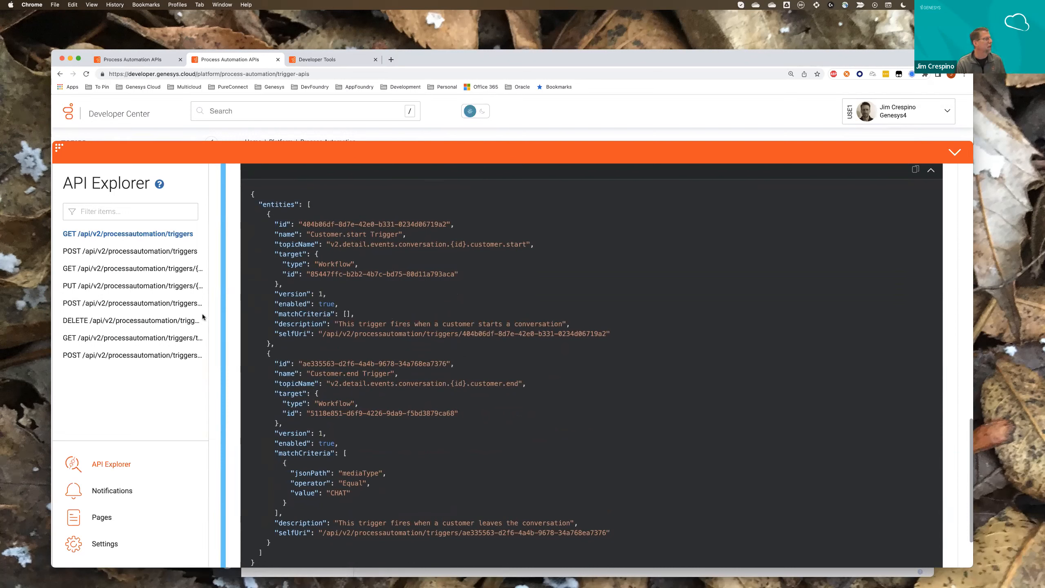
# Open the POST /api/v2/processautomation/triggers/{triggerId}/test resource and look over its parameters and request body.
pyautogui.click(128, 303)
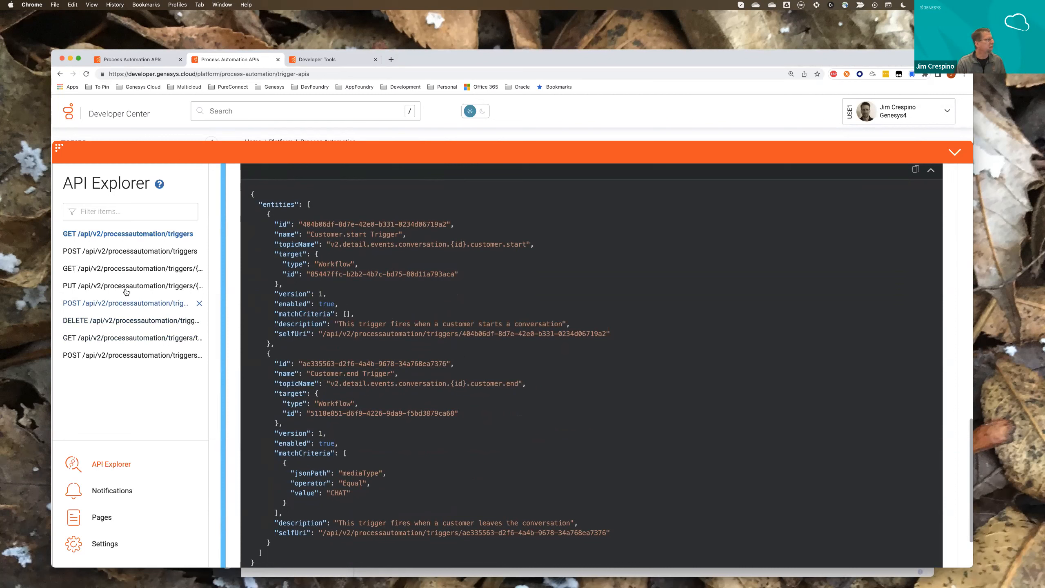
pyautogui.click(124, 269)
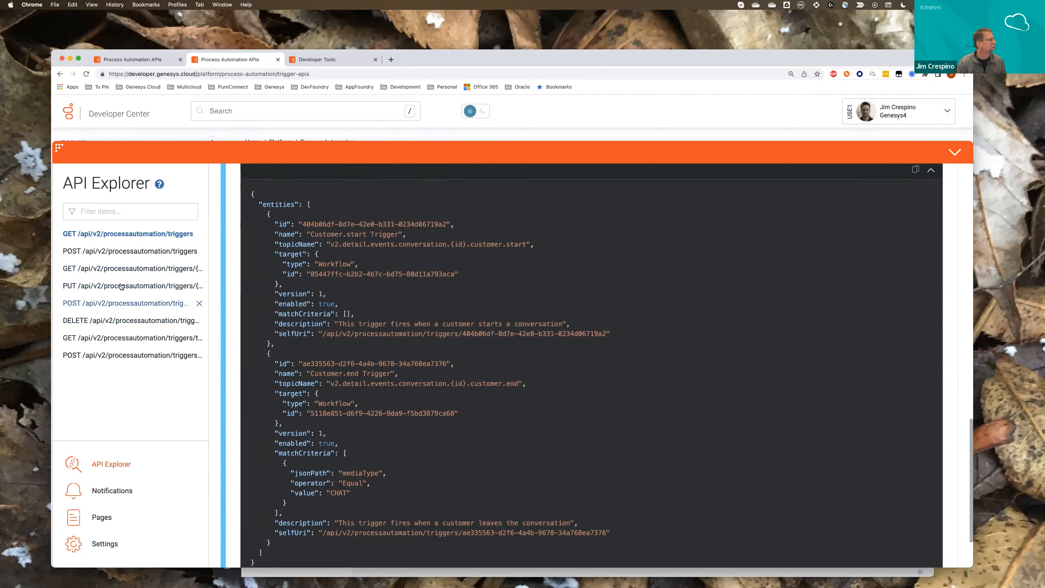
pyautogui.click(123, 303)
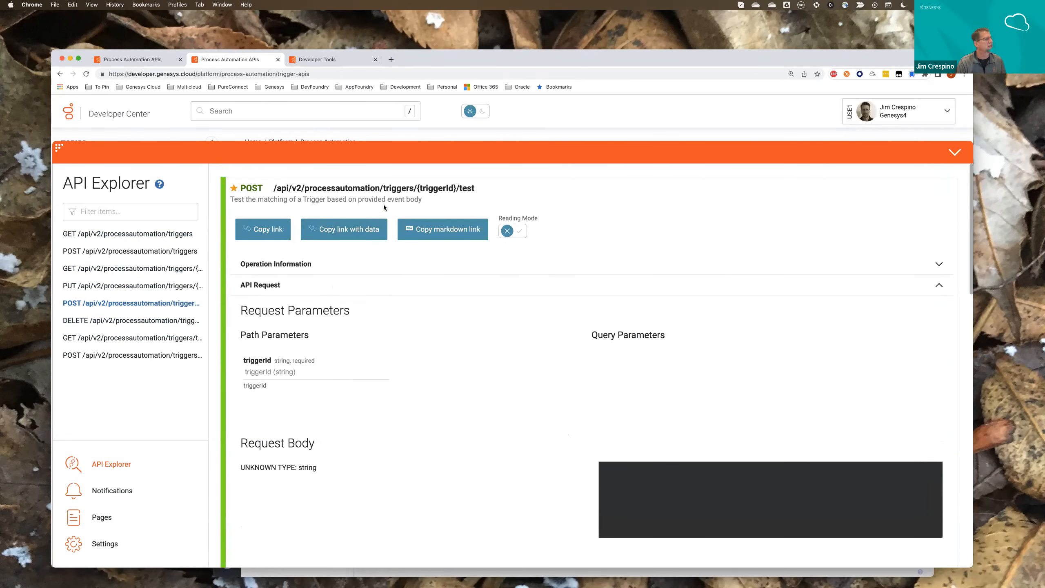
pyautogui.scroll(-5, 378, 384)
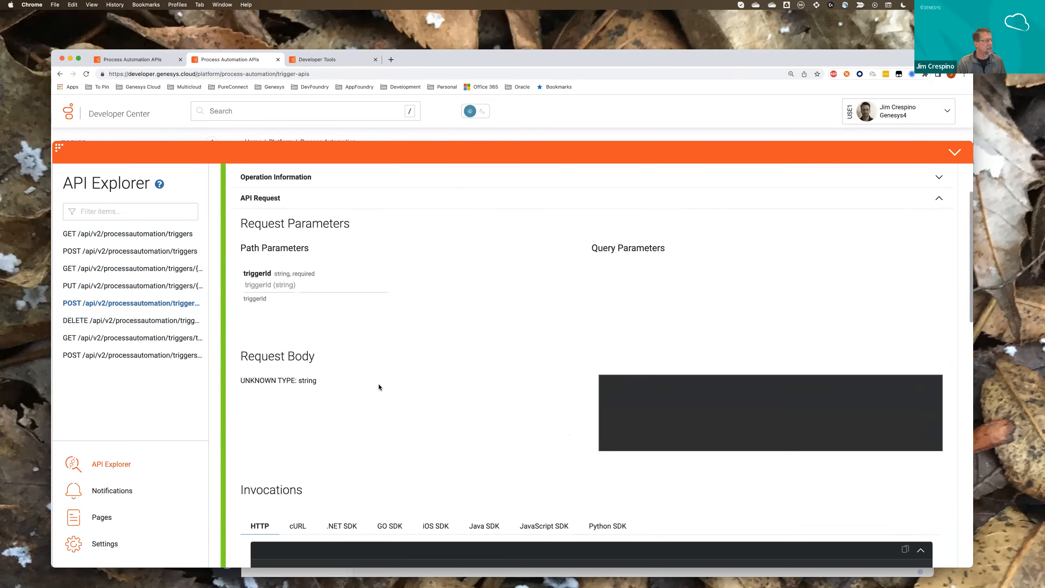
pyautogui.scroll(5, 379, 385)
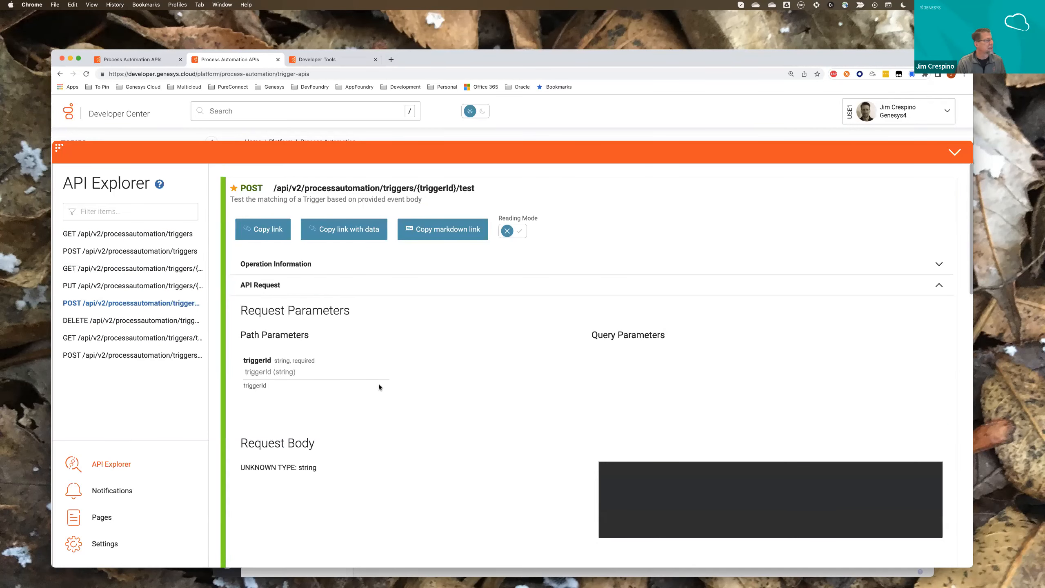
# Return to the GET /api/v2/processautomation/triggers response and copy the Customer.start Trigger's id.
pyautogui.click(133, 233)
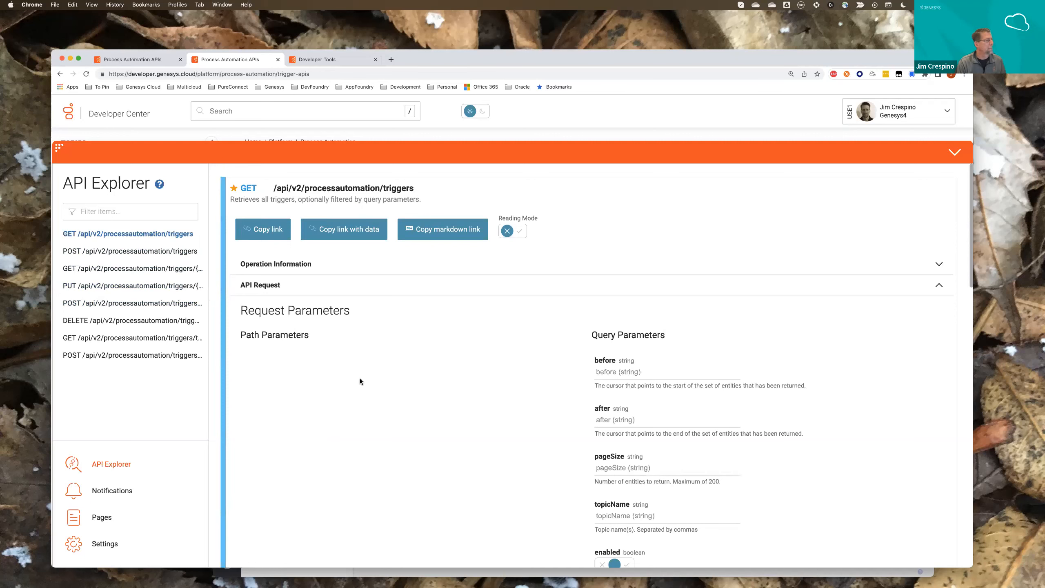
pyautogui.scroll(-10, 433, 340)
pyautogui.scroll(-3, 433, 340)
pyautogui.scroll(-2, 432, 340)
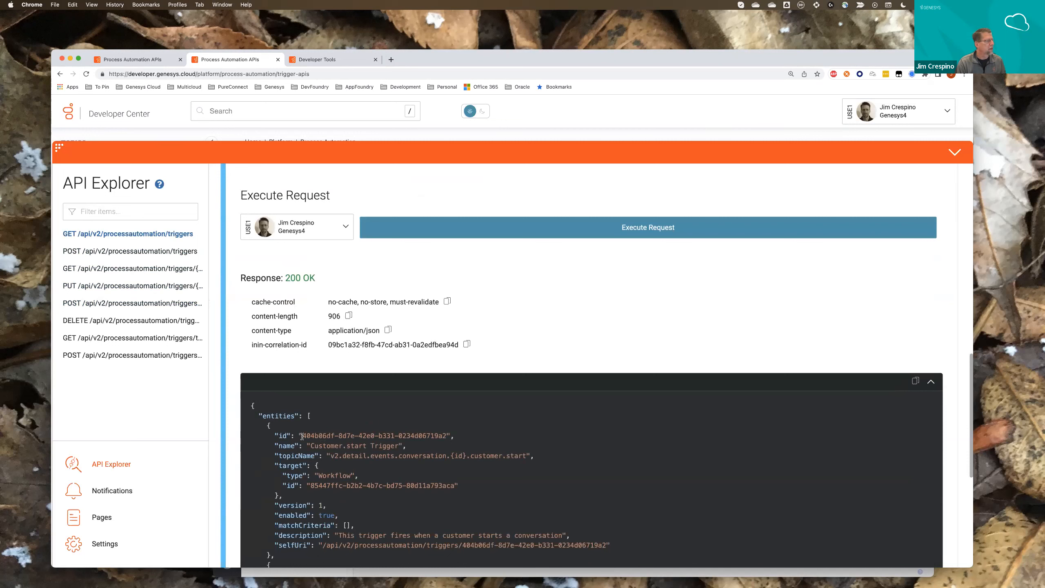
pyautogui.moveTo(304, 435); pyautogui.dragTo(441, 433)
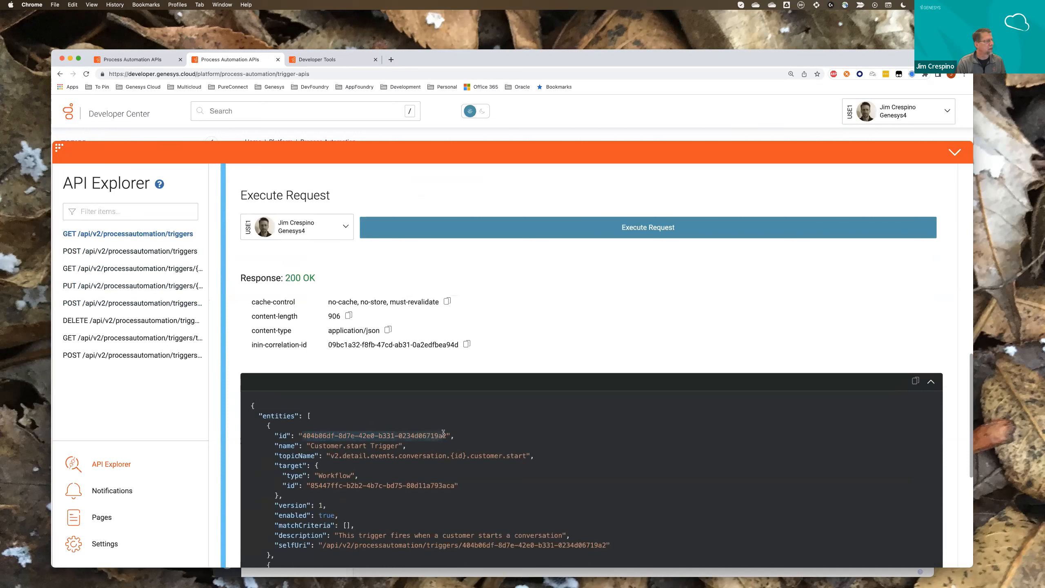
pyautogui.rightClick(431, 437)
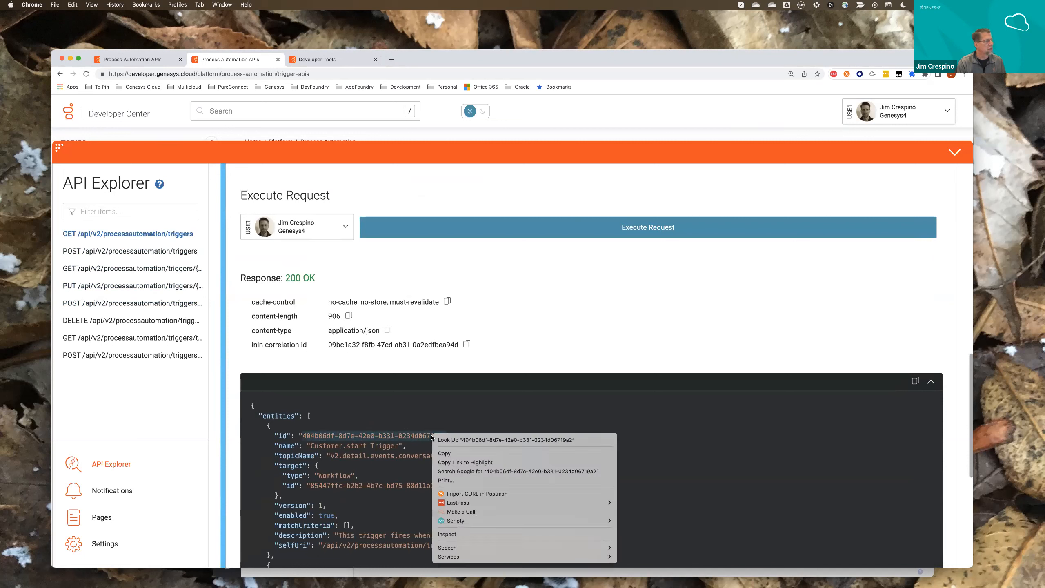
pyautogui.click(435, 452)
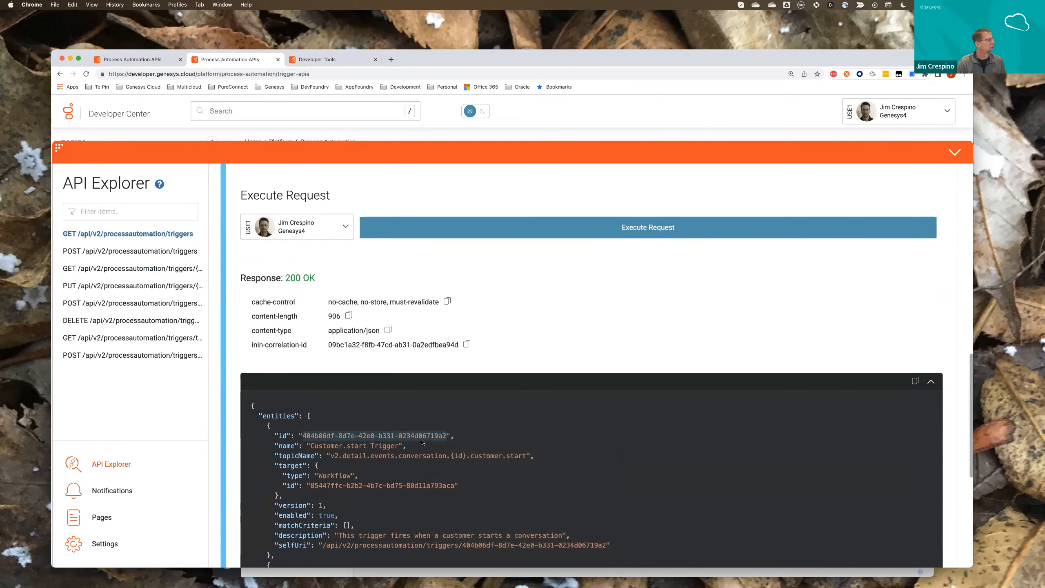
# Open the POST triggers/topics/{topicName}/test resource and copy the topic v2.detail.events.conversation.{id}.customer.start from the Triggers overview page.
pyautogui.click(150, 356)
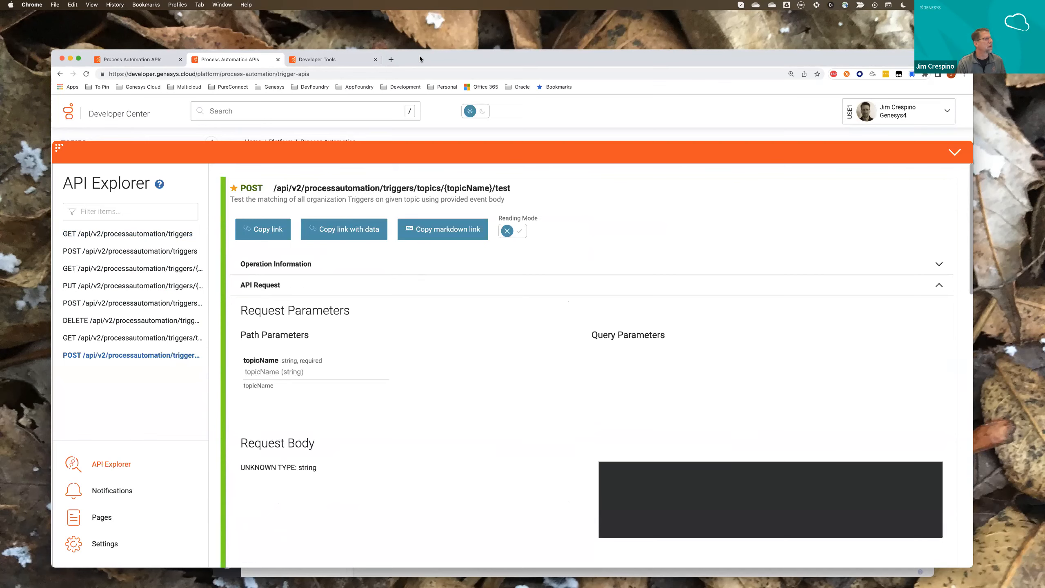
pyautogui.moveTo(417, 56); pyautogui.dragTo(351, 59)
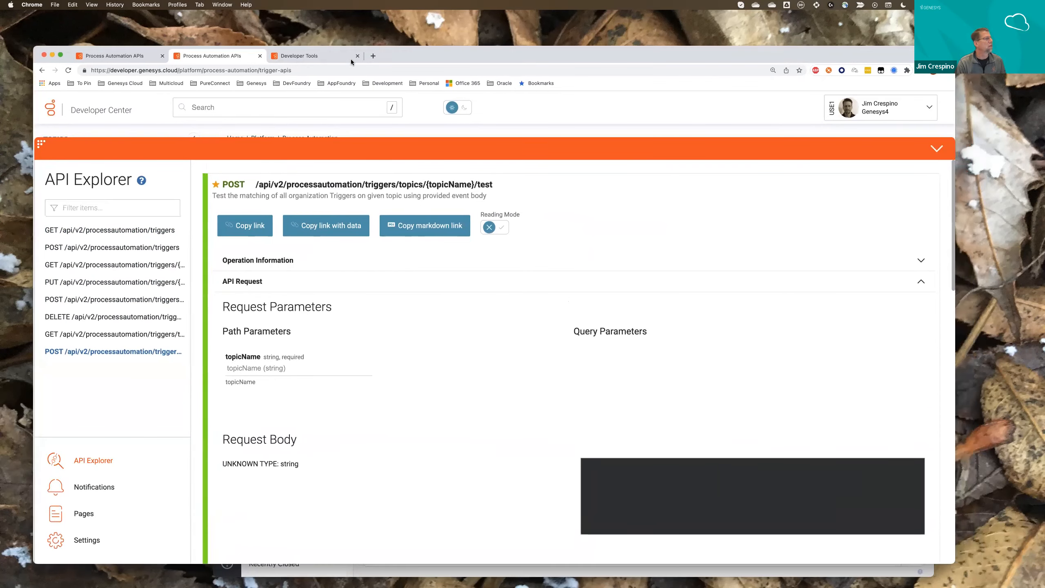
pyautogui.click(134, 57)
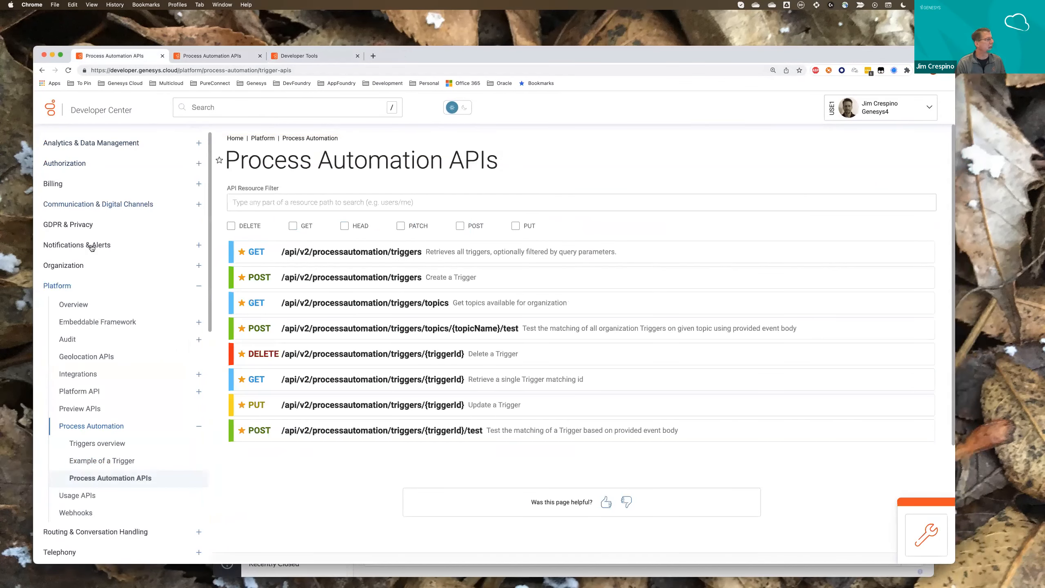
pyautogui.click(87, 444)
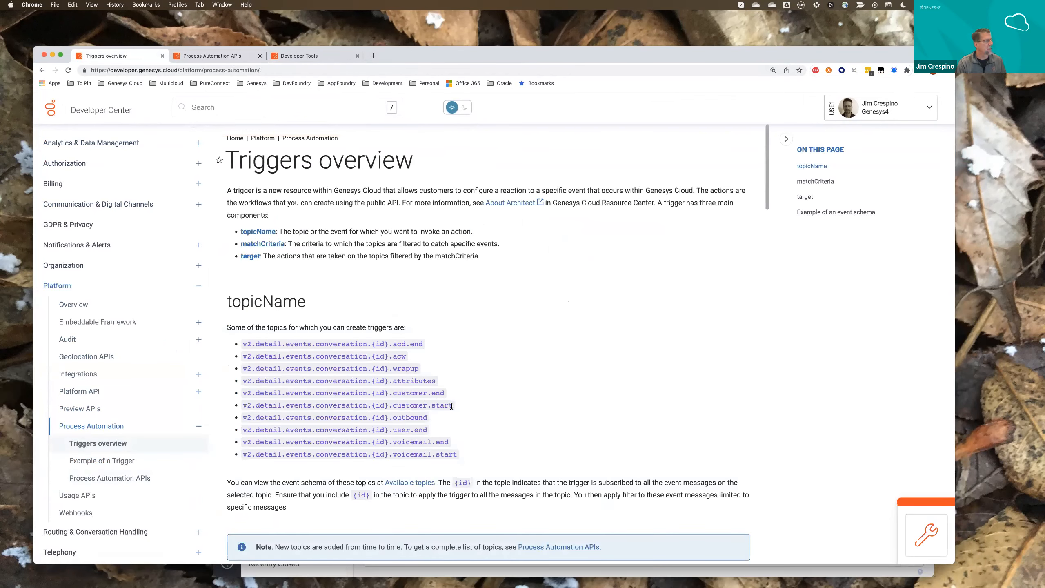
pyautogui.moveTo(451, 406); pyautogui.dragTo(244, 407)
pyautogui.rightClick(244, 406)
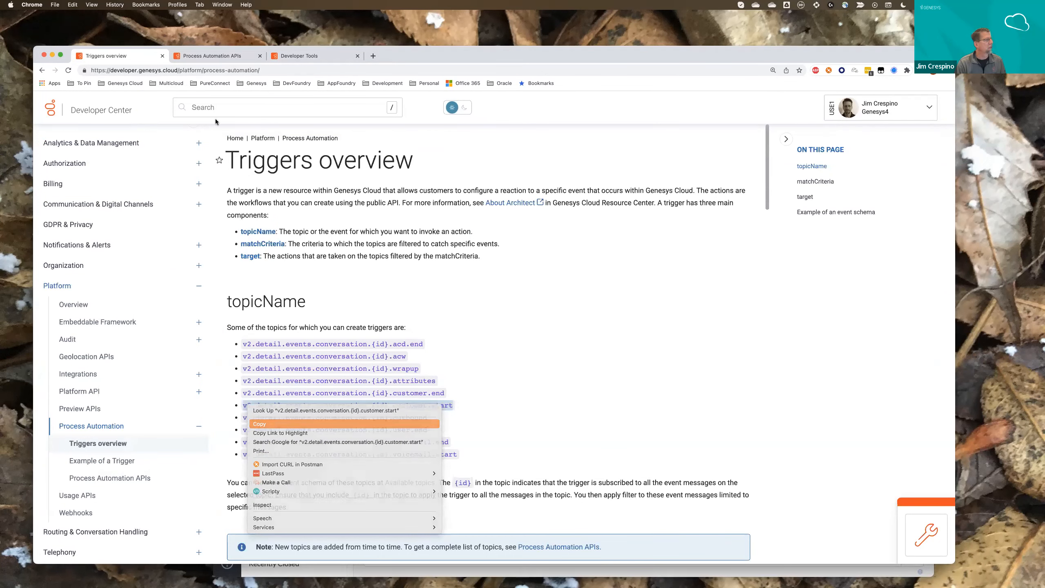
pyautogui.click(263, 425)
# Return to the Process Automation APIs page and paste v2.detail.events.conversation.{id}.customer.start as the topic test's topicName.
pyautogui.click(242, 57)
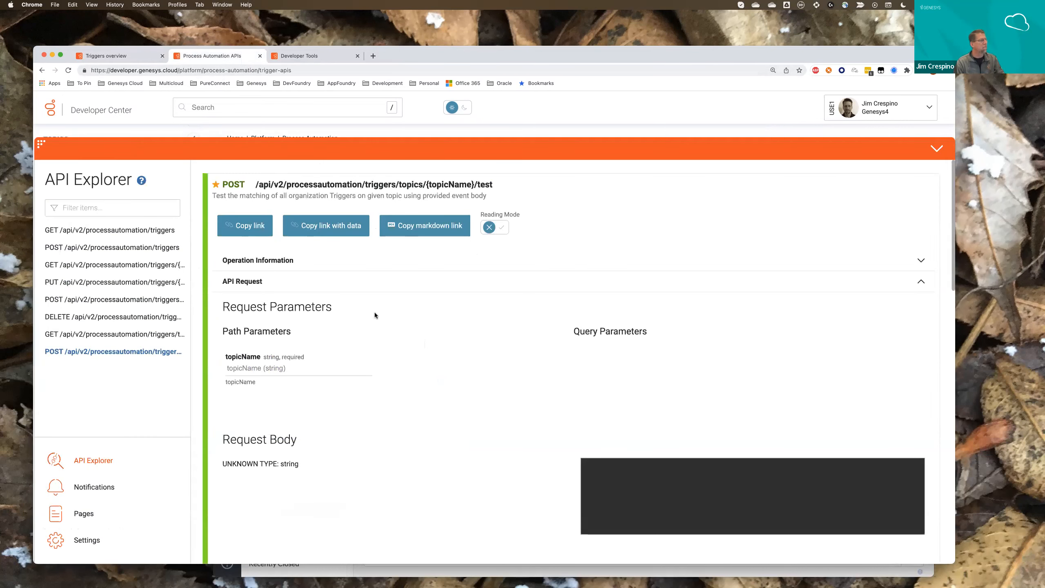
pyautogui.rightClick(283, 366)
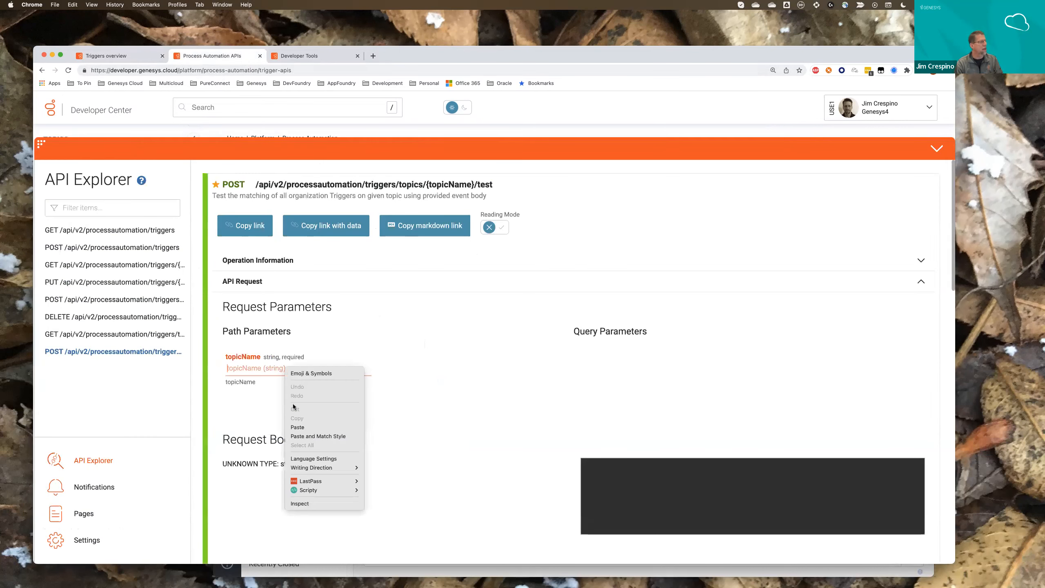
pyautogui.click(296, 430)
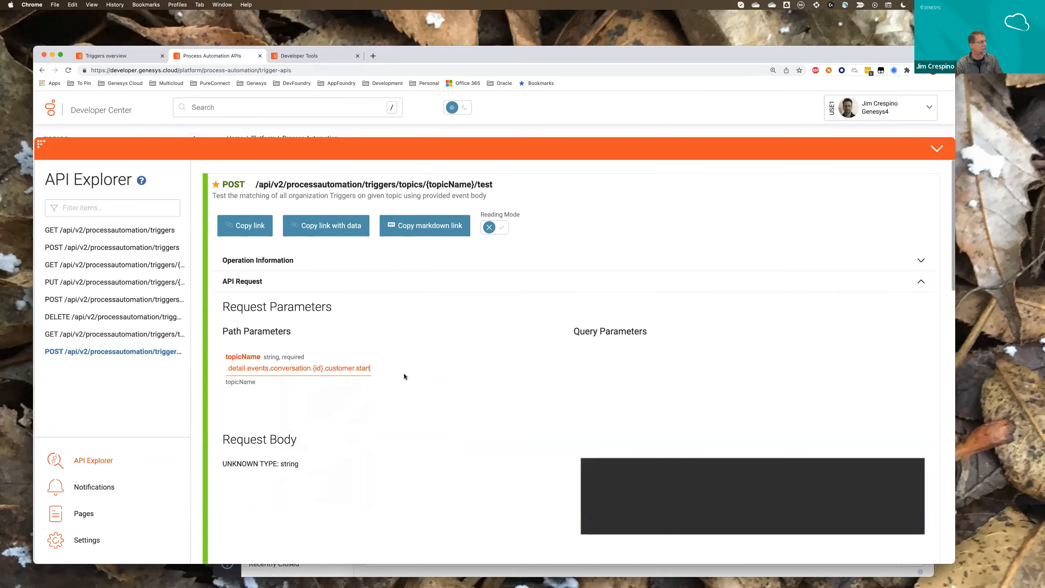
# Switch to the Developer Tools page, open the Process Automation test matching all organization Triggers on a given topic, and copy its entire JSON body.
pyautogui.scroll(-2, 629, 465)
pyautogui.click(638, 448)
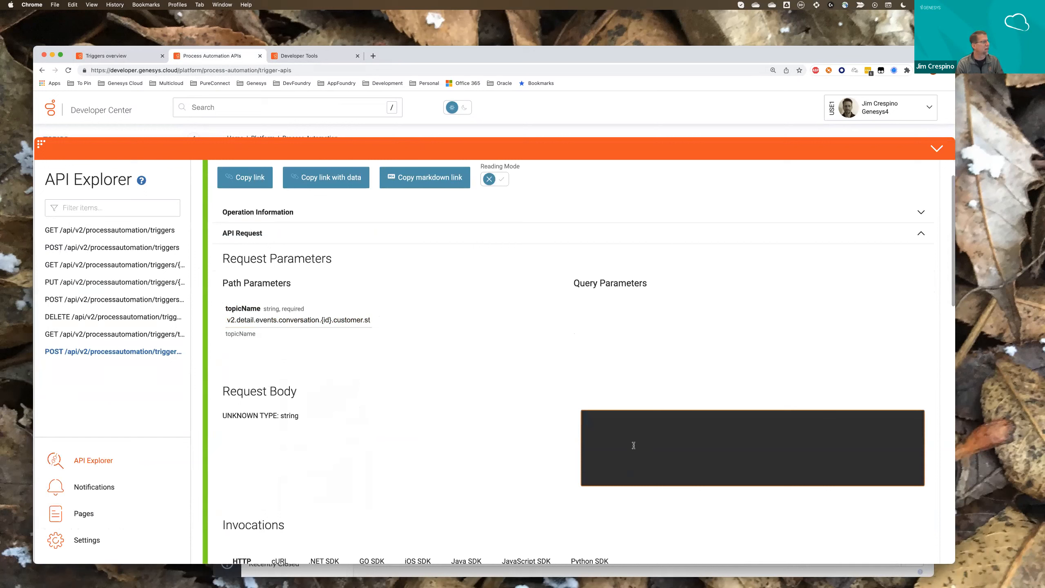
pyautogui.click(344, 59)
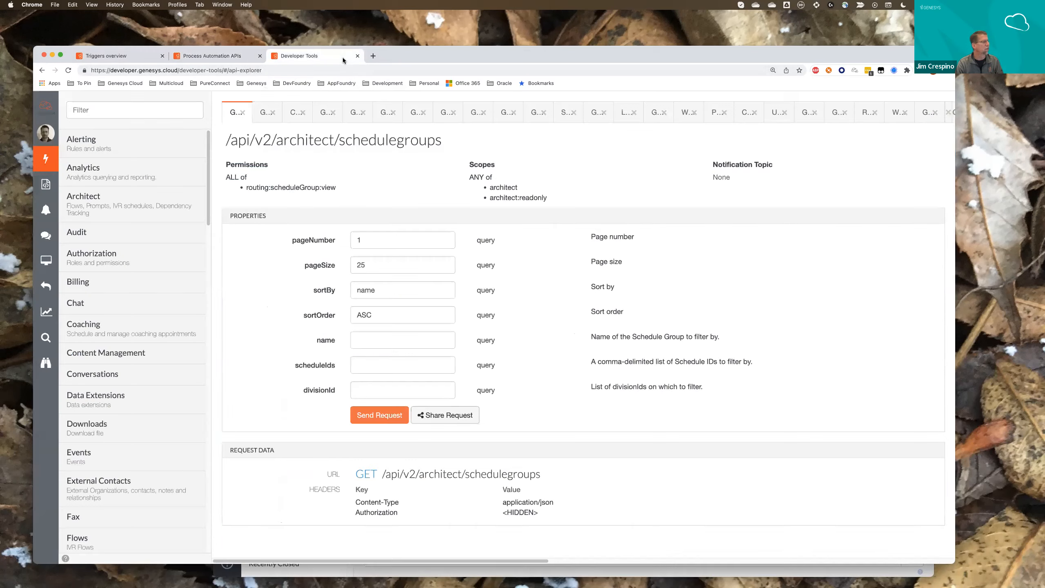
pyautogui.scroll(-10, 124, 415)
pyautogui.scroll(-15, 122, 422)
pyautogui.scroll(5, 121, 422)
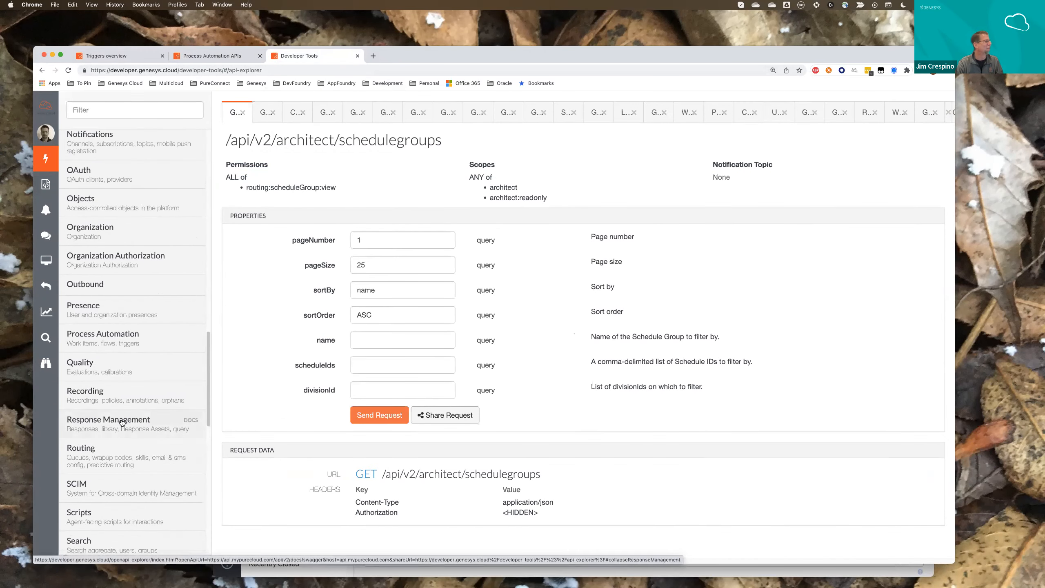
pyautogui.click(114, 347)
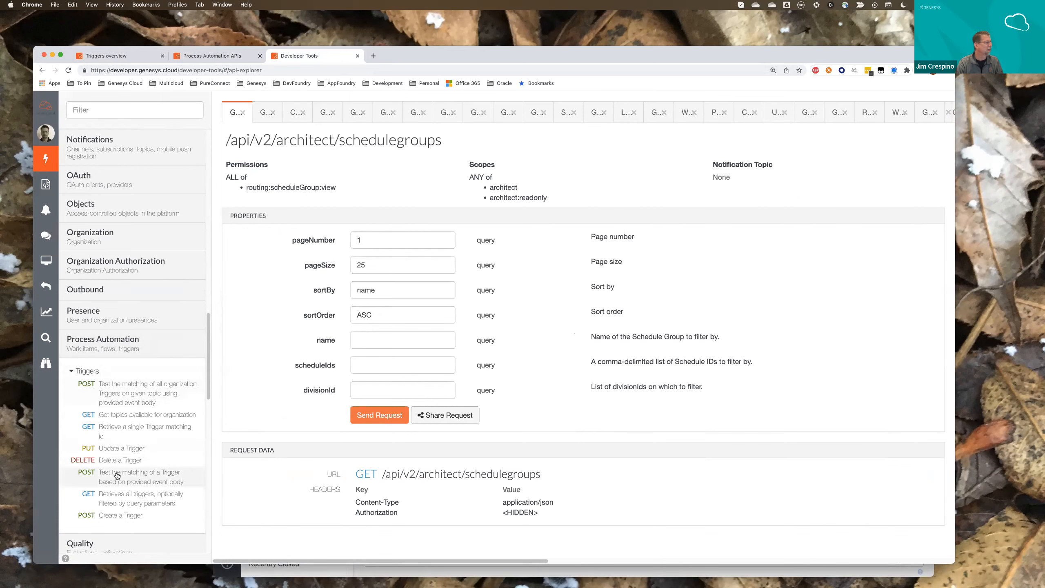
pyautogui.click(131, 397)
pyautogui.click(263, 297)
pyautogui.press('super+a')
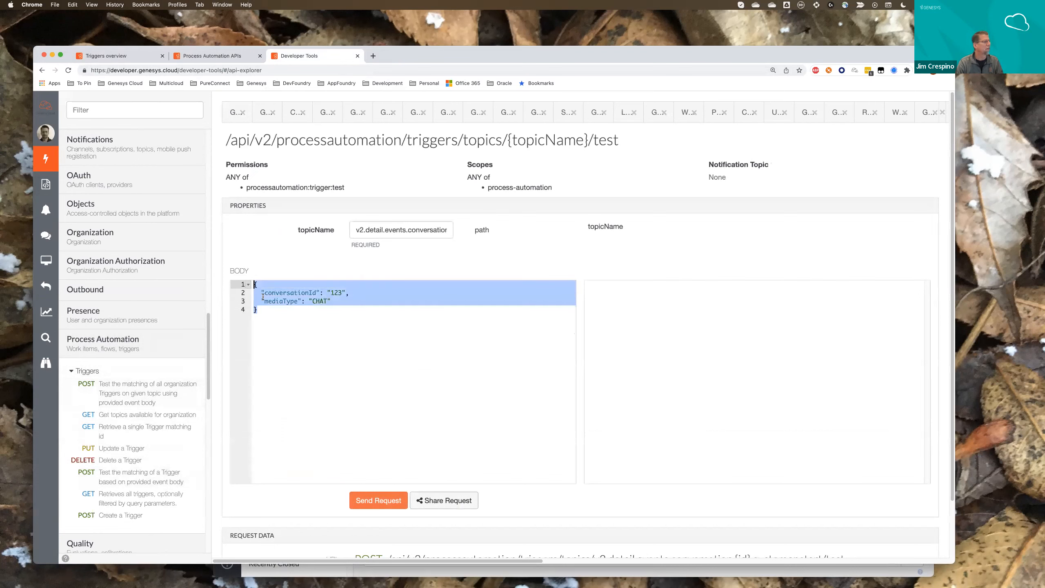
pyautogui.rightClick(263, 298)
pyautogui.click(283, 360)
# Back in the Process Automation APIs page, paste the JSON with conversationId "123" and mediaType "CHAT" into the topic test's request body.
pyautogui.click(231, 57)
pyautogui.rightClick(612, 444)
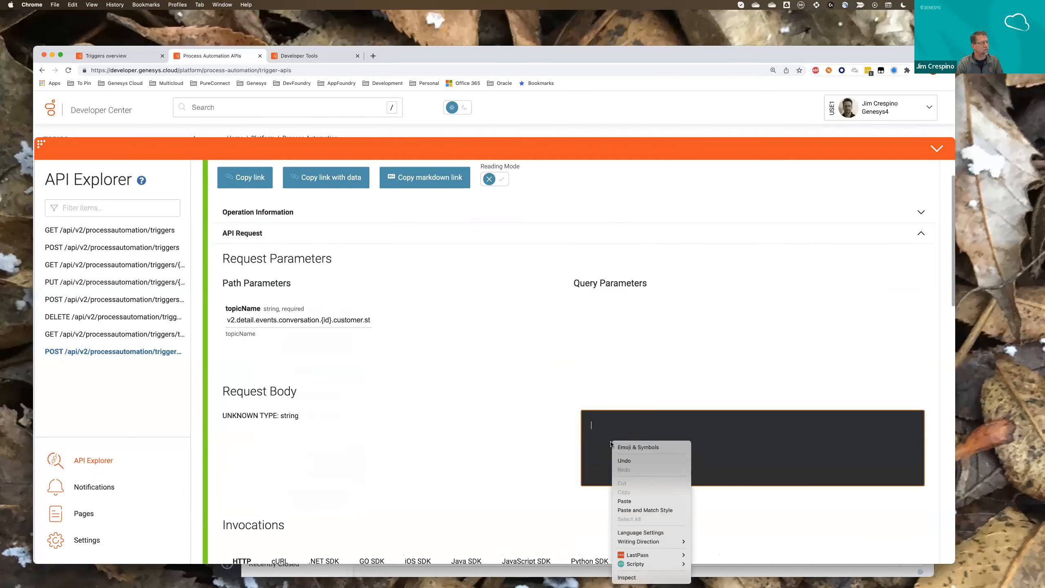
pyautogui.click(623, 501)
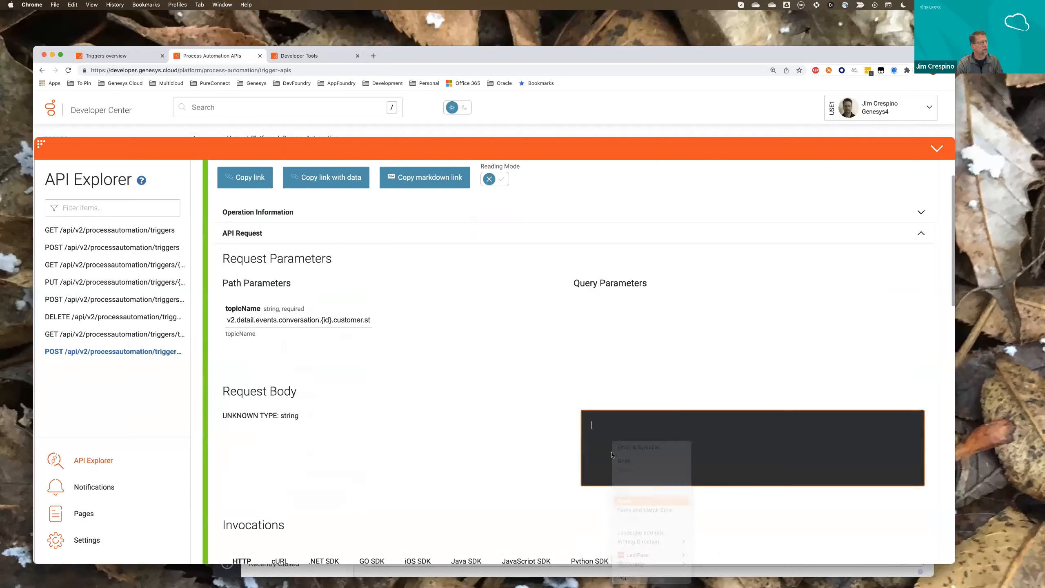
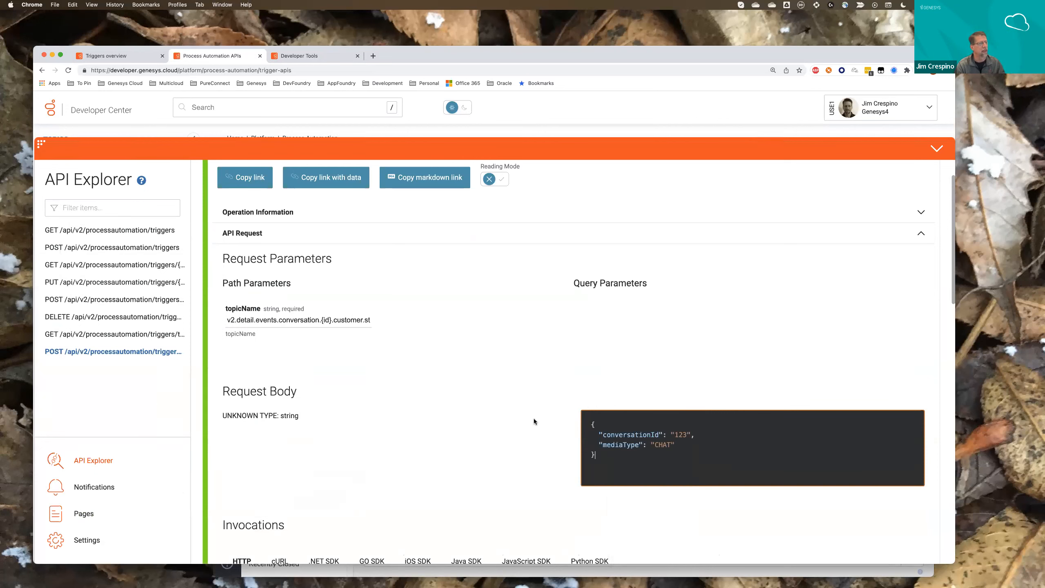
# Execute the customer.start topic test and examine the schema validation and trigger match sections of its response.
pyautogui.scroll(-7, 534, 420)
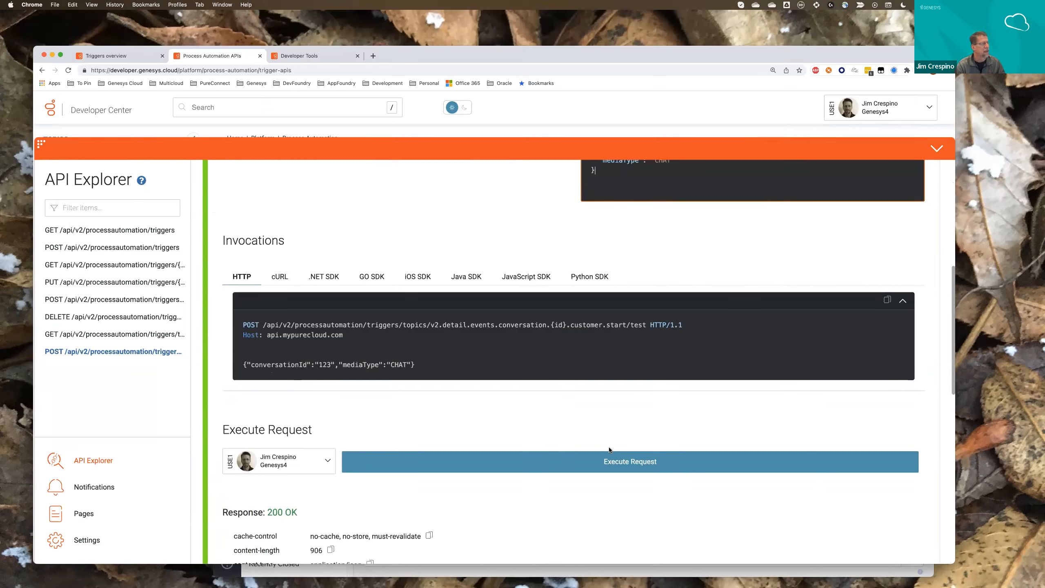
pyautogui.click(611, 462)
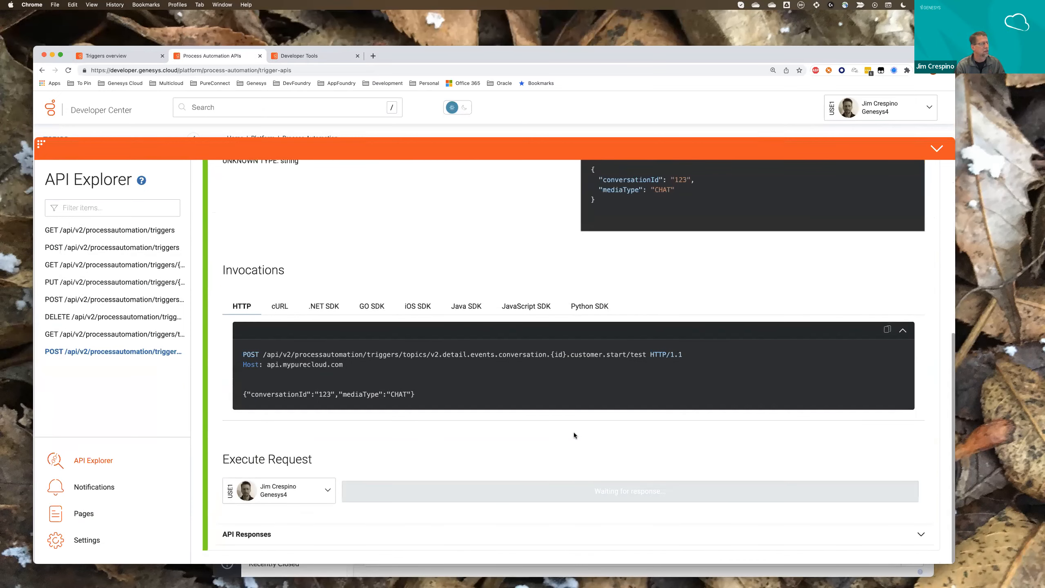
pyautogui.scroll(-6, 574, 435)
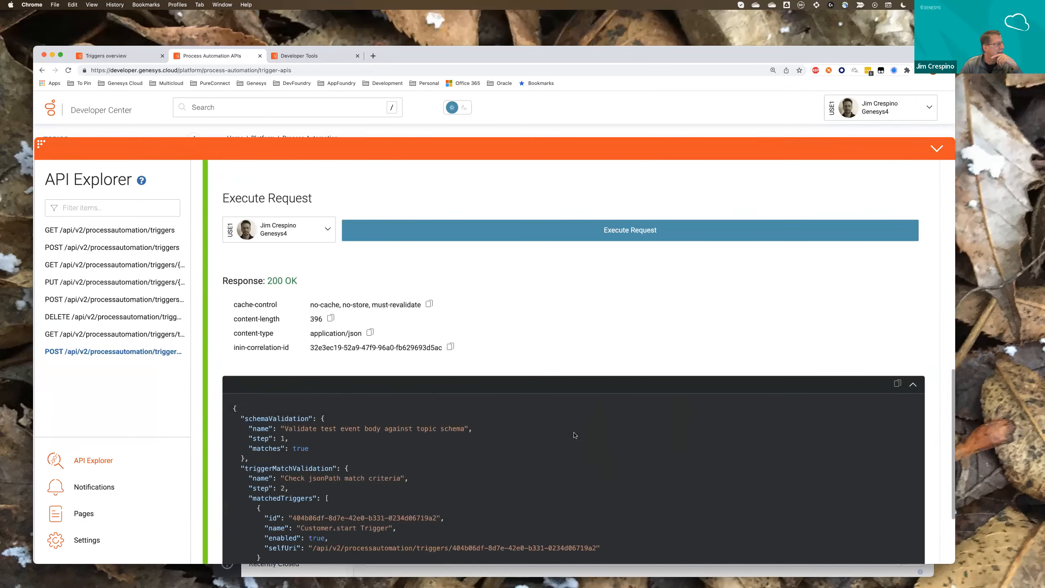
pyautogui.scroll(-3, 580, 435)
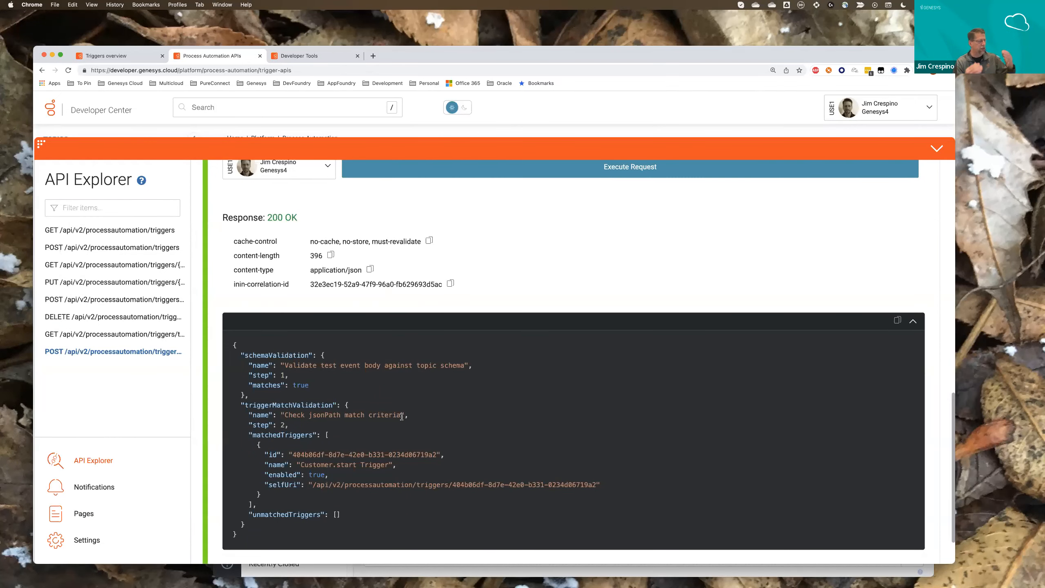
pyautogui.scroll(5, 401, 416)
pyautogui.scroll(-3, 401, 417)
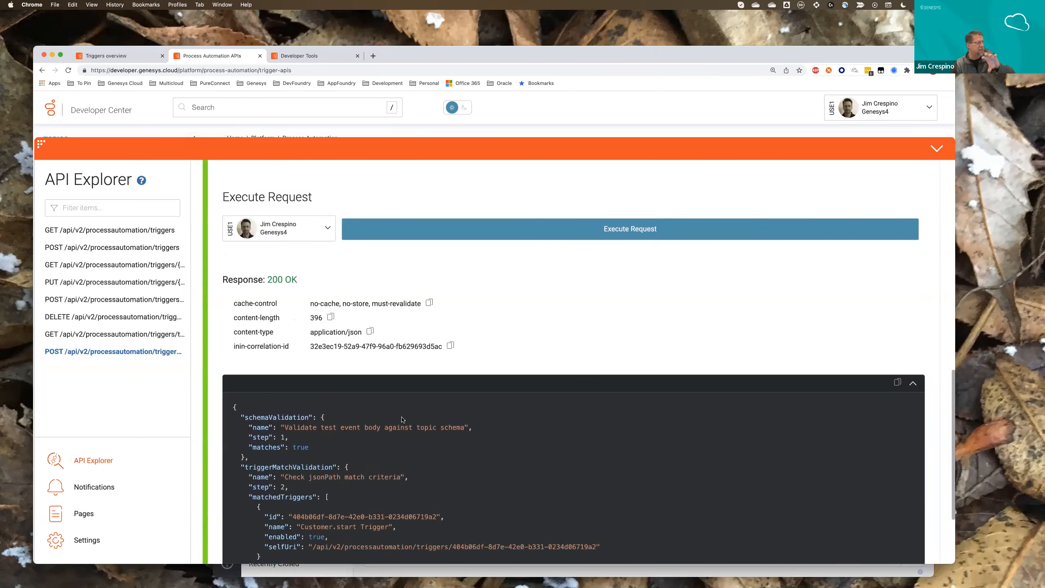
pyautogui.scroll(-2, 402, 420)
pyautogui.scroll(-2, 402, 420)
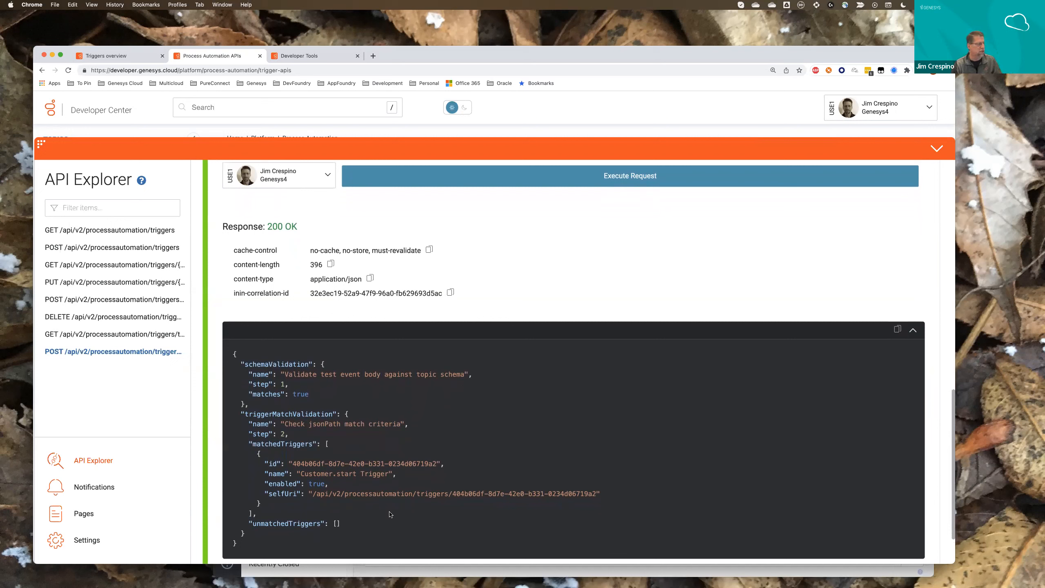
pyautogui.scroll(1, 390, 514)
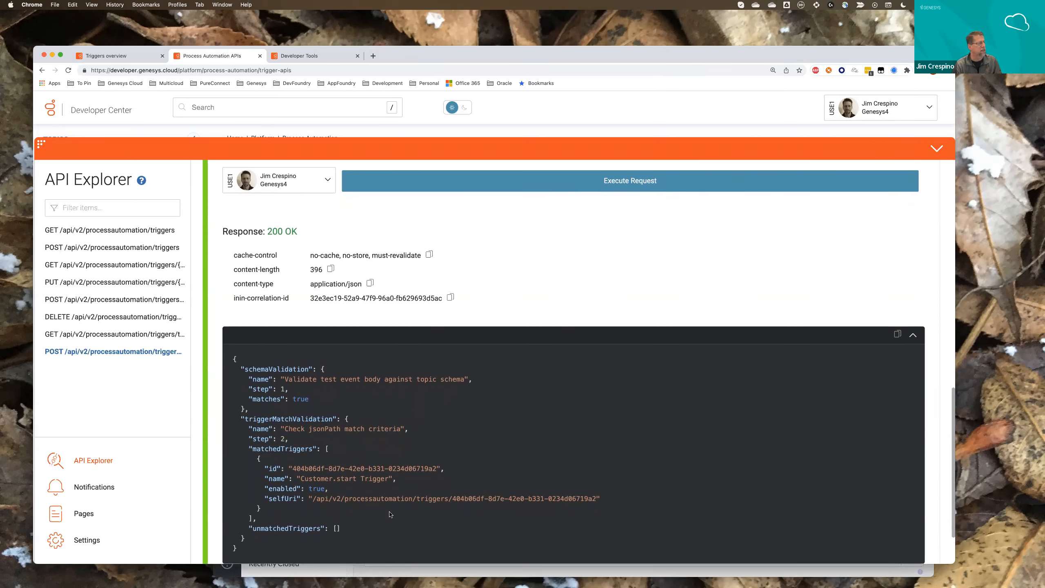
# Change the topic test's topicName to v2.detail.events.conversation.{id}.customer.end.
pyautogui.scroll(15, 389, 514)
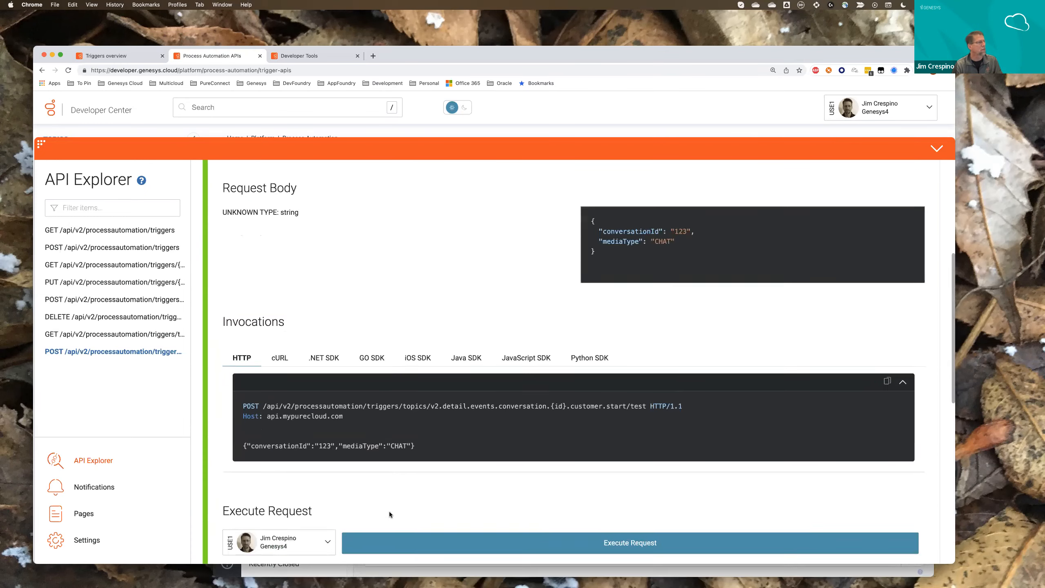
pyautogui.scroll(2, 389, 514)
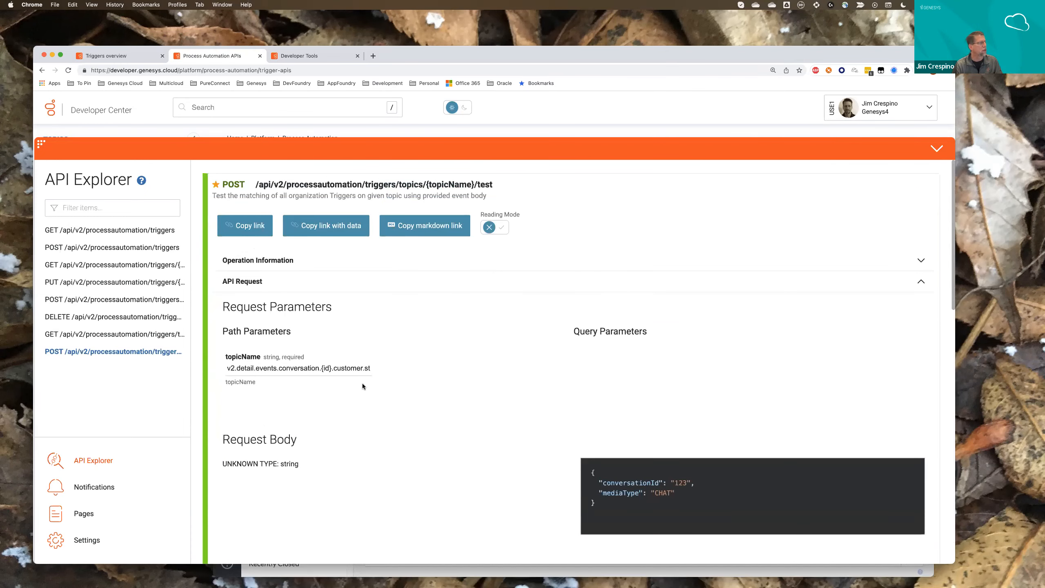
pyautogui.click(363, 366)
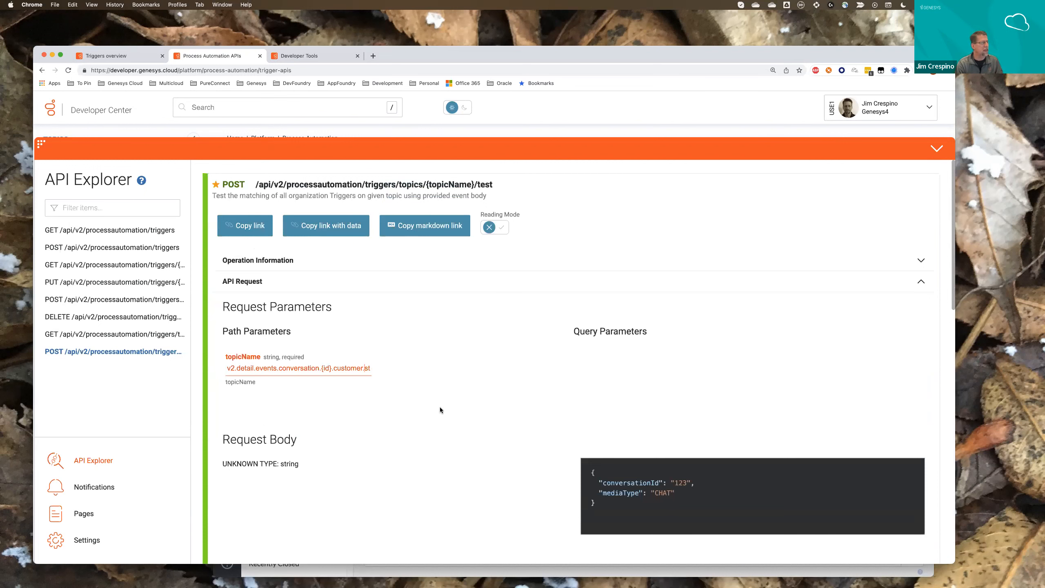
pyautogui.write('end')
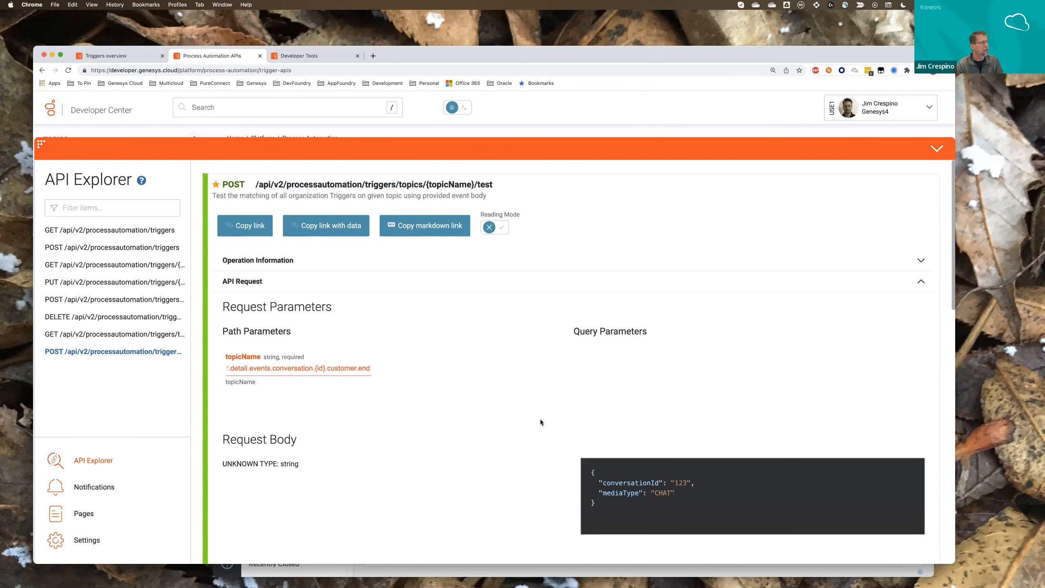
# Execute the customer.end topic test and examine the matched and unmatched triggers in its response.
pyautogui.scroll(-3, 541, 419)
pyautogui.scroll(-5, 542, 419)
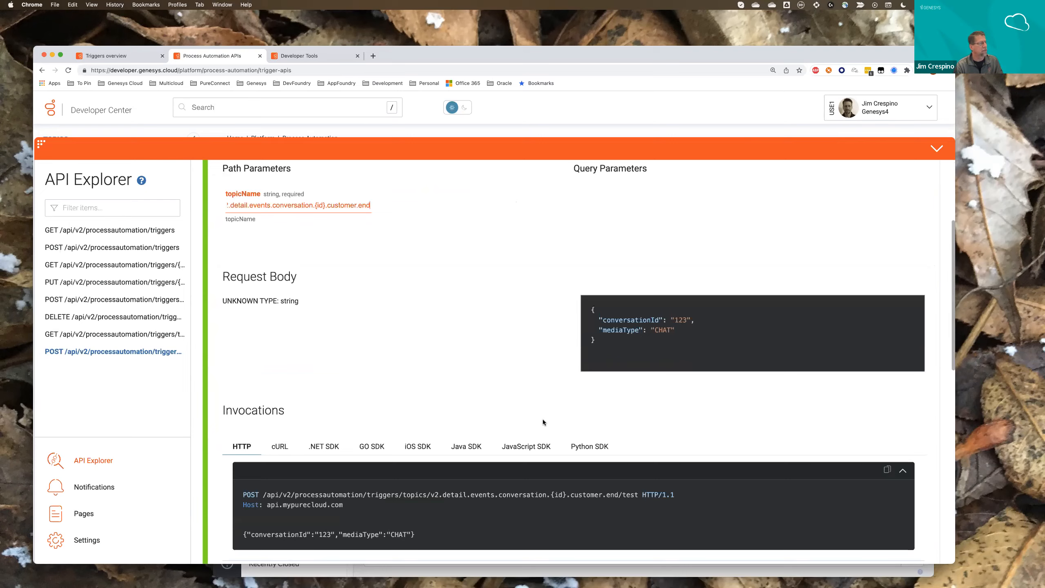
pyautogui.click(611, 484)
pyautogui.scroll(-7, 480, 473)
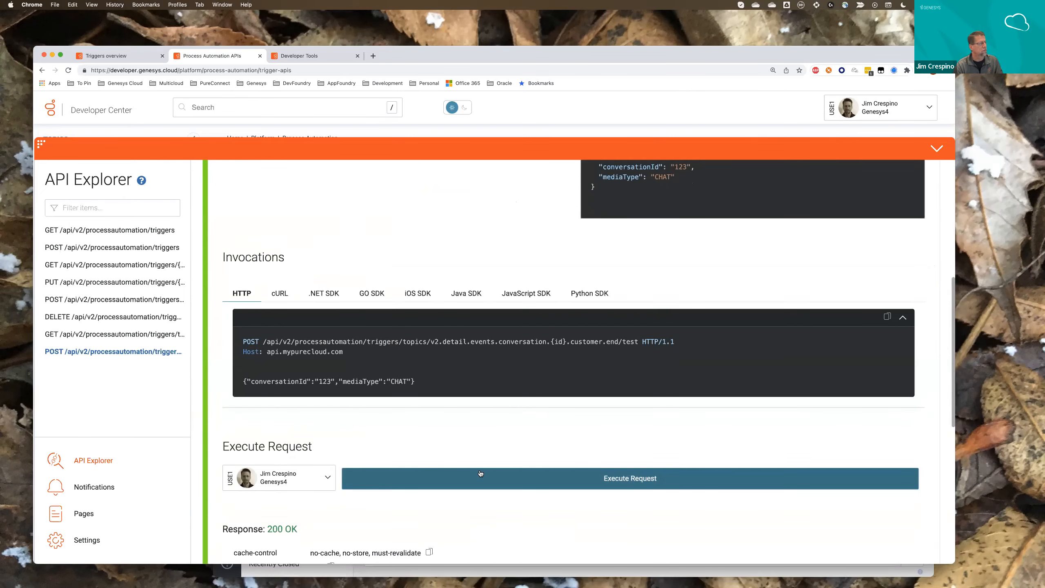
pyautogui.scroll(-1, 480, 473)
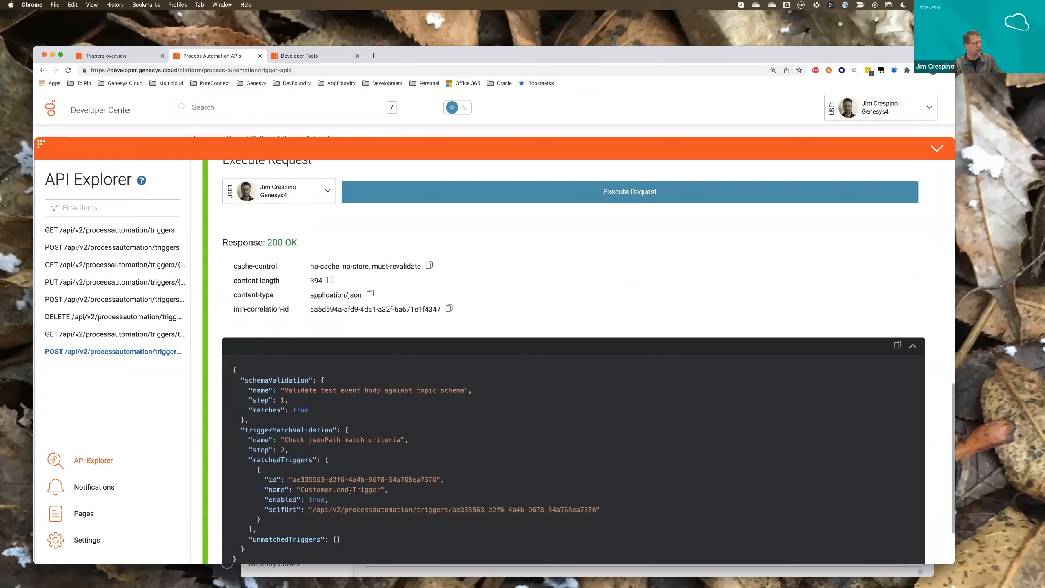
pyautogui.scroll(6, 350, 490)
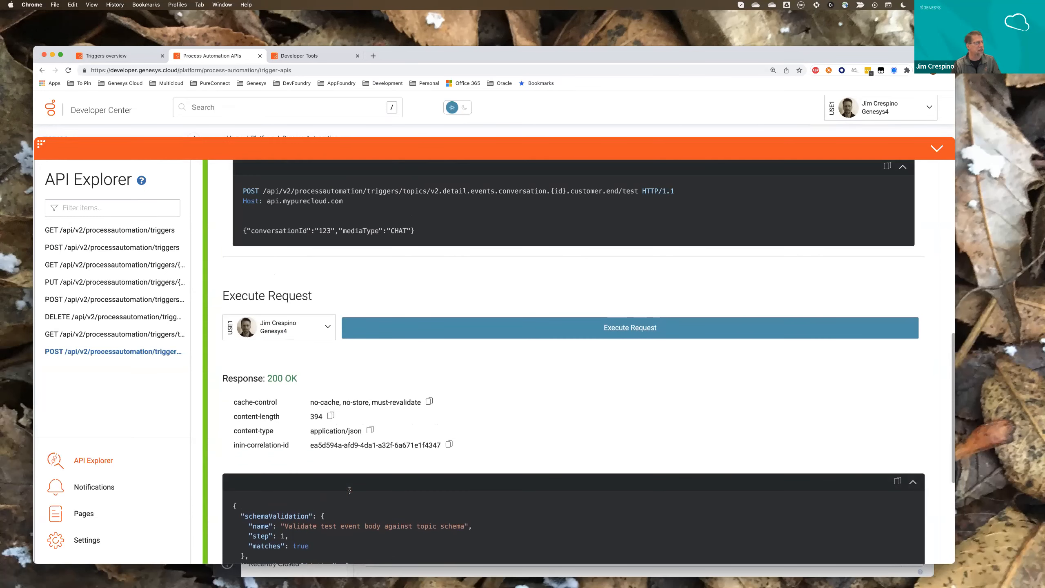
# Set mediaType to VOICE in the request body, execute the trigger test request and review its response.
pyautogui.scroll(2, 350, 490)
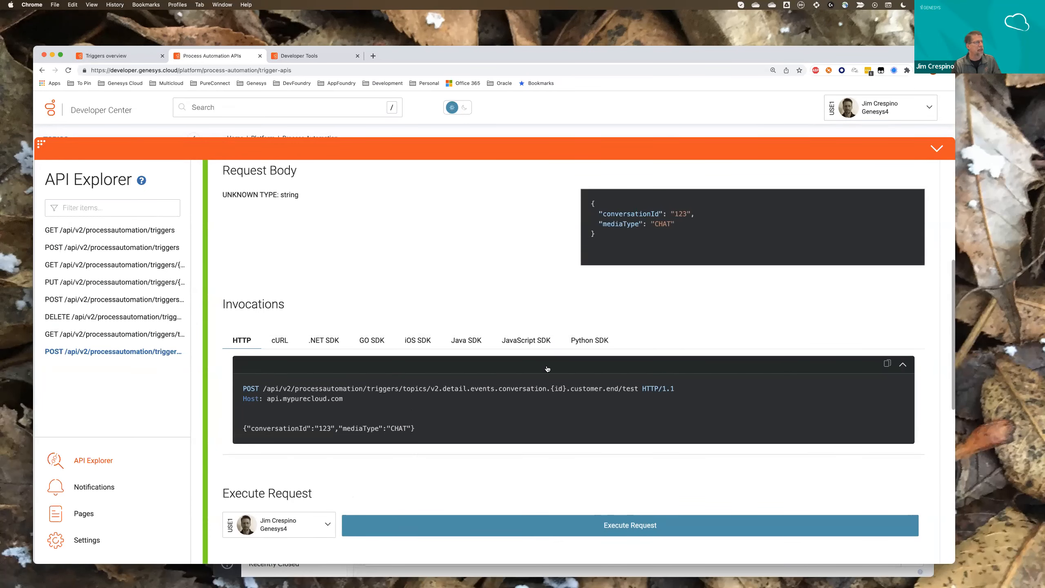
pyautogui.click(673, 227)
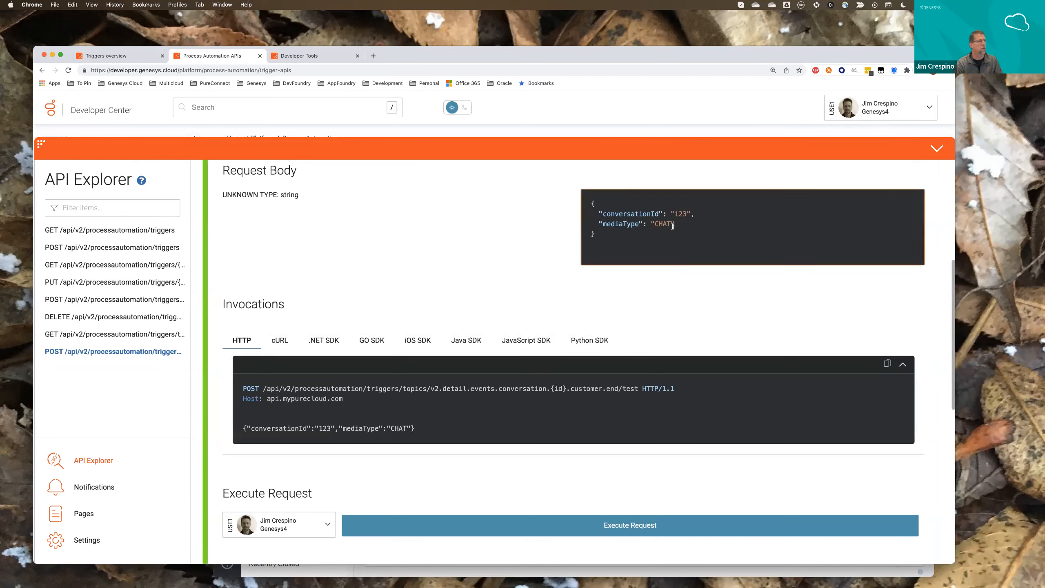
pyautogui.press('BackSpace')
pyautogui.press('BackSpace')
pyautogui.press('BackSpace')
pyautogui.press('BackSpace')
pyautogui.write('VOICE')
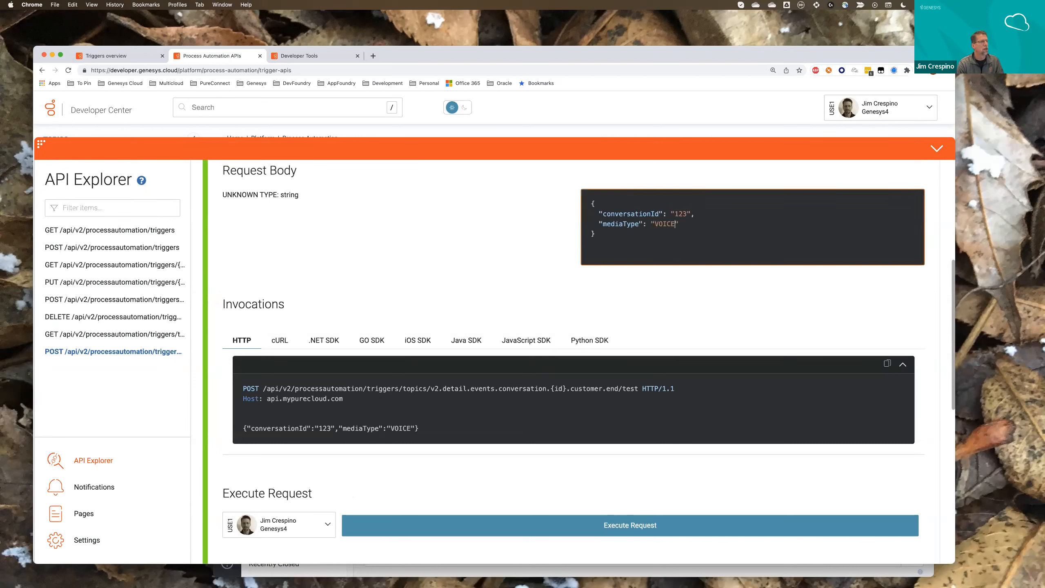
pyautogui.click(621, 529)
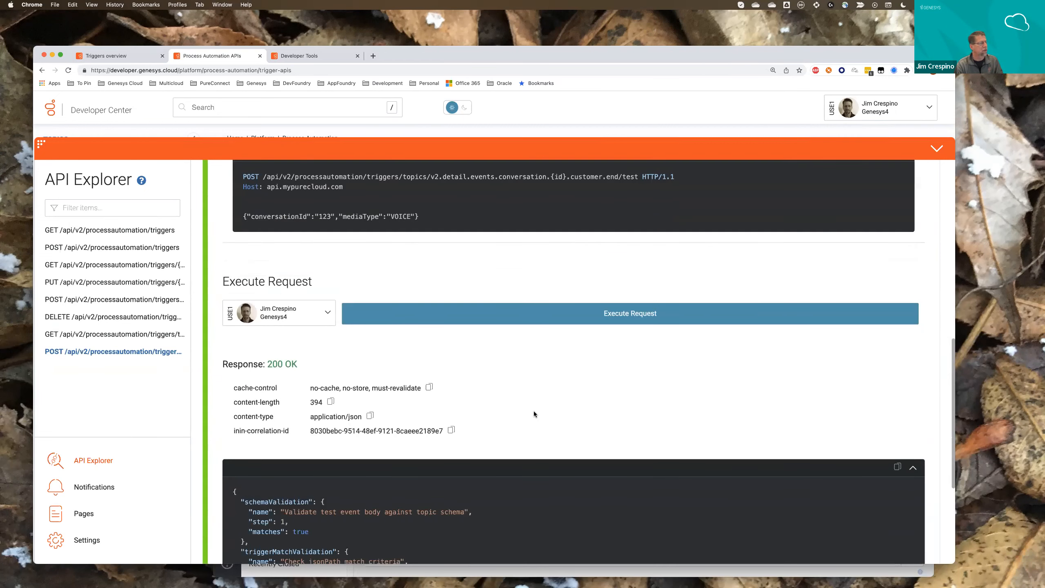
pyautogui.scroll(-3, 534, 412)
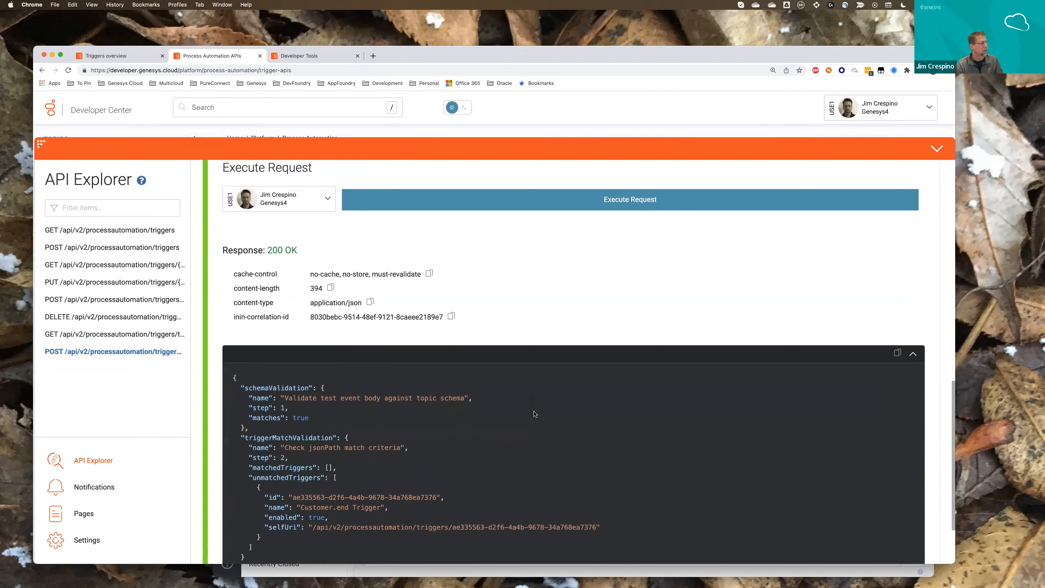
pyautogui.scroll(-1, 534, 413)
# Check the topic name and request body, execute the customer.end trigger test again and inspect the matched and unmatched triggers.
pyautogui.scroll(12, 534, 413)
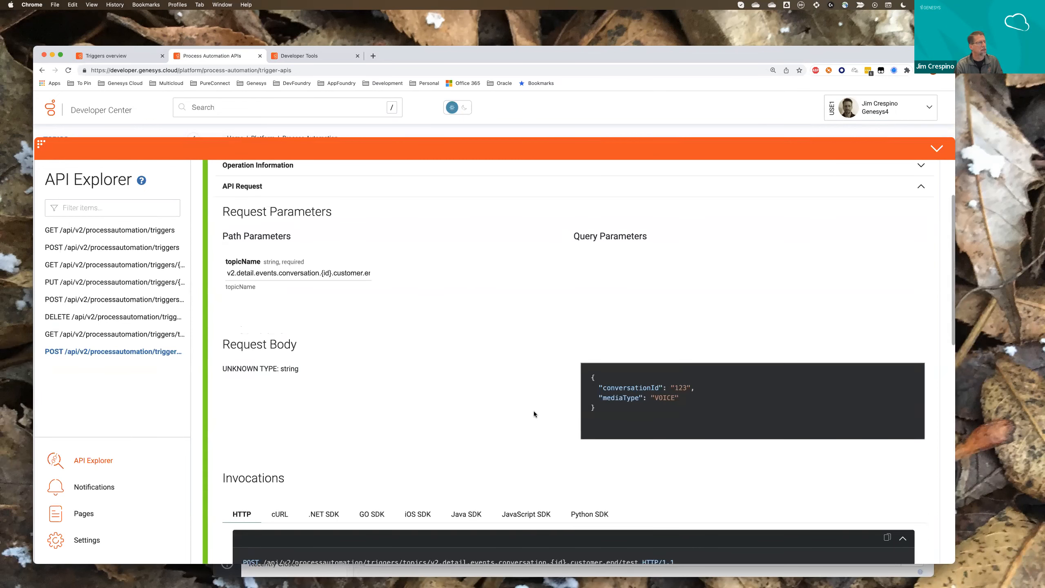
pyautogui.scroll(3, 534, 411)
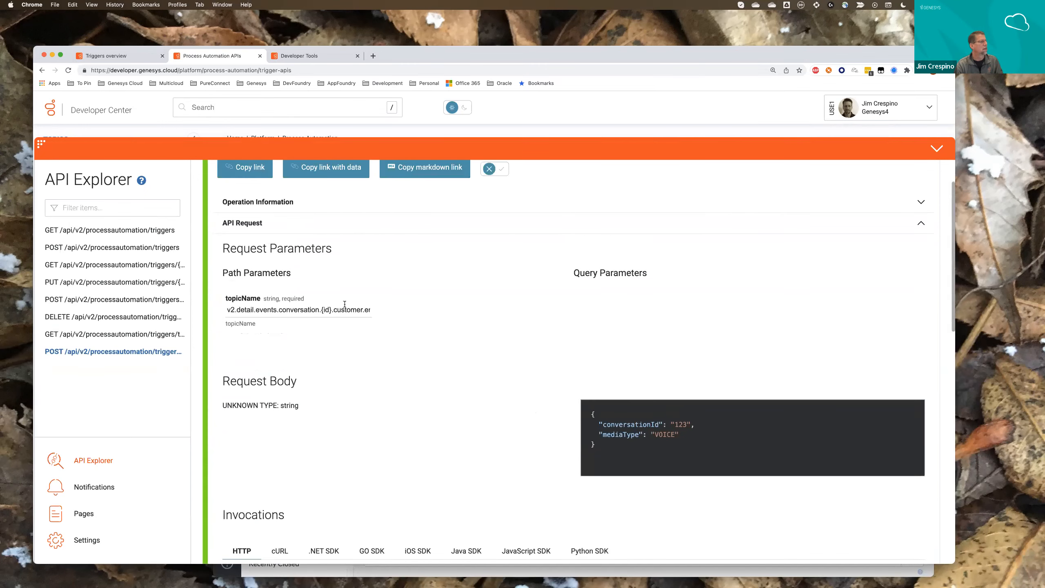
pyautogui.scroll(-10, 529, 362)
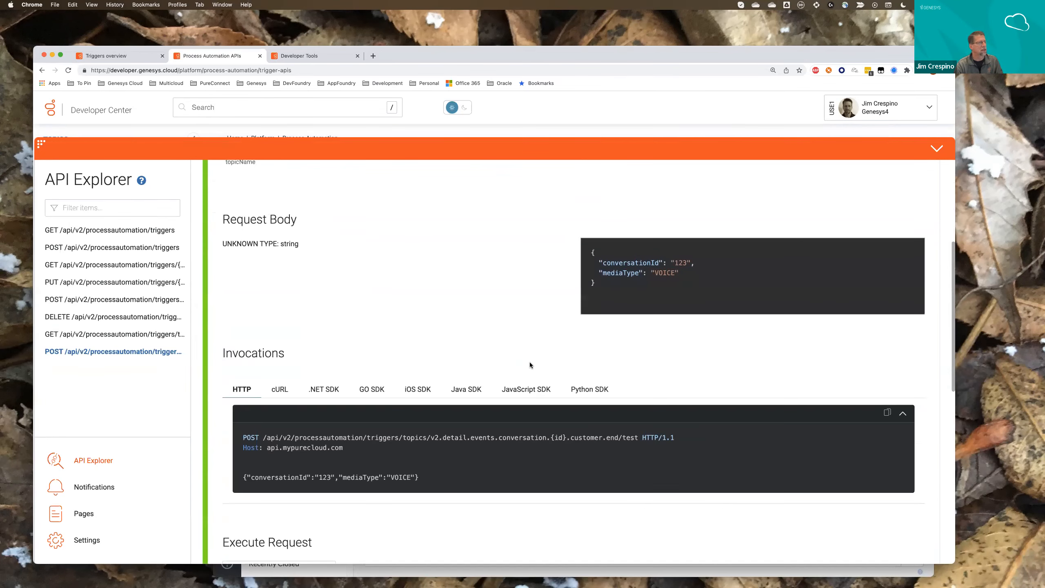
pyautogui.scroll(5, 586, 379)
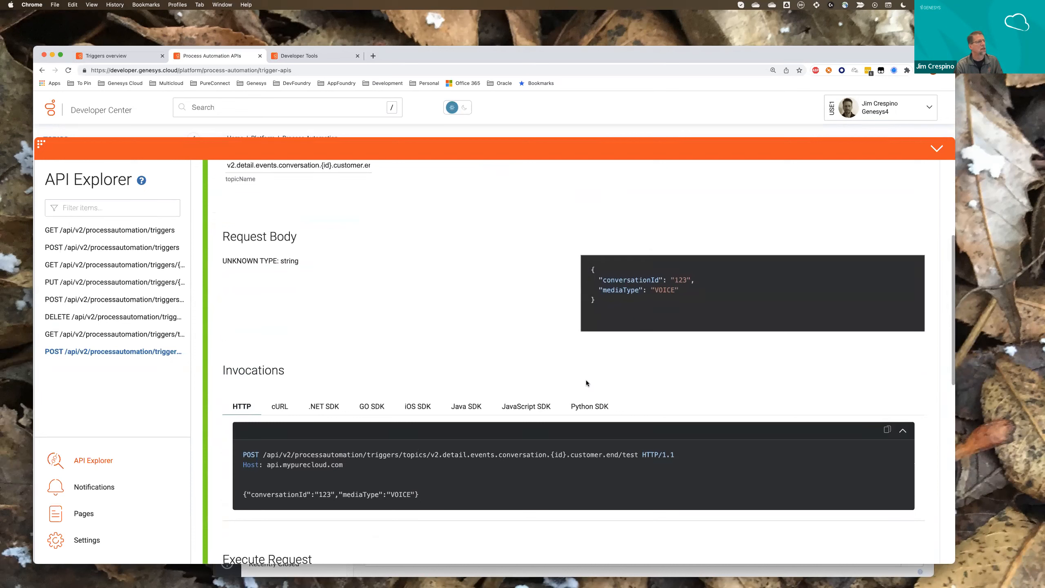
pyautogui.scroll(-5, 586, 381)
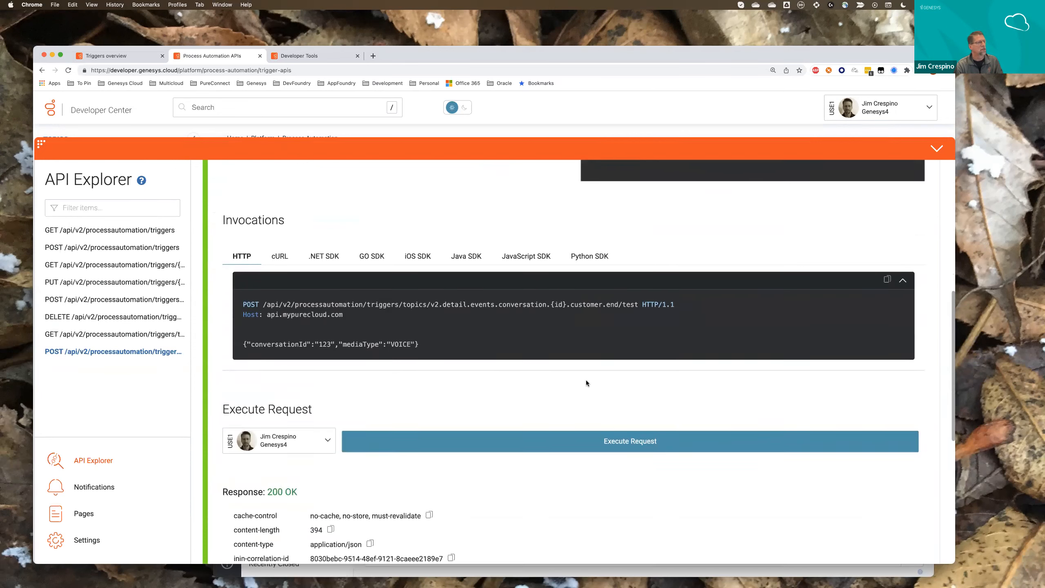
pyautogui.click(612, 391)
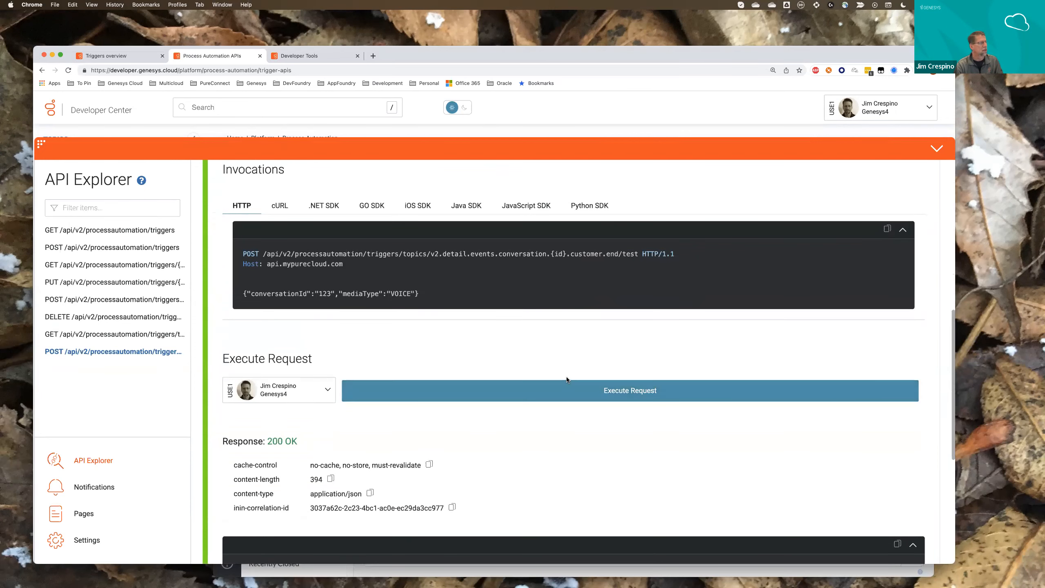
pyautogui.scroll(-5, 492, 375)
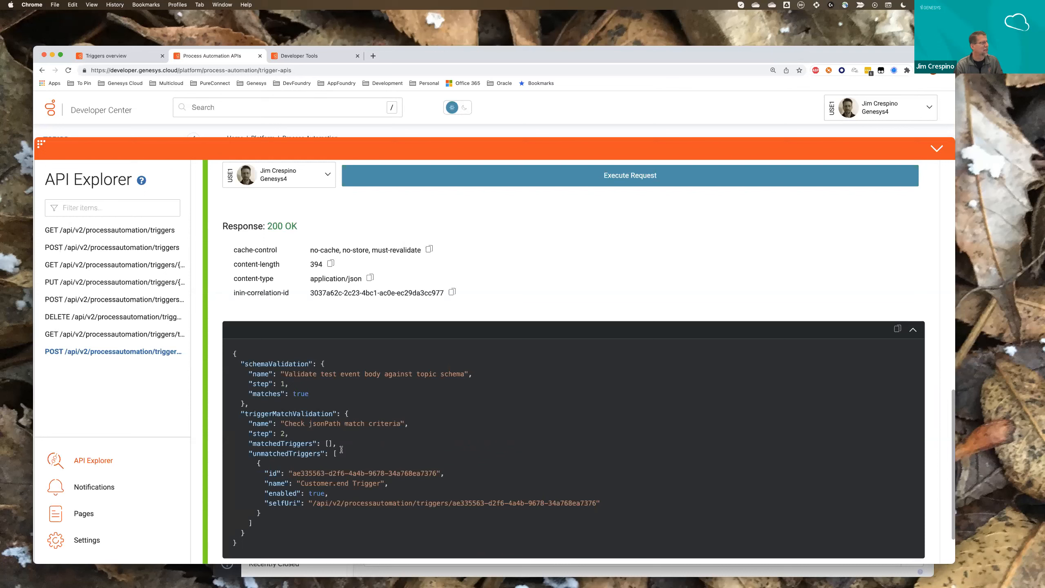
# Execute the GET /api/v2/processautomation/triggers request and examine the match criteria of the Customer.end Trigger.
pyautogui.click(114, 231)
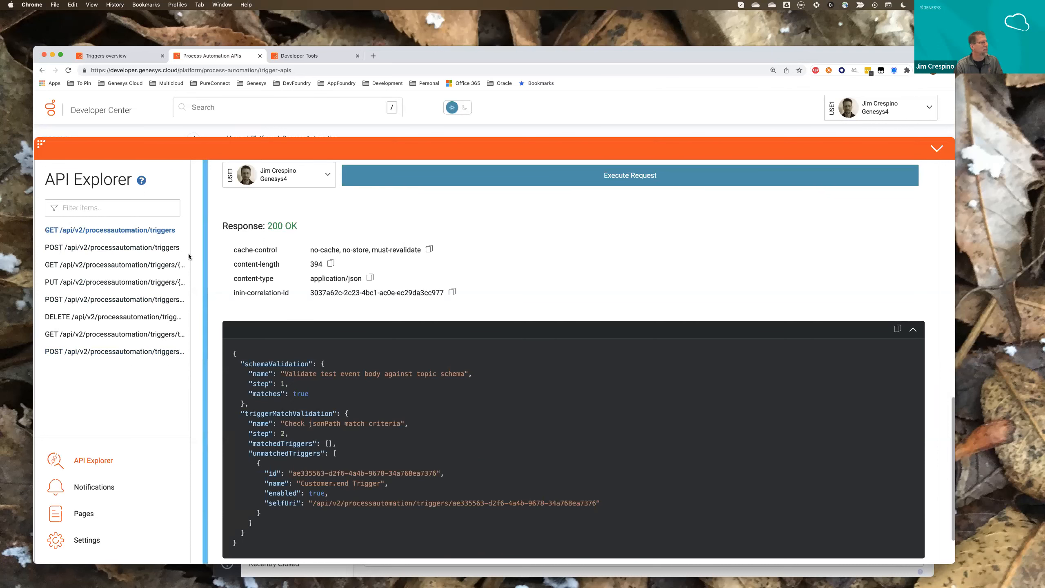
pyautogui.click(625, 177)
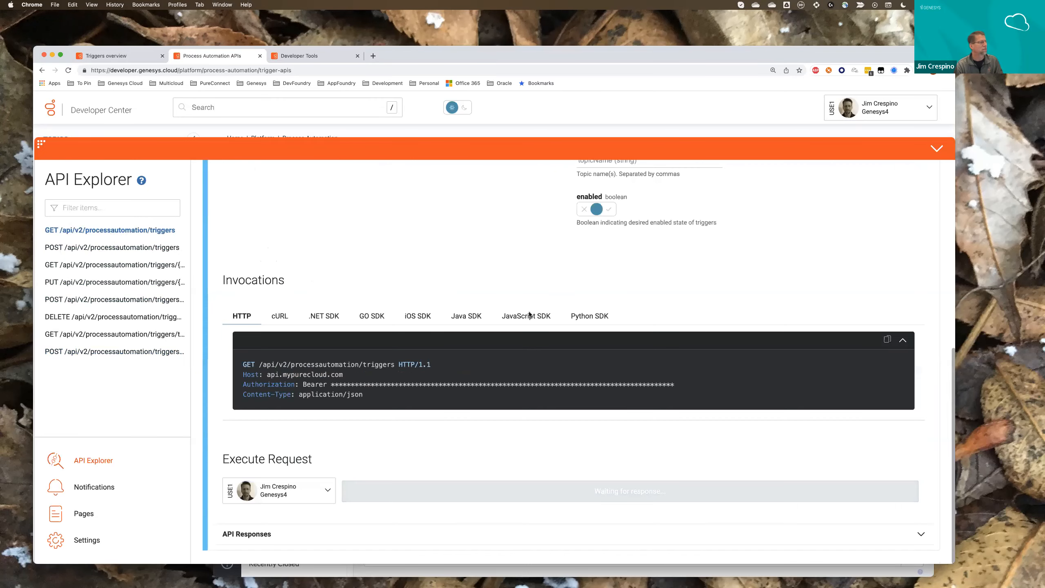
pyautogui.scroll(-5, 431, 454)
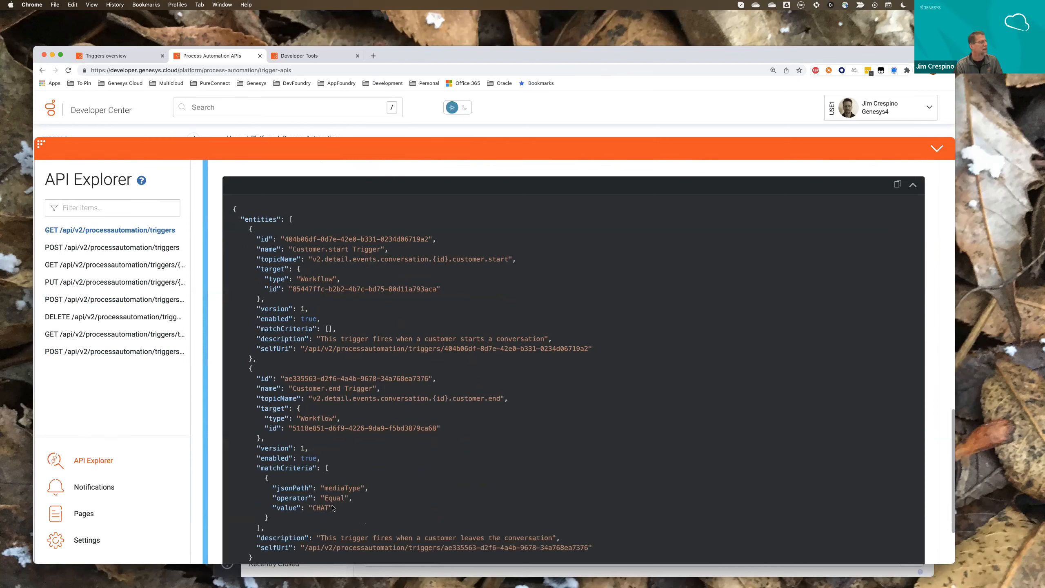
# In the Developer Tools API Explorer, set topicName to v2.detail.events.conversation.{id}.customer.end and send the test request with the CHAT body.
pyautogui.click(312, 56)
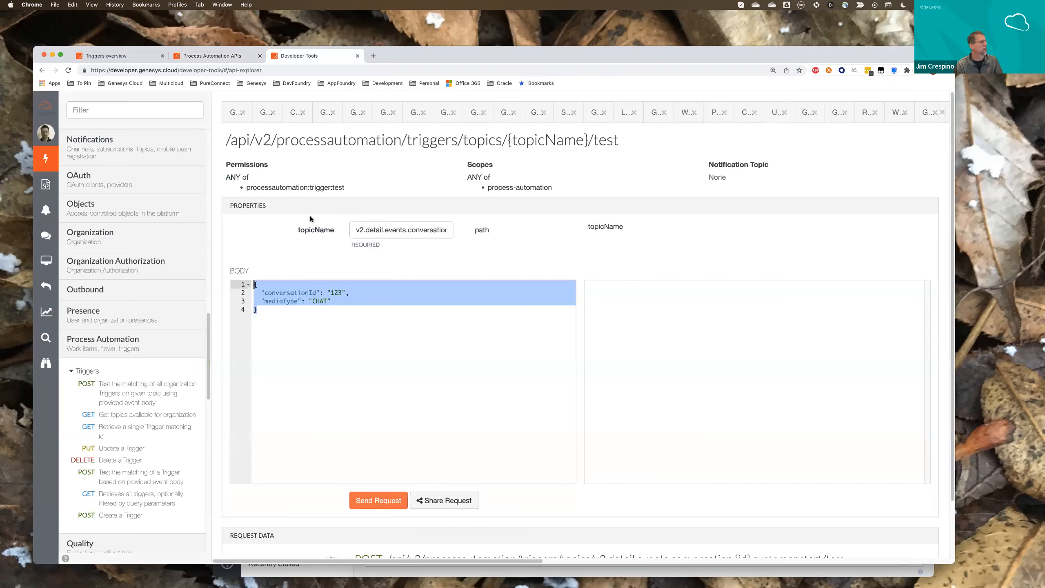
pyautogui.click(418, 227)
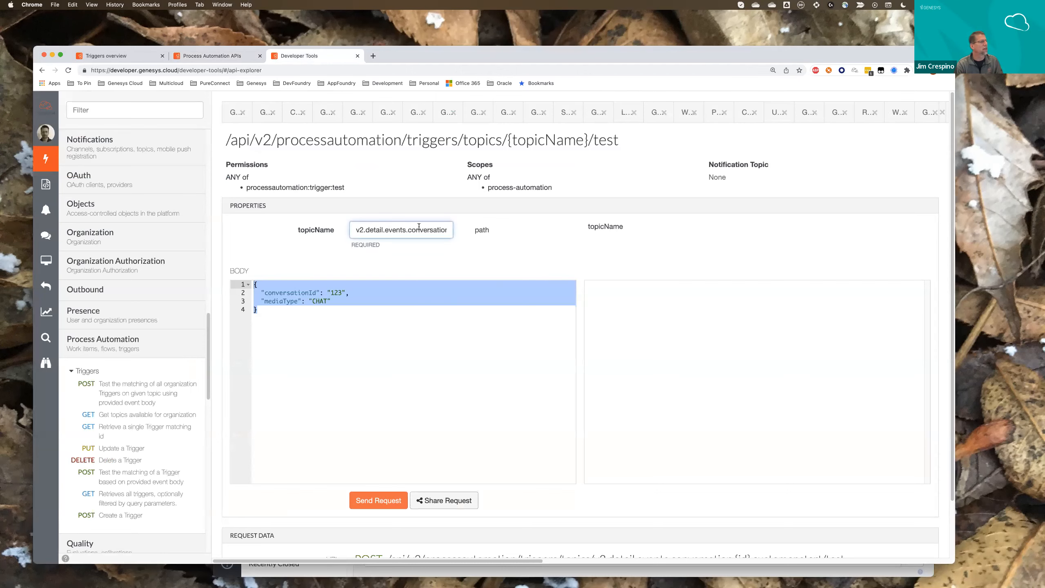
pyautogui.scroll(-2, 419, 227)
pyautogui.press('Right')
pyautogui.press('Right')
pyautogui.press('Right')
pyautogui.press('Right')
pyautogui.press('Right')
pyautogui.press('Right')
pyautogui.press('Right')
pyautogui.press('Right')
pyautogui.press('Right')
pyautogui.press('Right')
pyautogui.press('Right')
pyautogui.press('Right')
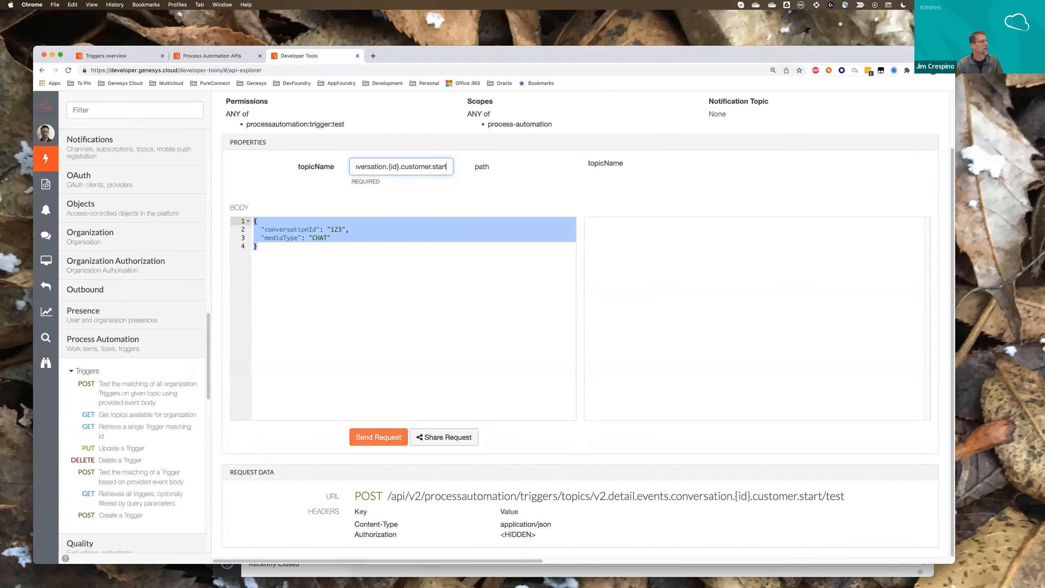
pyautogui.press('BackSpace')
pyautogui.press('BackSpace')
pyautogui.press('BackSpace')
pyautogui.press('BackSpace')
pyautogui.press('BackSpace')
pyautogui.write('END')
pyautogui.press('BackSpace')
pyautogui.press('BackSpace')
pyautogui.press('BackSpace')
pyautogui.write('end')
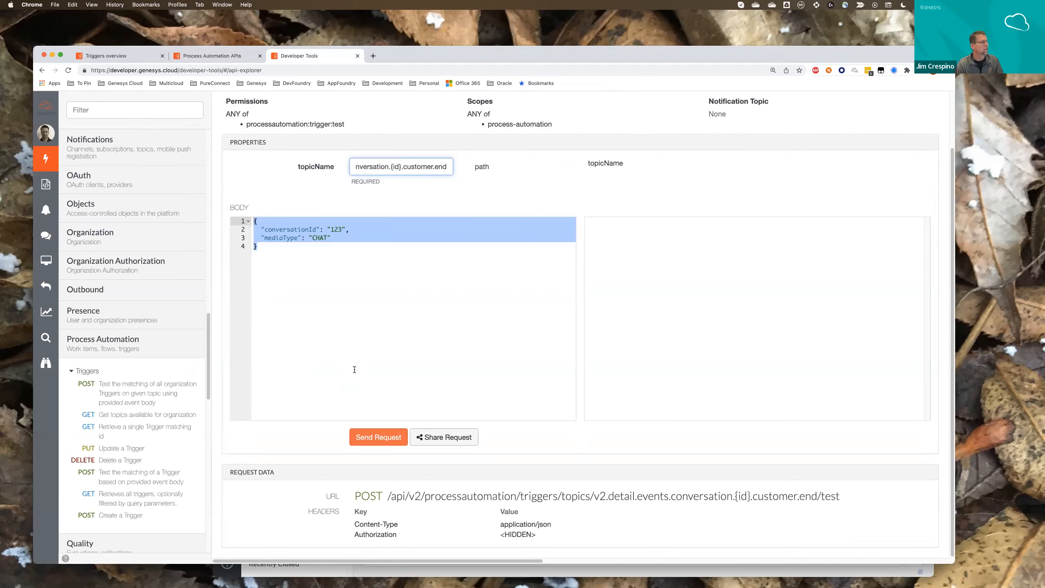
pyautogui.click(379, 433)
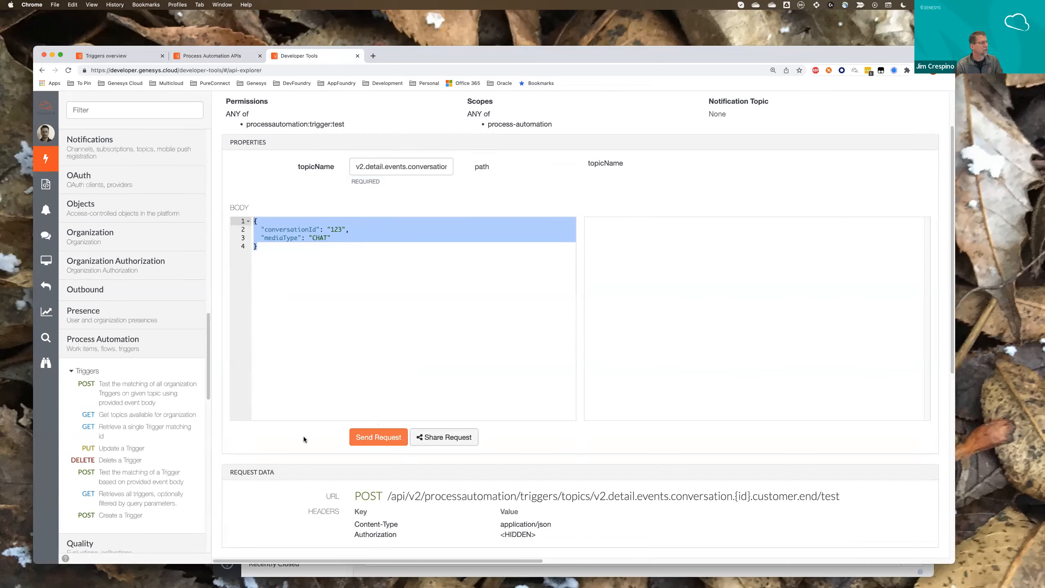
pyautogui.scroll(-3, 303, 436)
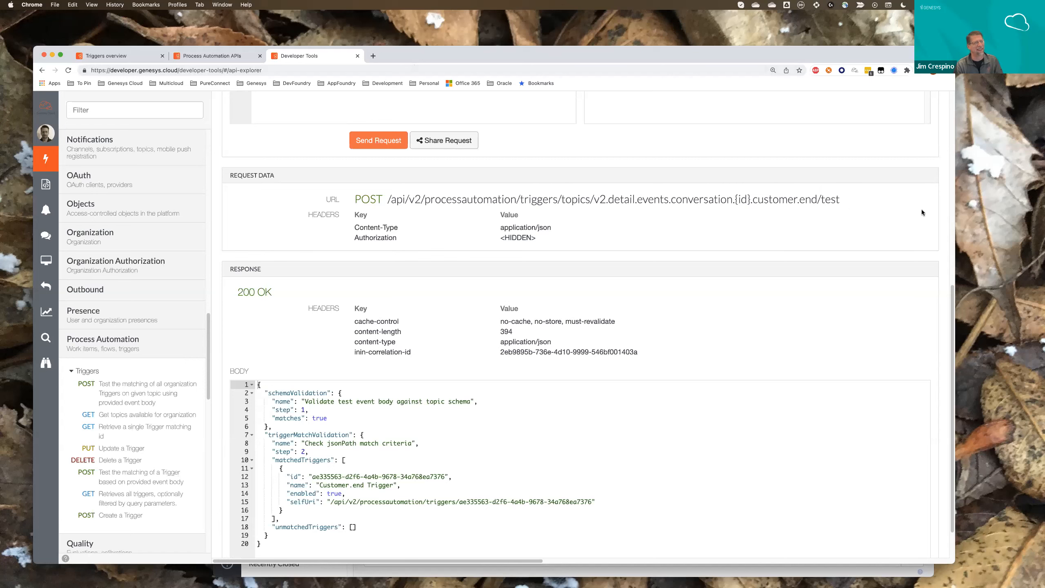
# Switch to the Genesys Cloud agent window and answer a new test web chat started from the chat tester.
pyautogui.click(362, 568)
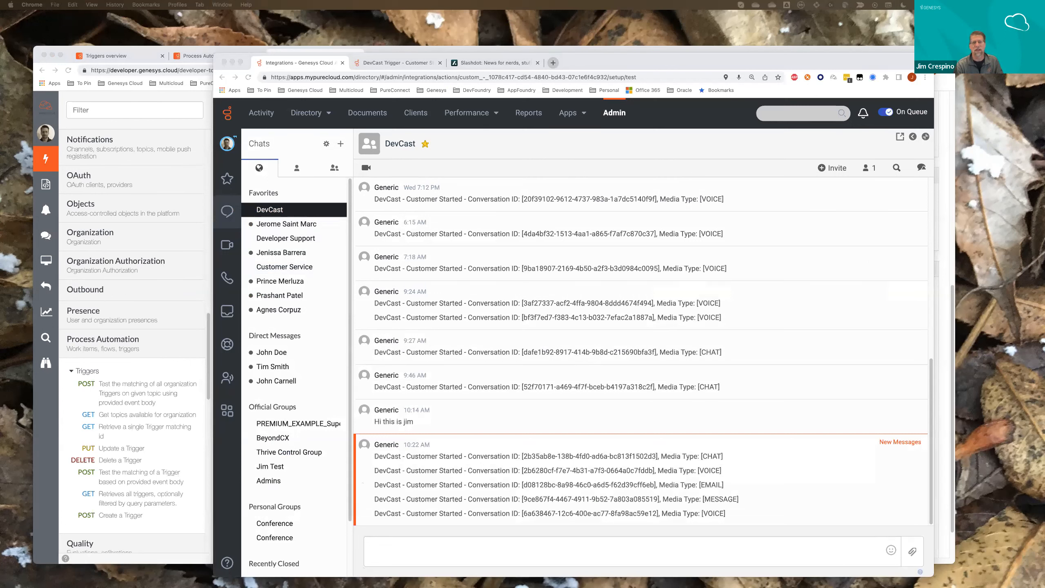
pyautogui.moveTo(1044, 207); pyautogui.dragTo(1036, 234)
pyautogui.click(822, 166)
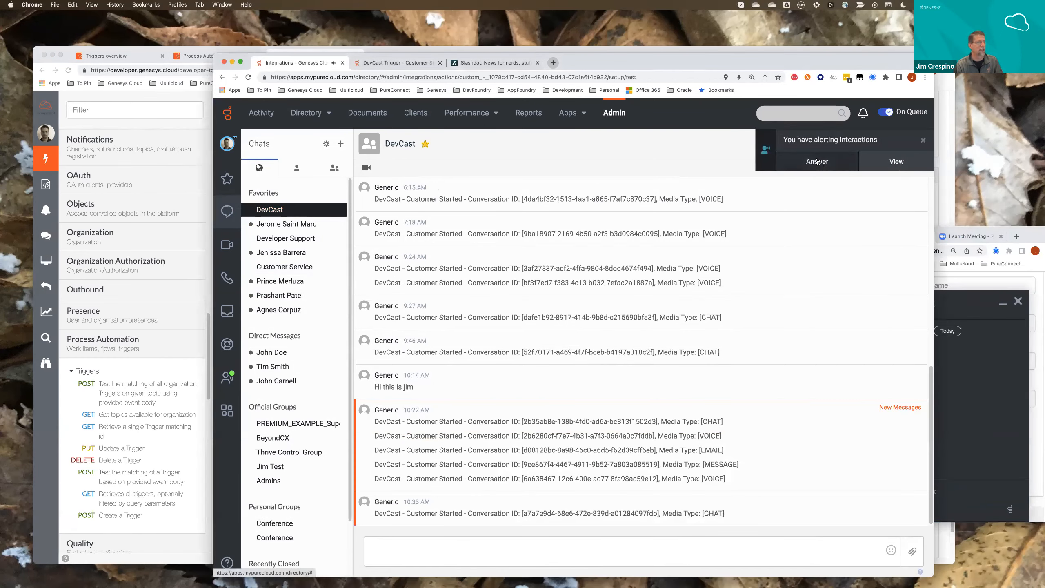
pyautogui.click(817, 161)
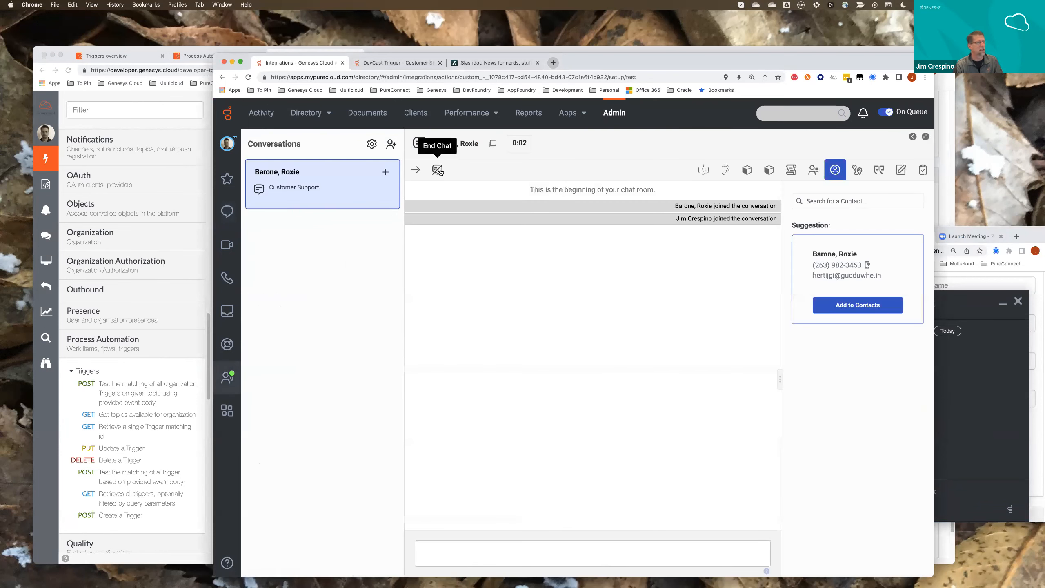
# End the chat session from the customer's Live Chat widget and close the widget.
pyautogui.click(1014, 389)
pyautogui.click(1018, 301)
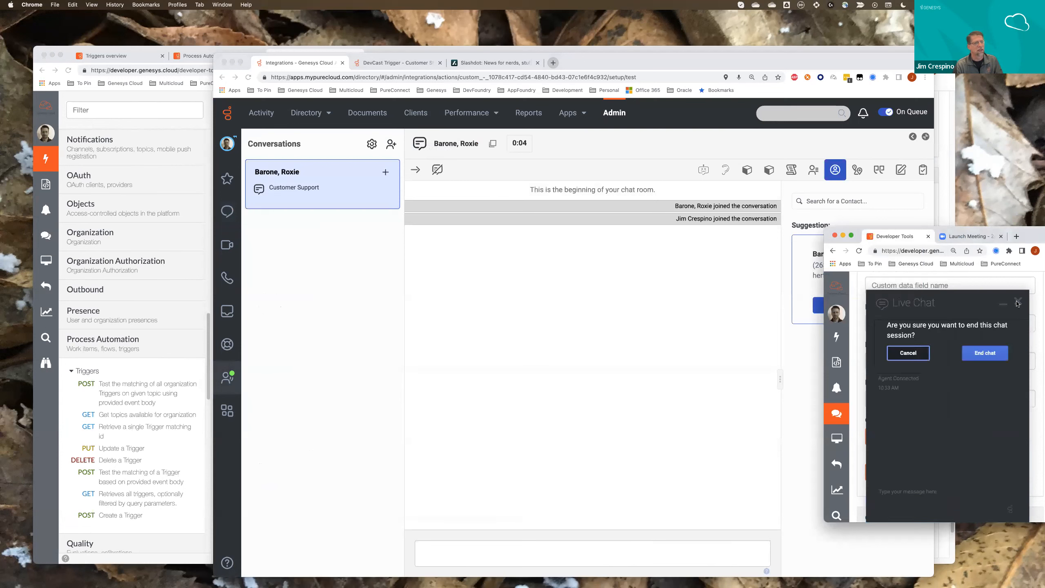
pyautogui.click(984, 354)
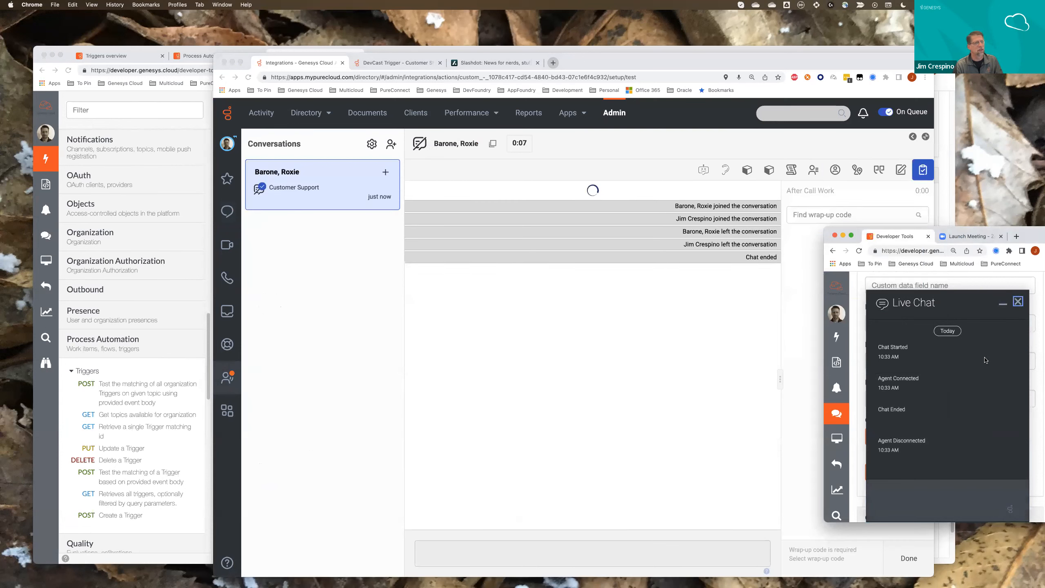
pyautogui.click(1018, 302)
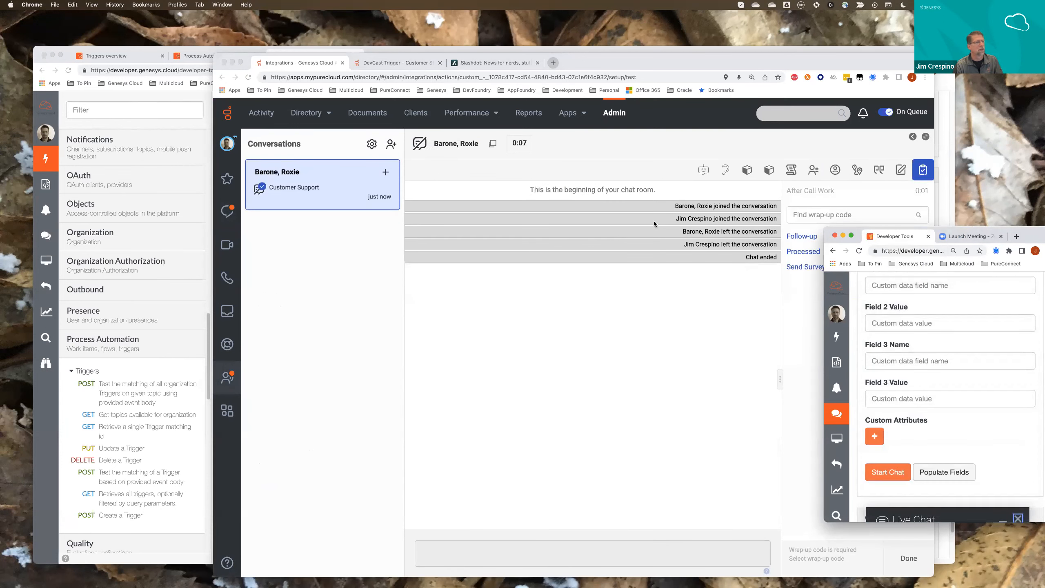
# Complete the after call work with the Processed wrap-up code and return to the DevCast chat room.
pyautogui.click(718, 314)
pyautogui.click(803, 251)
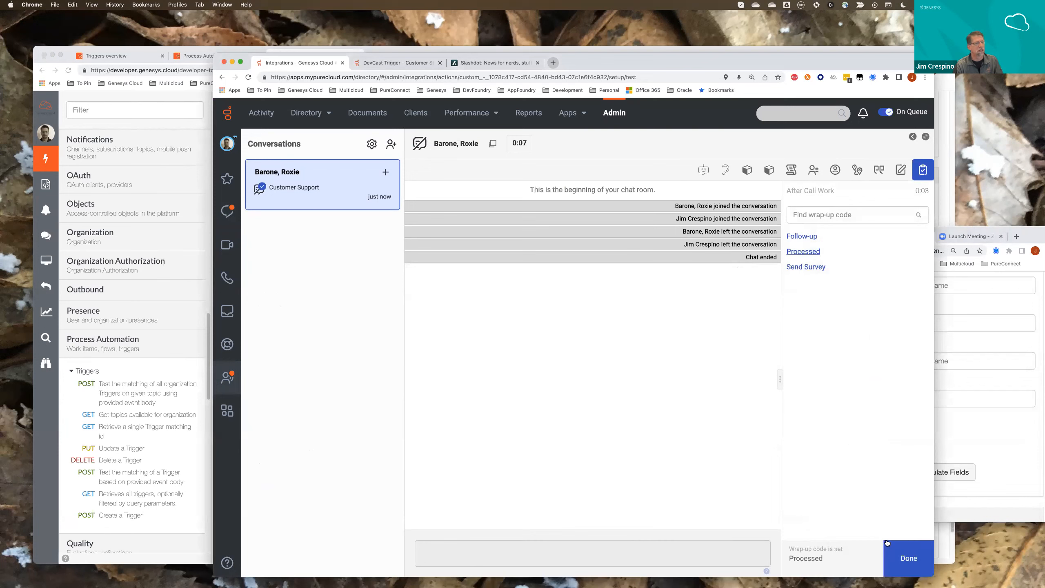
pyautogui.click(898, 558)
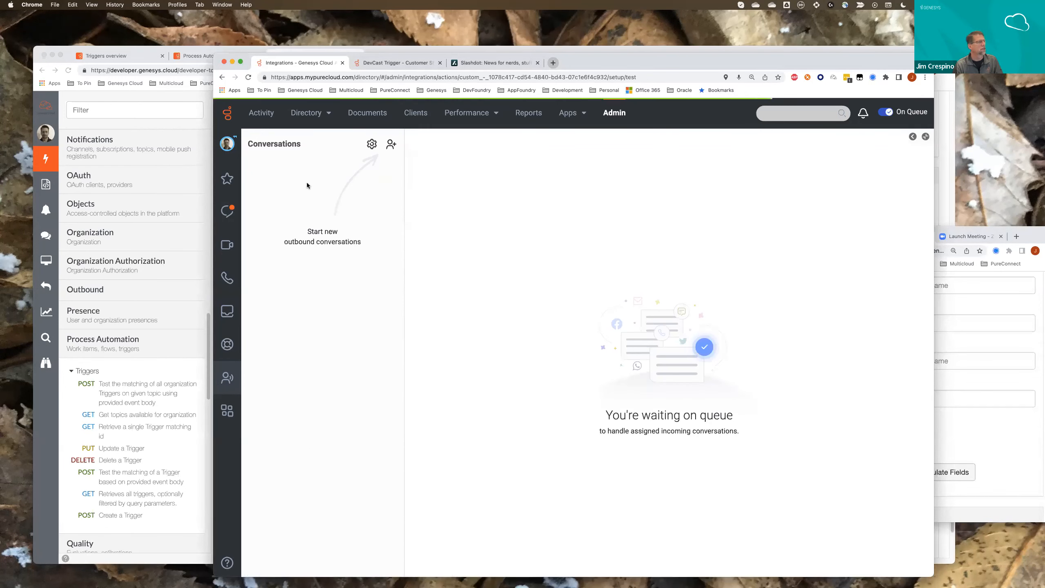
pyautogui.click(227, 210)
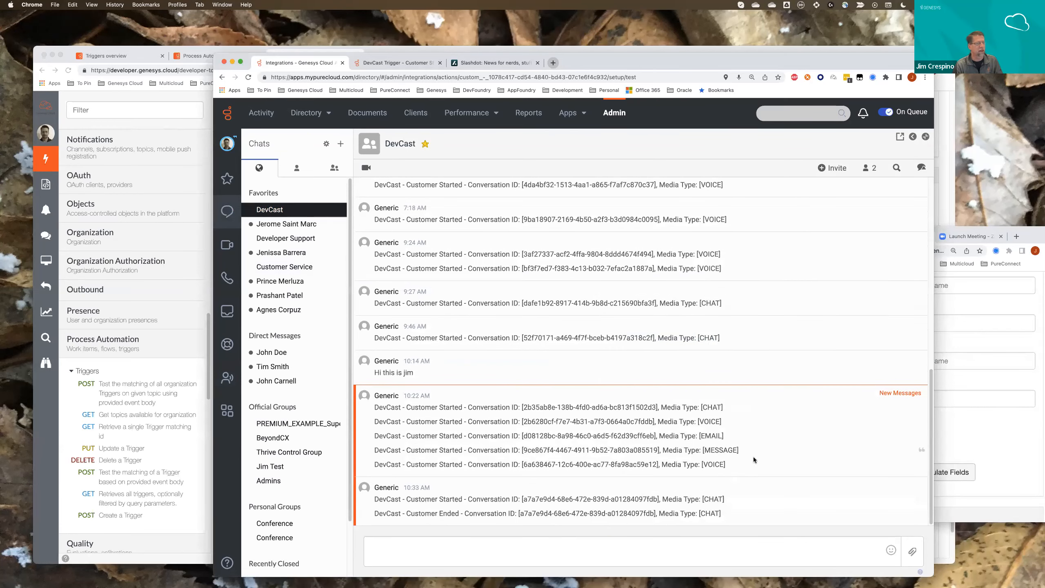
# Move the chat tester aside, bring in the Skype window and call PureCloud 2040 with the microphone muted.
pyautogui.moveTo(1033, 237); pyautogui.dragTo(1044, 237)
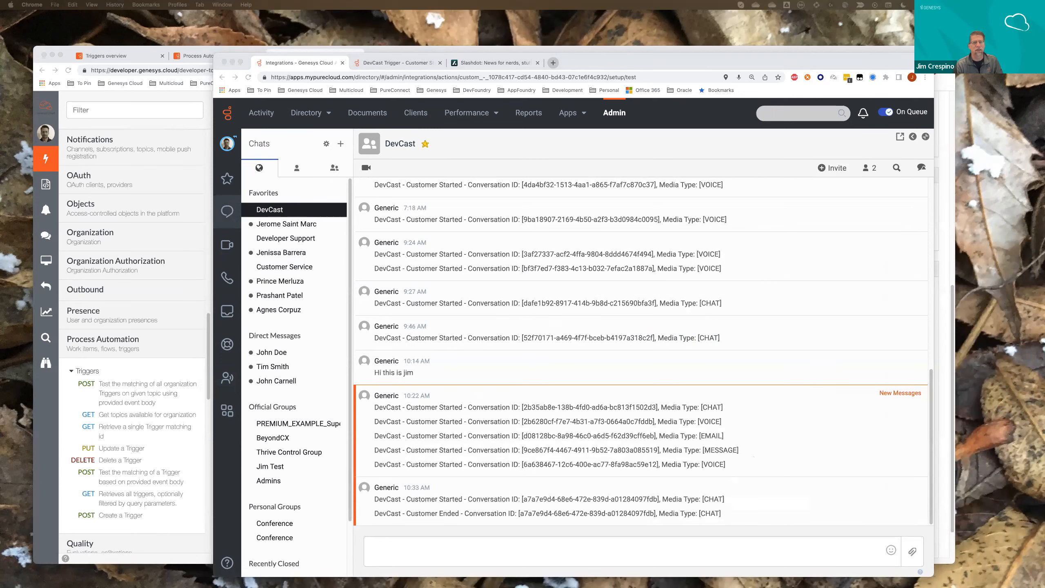
pyautogui.moveTo(1043, 209); pyautogui.dragTo(987, 217)
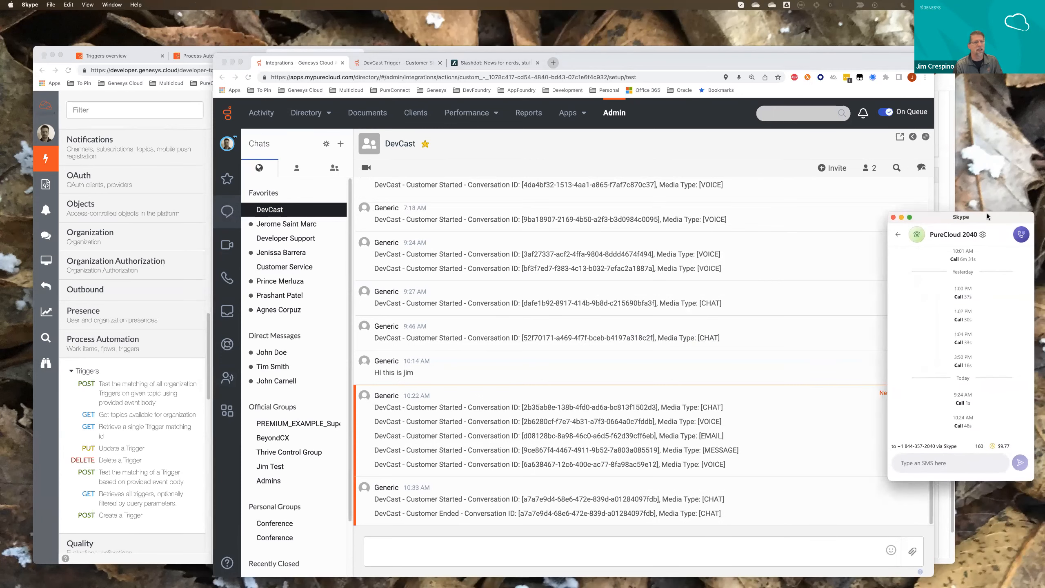
pyautogui.click(1020, 234)
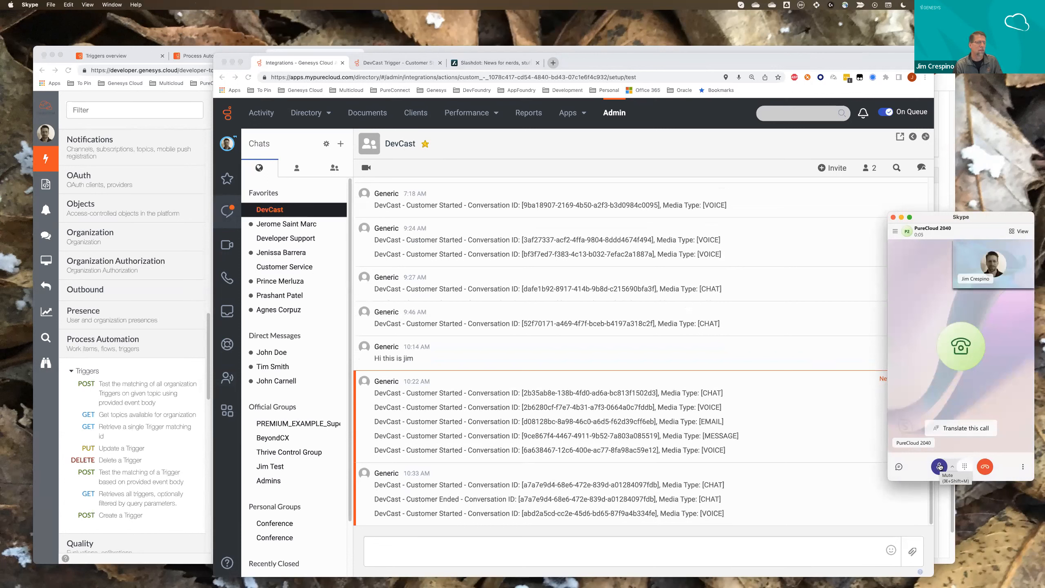
pyautogui.click(939, 466)
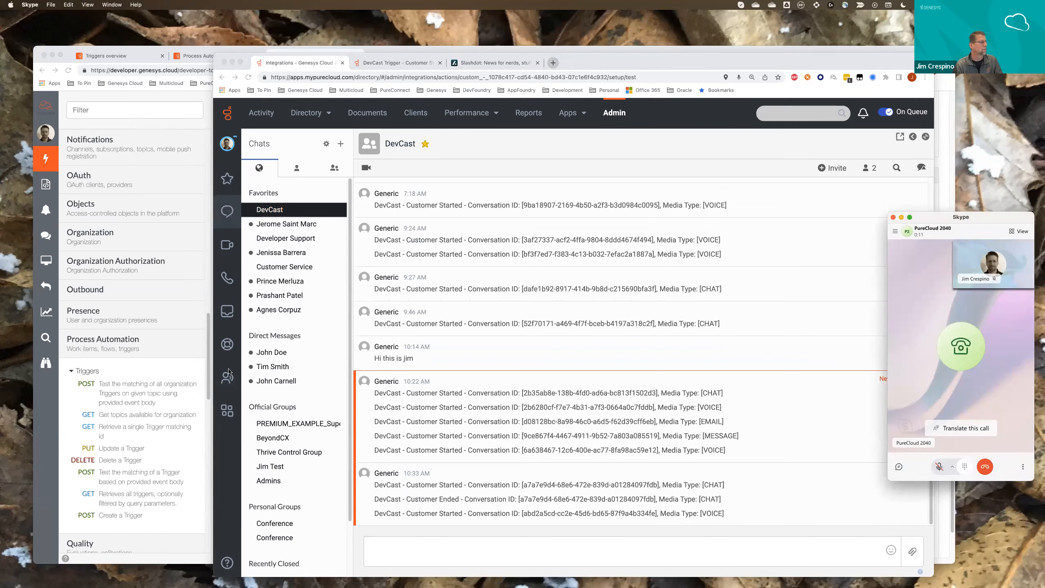
# Answer the incoming Customer Support voice call in the Genesys Cloud agent window and disconnect it once connected.
pyautogui.click(228, 372)
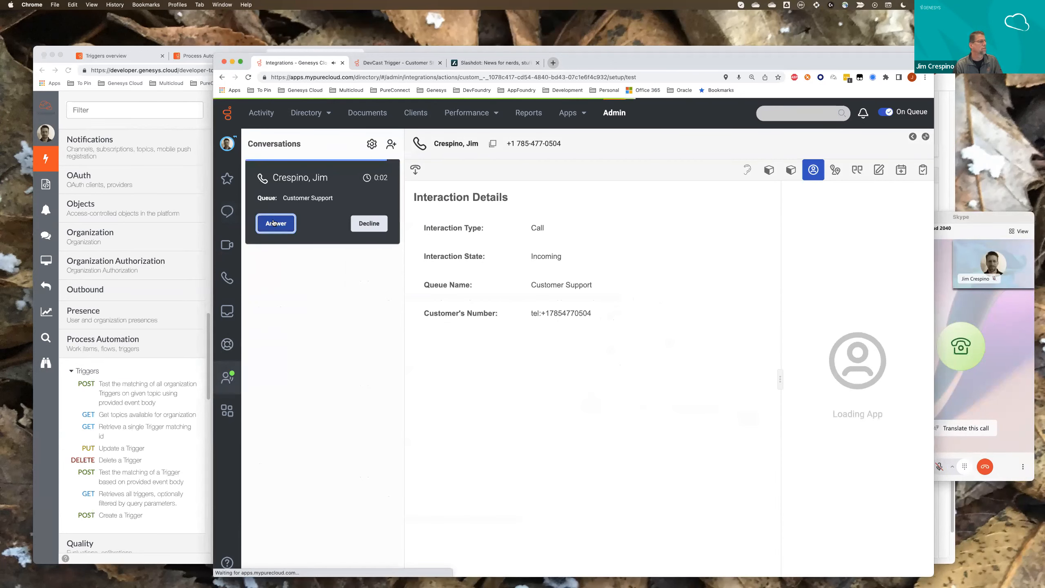
pyautogui.click(274, 223)
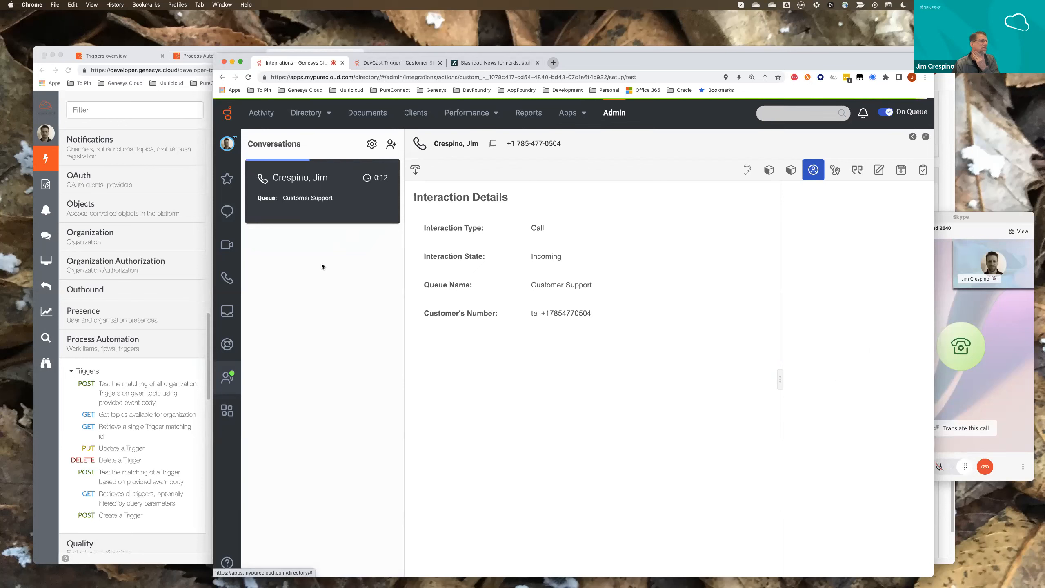
pyautogui.click(436, 169)
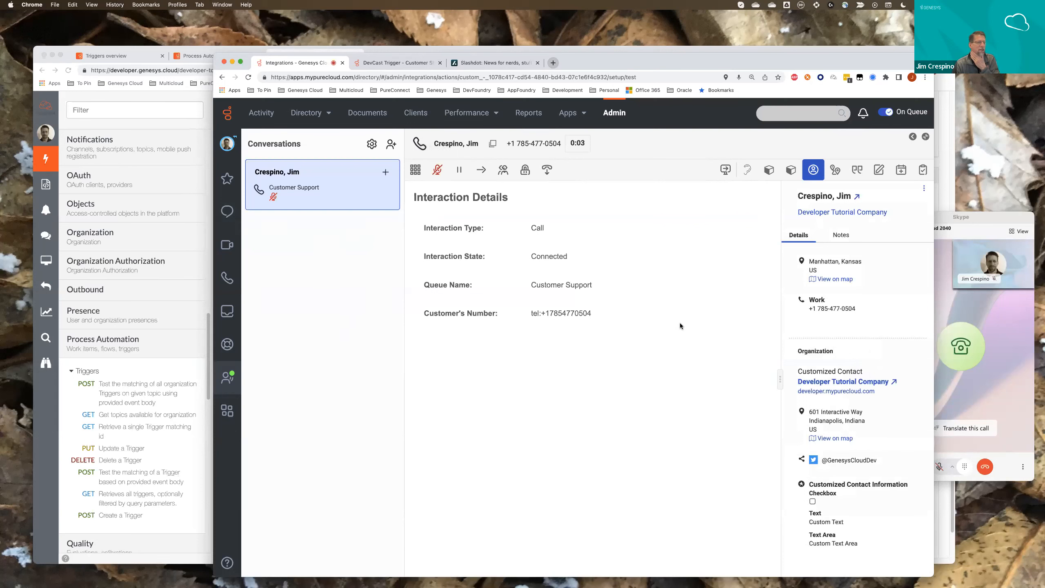
pyautogui.click(546, 170)
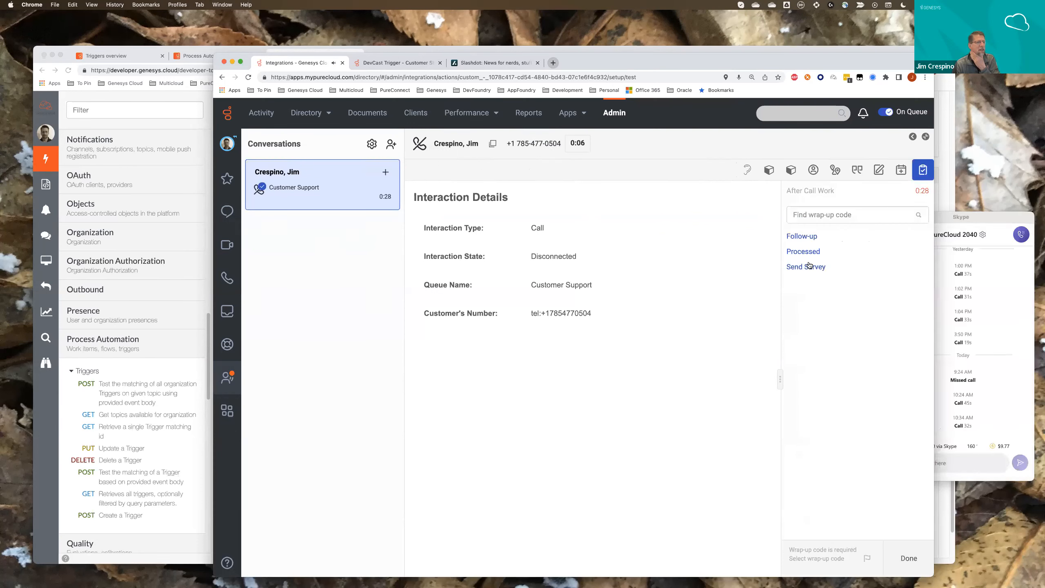
# Wrap up the voice call with the Processed code and return to the DevCast chat room.
pyautogui.click(802, 251)
pyautogui.click(907, 557)
pyautogui.click(227, 212)
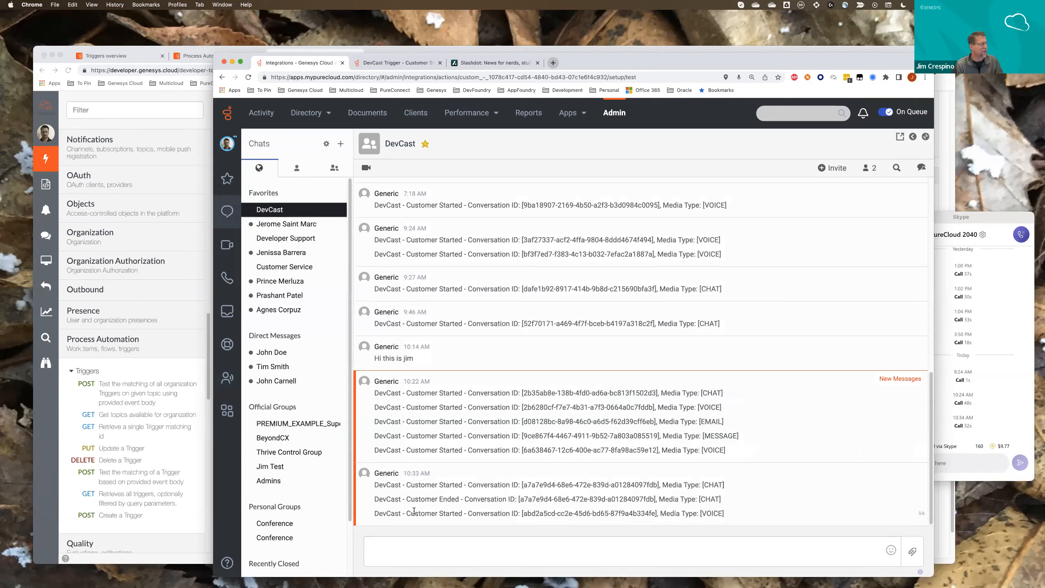
# Check the newest DevCast chat message for the voice call's trigger event and its media type.
pyautogui.moveTo(374, 514); pyautogui.dragTo(747, 506)
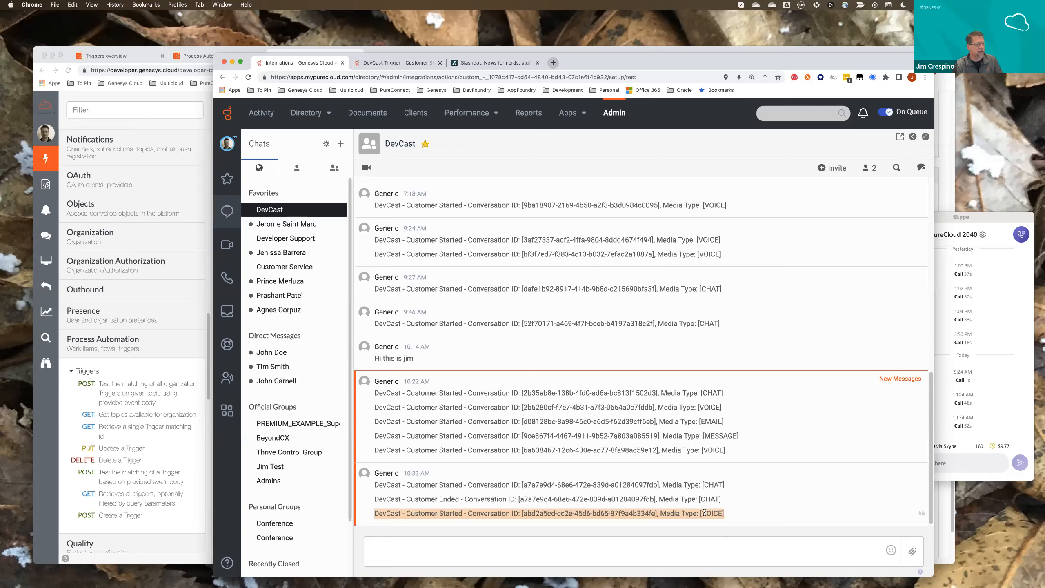
pyautogui.moveTo(701, 512); pyautogui.dragTo(720, 515)
pyautogui.click(745, 509)
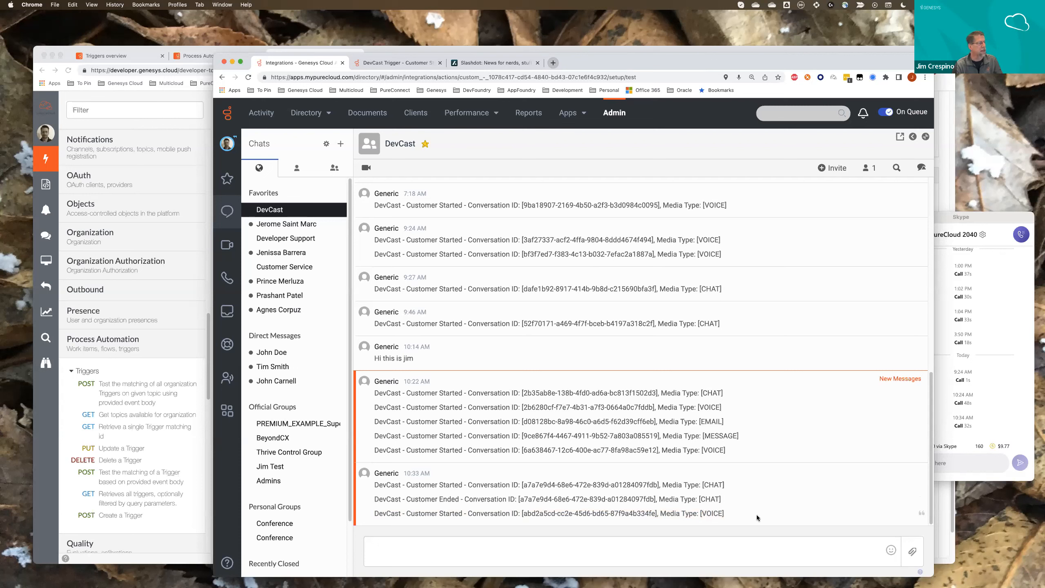
pyautogui.click(903, 382)
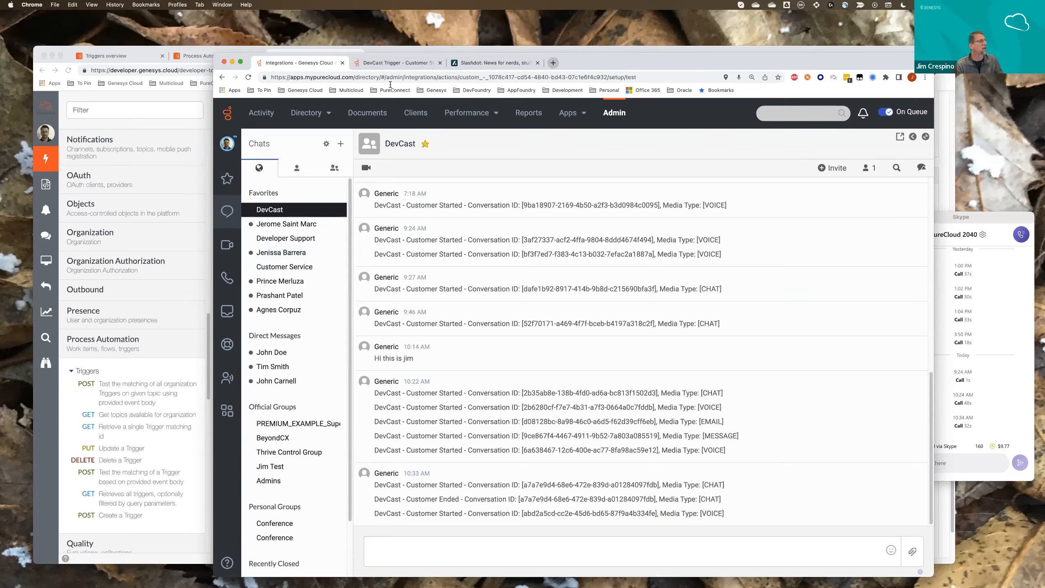
# Switch to the Developer Center API Explorer and open the request body of POST /api/v2/processautomation/triggers.
pyautogui.click(188, 55)
pyautogui.click(188, 55)
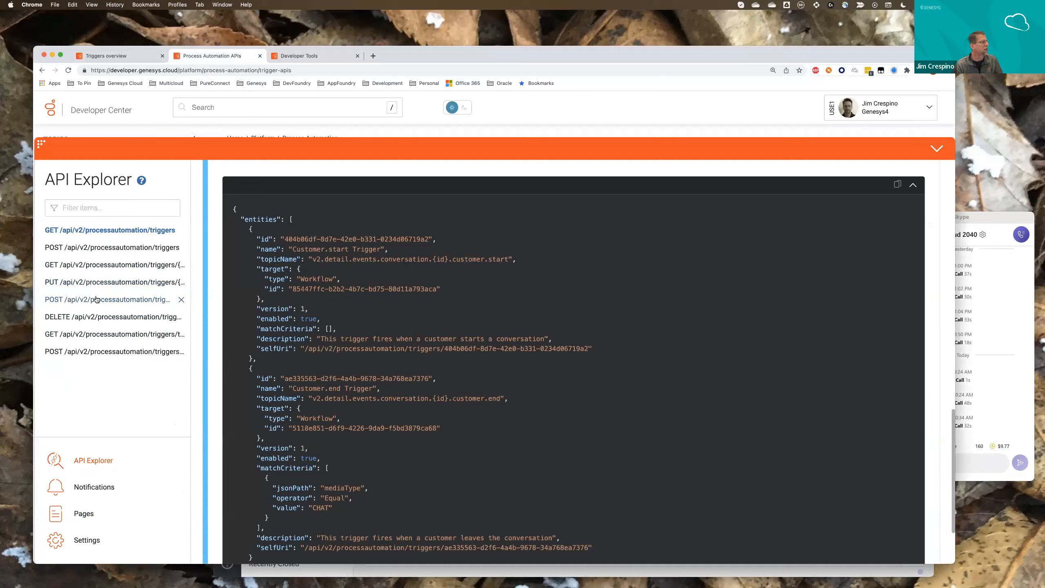
pyautogui.click(108, 251)
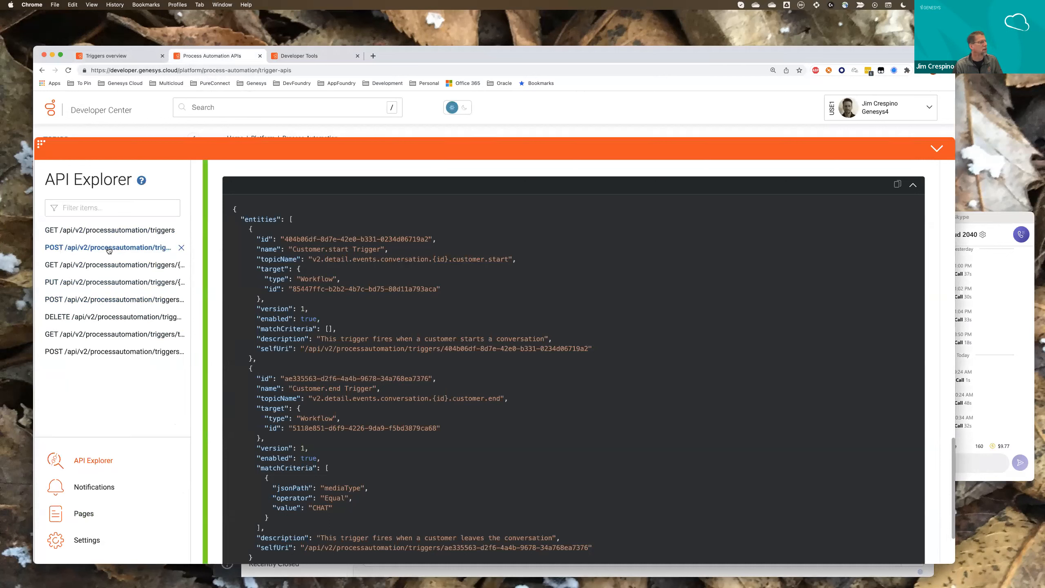
pyautogui.scroll(16, 376, 391)
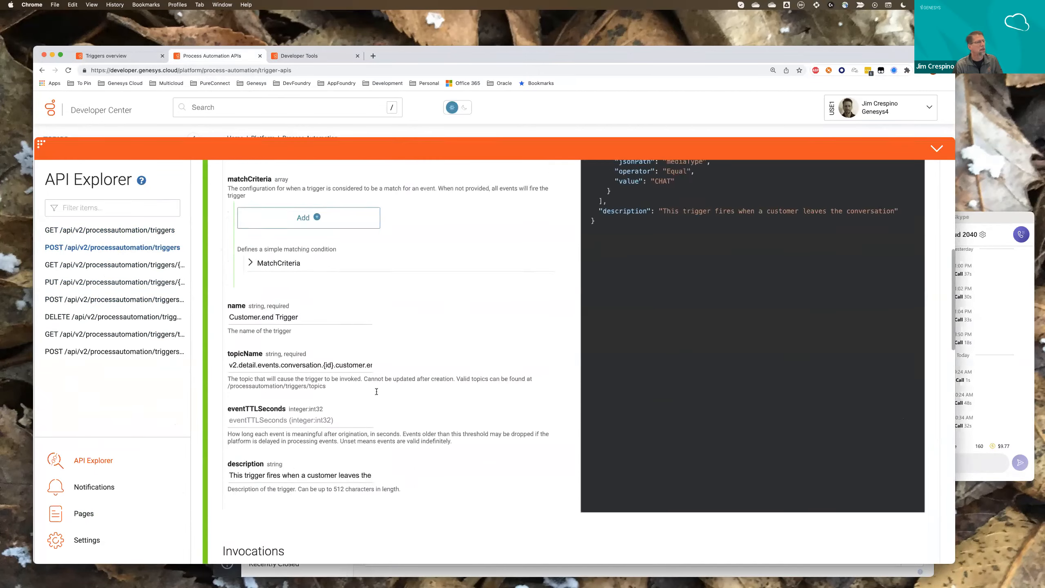
pyautogui.scroll(-3, 376, 392)
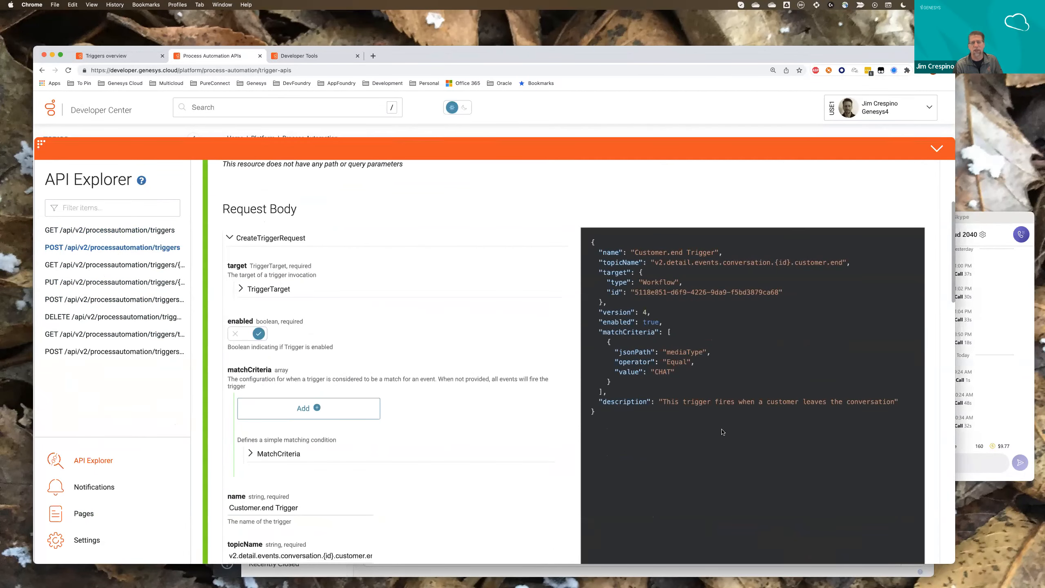
# Replace the whole Customer.end request body with the copied User.start Trigger JSON for topic v2.detail.events.conversation.{id}.user.start.
pyautogui.press('super+Tab')
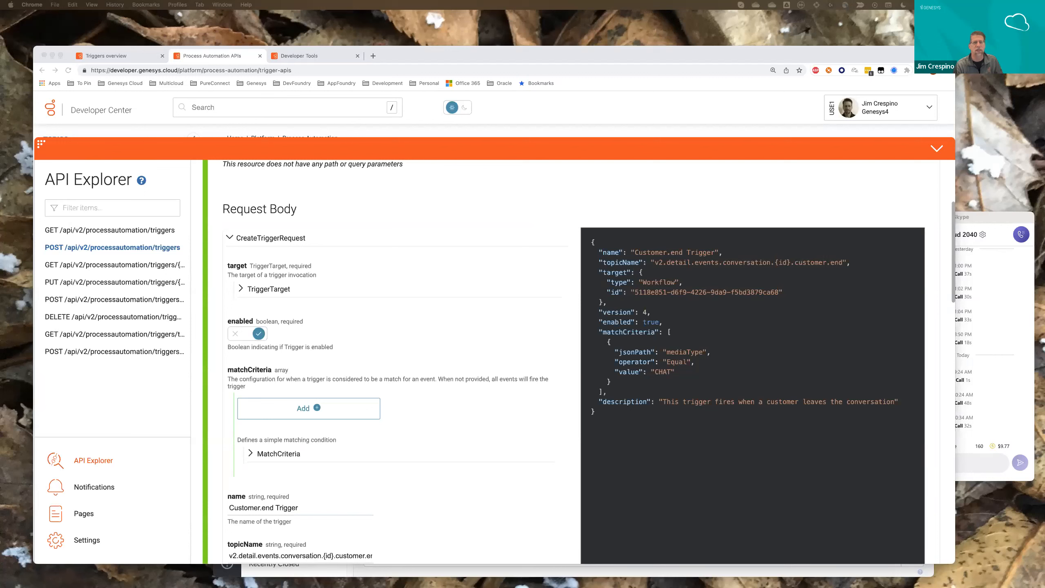
pyautogui.click(755, 428)
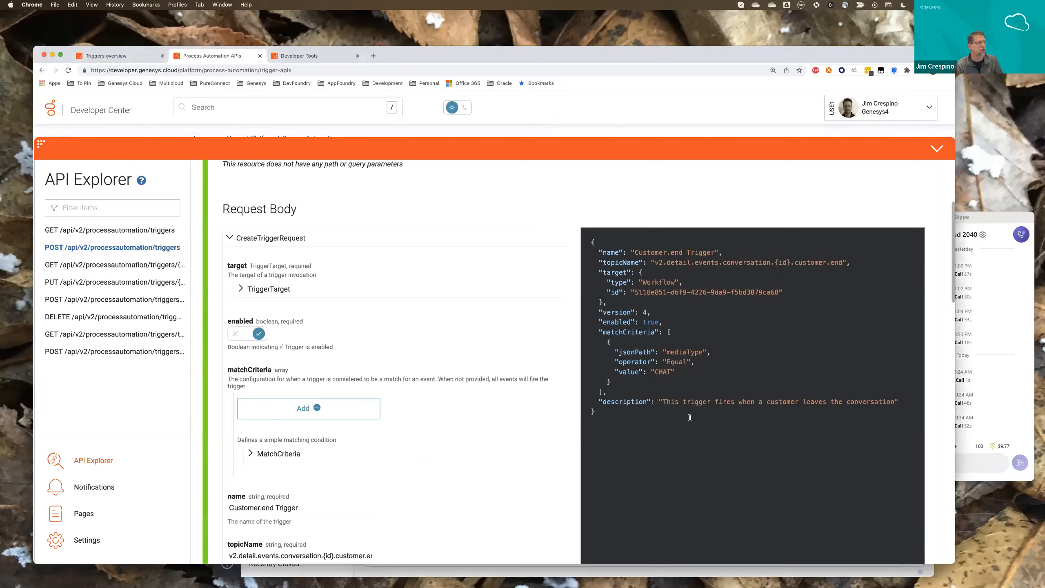
pyautogui.click(621, 412)
pyautogui.press('super+a')
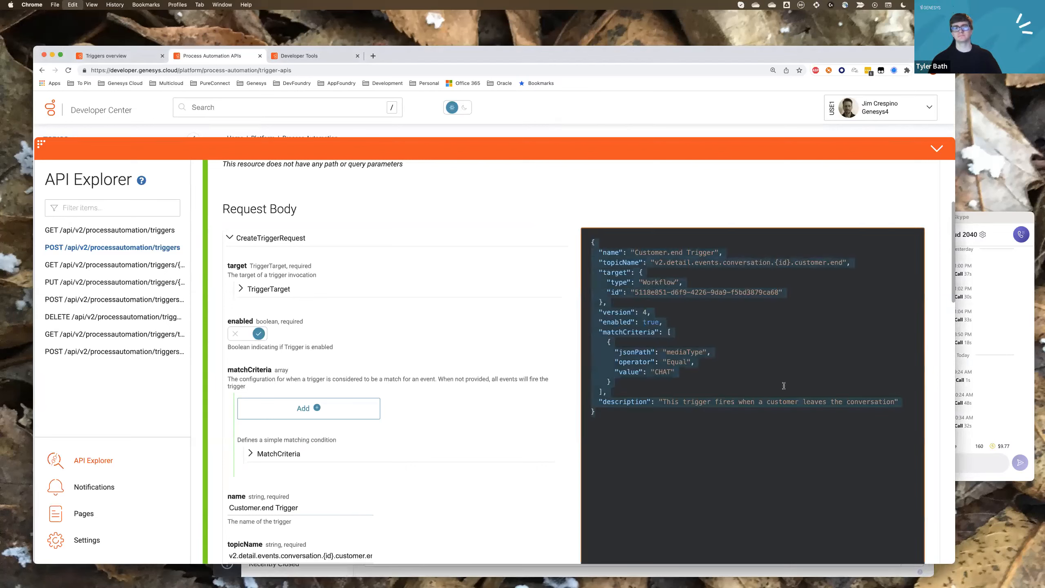
pyautogui.press('super+v')
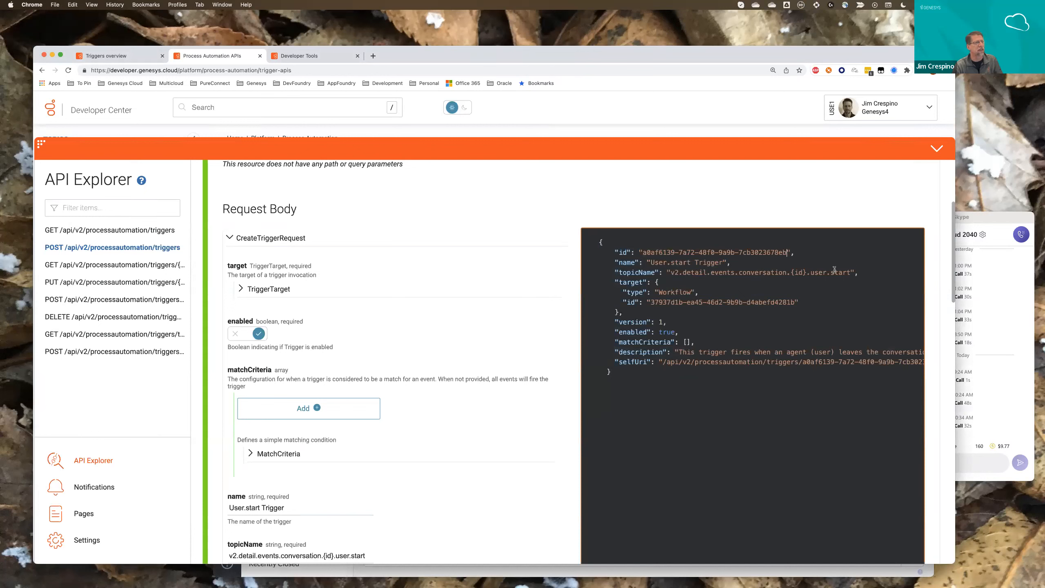
# Remove the trigger id and selfUri lines and the trailing comma after the description from the User.start Trigger JSON.
pyautogui.tripleClick(714, 252)
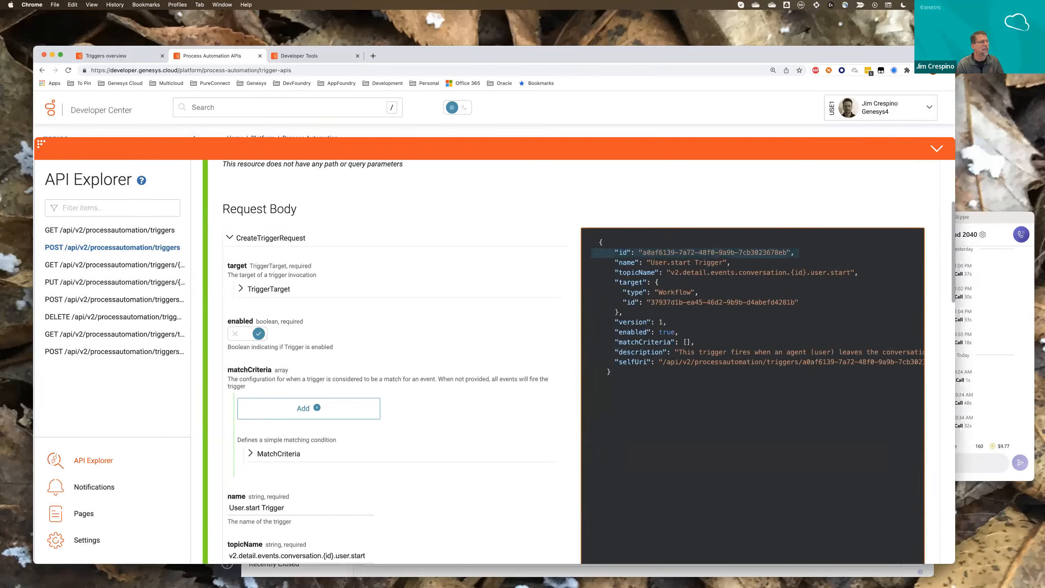
pyautogui.press('BackSpace')
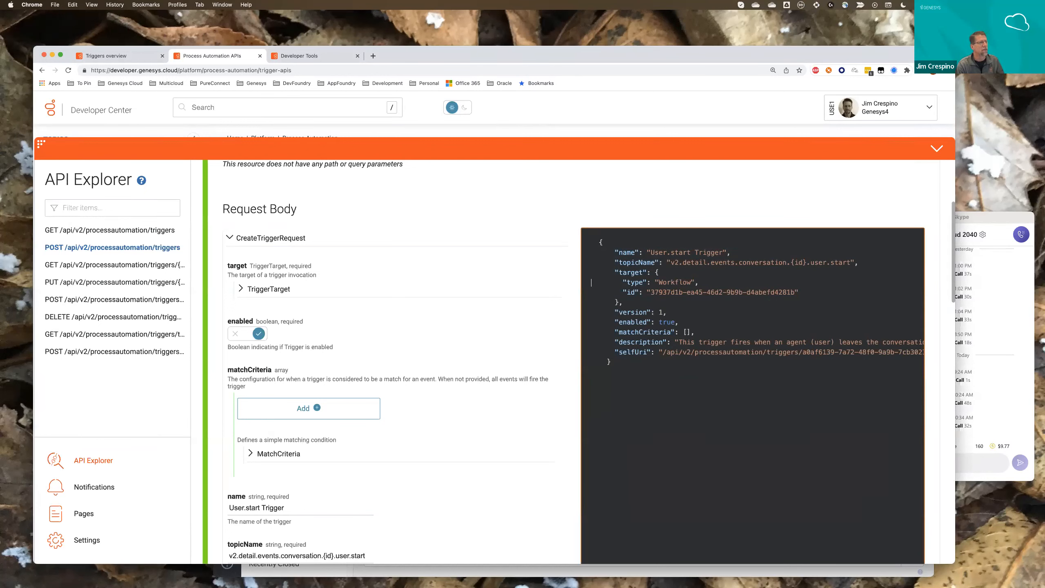
pyautogui.press('Down')
pyautogui.press('Down')
pyautogui.press('Down')
pyautogui.hotkey('shift', 'Down')
pyautogui.press('BackSpace')
pyautogui.press('Left')
pyautogui.press('BackSpace')
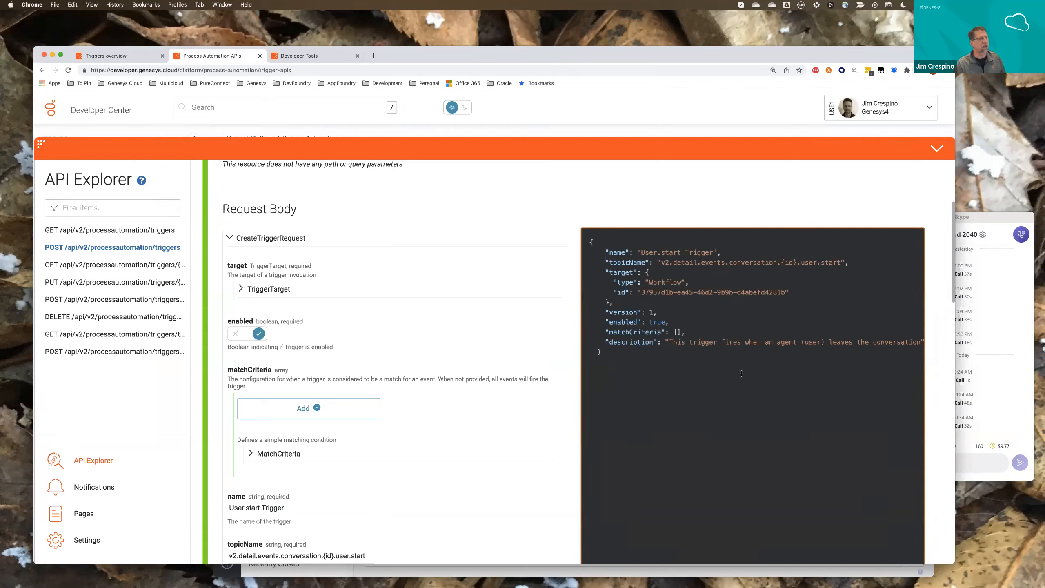
# Execute the create-trigger request for the User.start Trigger and look through its response.
pyautogui.scroll(4, 354, 352)
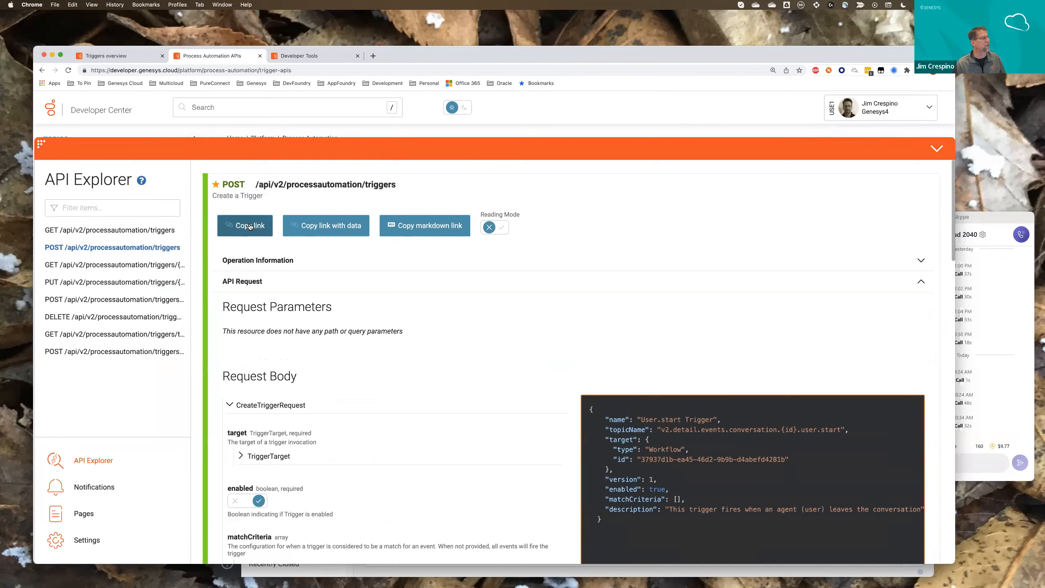
pyautogui.scroll(-10, 328, 358)
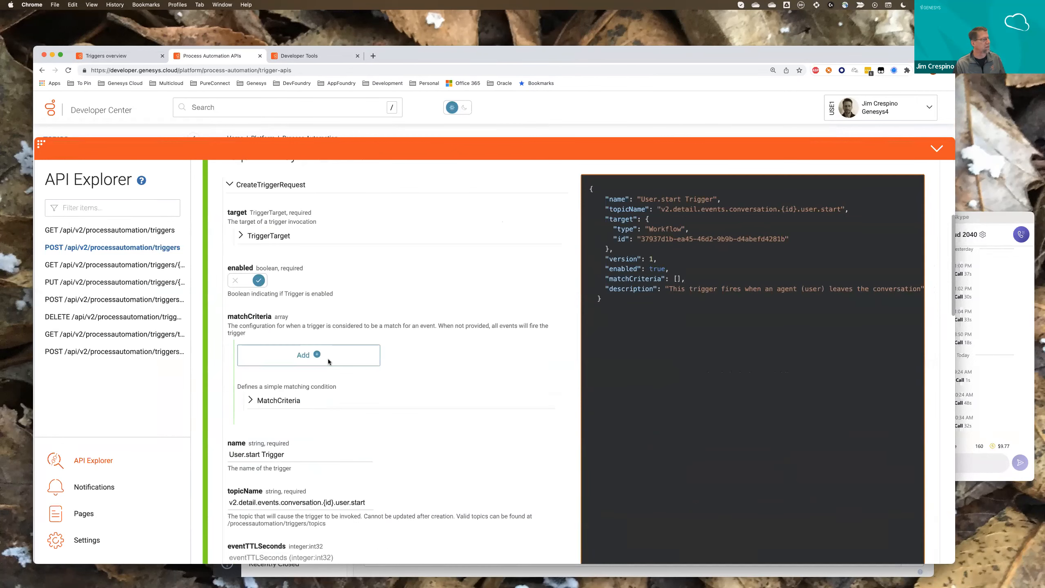
pyautogui.scroll(-7, 328, 358)
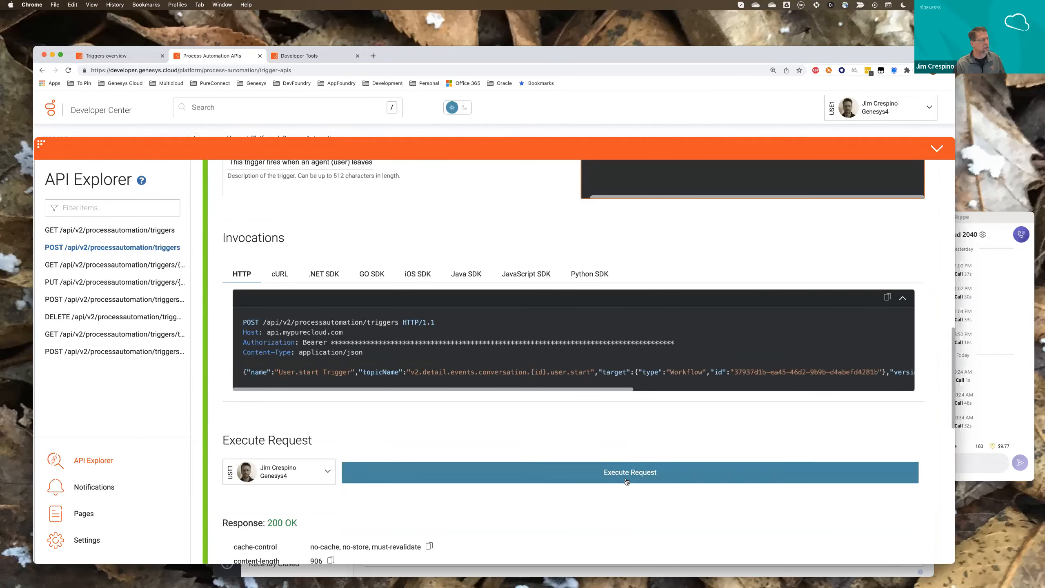
pyautogui.click(632, 477)
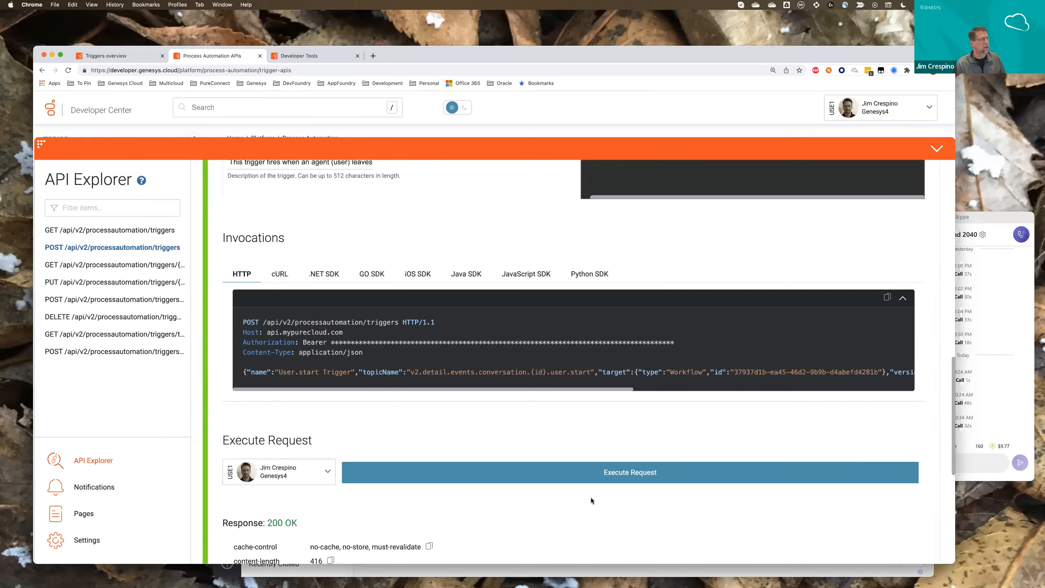
pyautogui.scroll(-2, 591, 497)
pyautogui.scroll(-4, 591, 497)
# Replace the request body with the copied User.end Trigger JSON for topic v2.detail.events.conversation.{id}.user.end.
pyautogui.scroll(15, 591, 499)
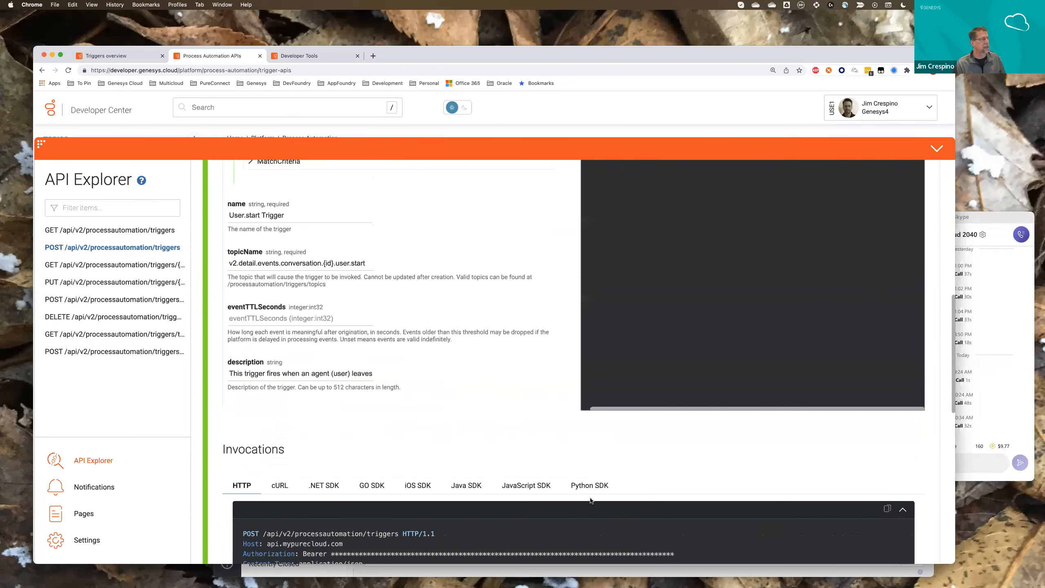
pyautogui.scroll(4, 590, 500)
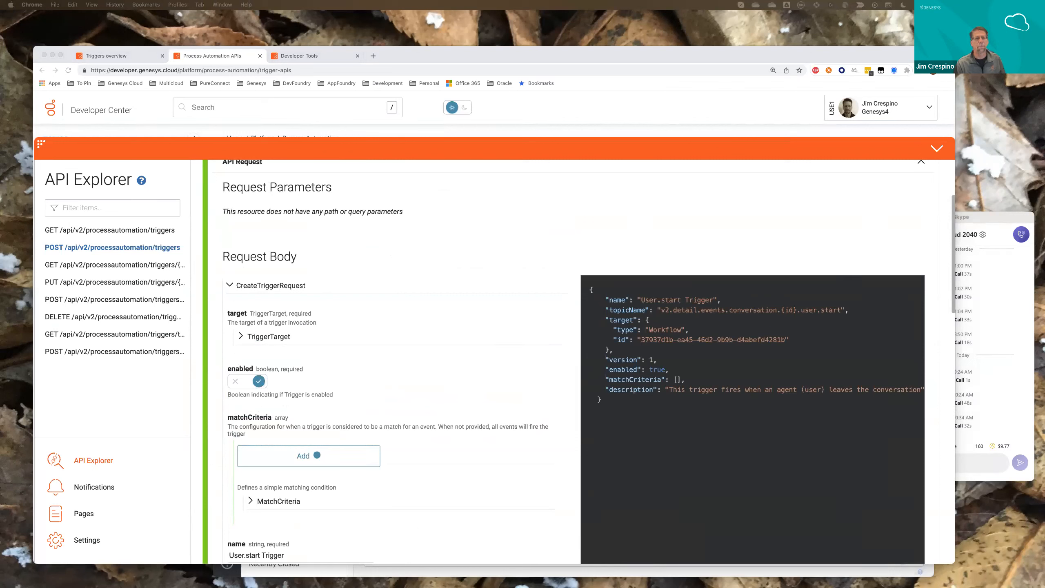
pyautogui.click(583, 279)
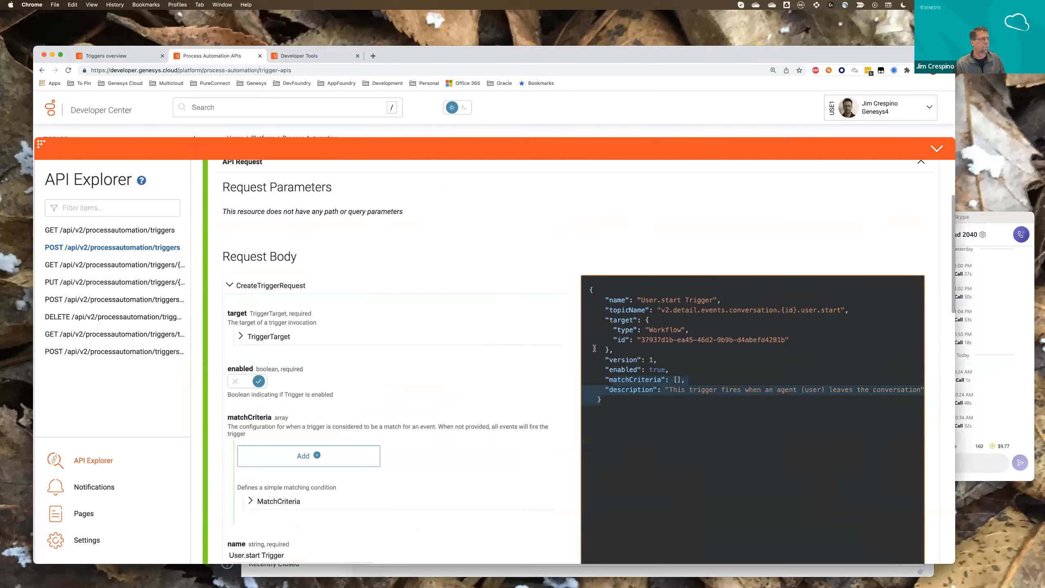
pyautogui.press('super+a')
pyautogui.press('super+v')
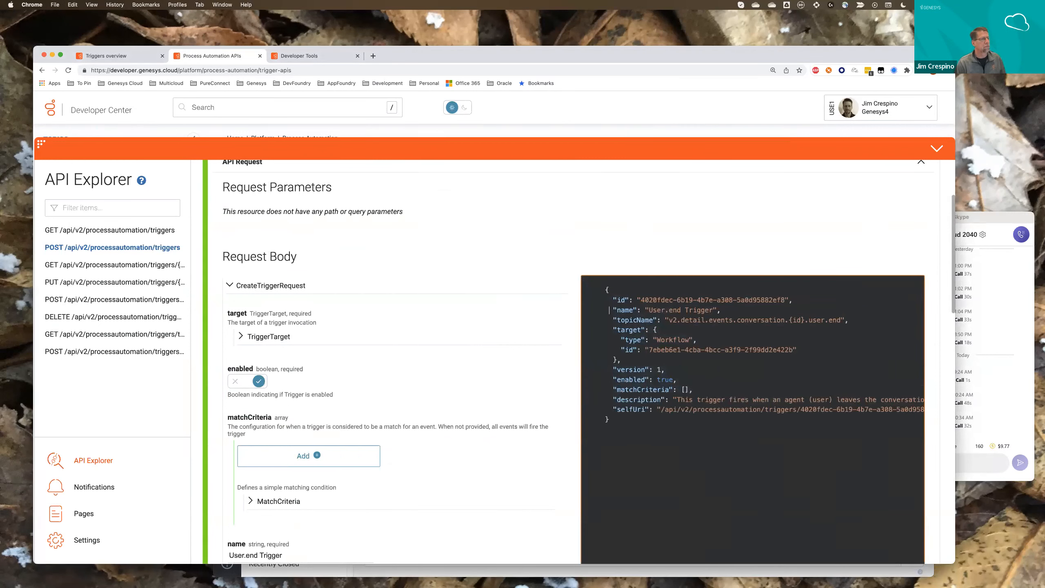
# Delete the trigger id and selfUri lines and the leftover comma from the User.end Trigger JSON.
pyautogui.hotkey('shift', 'Down')
pyautogui.press('BackSpace')
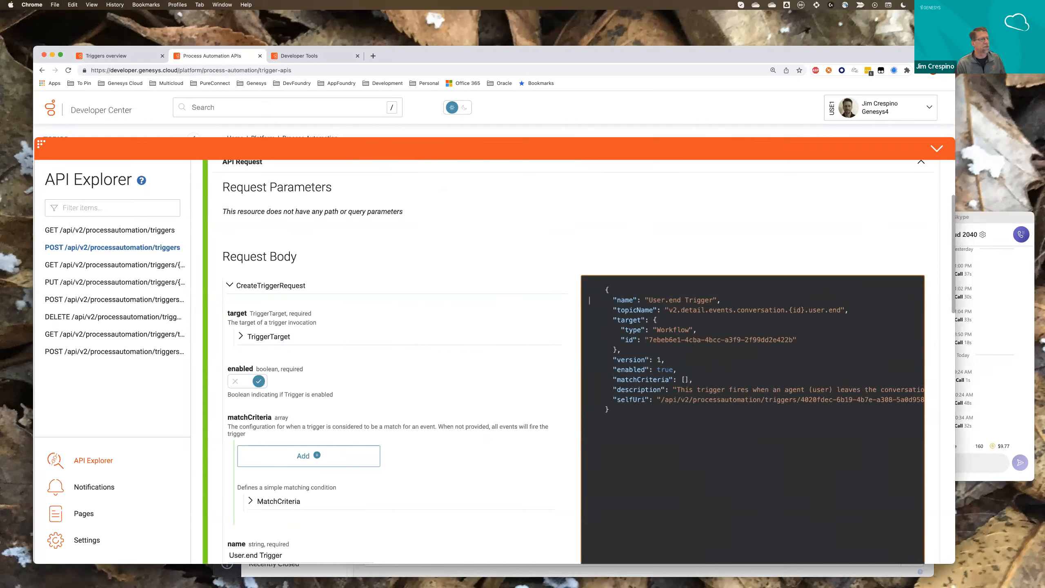
pyautogui.hotkey('shift', 'Down')
pyautogui.press('BackSpace')
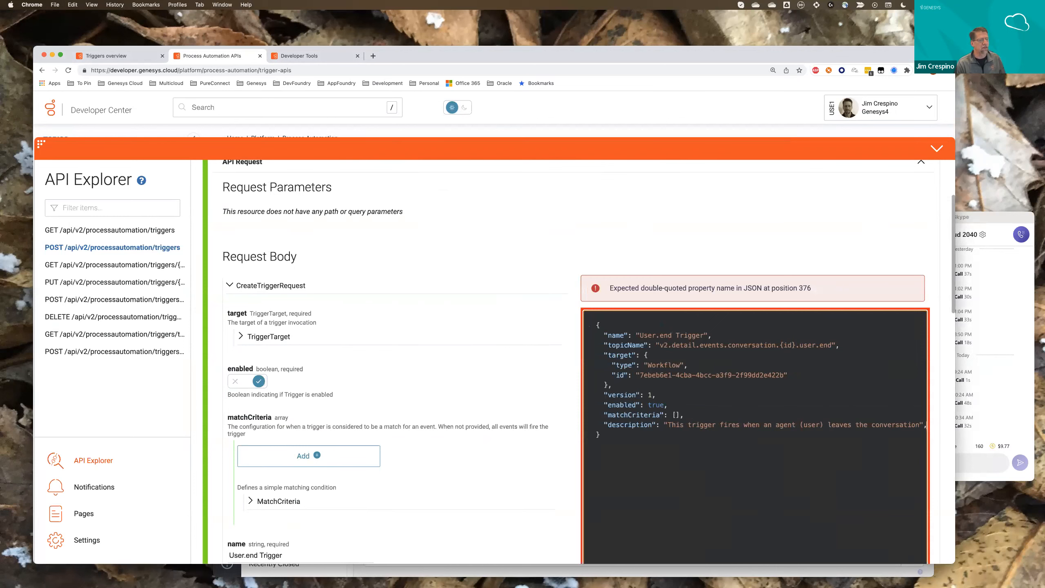
pyautogui.press('BackSpace')
# Review the User.end Trigger request fields, including target, enabled state, match criteria, name and topic name.
pyautogui.scroll(-3, 402, 305)
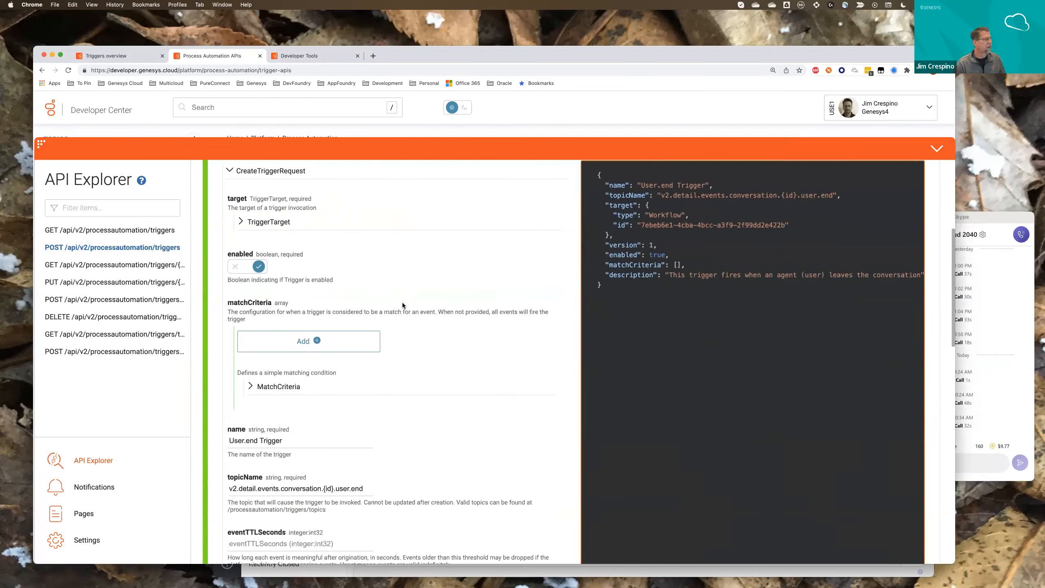
pyautogui.click(241, 223)
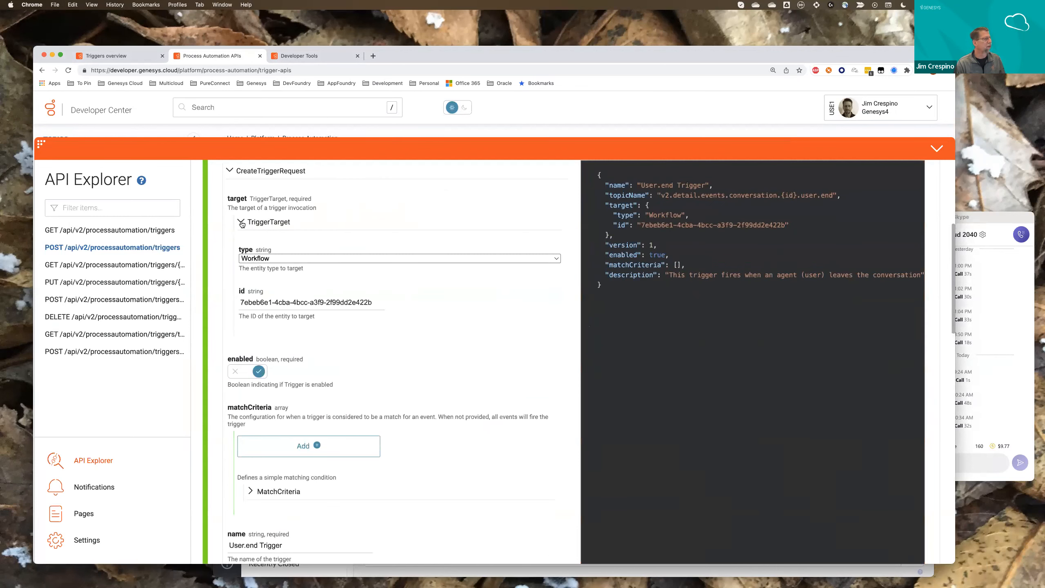
pyautogui.click(241, 223)
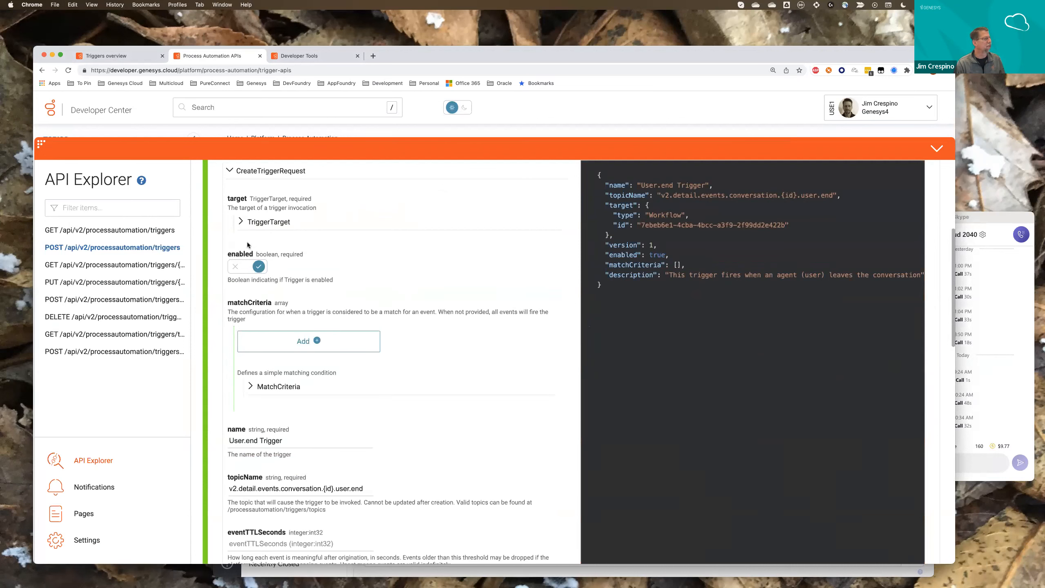
pyautogui.scroll(2, 242, 243)
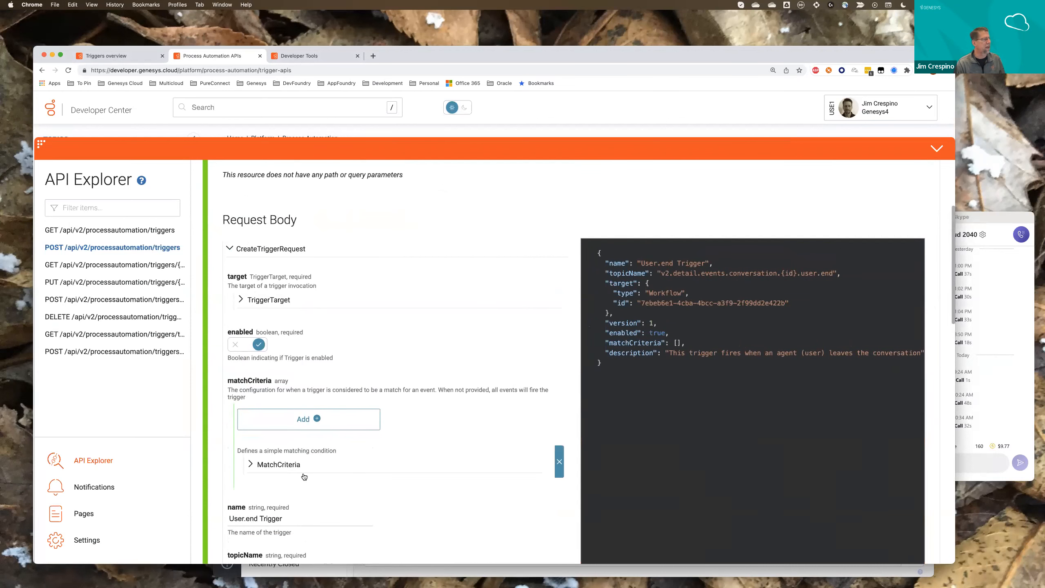
pyautogui.scroll(-1, 535, 395)
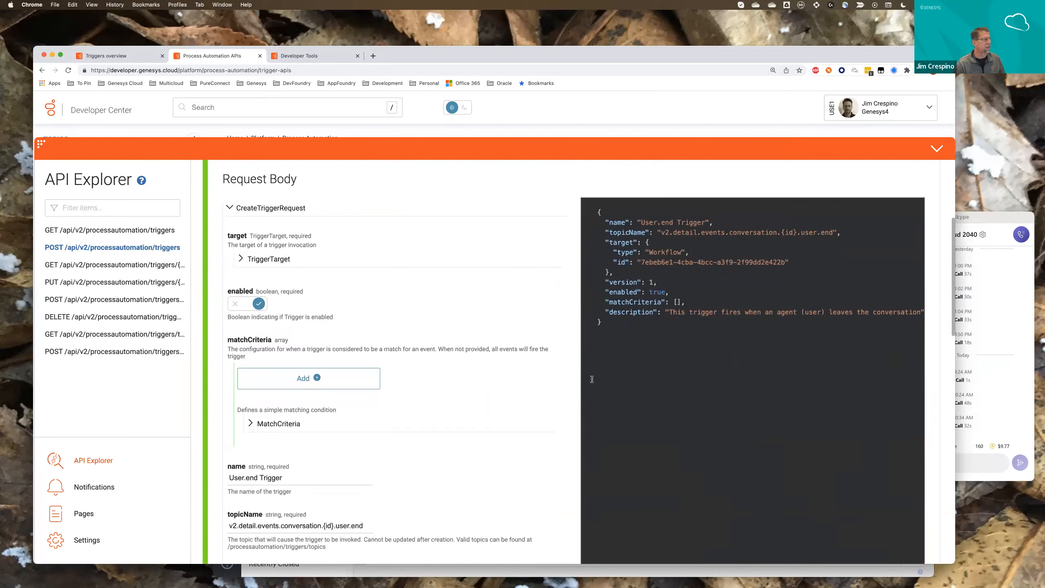
pyautogui.scroll(-3, 388, 399)
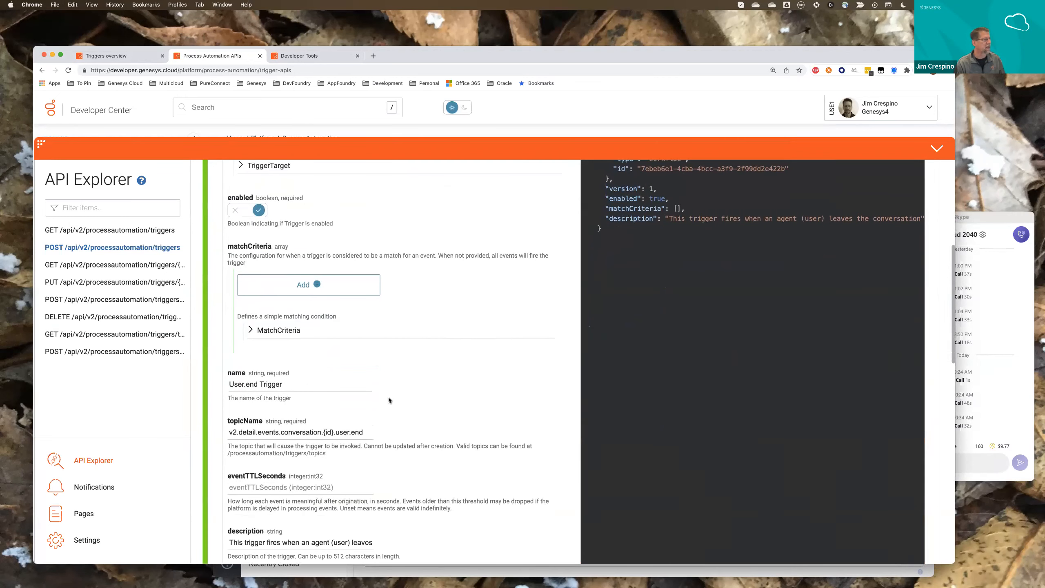
pyautogui.scroll(3, 388, 400)
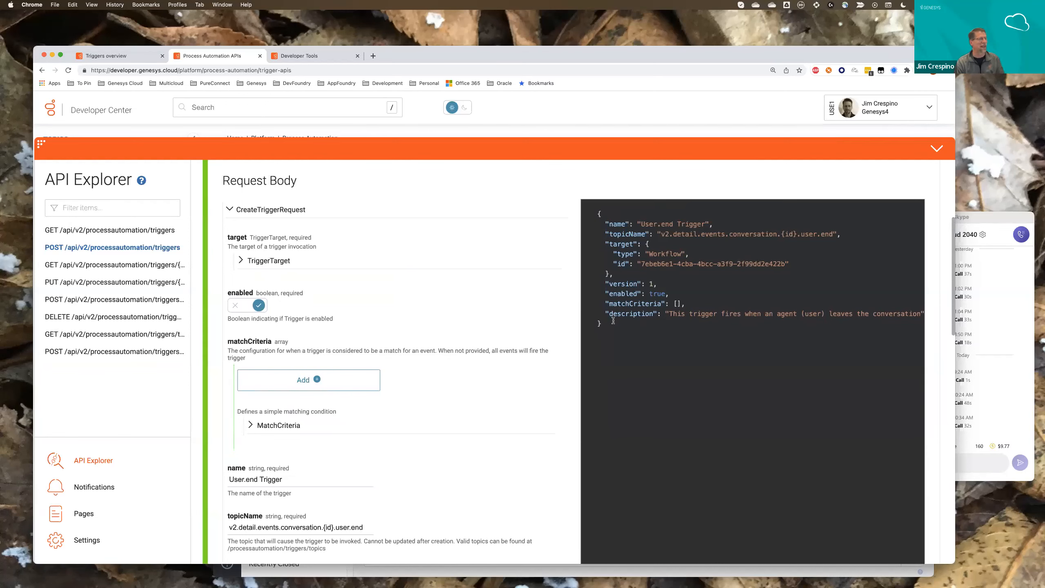
# Execute the create-trigger request for the User.end Trigger and look through its response.
pyautogui.scroll(-3, 565, 307)
pyautogui.scroll(-10, 565, 307)
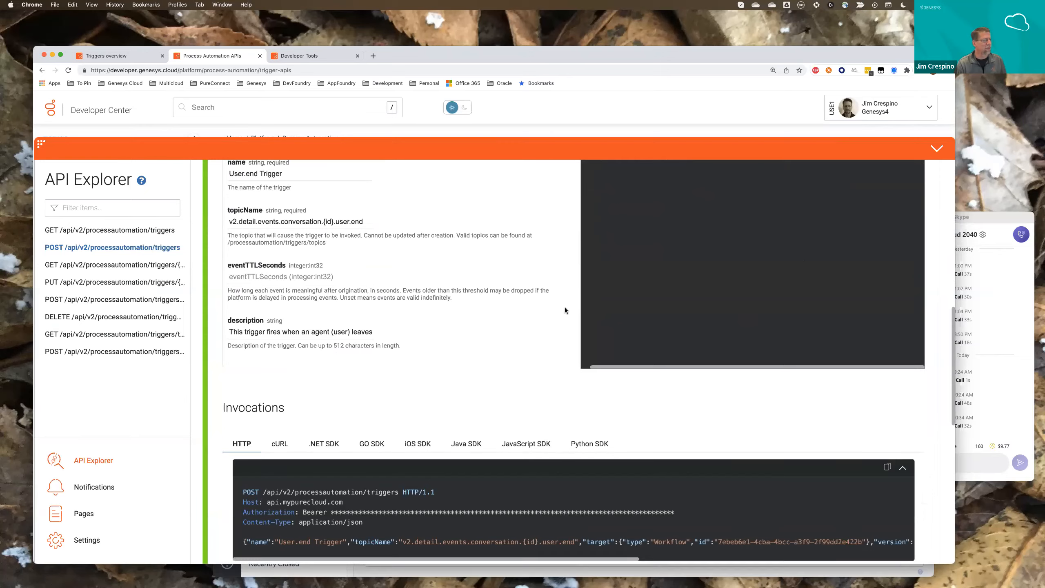
pyautogui.scroll(-3, 566, 310)
pyautogui.click(606, 297)
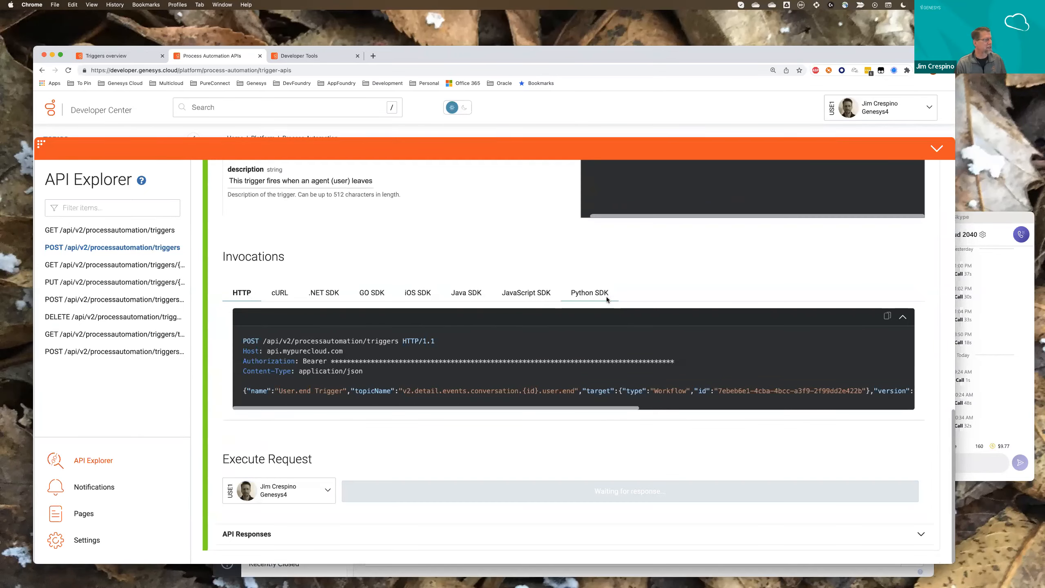
pyautogui.scroll(-1, 556, 322)
pyautogui.scroll(-2, 557, 322)
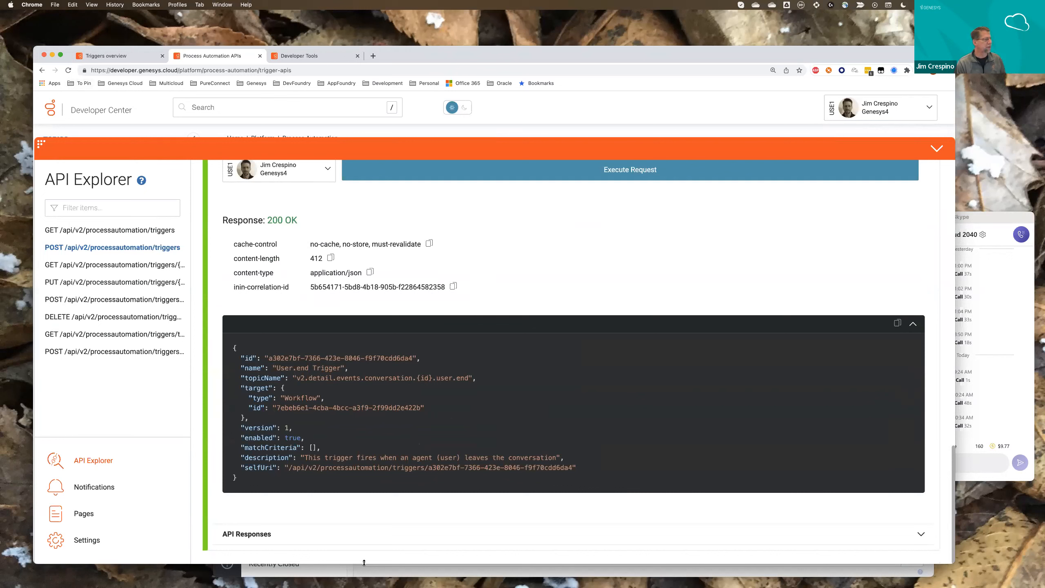
# Show the agent's conversations in Genesys Cloud and start a web chat from Developer Tools with the prefilled customer details.
pyautogui.click(278, 572)
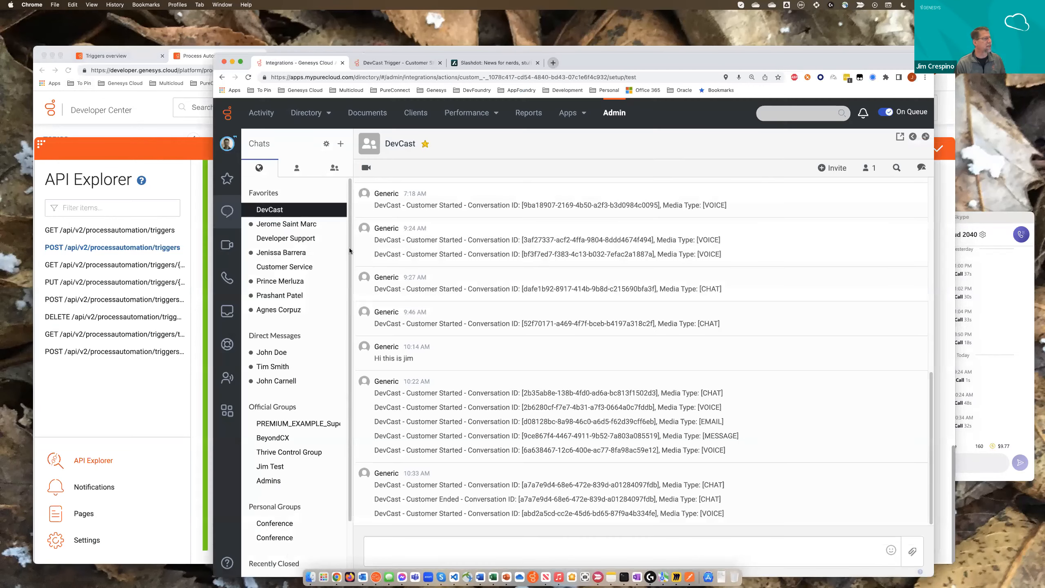
pyautogui.click(227, 378)
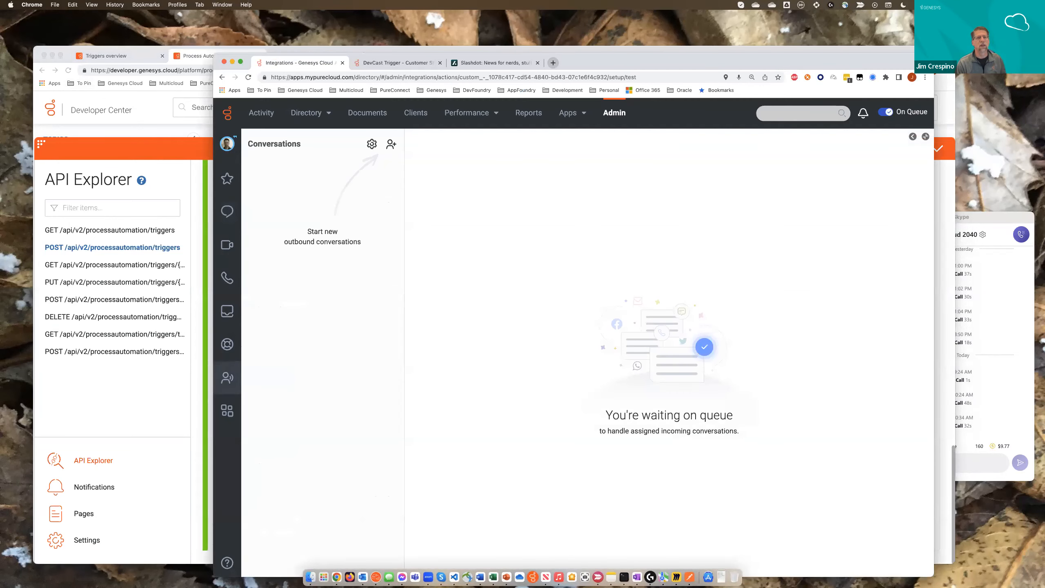
pyautogui.moveTo(1044, 193); pyautogui.dragTo(1029, 198)
pyautogui.moveTo(1013, 206); pyautogui.dragTo(1004, 288)
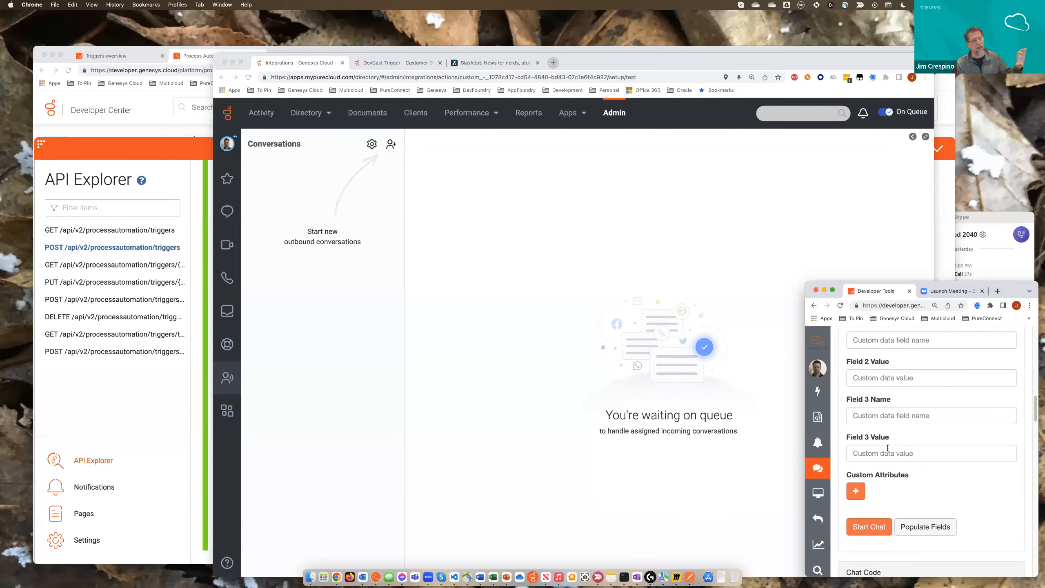
pyautogui.click(863, 528)
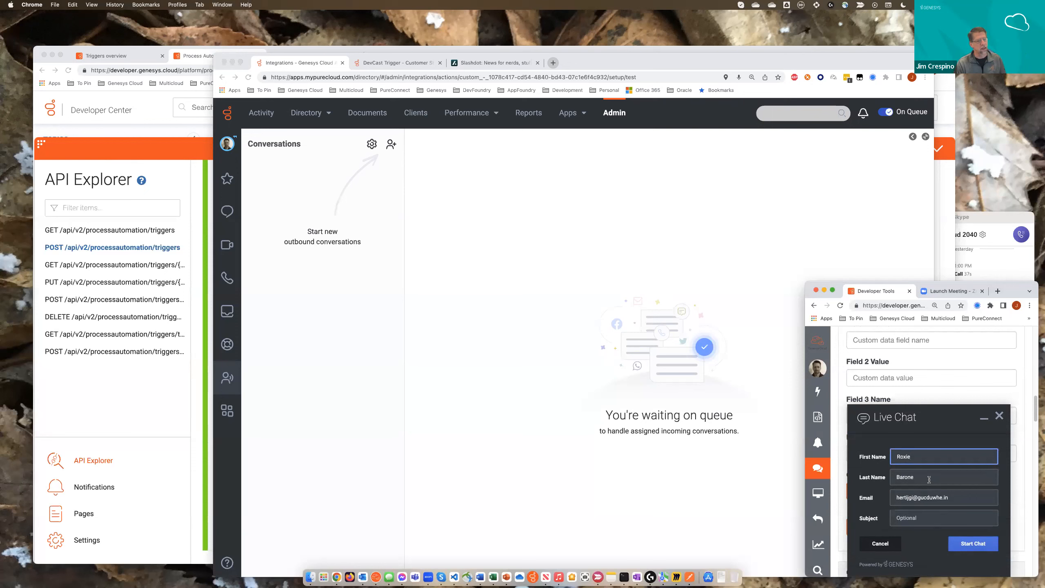
pyautogui.click(963, 544)
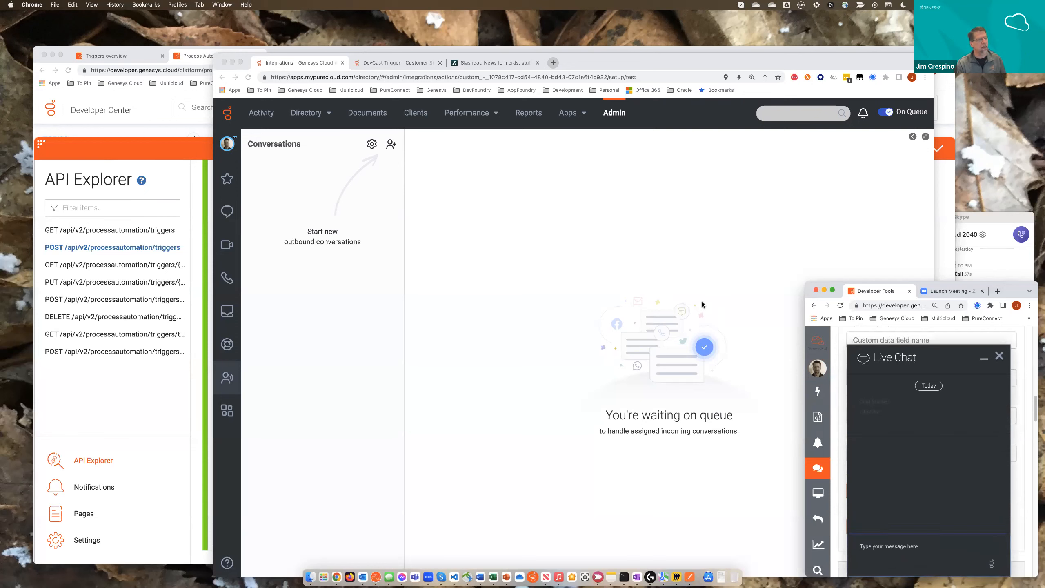
# Answer and end the incoming chat, complete it with wrap-up code Processed, and open the DevCast chat room to check the trigger messages.
pyautogui.click(545, 253)
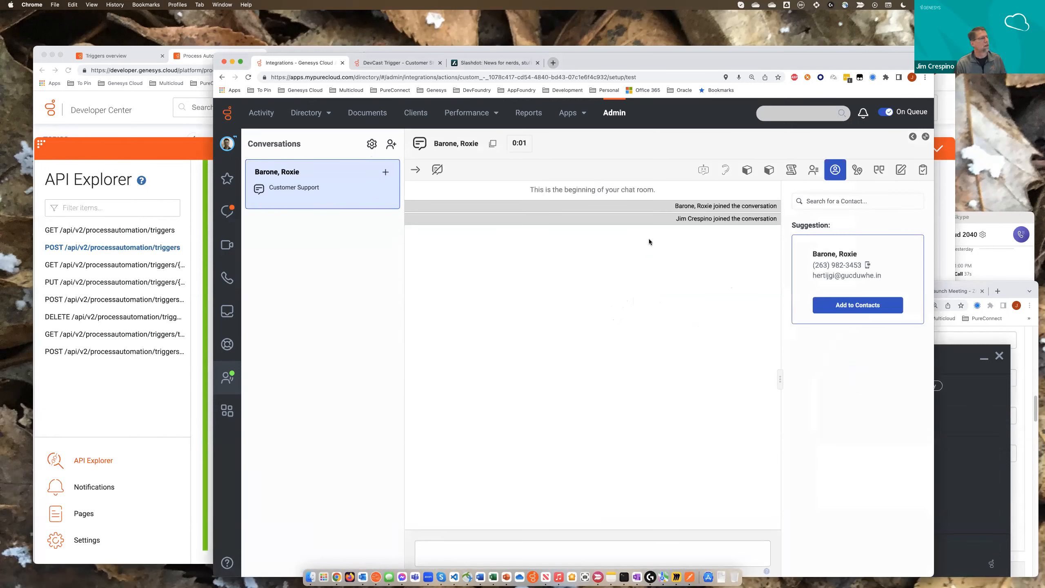
pyautogui.click(438, 170)
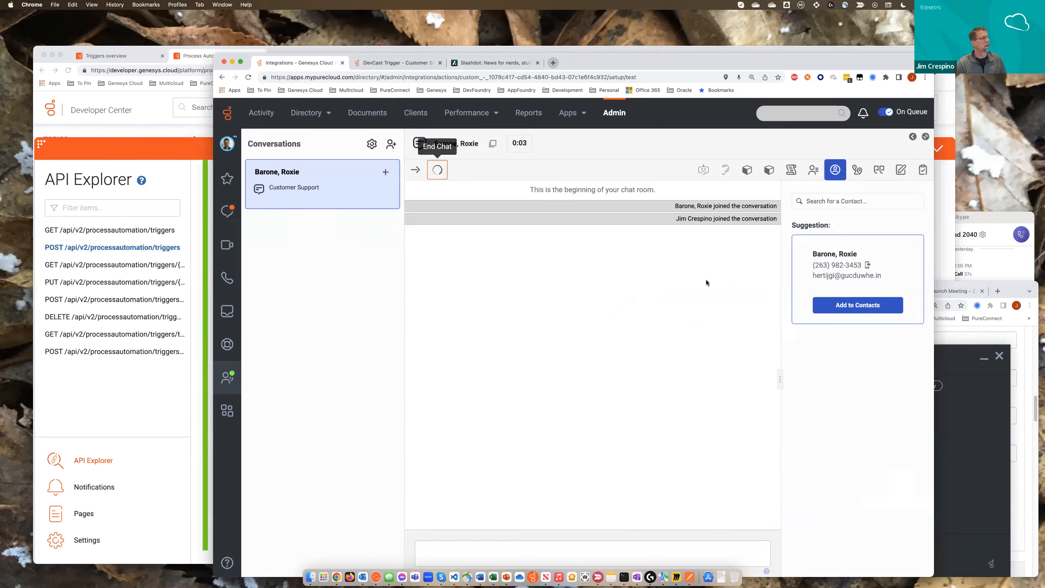
pyautogui.click(813, 255)
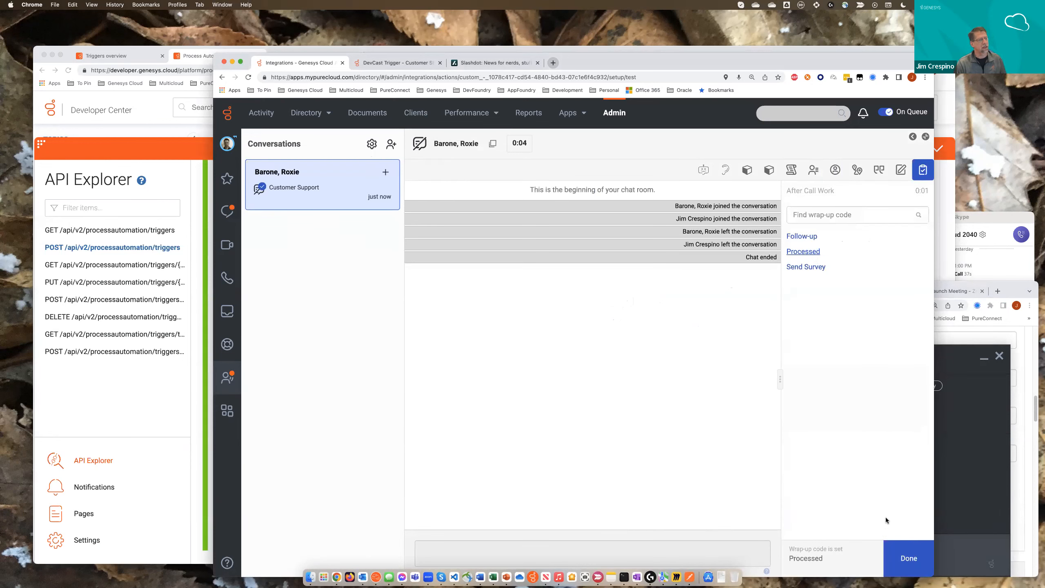
pyautogui.click(904, 558)
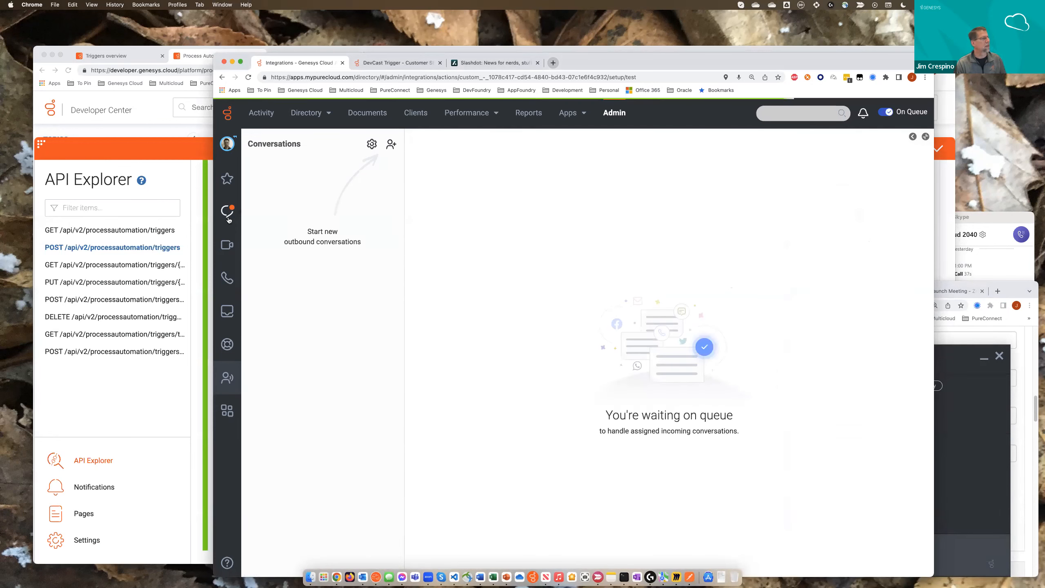
pyautogui.click(227, 211)
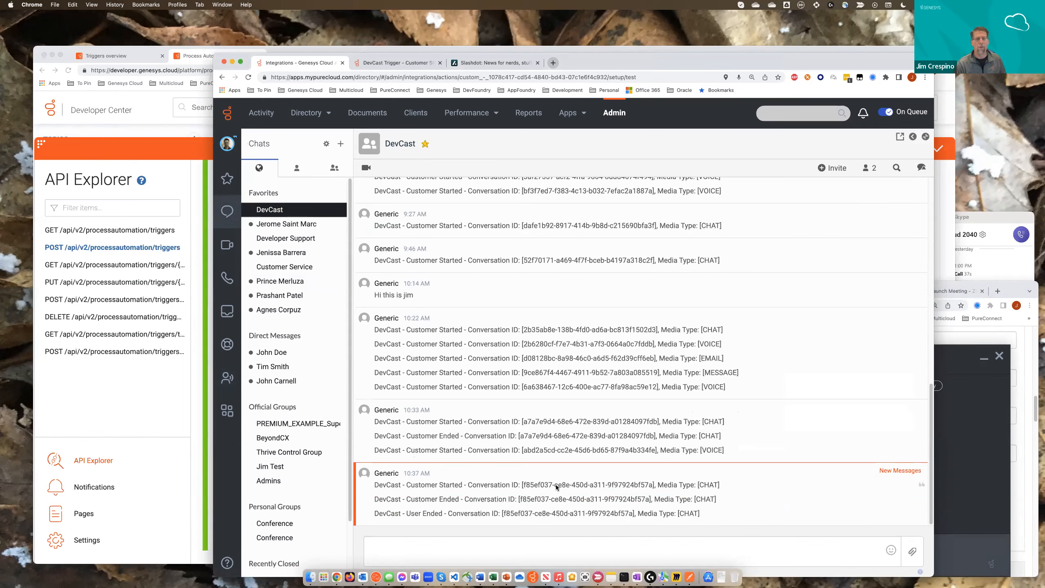
# Execute the GET /api/v2/processautomation/triggers request in the API Explorer and examine the user and customer triggers in its response.
pyautogui.click(150, 230)
pyautogui.click(151, 231)
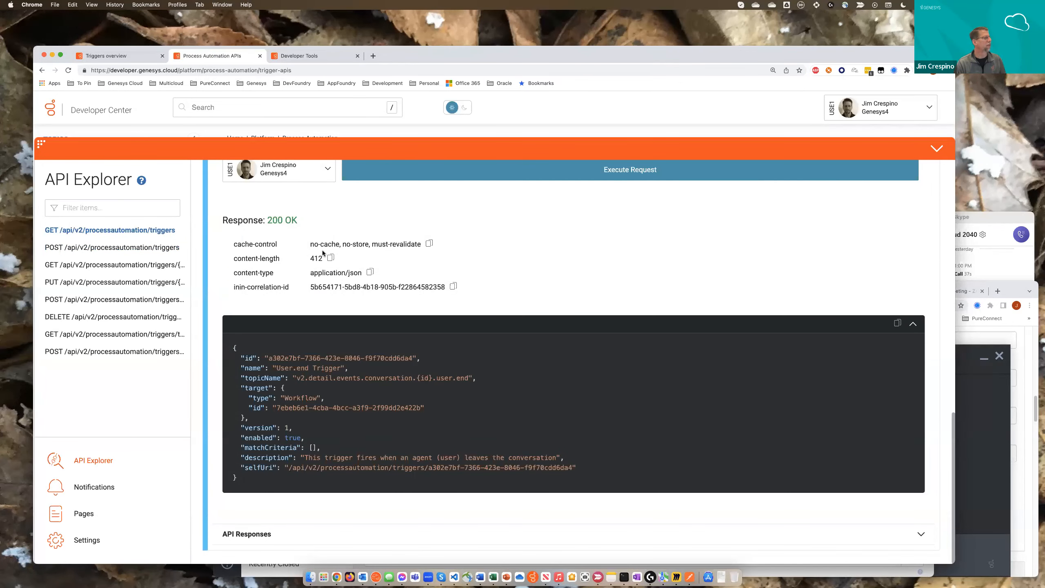
pyautogui.click(595, 181)
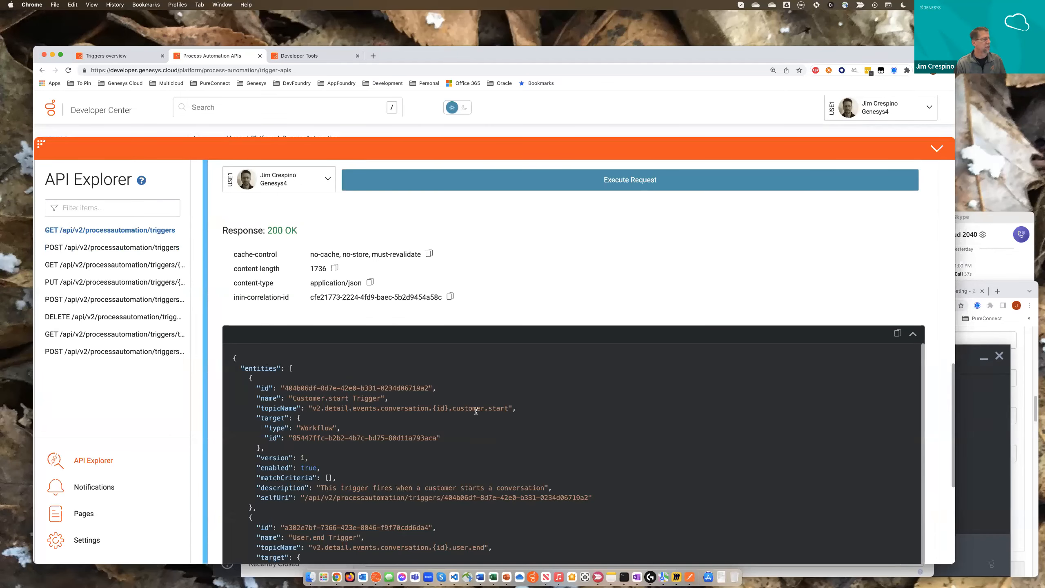
pyautogui.scroll(-4, 476, 411)
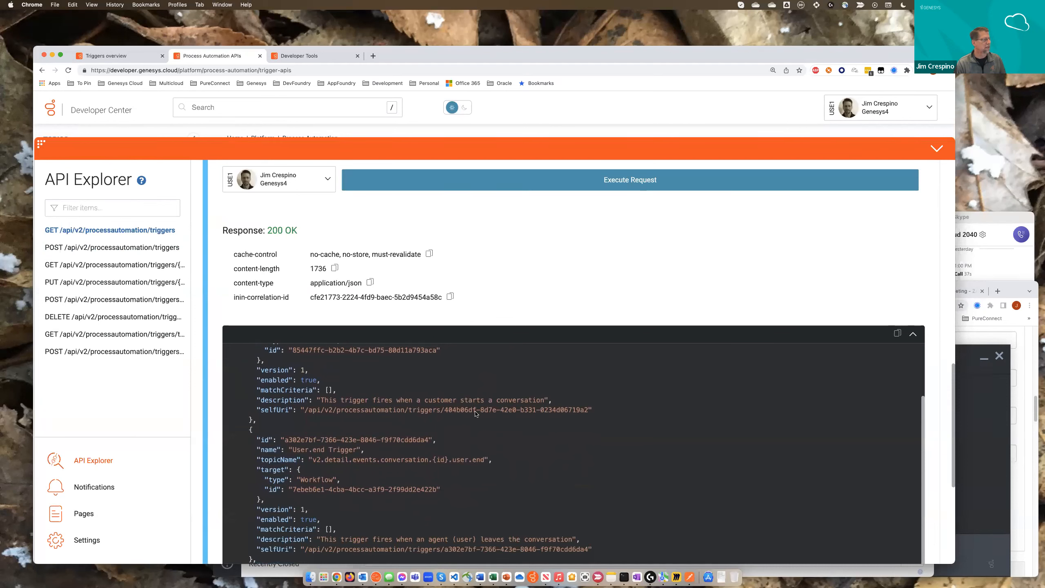
pyautogui.scroll(-5, 455, 455)
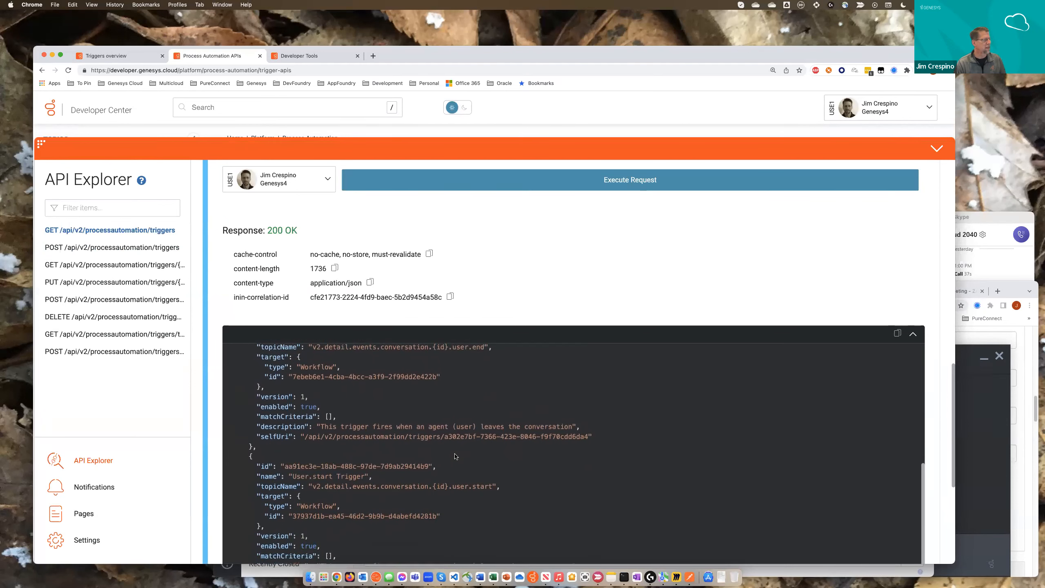
pyautogui.scroll(-1, 438, 464)
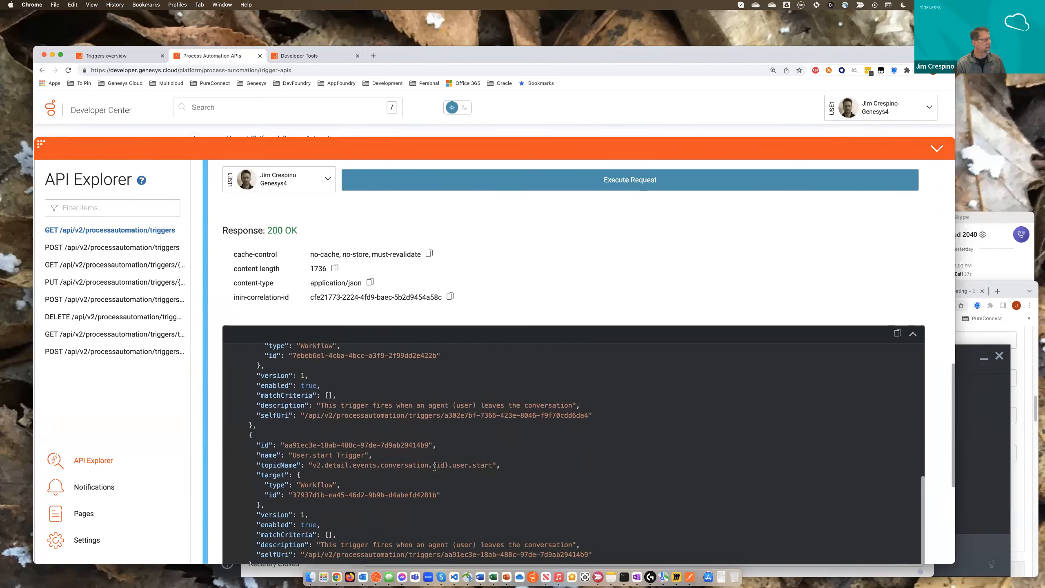
pyautogui.scroll(-1, 436, 469)
pyautogui.scroll(-2, 435, 469)
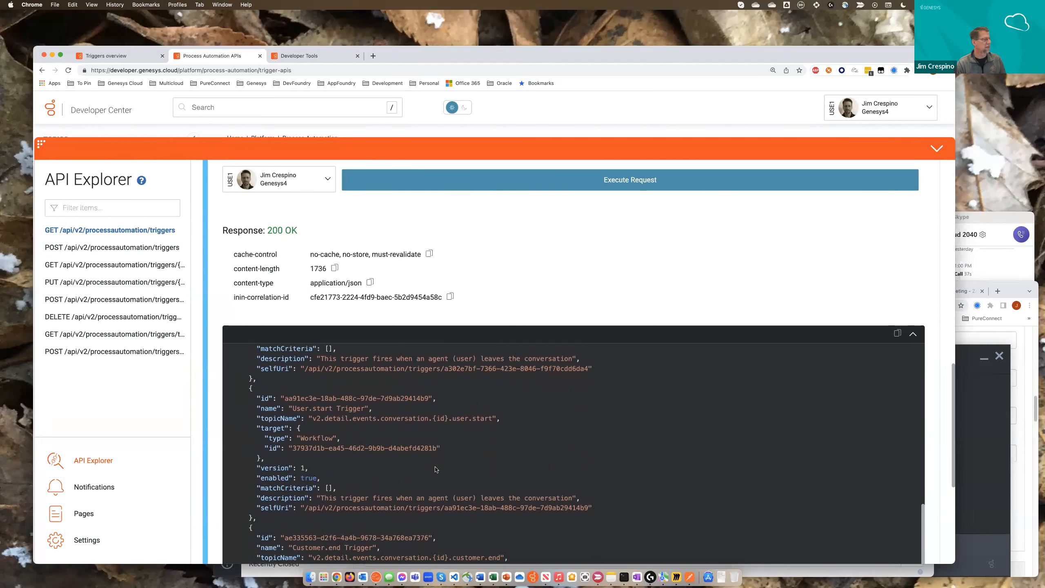
pyautogui.scroll(-5, 435, 469)
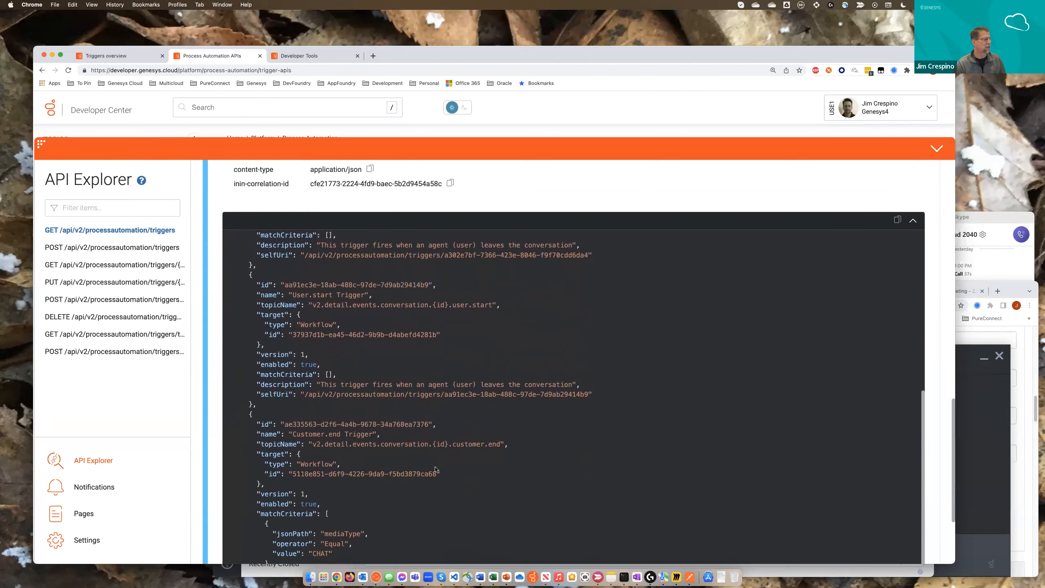
pyautogui.scroll(1, 436, 469)
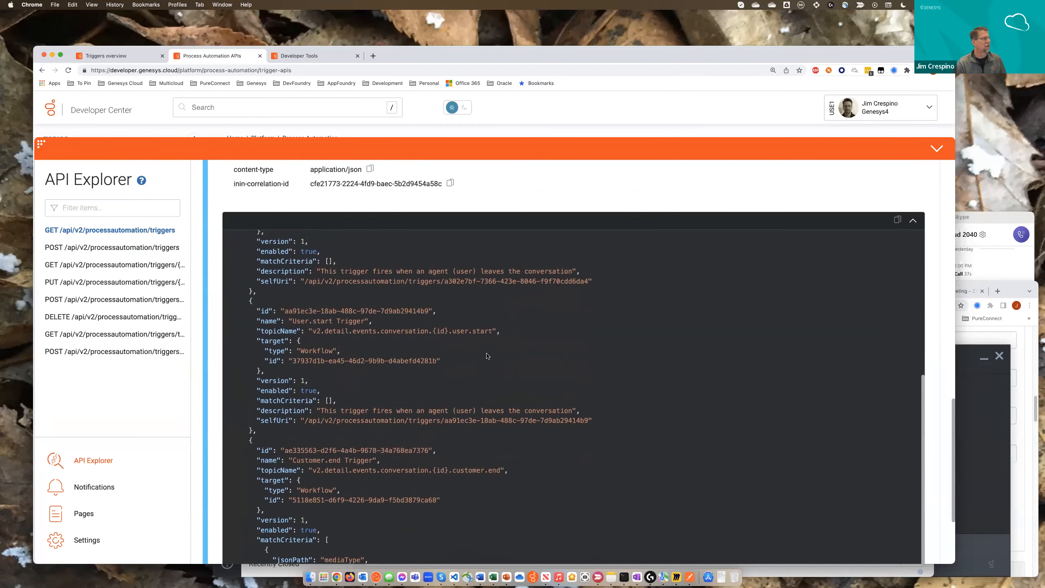
# Copy the topic name v2.detail.events.conversation.{id}.user.start from the User.start Trigger in the response.
pyautogui.moveTo(491, 332); pyautogui.dragTo(318, 330)
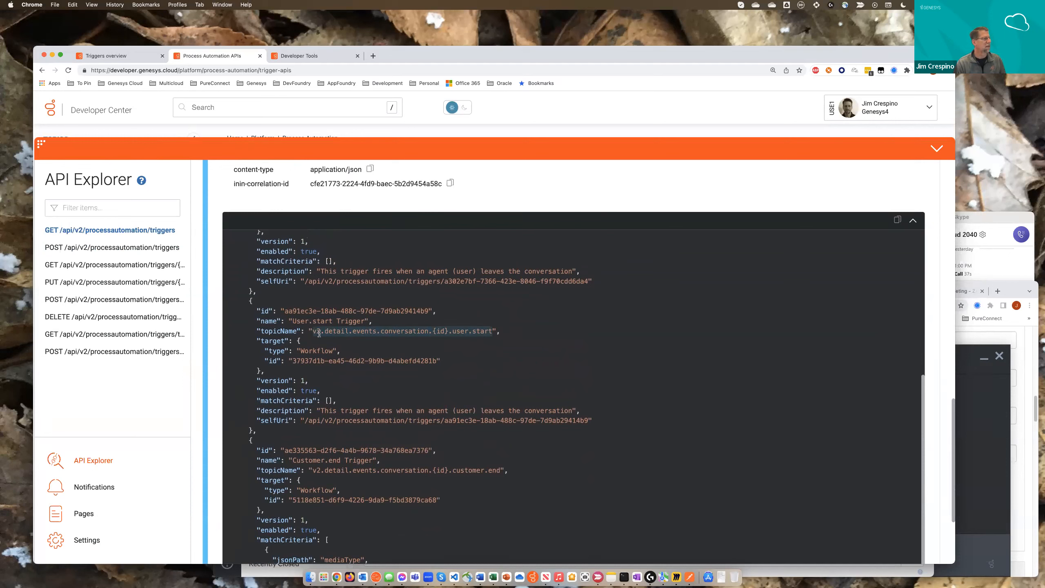
pyautogui.rightClick(334, 336)
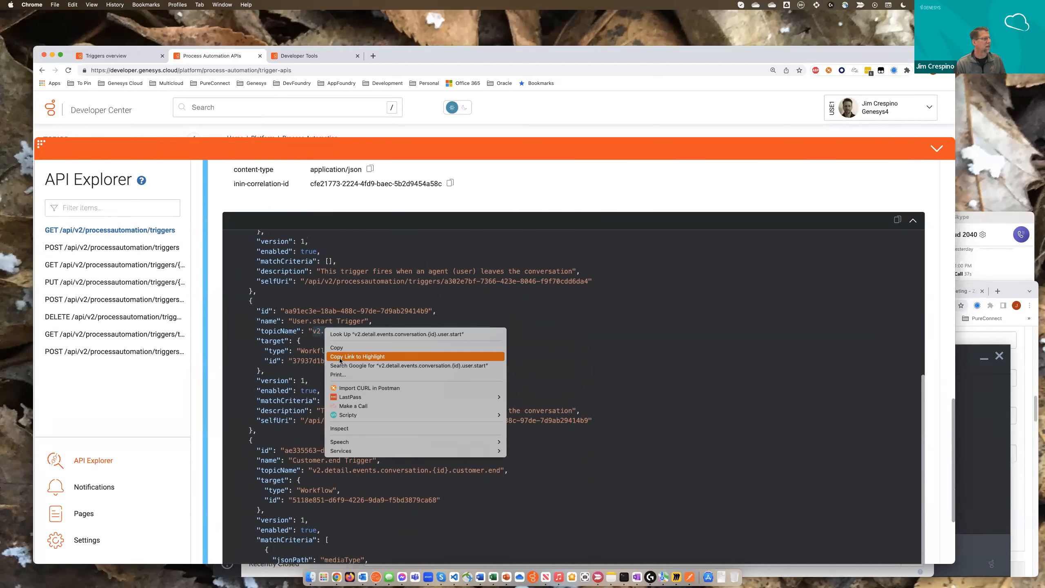
pyautogui.click(340, 349)
# Open the POST triggers/topics/{topicName}/test request and set its topicName to v2.detail.events.conversation.{id}.user.start.
pyautogui.click(131, 251)
pyautogui.click(105, 265)
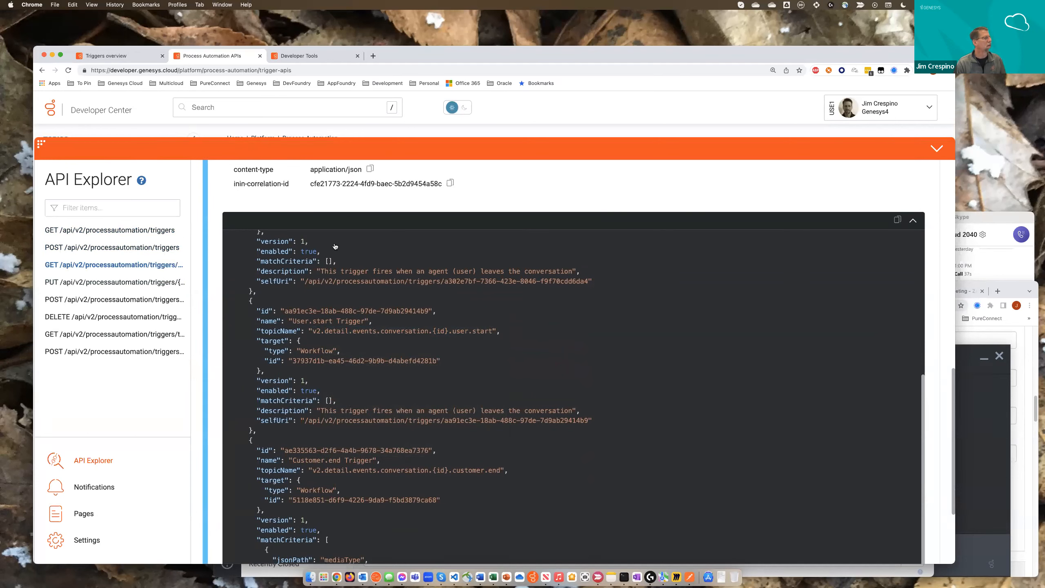
pyautogui.scroll(15, 264, 177)
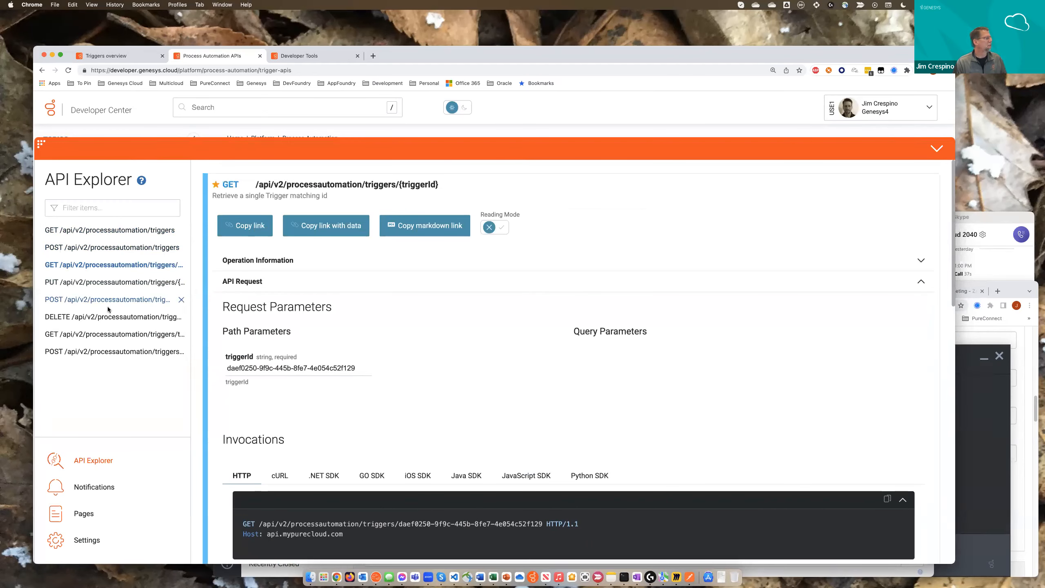
pyautogui.click(108, 300)
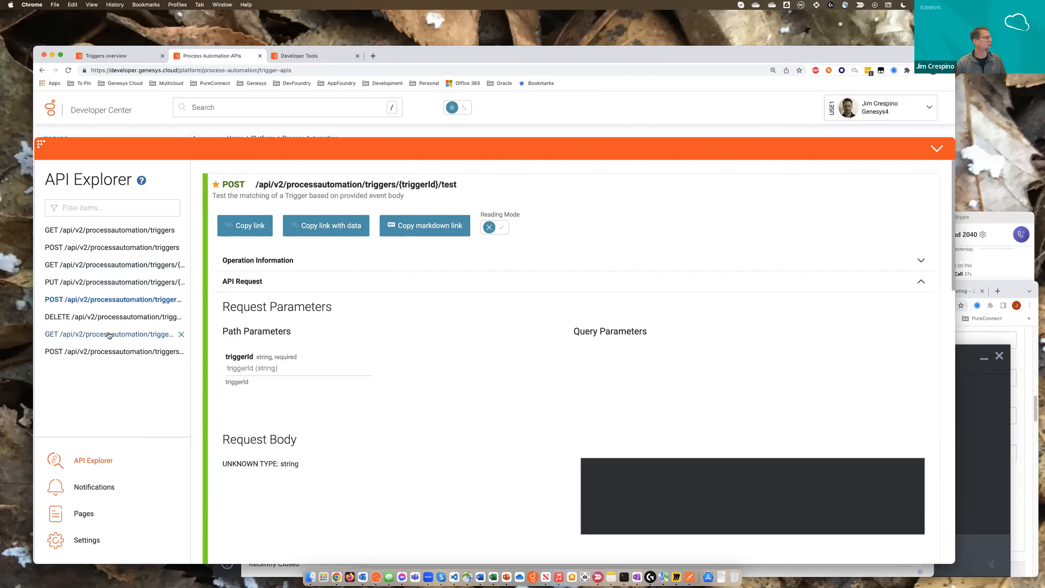
pyautogui.click(105, 351)
pyautogui.tripleClick(293, 369)
pyautogui.press('cmd+v')
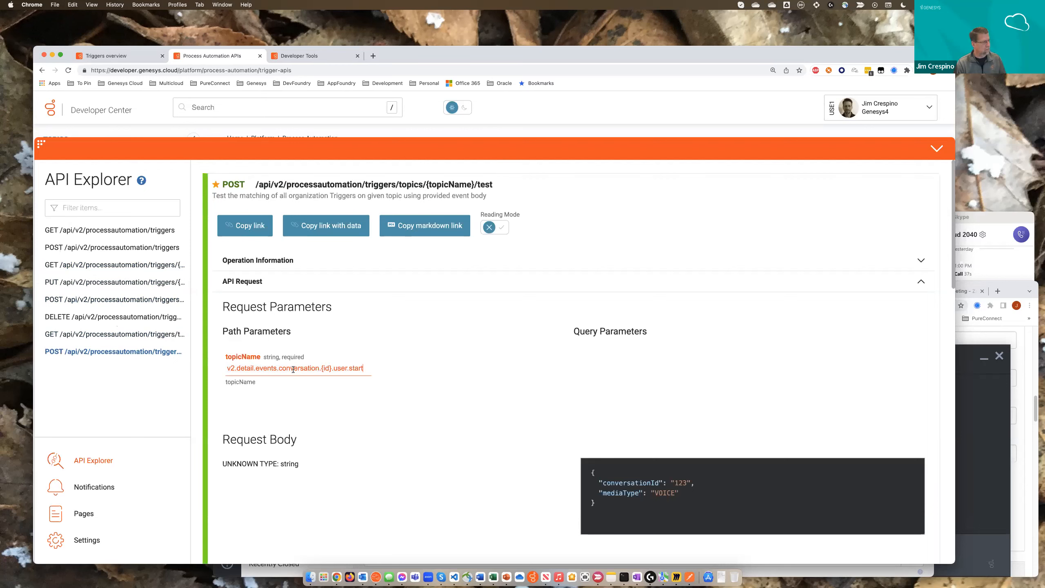
pyautogui.scroll(-5, 416, 408)
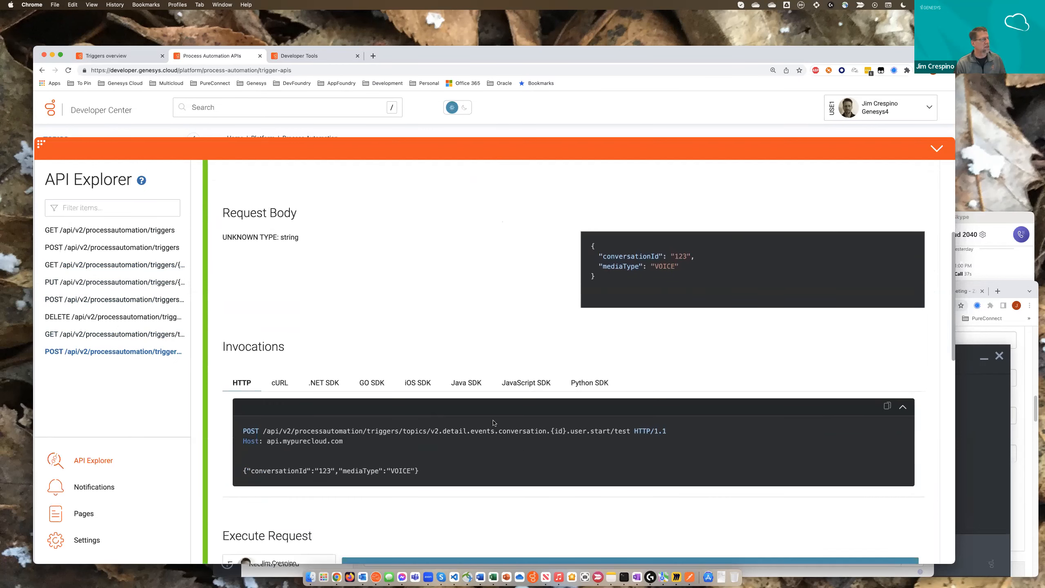
# Execute the topic test request with conversationId 123 and mediaType VOICE, and examine the schema and trigger match validation in its response.
pyautogui.scroll(-3, 493, 423)
pyautogui.click(600, 466)
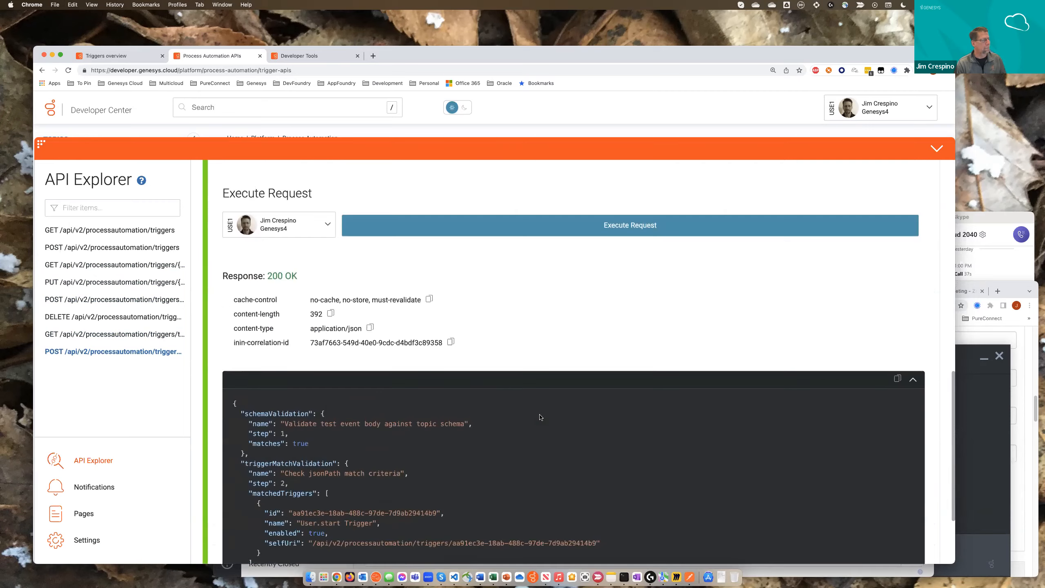
pyautogui.scroll(-1, 541, 417)
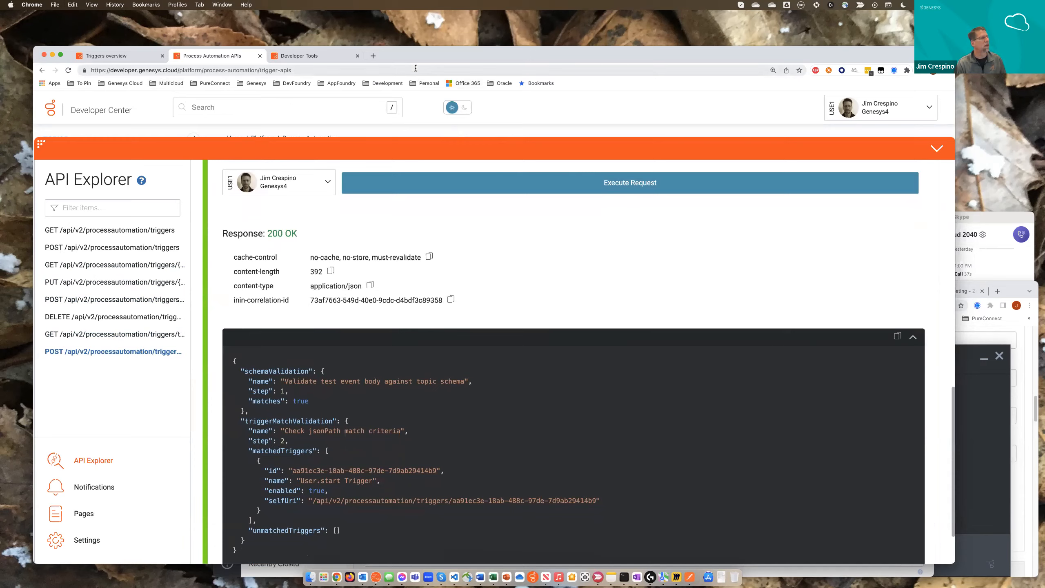
pyautogui.moveTo(407, 55); pyautogui.dragTo(386, 52)
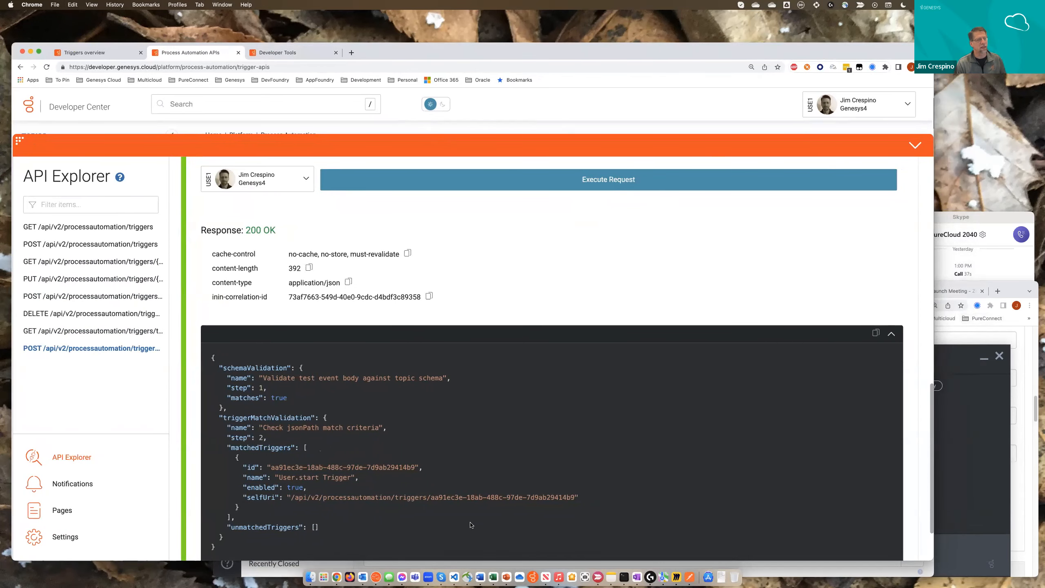
# Open the DevCast Trigger - User Start workflow in Architect and locate its flow ID in the page address.
pyautogui.click(271, 563)
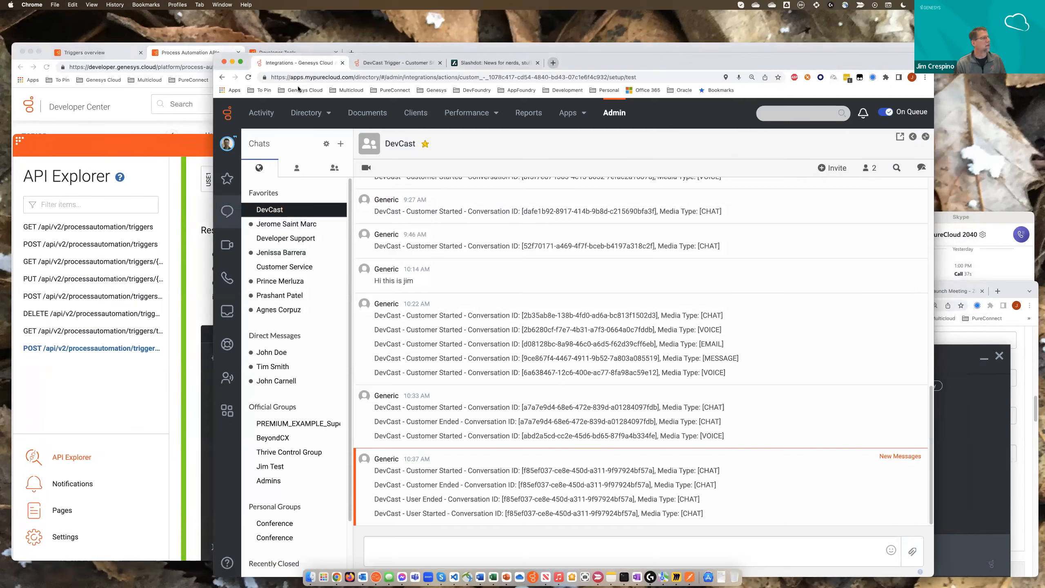
pyautogui.click(381, 65)
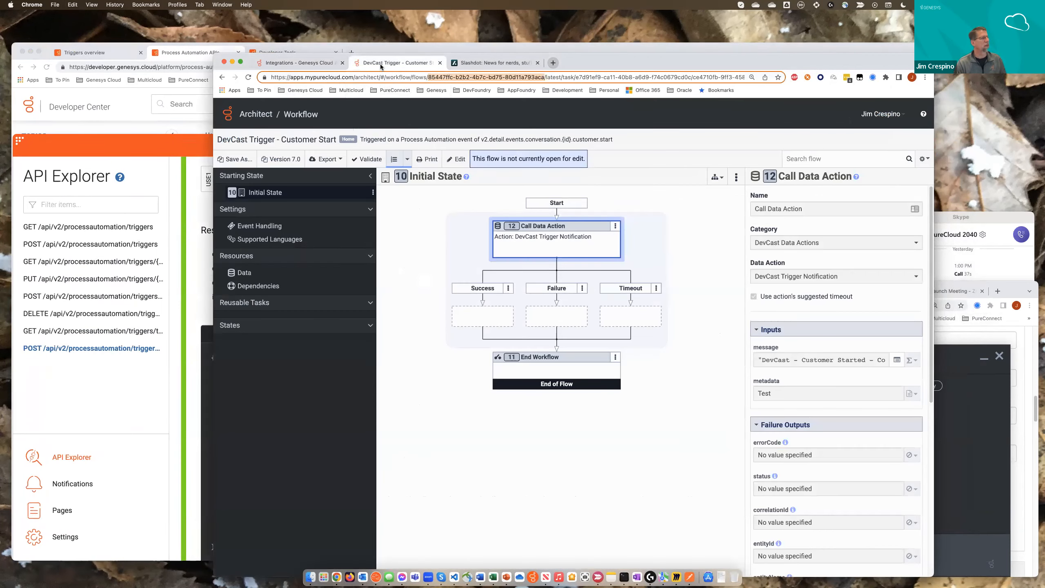
pyautogui.click(260, 115)
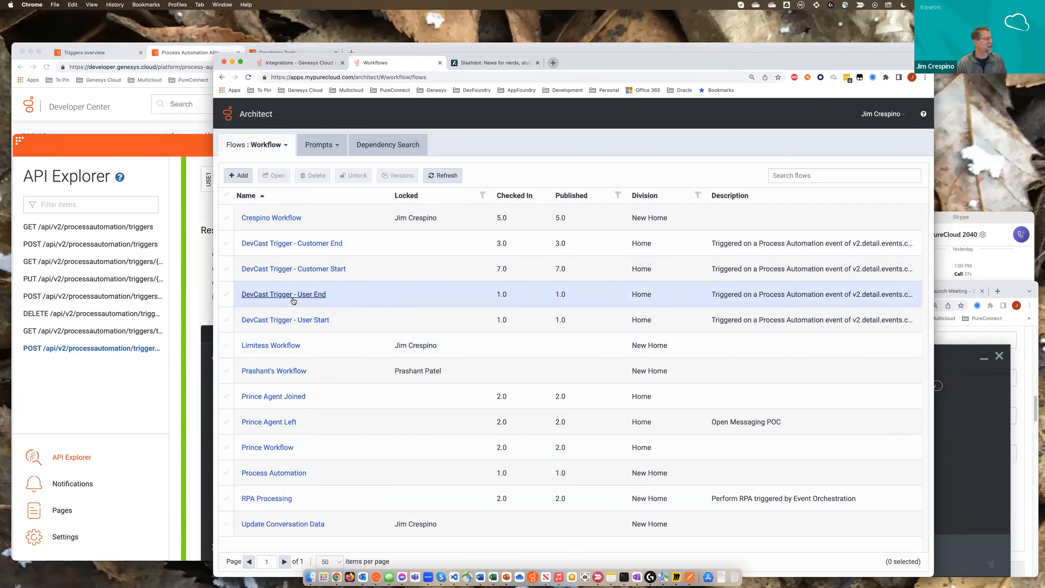
pyautogui.click(272, 321)
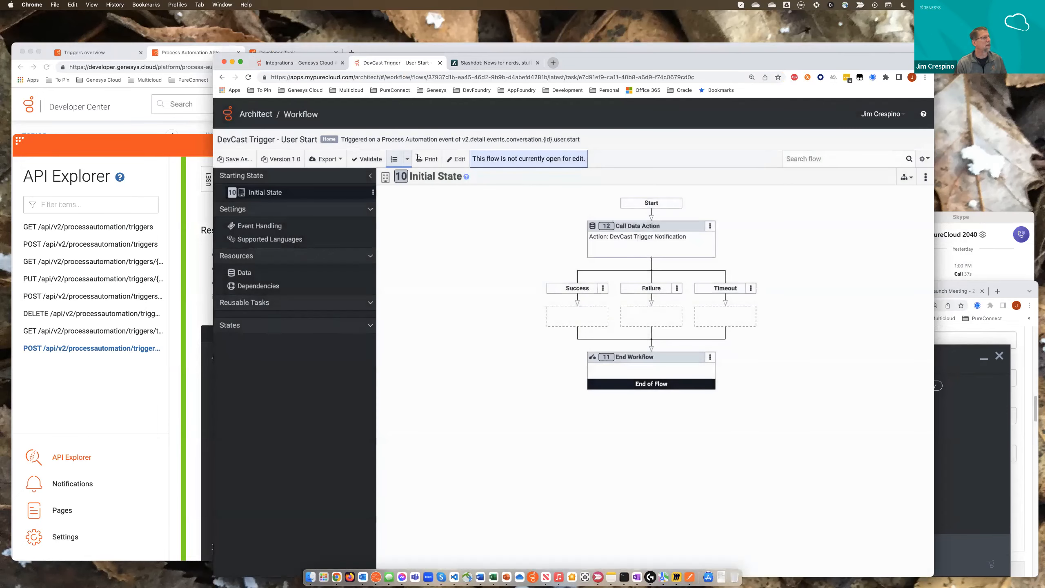
pyautogui.click(538, 78)
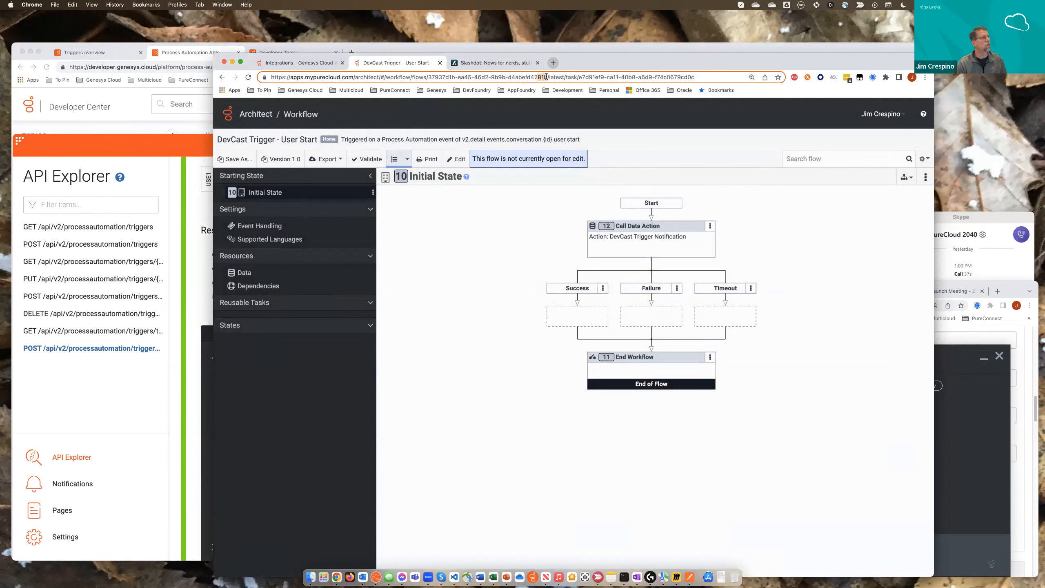
# Return to the GET triggers response in the API Explorer and compare the User.start Trigger's target workflow id with the flow ID.
pyautogui.click(128, 129)
pyautogui.click(106, 229)
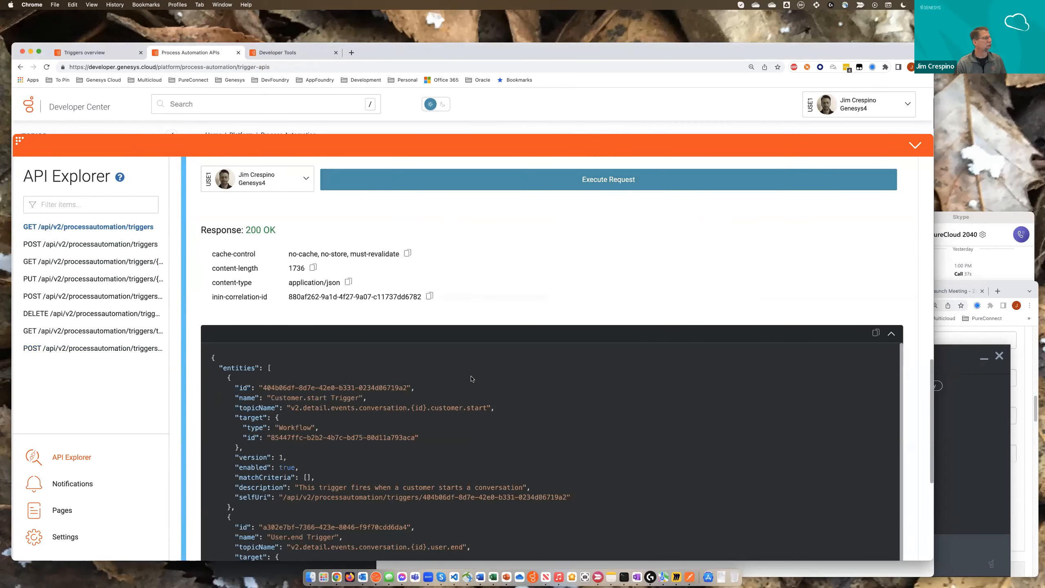
pyautogui.scroll(-5, 473, 379)
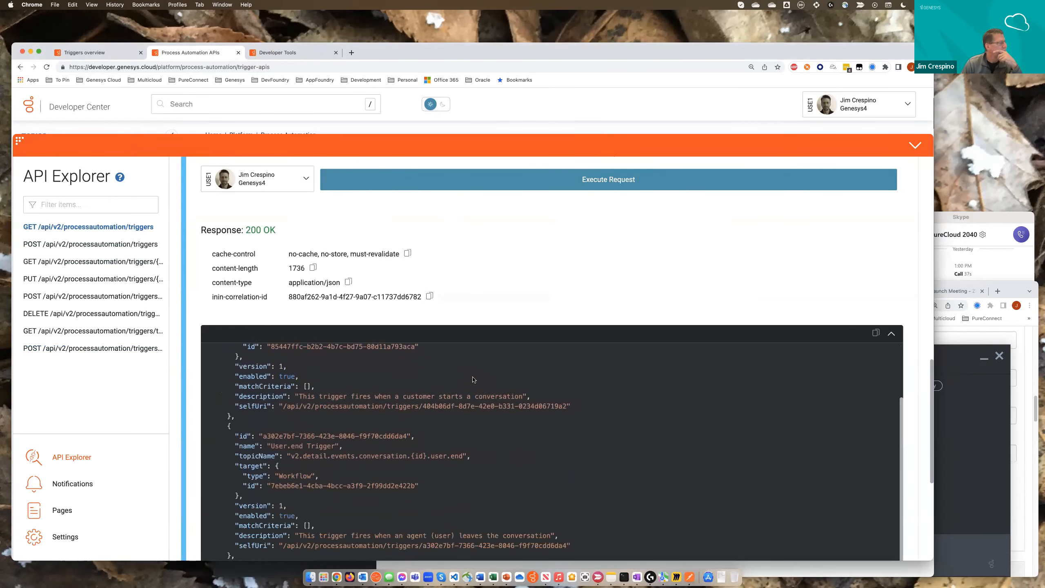
pyautogui.scroll(-3, 473, 380)
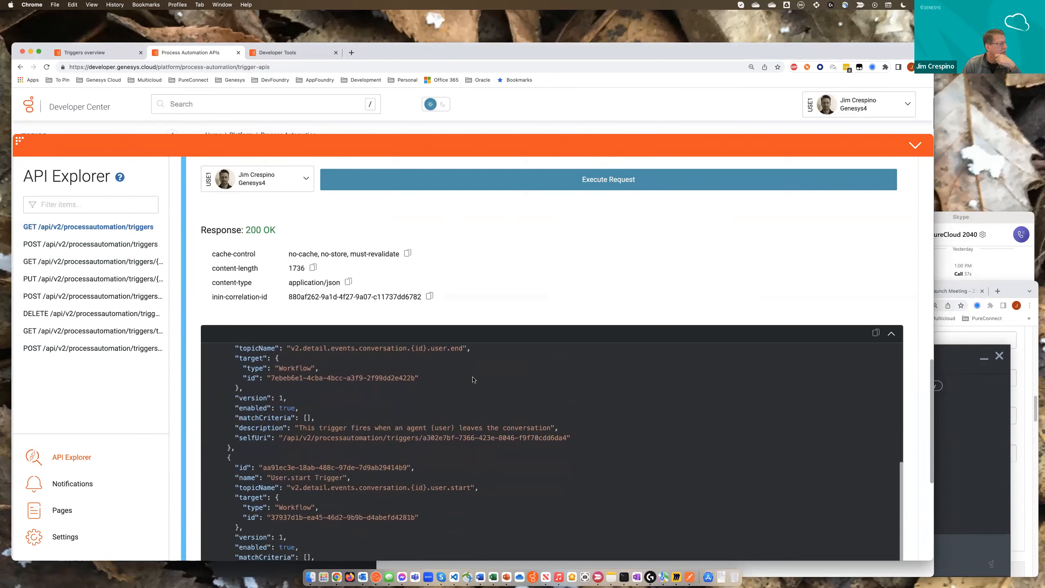
pyautogui.scroll(-1, 385, 486)
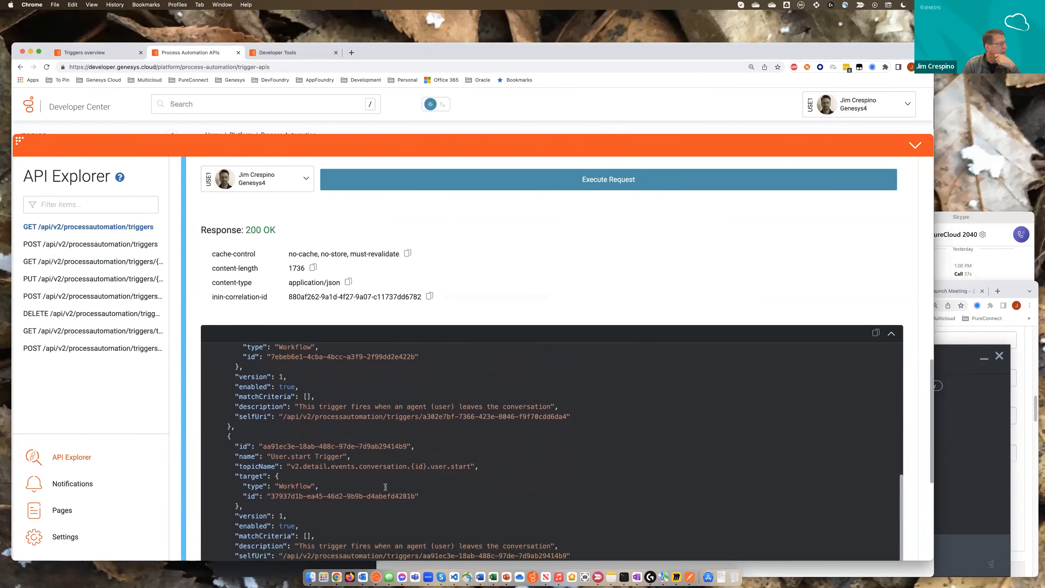
pyautogui.moveTo(414, 495); pyautogui.dragTo(267, 495)
pyautogui.scroll(-2, 356, 489)
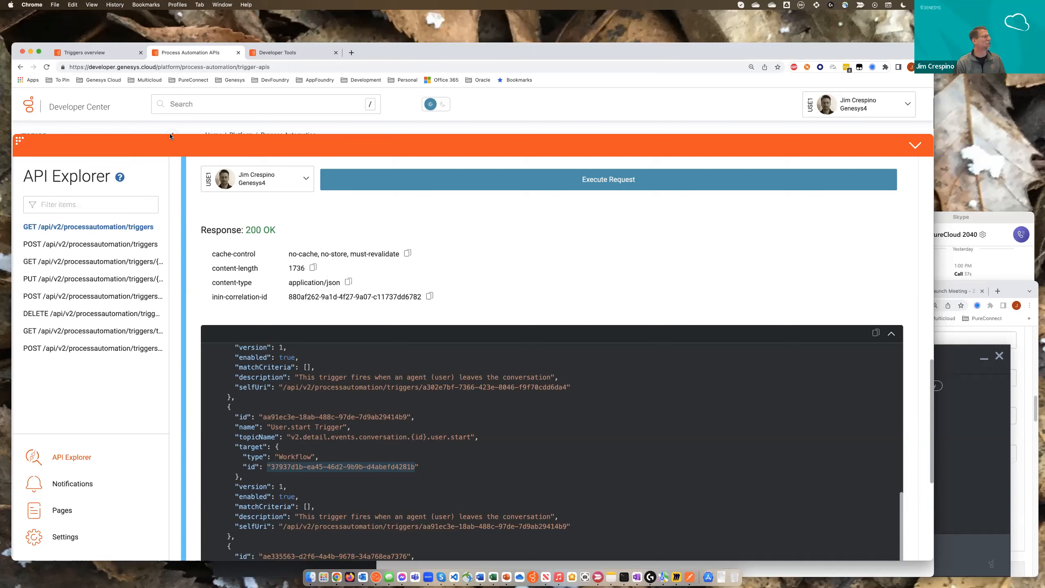
# Review the Triggers overview topics and examine the User Started message in the DevCast chat room.
pyautogui.click(100, 54)
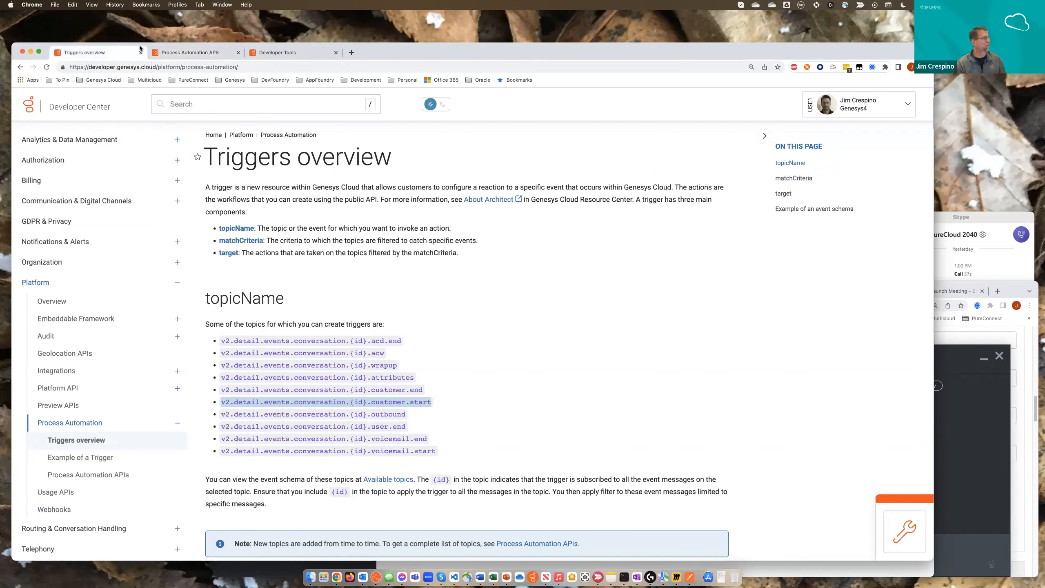
pyautogui.click(350, 566)
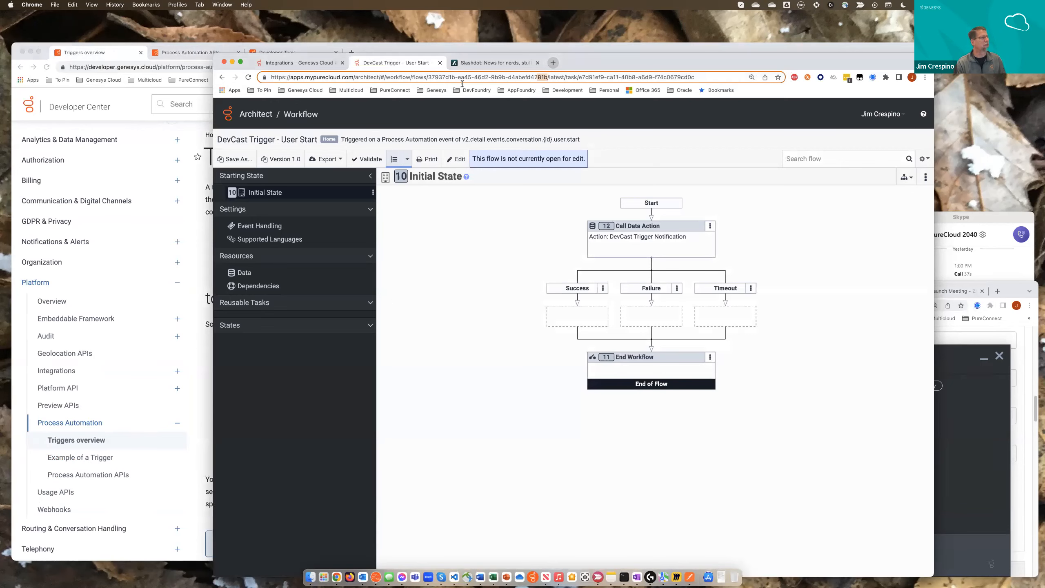
pyautogui.moveTo(589, 62); pyautogui.dragTo(572, 55)
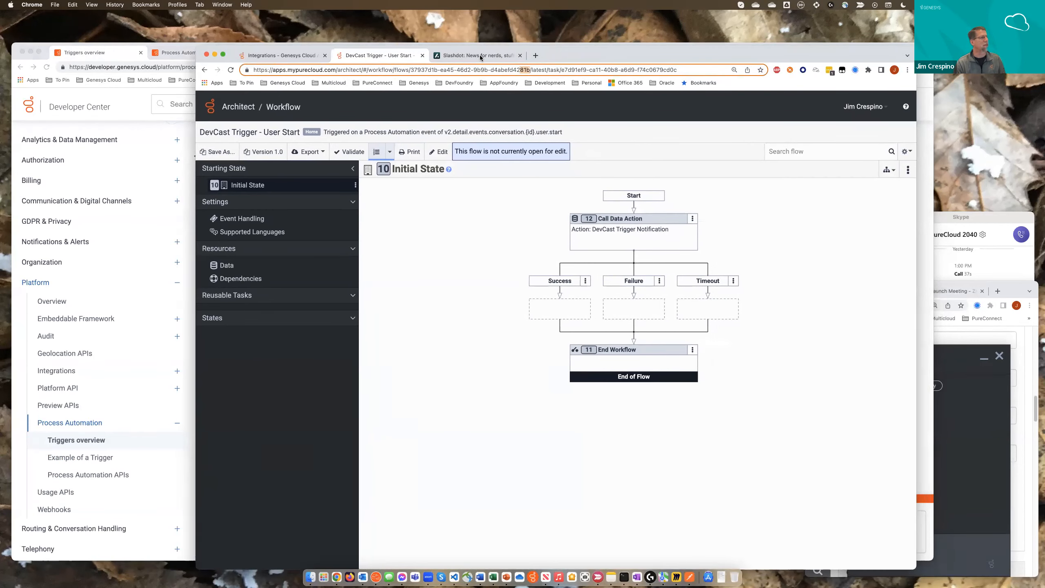
pyautogui.click(296, 56)
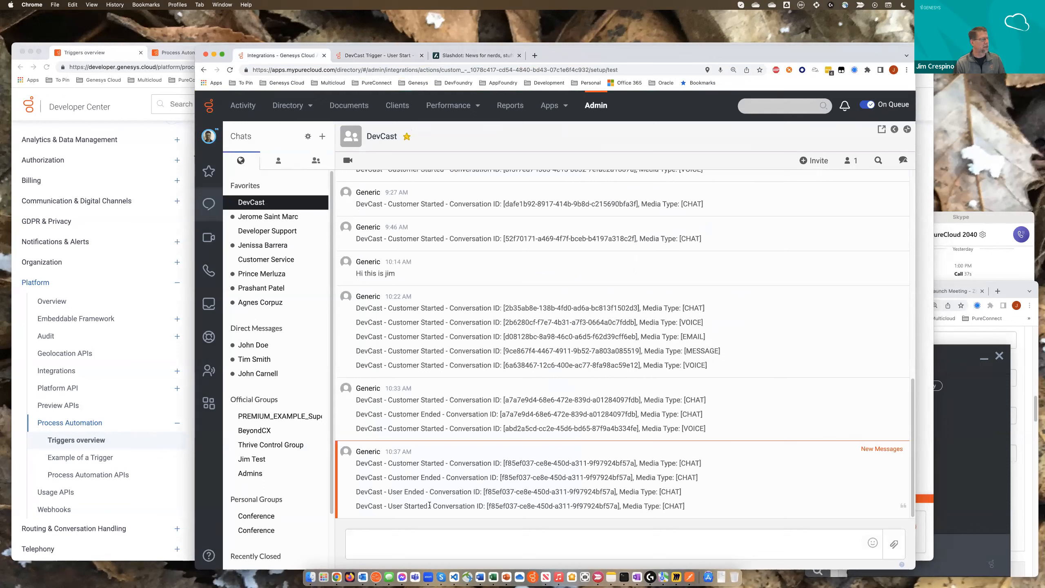
pyautogui.moveTo(685, 506); pyautogui.dragTo(353, 511)
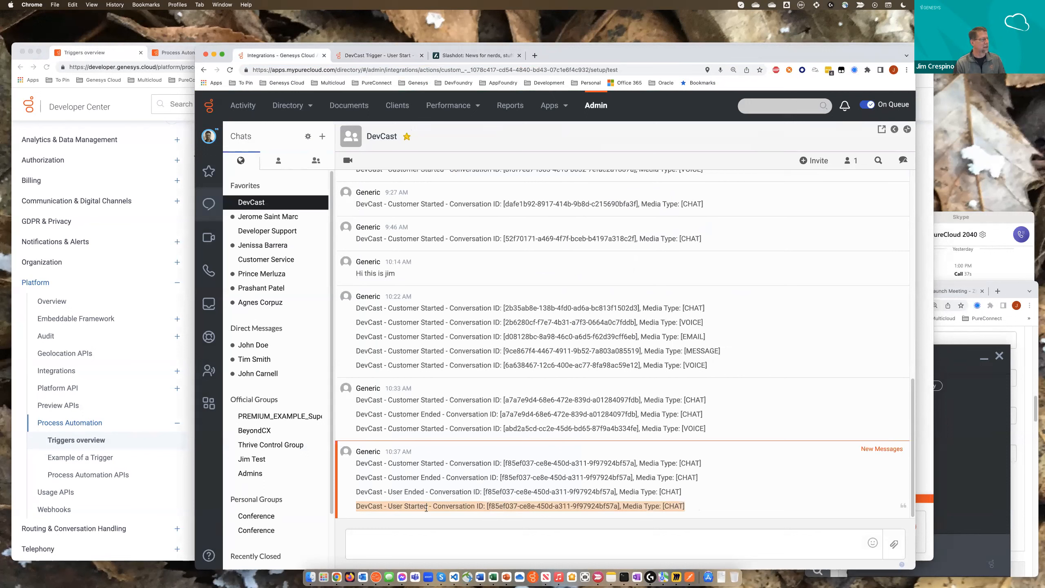
pyautogui.click(693, 509)
pyautogui.moveTo(691, 508); pyautogui.dragTo(356, 509)
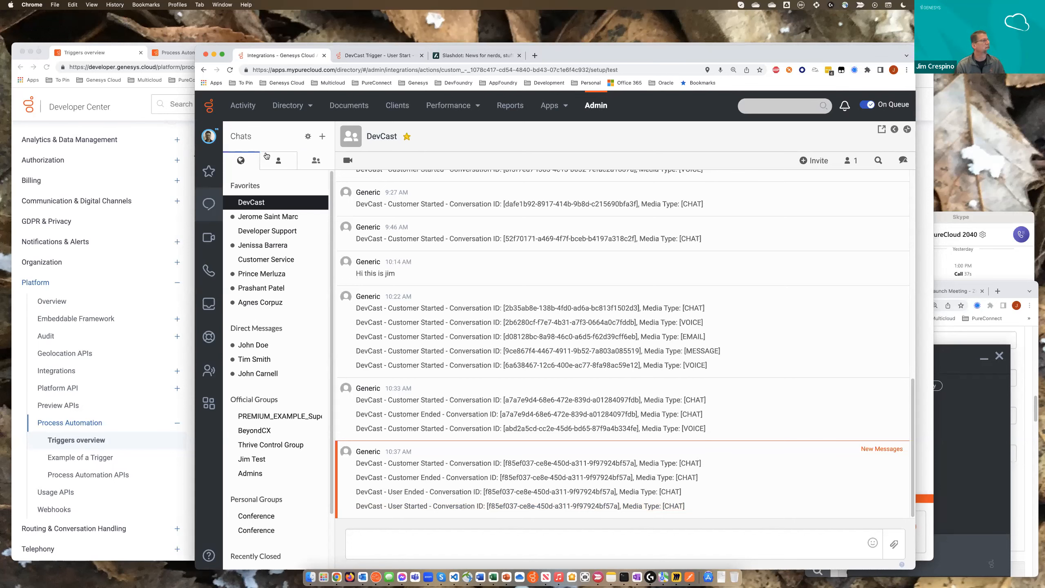
# Copy the complete User.end Trigger object from the GET triggers response in the API Explorer.
pyautogui.click(187, 51)
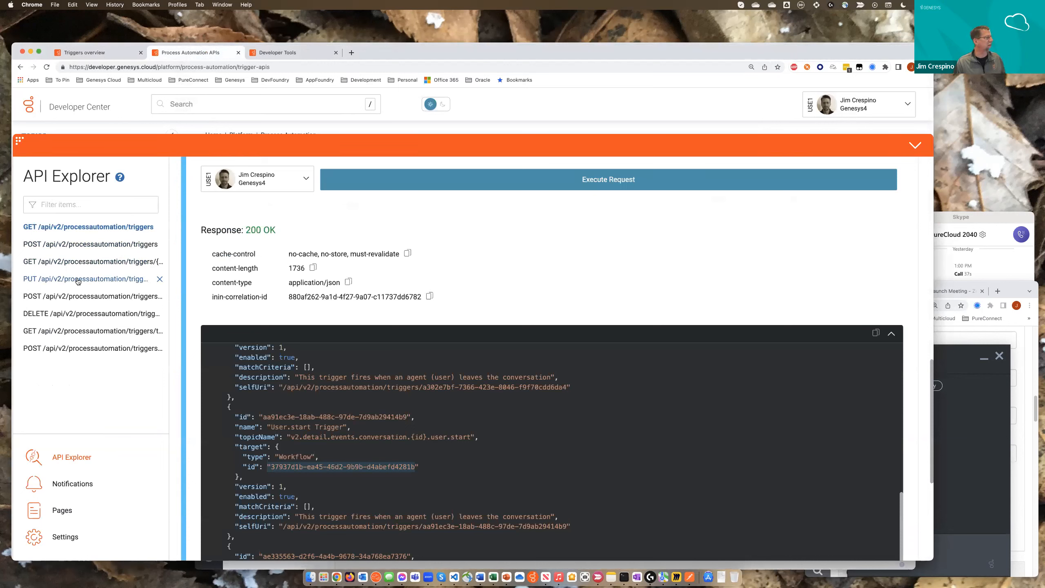
pyautogui.scroll(-2, 337, 439)
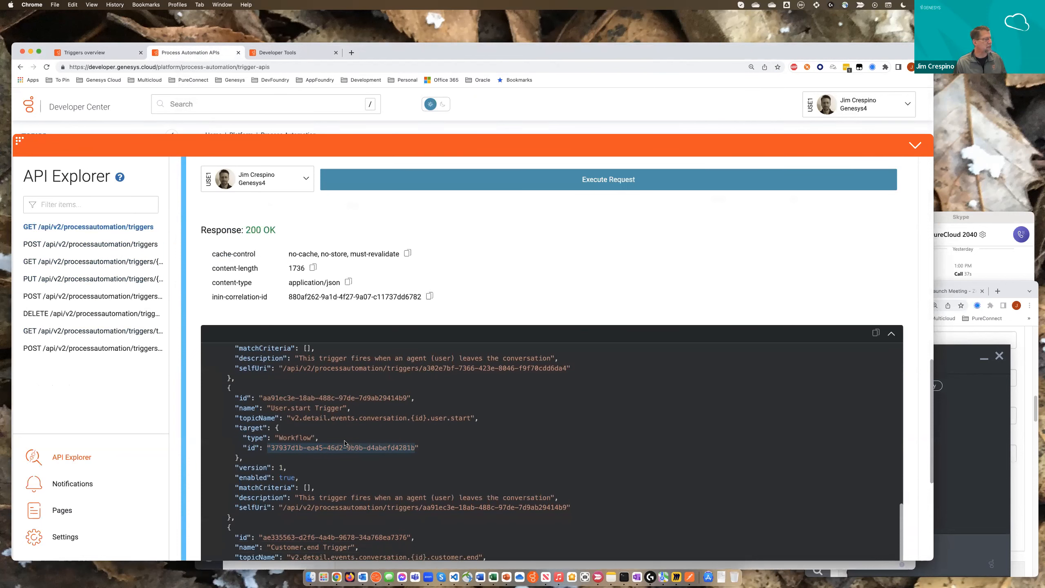
pyautogui.click(313, 470)
pyautogui.scroll(-1, 312, 470)
pyautogui.scroll(-3, 311, 469)
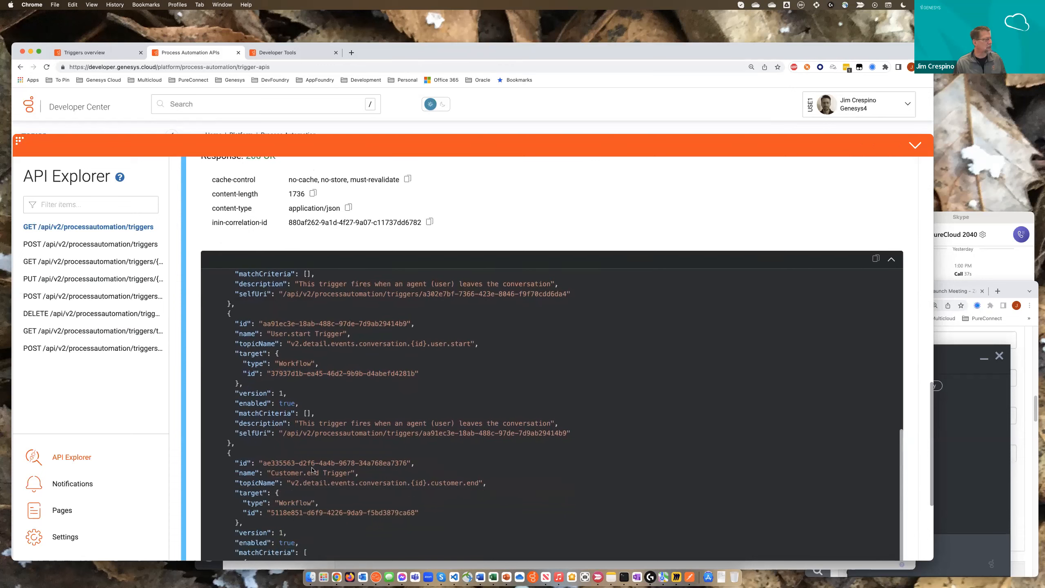
pyautogui.scroll(6, 311, 467)
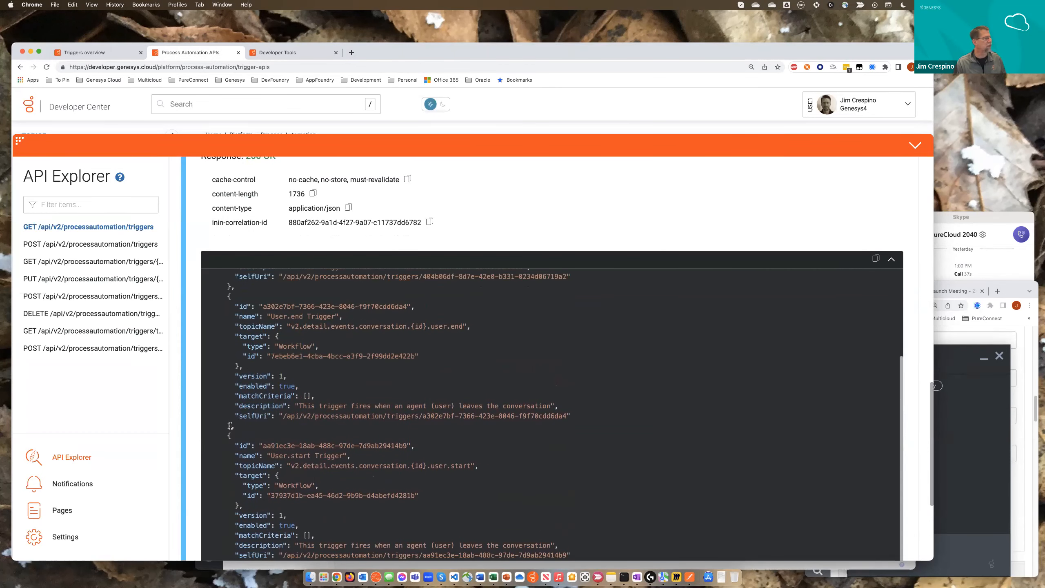
pyautogui.moveTo(235, 427); pyautogui.dragTo(199, 295)
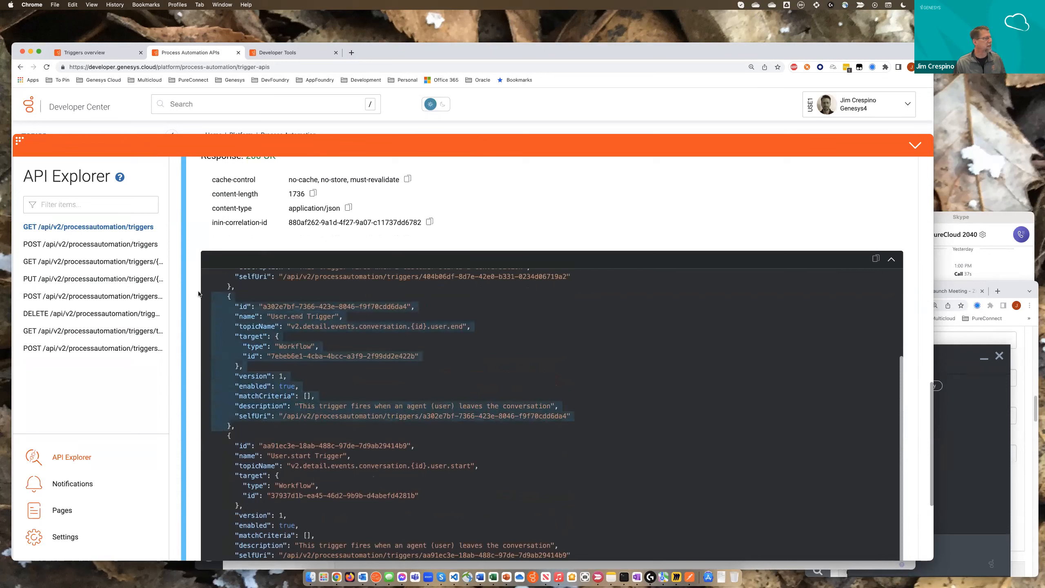
pyautogui.rightClick(259, 316)
pyautogui.click(267, 334)
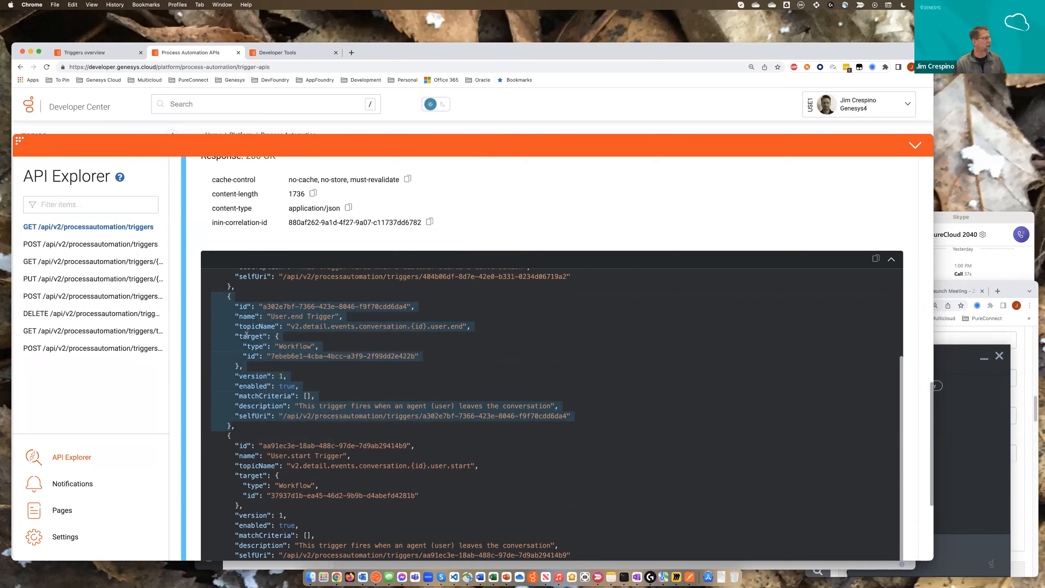
# Open the PUT /api/v2/processautomation/triggers/{triggerId} request and replace its request body with the copied User.end Trigger object.
pyautogui.click(62, 282)
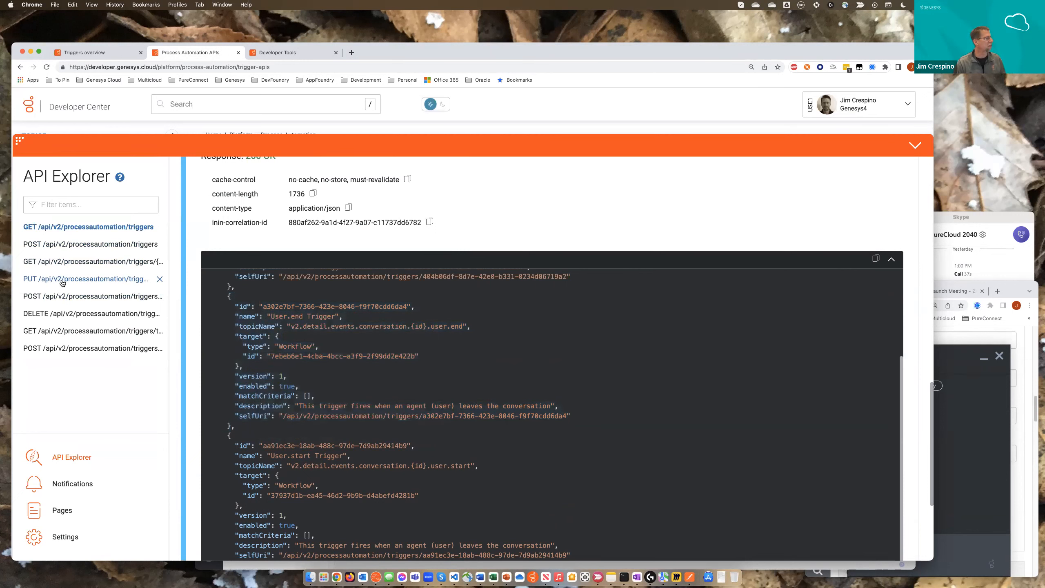
pyautogui.scroll(4, 252, 277)
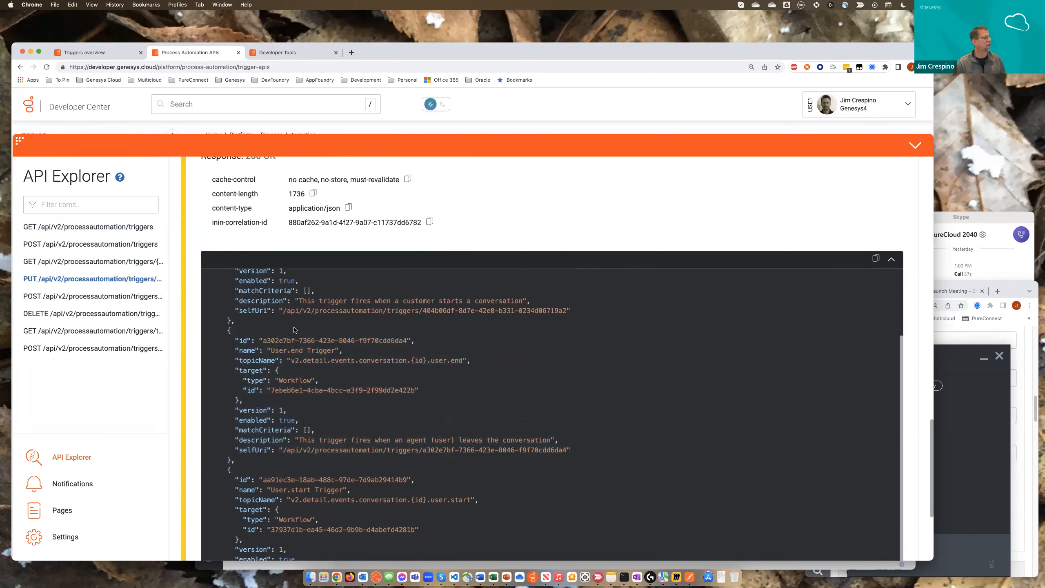
pyautogui.scroll(15, 212, 266)
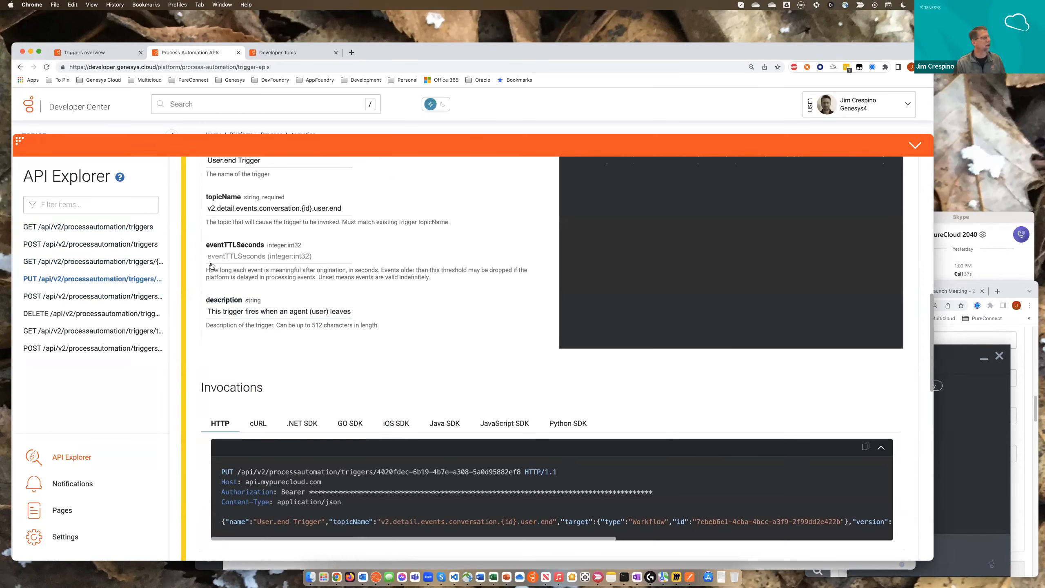
pyautogui.scroll(7, 211, 266)
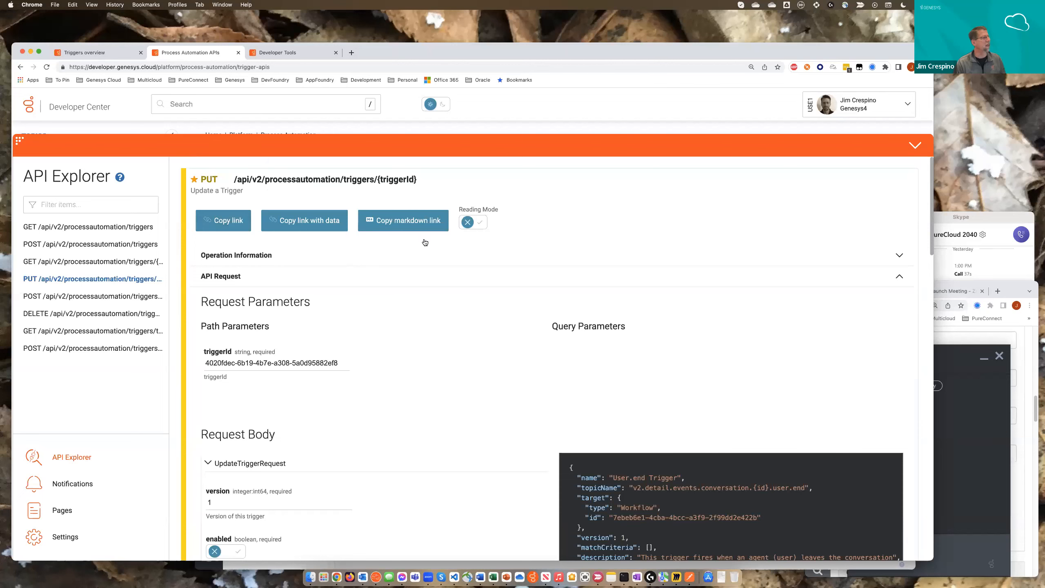
pyautogui.scroll(-2, 530, 254)
pyautogui.scroll(-3, 529, 254)
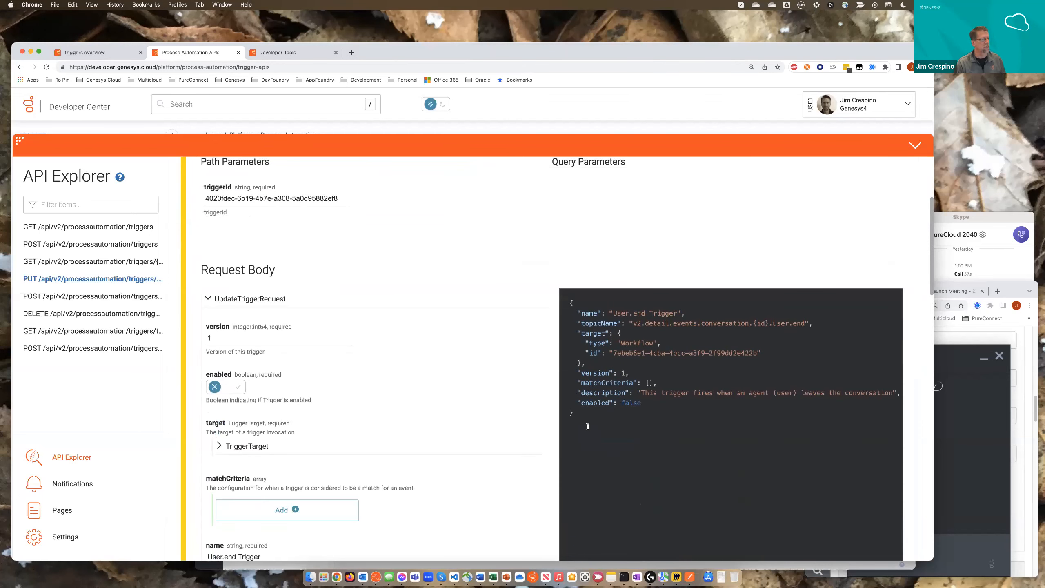
pyautogui.press('super+a')
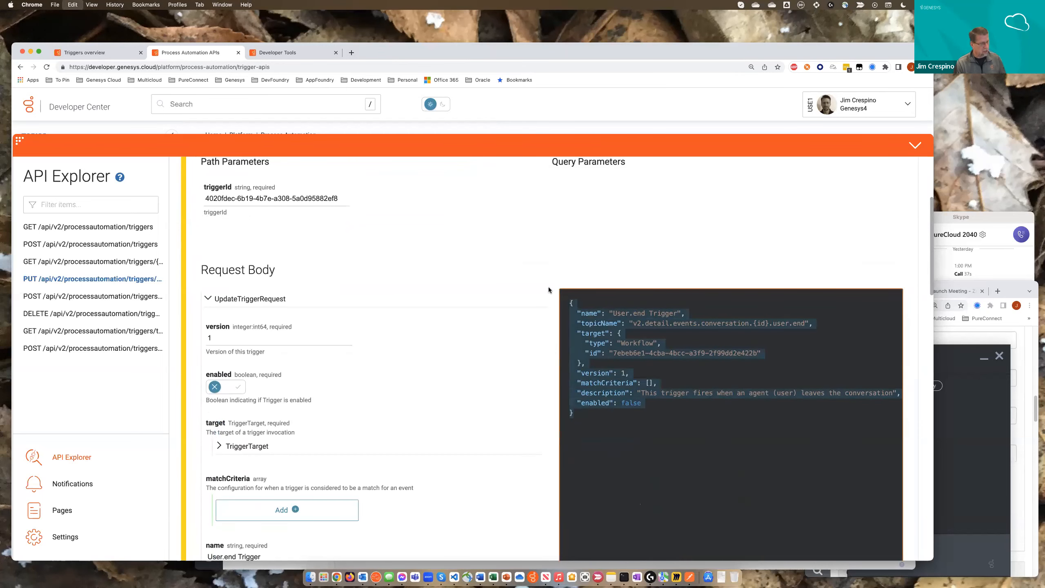
pyautogui.press('super+v')
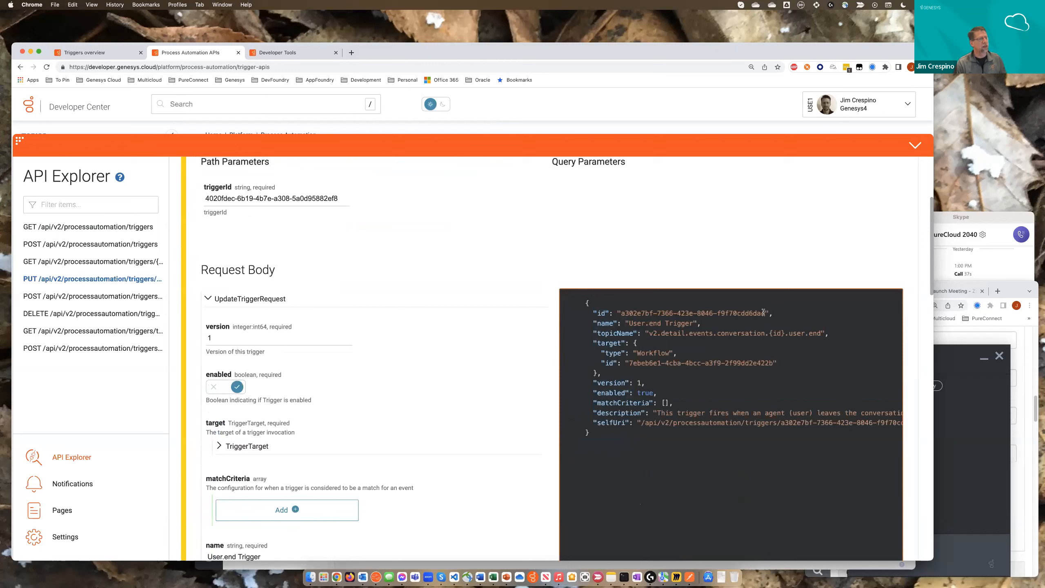
# Copy the User.end Trigger's id from the PUT request body and use it to replace the triggerId path parameter.
pyautogui.moveTo(764, 314); pyautogui.dragTo(624, 311)
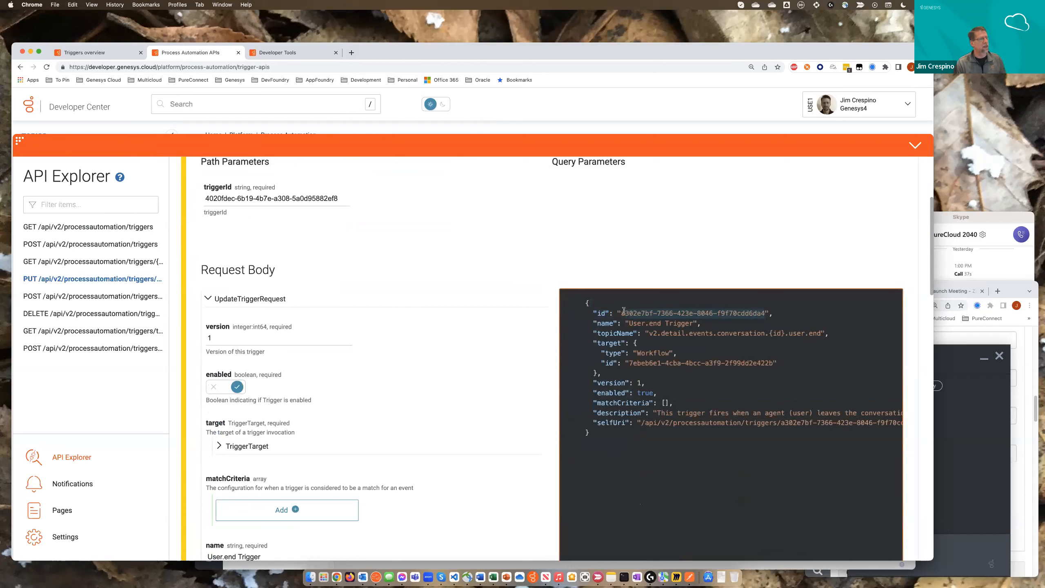
pyautogui.rightClick(630, 312)
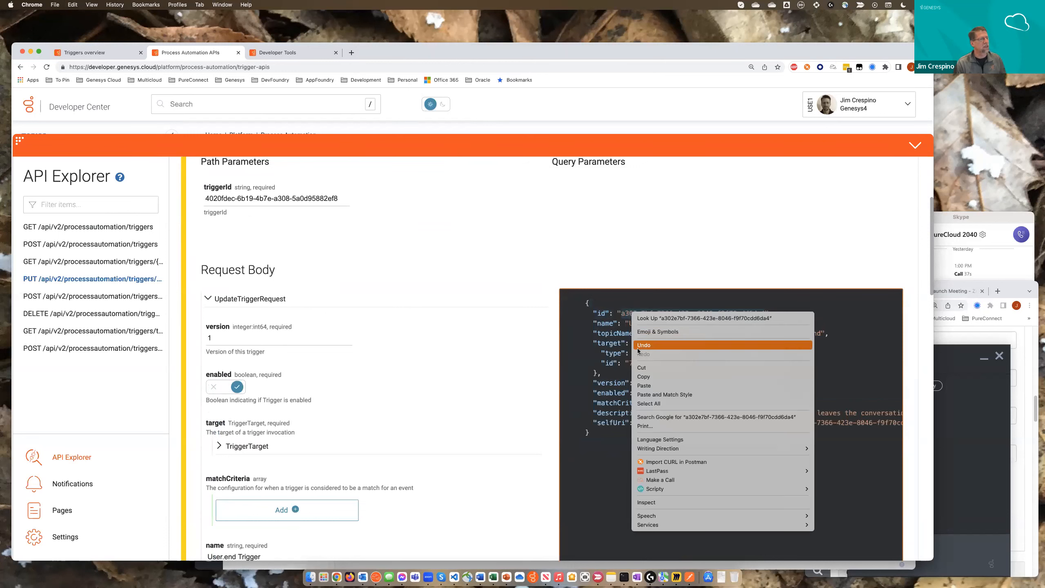
pyautogui.click(643, 377)
pyautogui.doubleClick(264, 199)
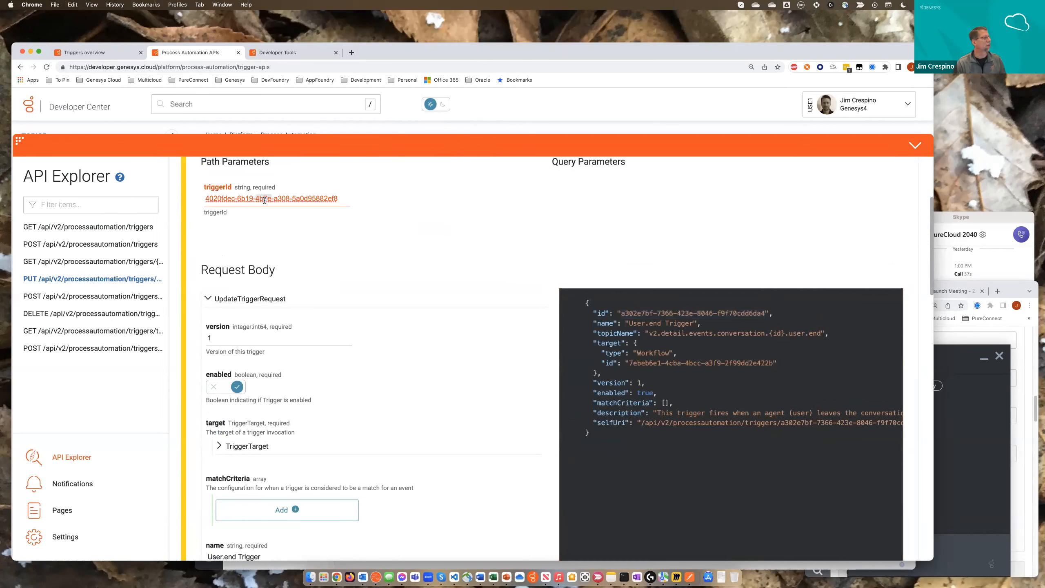
pyautogui.hotkey('ctrl', 'a')
pyautogui.hotkey('ctrl', 'v')
# Remove the trigger's top-level id and selfUri properties from the request body, along with the trailing comma after the description.
pyautogui.click(772, 313)
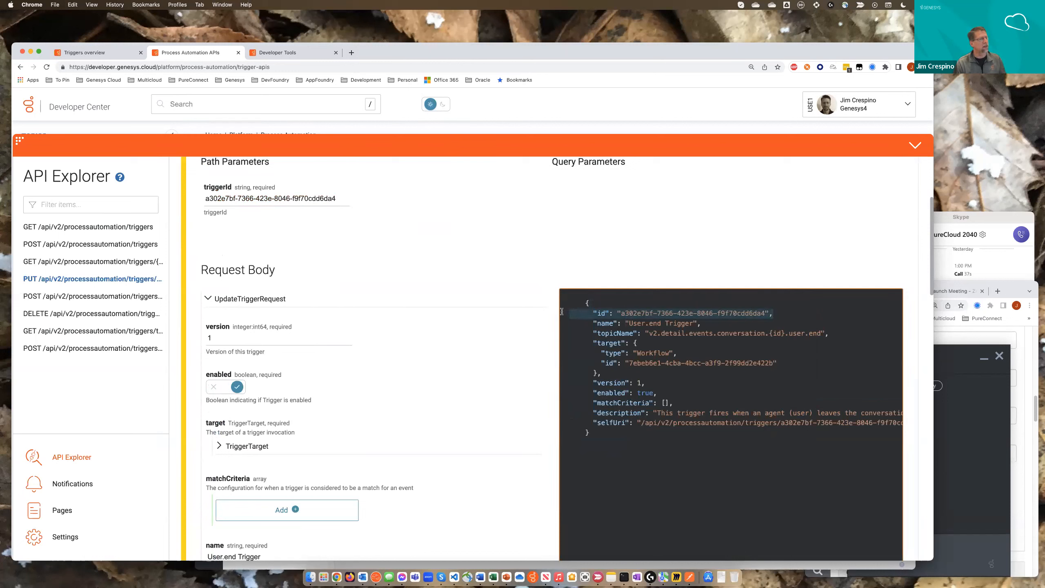
pyautogui.press('BackSpace')
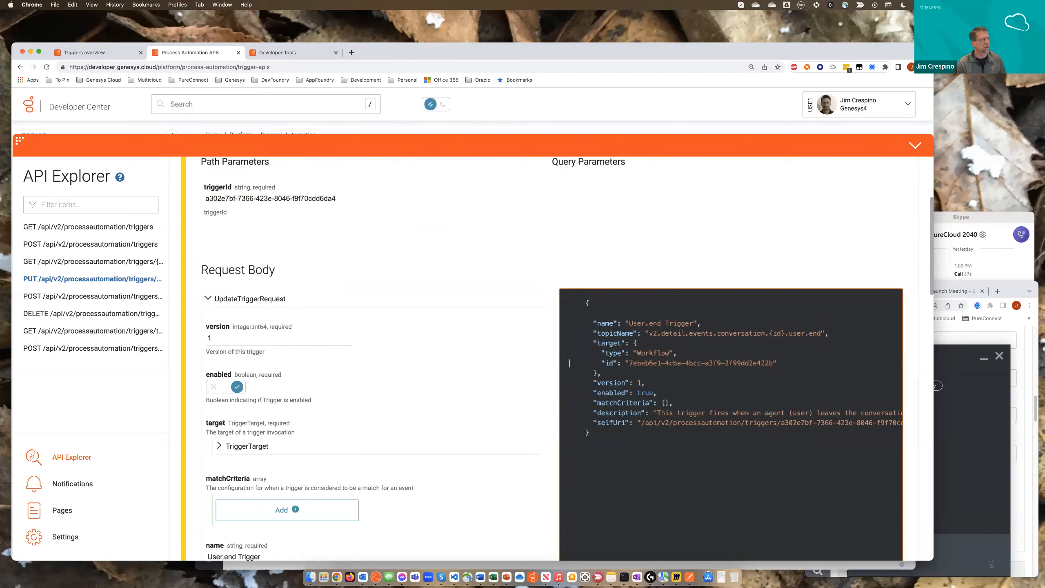
pyautogui.tripleClick(678, 423)
pyautogui.press('BackSpace')
pyautogui.press('BackSpace')
pyautogui.press('BackSpace')
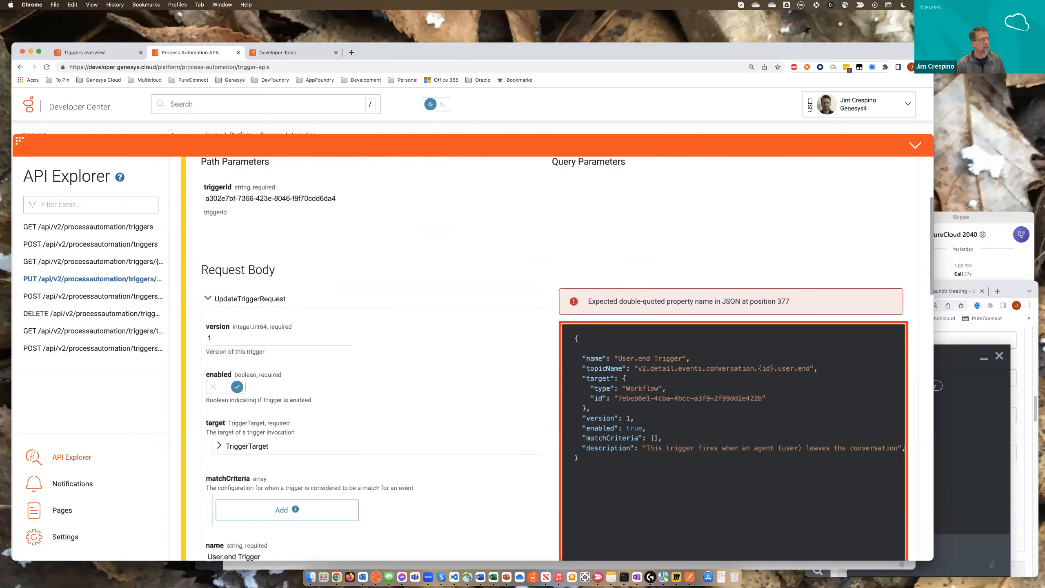
pyautogui.scroll(5, 542, 358)
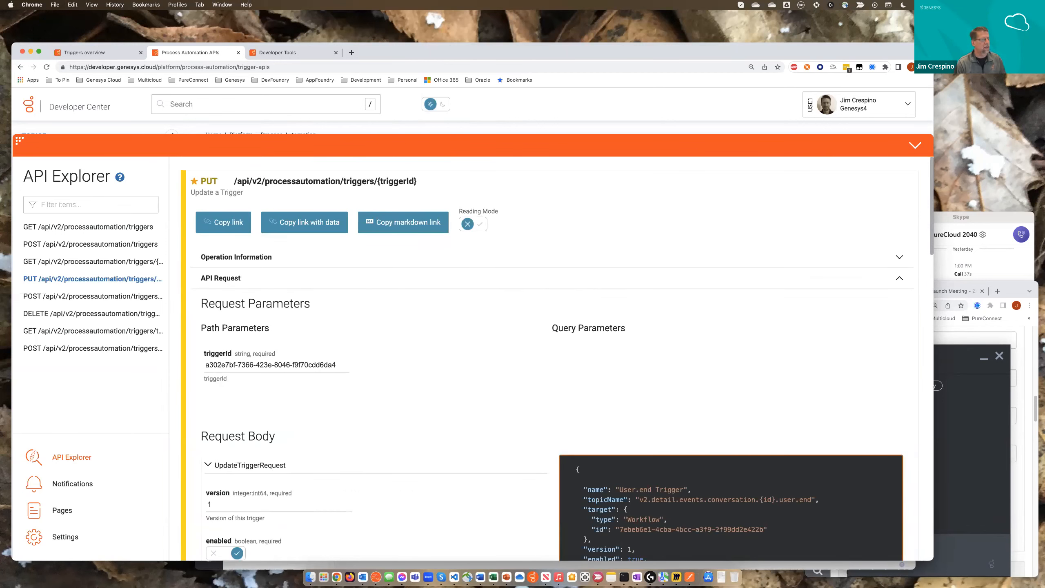
# Set enabled to false in the request body and prefix the description with "Disabled: ".
pyautogui.scroll(-5, 542, 360)
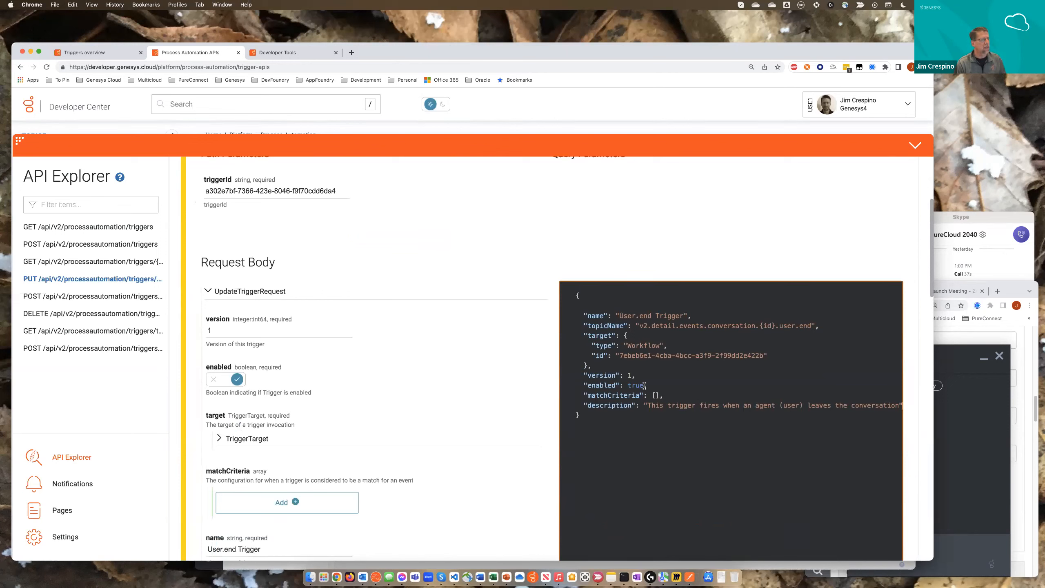
pyautogui.press('BackSpace')
pyautogui.press('BackSpace')
pyautogui.press('BackSpace')
pyautogui.press('BackSpace')
pyautogui.write('fa')
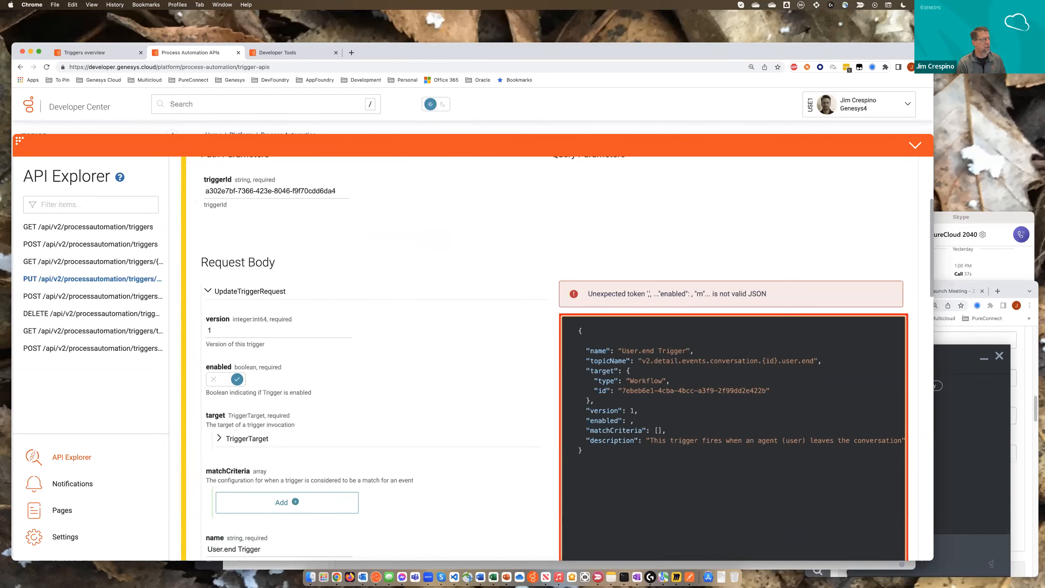
pyautogui.write('lse')
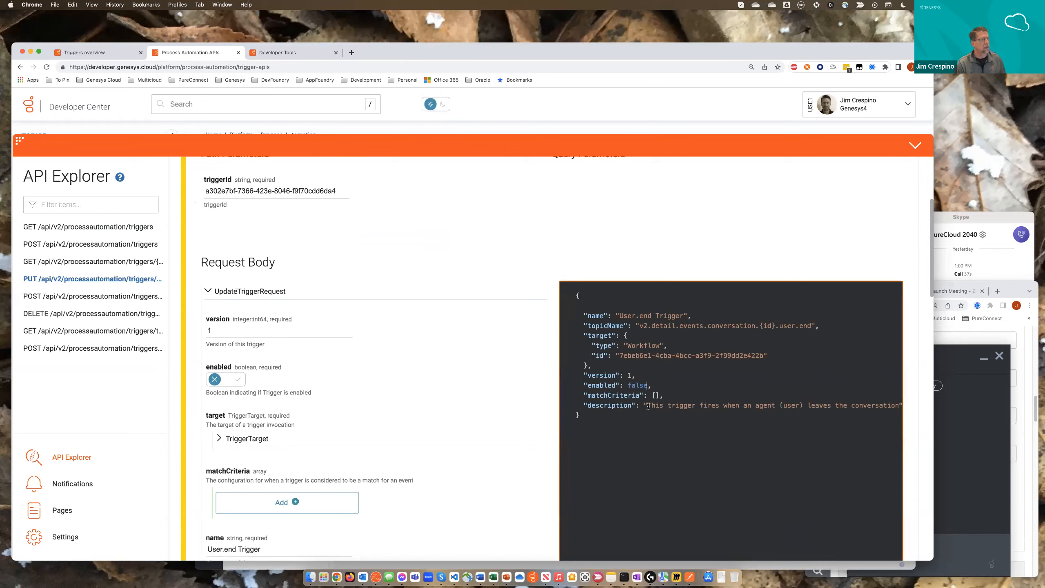
pyautogui.write('Dis')
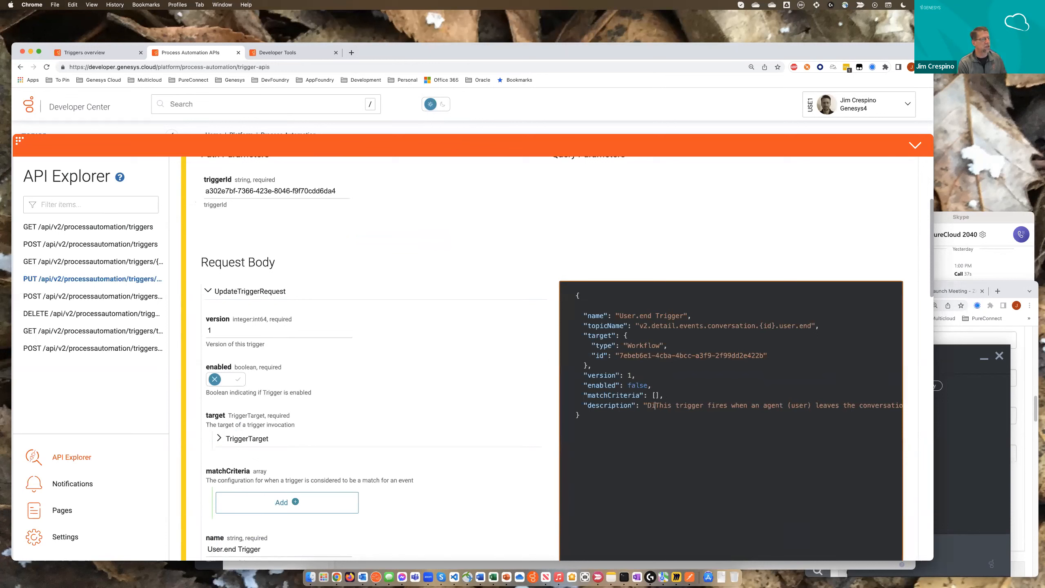
pyautogui.write('abled:')
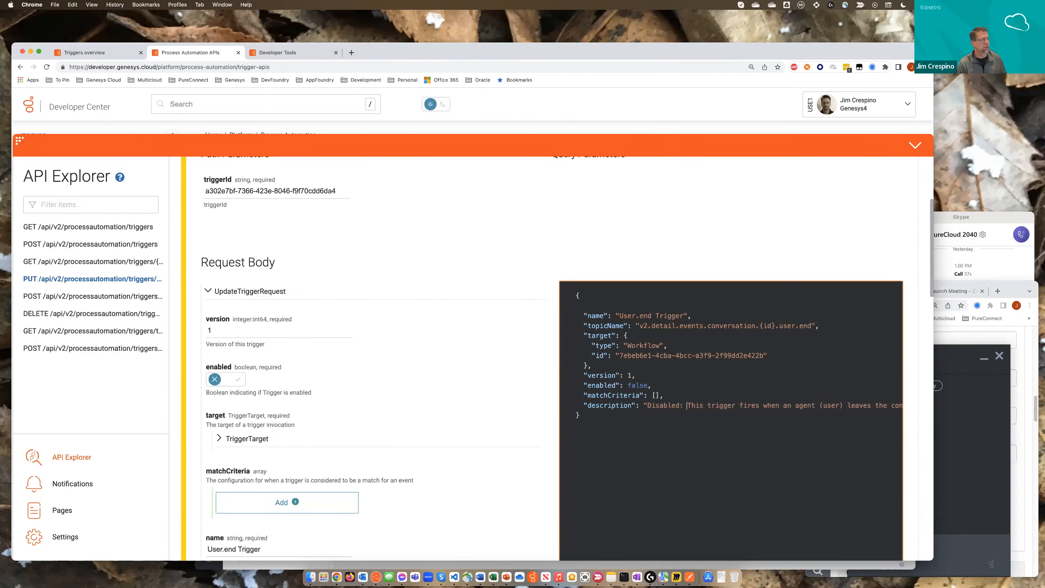
# Execute the PUT request for the User.end Trigger and check the description and enabled values in the response.
pyautogui.scroll(-3, 542, 369)
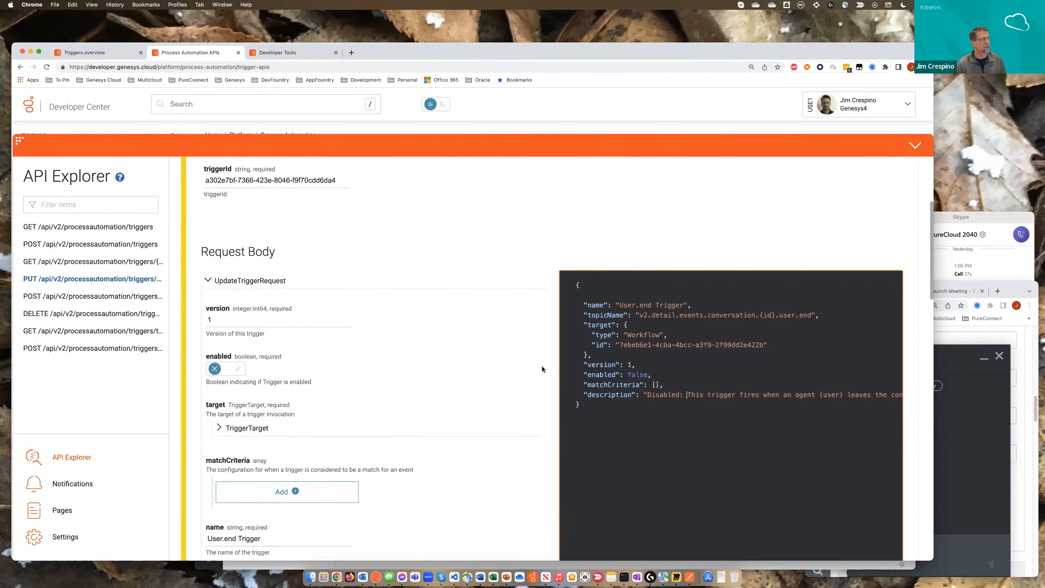
pyautogui.scroll(-2, 542, 369)
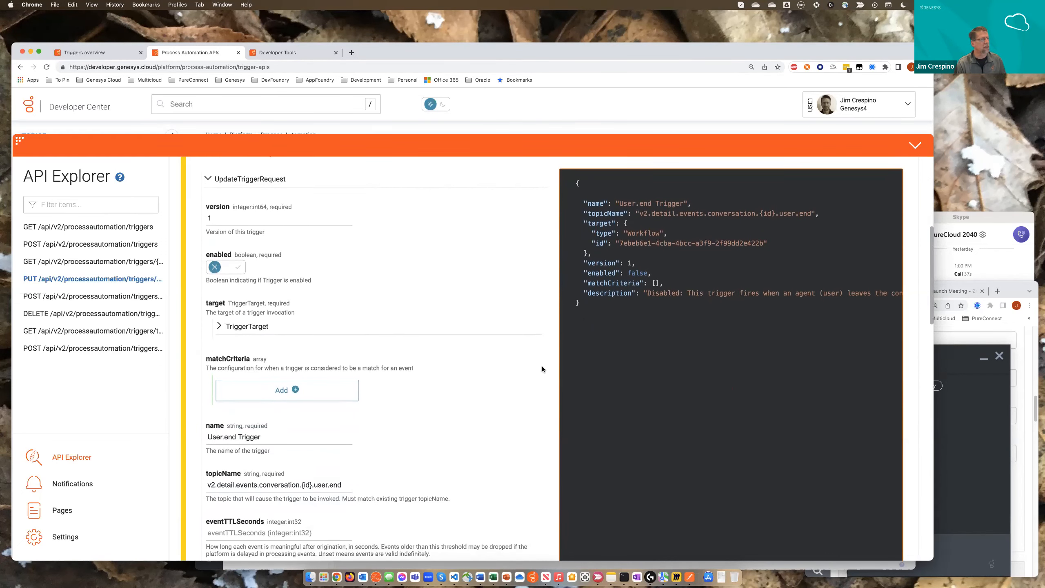
pyautogui.scroll(-10, 542, 365)
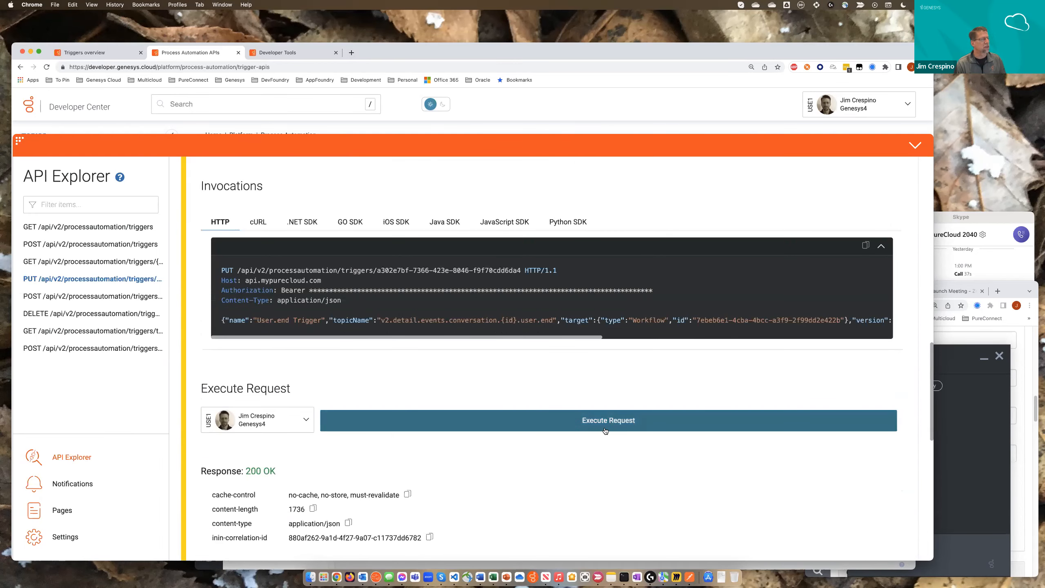
pyautogui.click(605, 426)
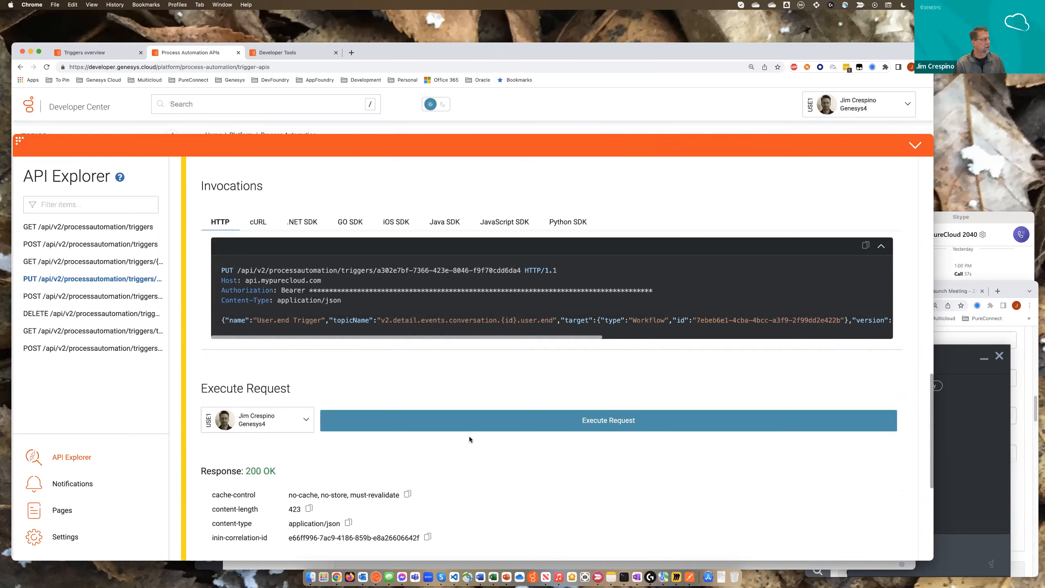
pyautogui.scroll(-6, 469, 439)
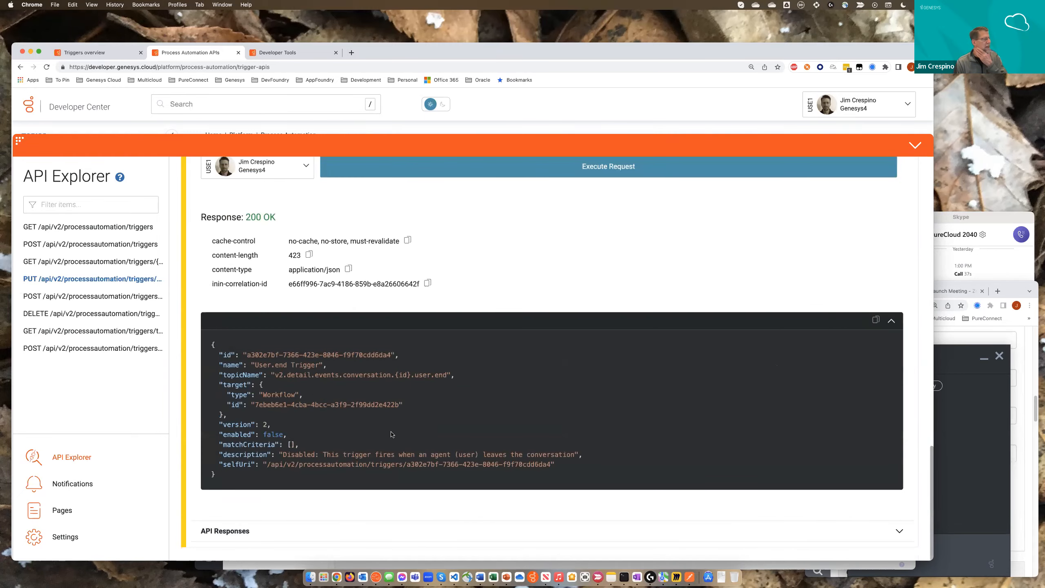
pyautogui.moveTo(280, 453); pyautogui.dragTo(322, 450)
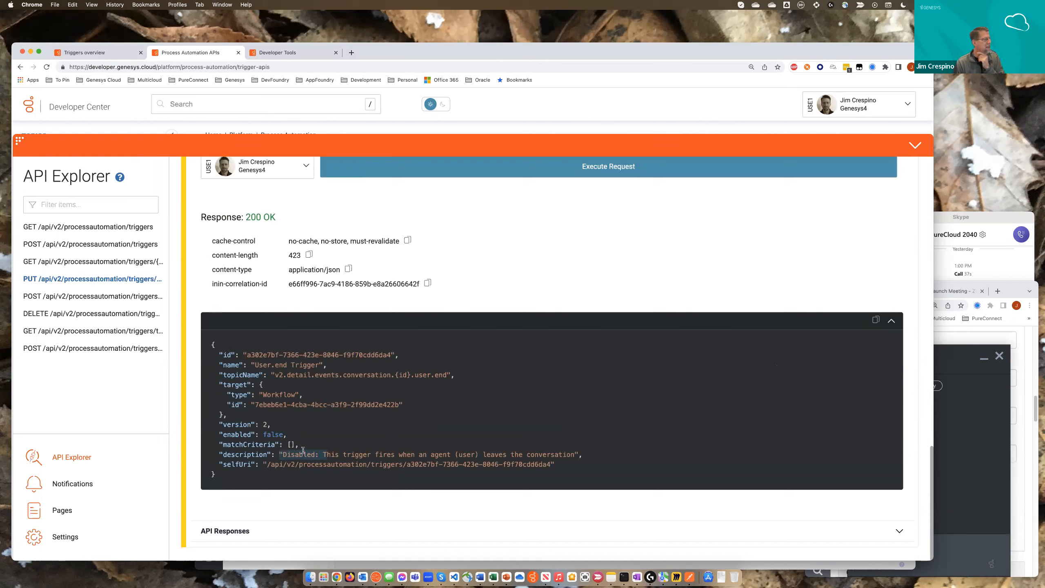
pyautogui.doubleClick(276, 433)
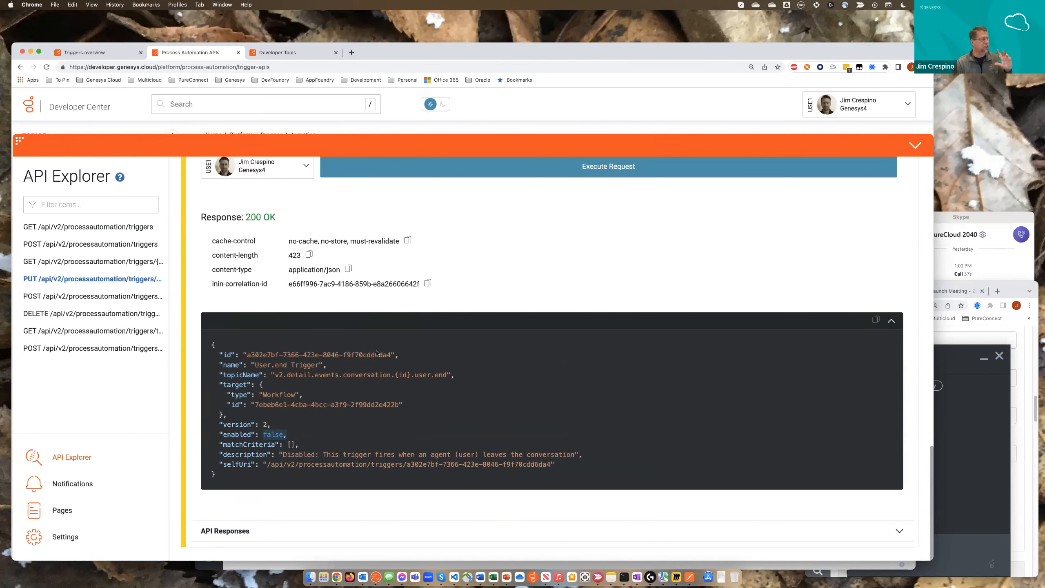
# Remove the "Disabled: " prefix from the description in the PUT request body.
pyautogui.scroll(15, 432, 320)
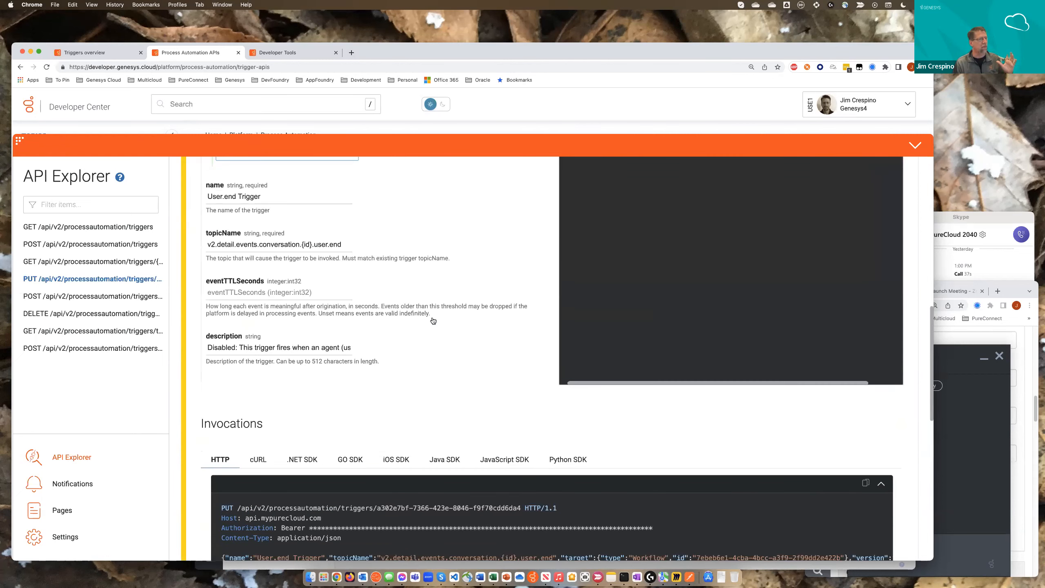
pyautogui.scroll(5, 433, 321)
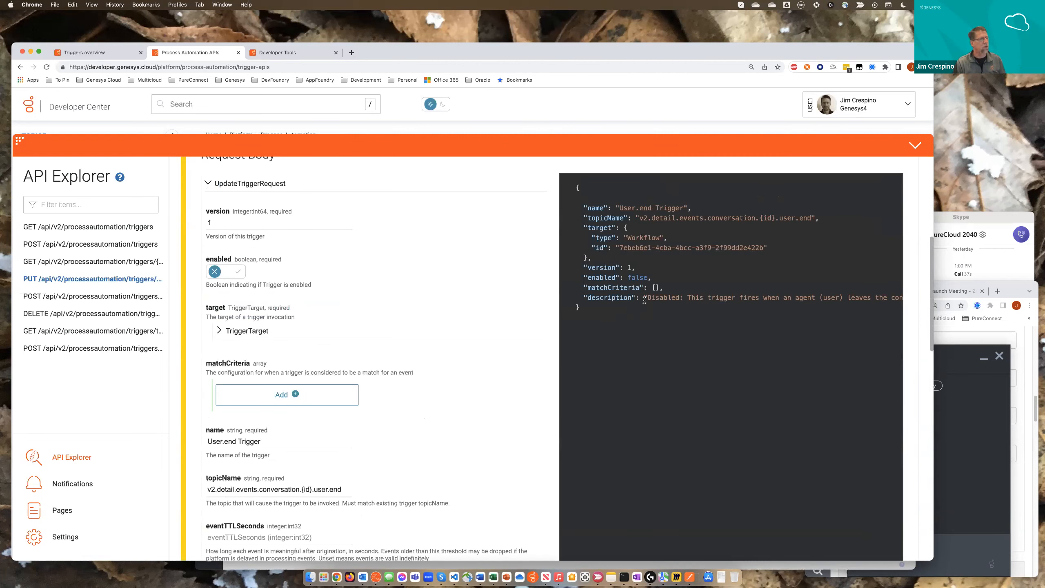
pyautogui.click(646, 299)
pyautogui.press('Delete')
pyautogui.press('Delete')
pyautogui.press('Delete')
pyautogui.press('Delete')
pyautogui.press('Delete')
pyautogui.press('Delete')
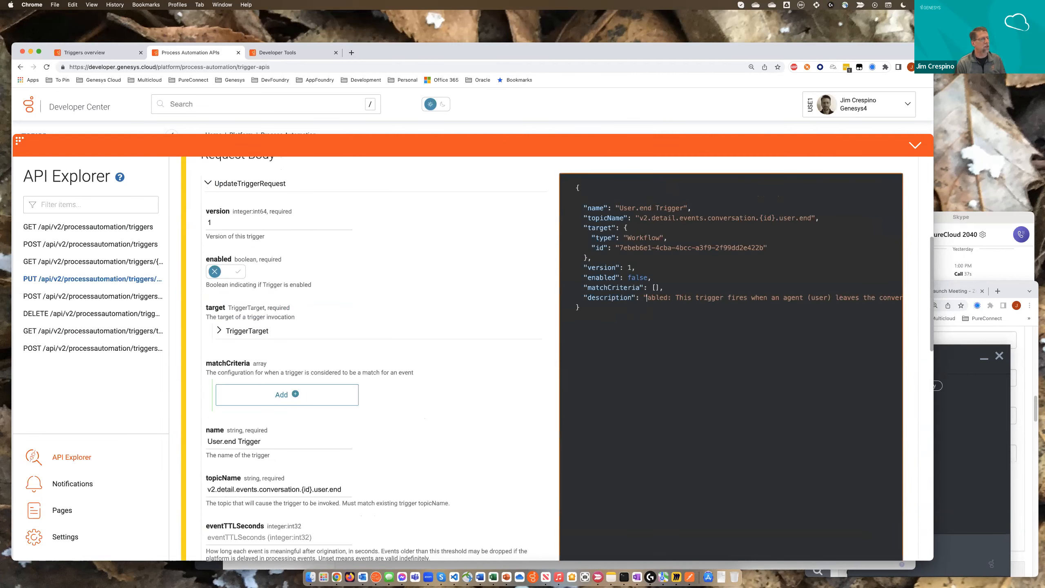
pyautogui.press('Delete')
pyautogui.press('Delete')
pyautogui.press('Delete')
pyautogui.press('Delete')
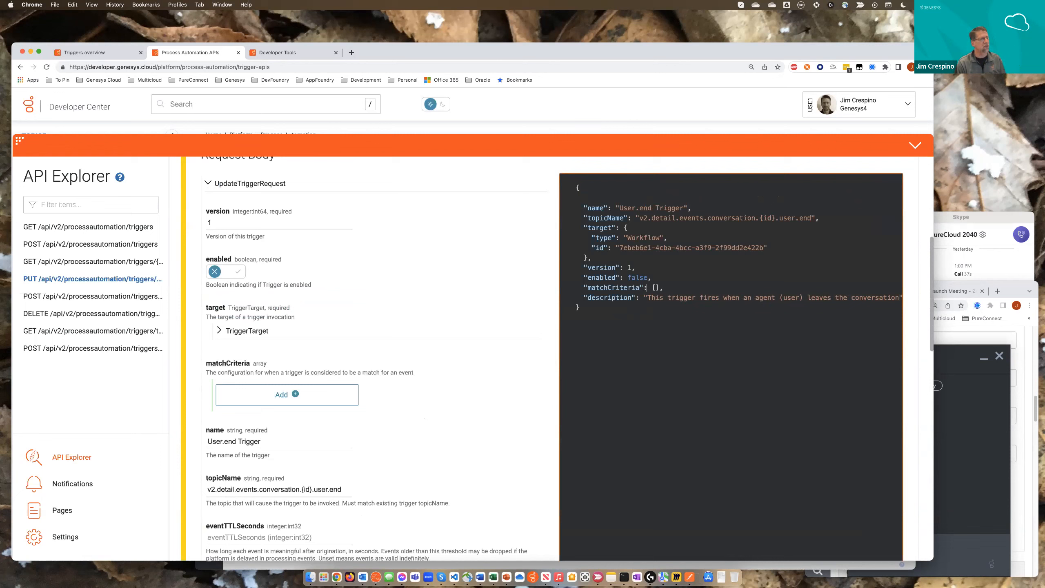
# Set enabled to true in the PUT request body.
pyautogui.press('BackSpace')
pyautogui.press('BackSpace')
pyautogui.press('BackSpace')
pyautogui.press('BackSpace')
pyautogui.press('BackSpace')
pyautogui.write('true')
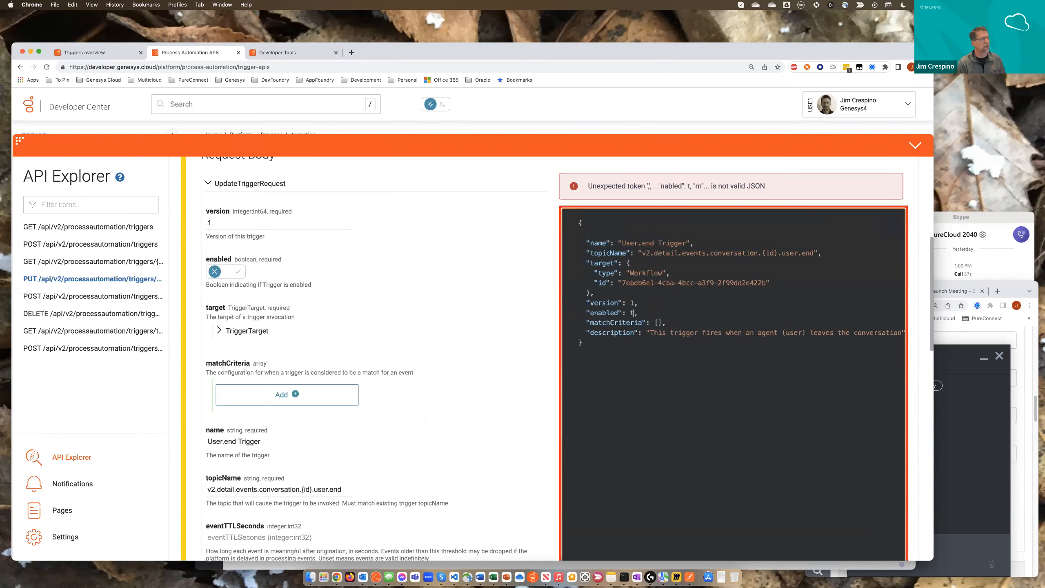
# Try to re-enable the User.end Trigger by executing the PUT request with the edited body.
pyautogui.scroll(-15, 519, 358)
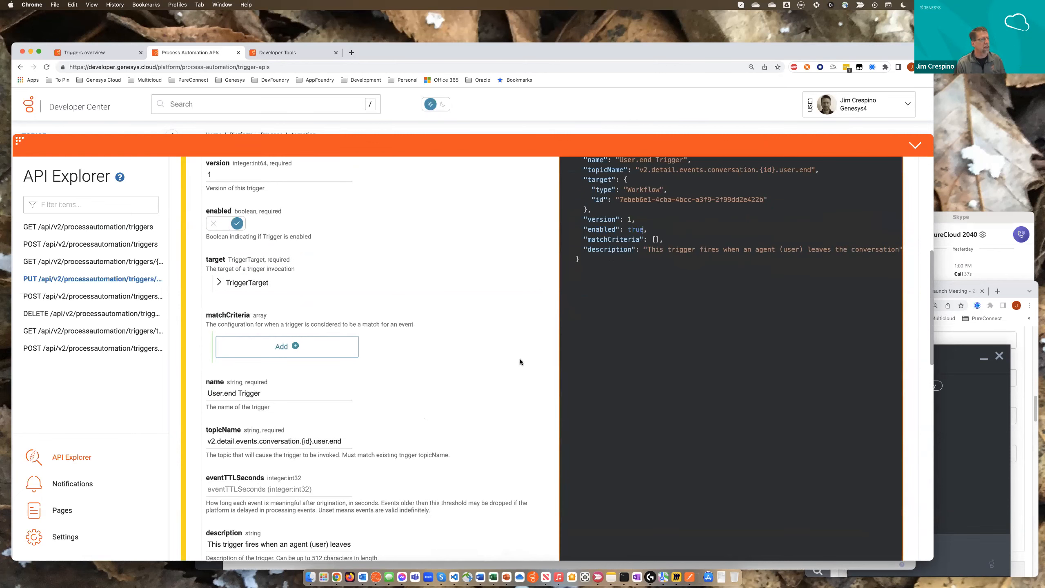
pyautogui.click(595, 465)
pyautogui.scroll(-6, 490, 439)
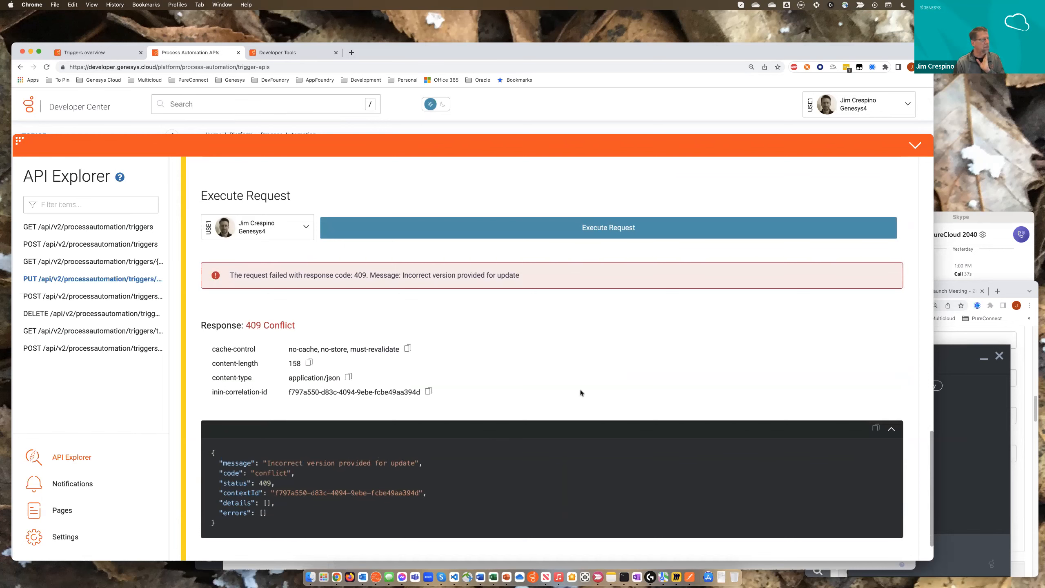
# Review the PUT request's version value against the response message and set the version in the request body to 2.
pyautogui.scroll(7, 579, 390)
pyautogui.scroll(10, 579, 391)
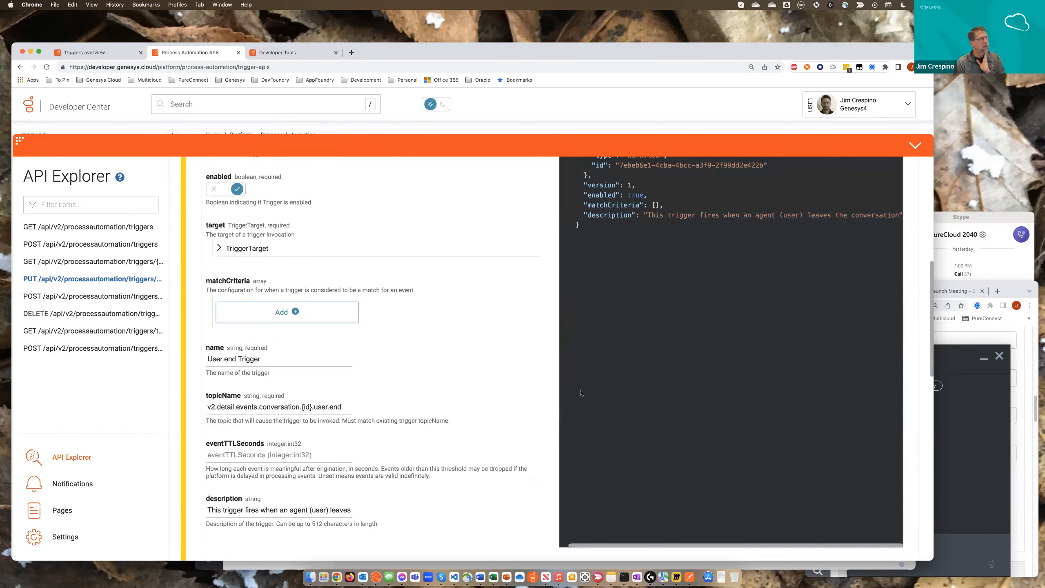
pyautogui.moveTo(638, 366); pyautogui.dragTo(577, 366)
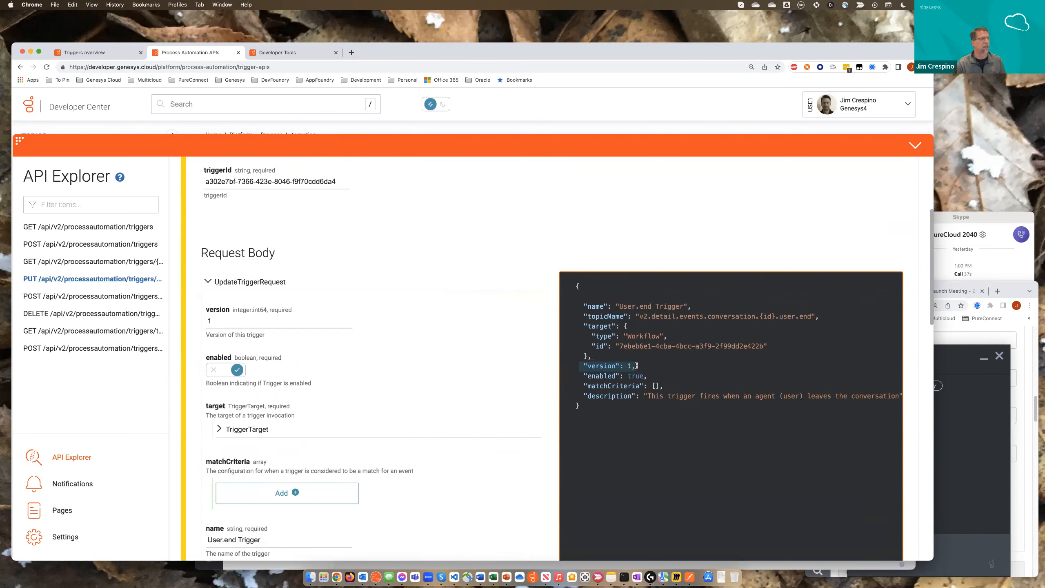
pyautogui.scroll(-10, 374, 376)
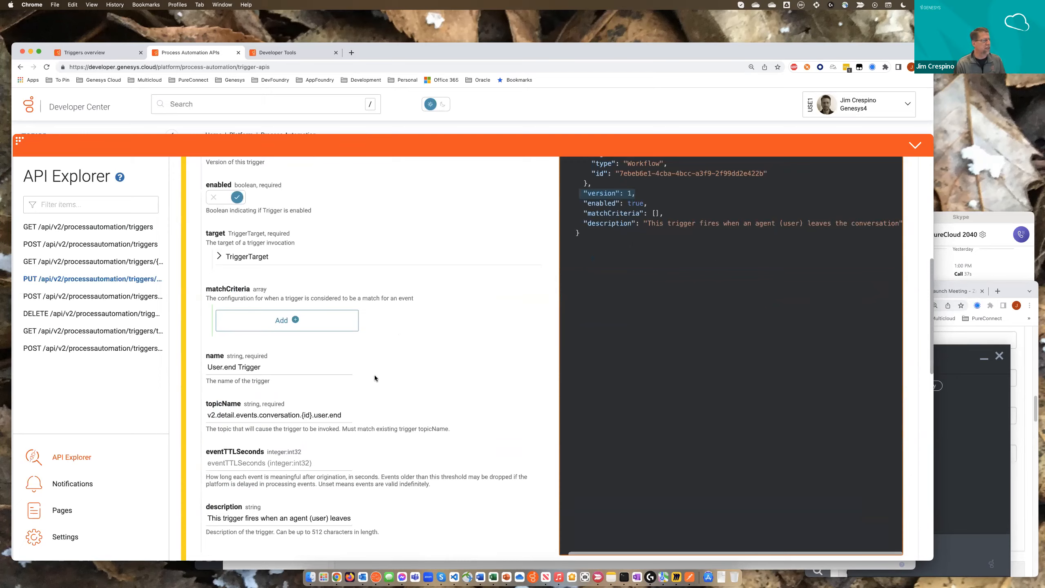
pyautogui.scroll(-8, 374, 376)
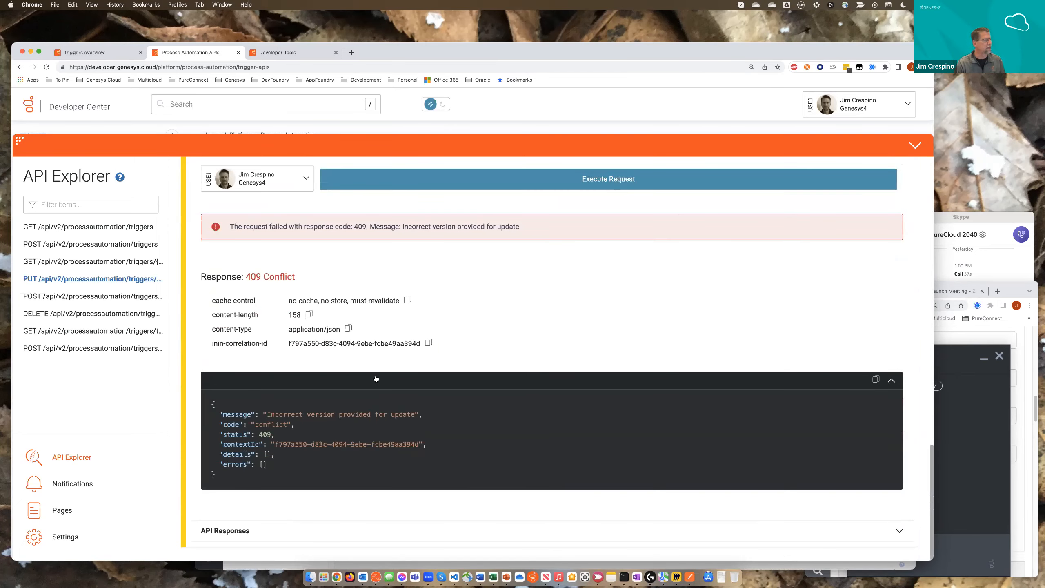
pyautogui.scroll(3, 375, 379)
pyautogui.scroll(4, 374, 378)
pyautogui.scroll(9, 375, 378)
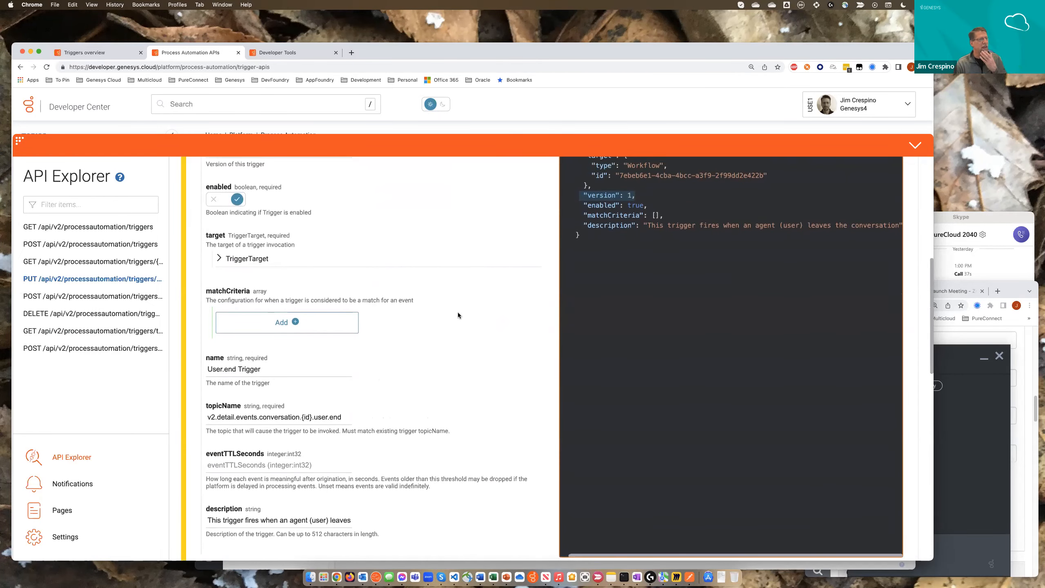
pyautogui.click(640, 199)
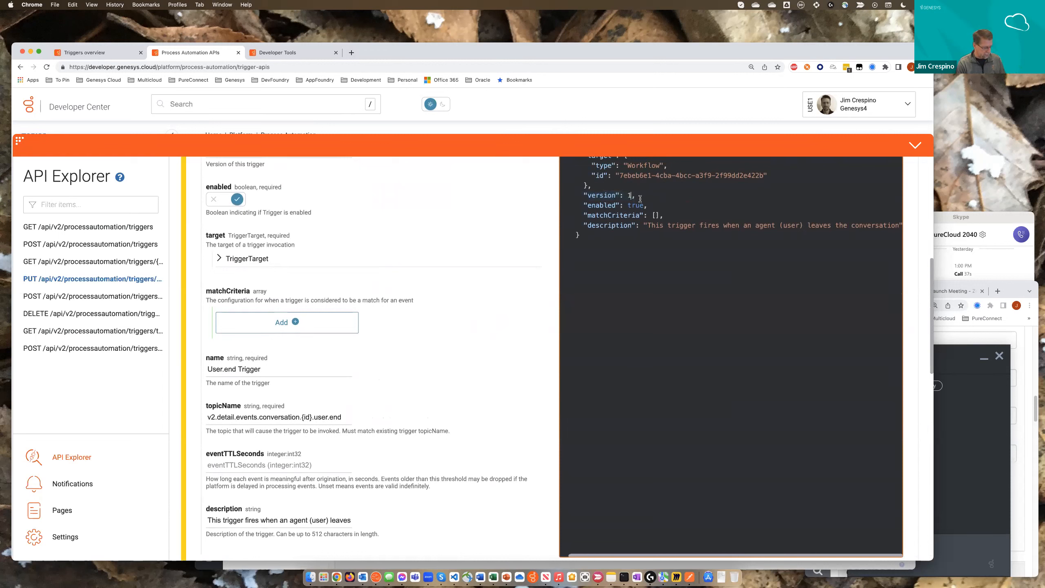
pyautogui.press('BackSpace')
pyautogui.write('2')
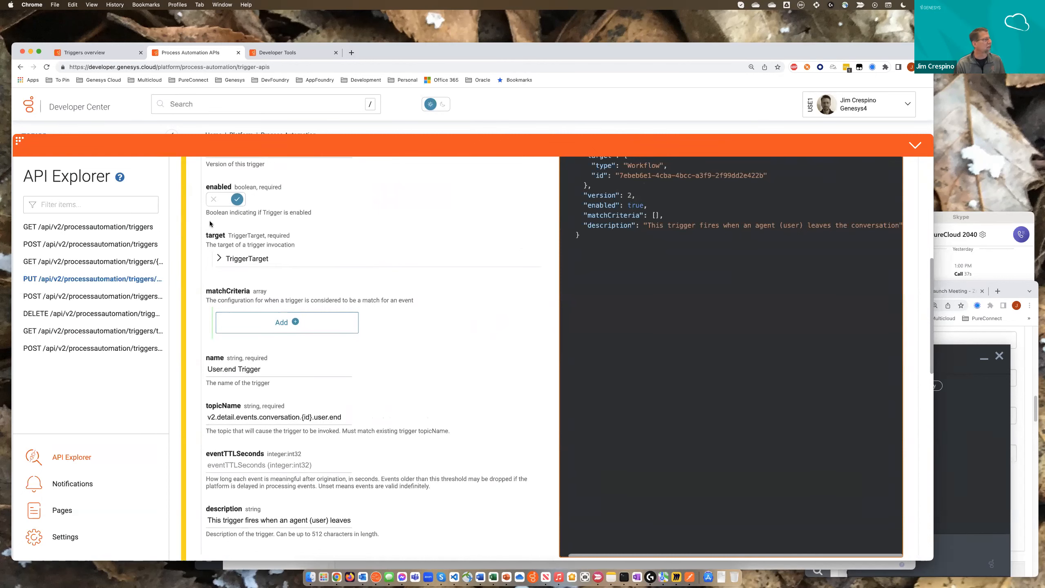
# Execute the GET request for all triggers and examine the User.end Trigger's version and enabled state in the response.
pyautogui.click(123, 227)
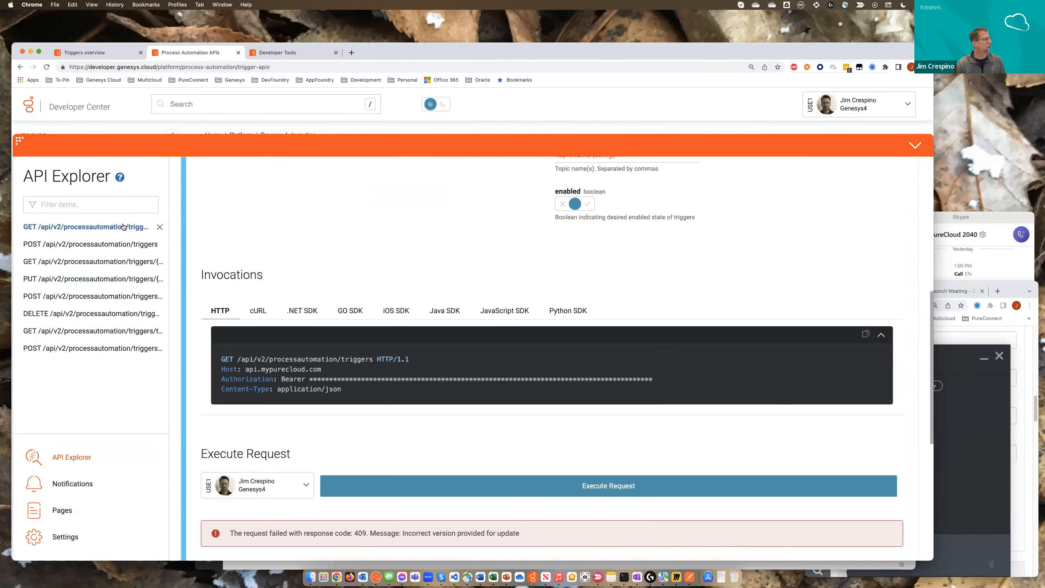
pyautogui.click(597, 485)
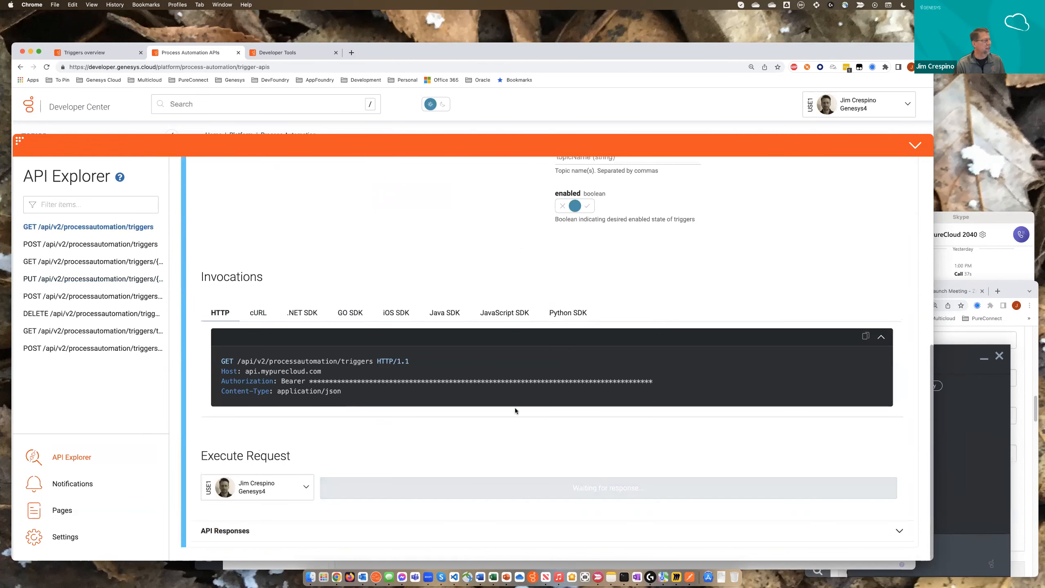
pyautogui.scroll(-10, 451, 346)
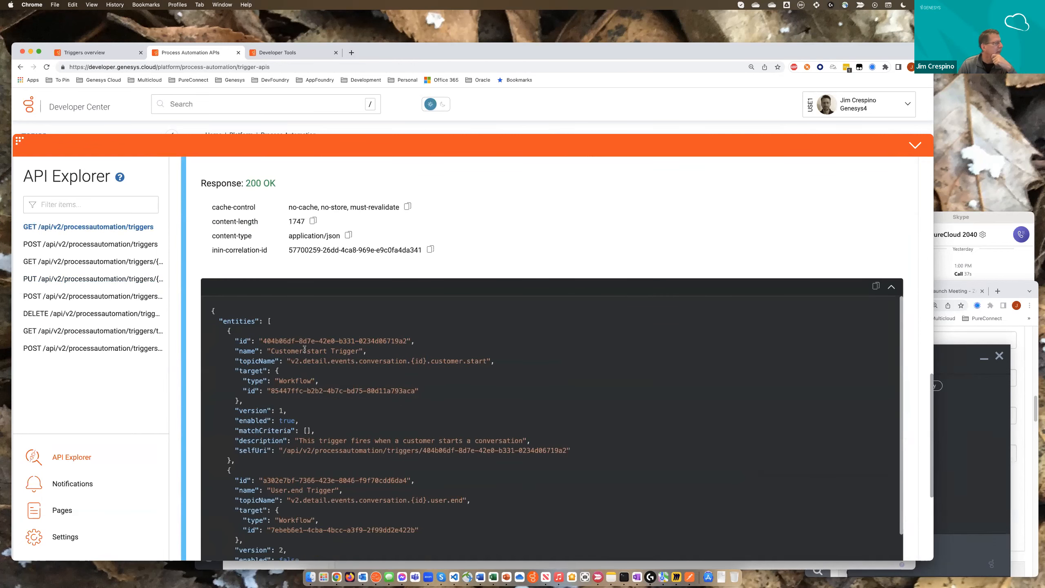
pyautogui.scroll(-4, 298, 352)
pyautogui.scroll(-3, 298, 352)
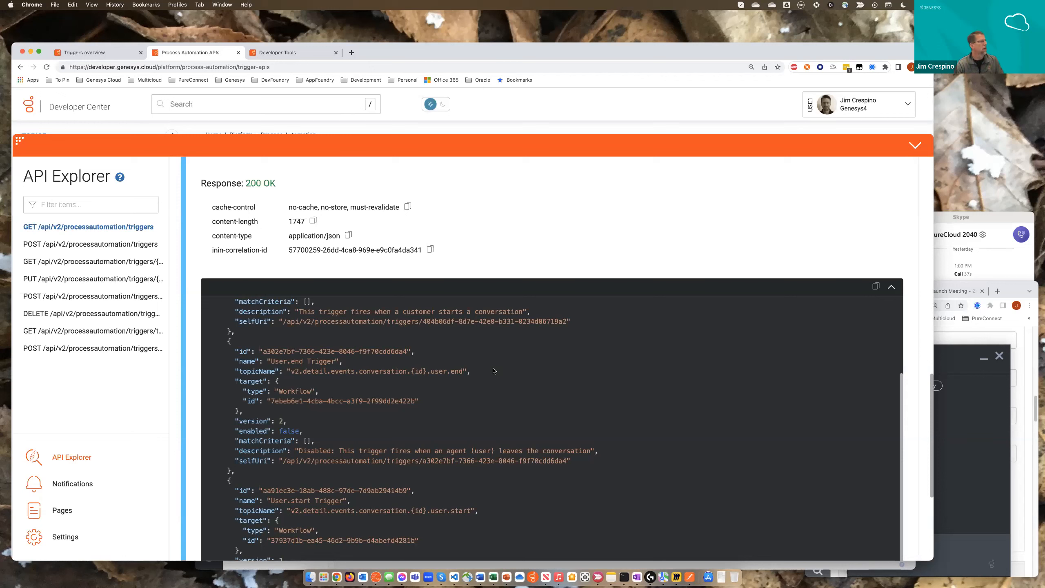
# View the parameters of the DELETE Trigger request and of the POST request that tests a single Trigger.
pyautogui.click(62, 323)
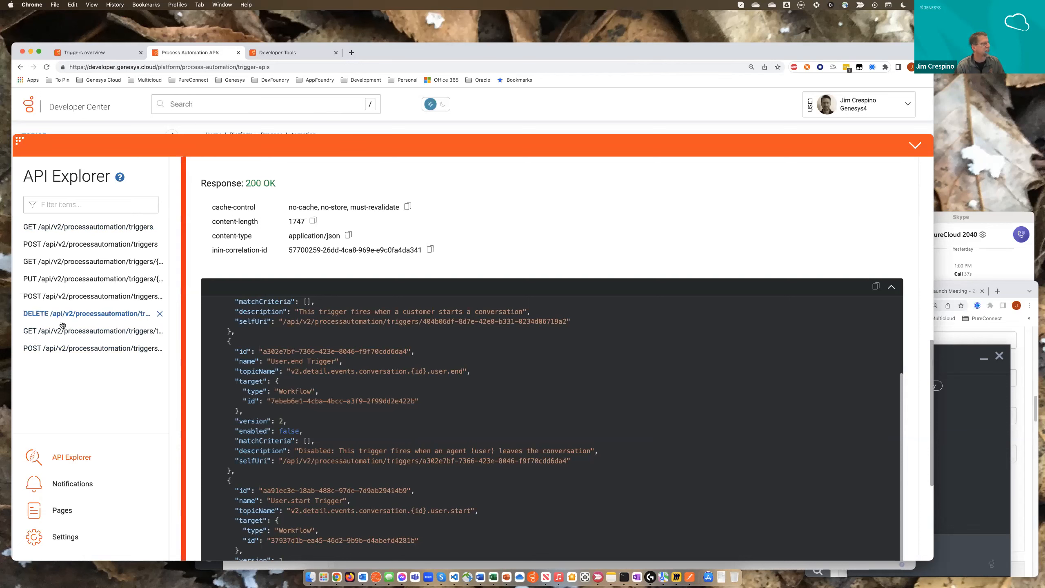
pyautogui.scroll(5, 191, 325)
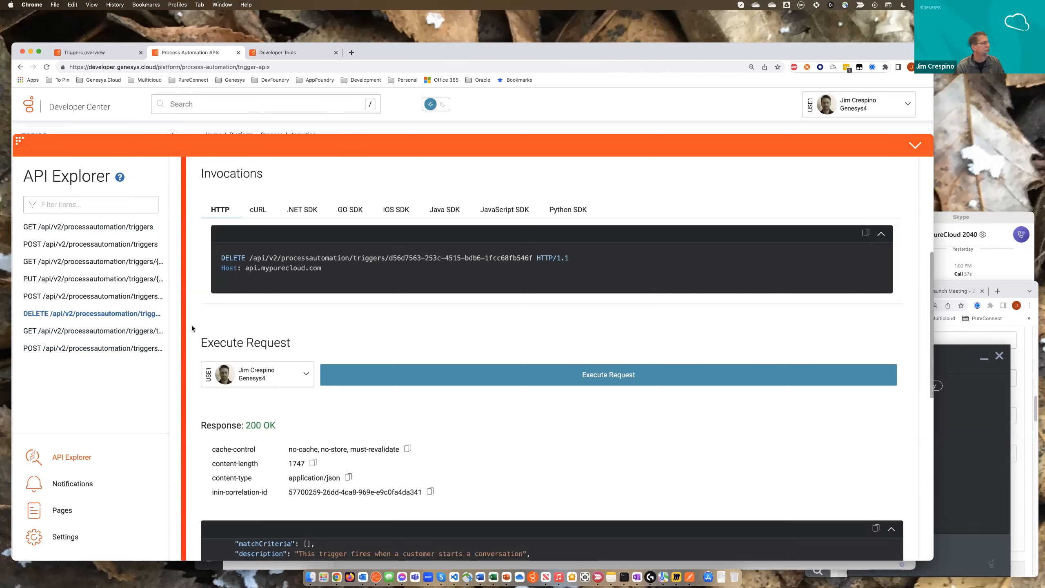
pyautogui.scroll(6, 192, 328)
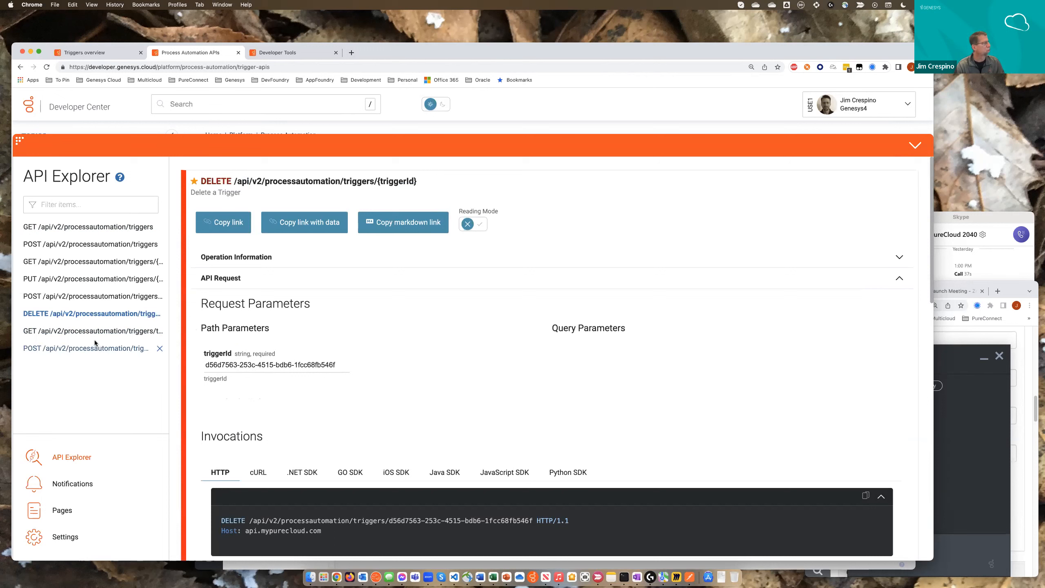
pyautogui.moveTo(95, 339); pyautogui.dragTo(88, 297)
pyautogui.click(88, 297)
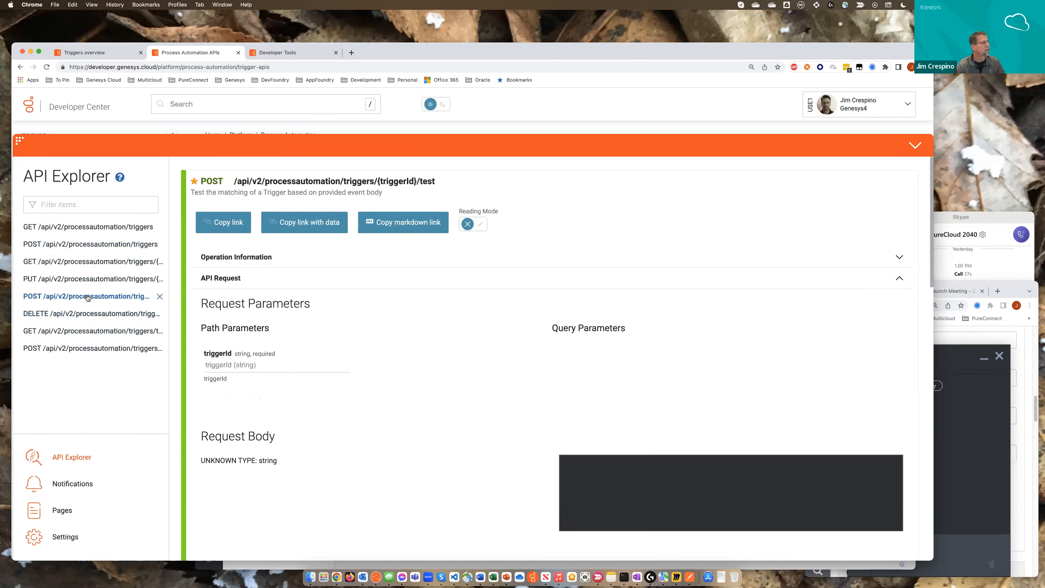
# Copy the id of the Customer.end Trigger from the response of the GET request for all triggers.
pyautogui.click(88, 227)
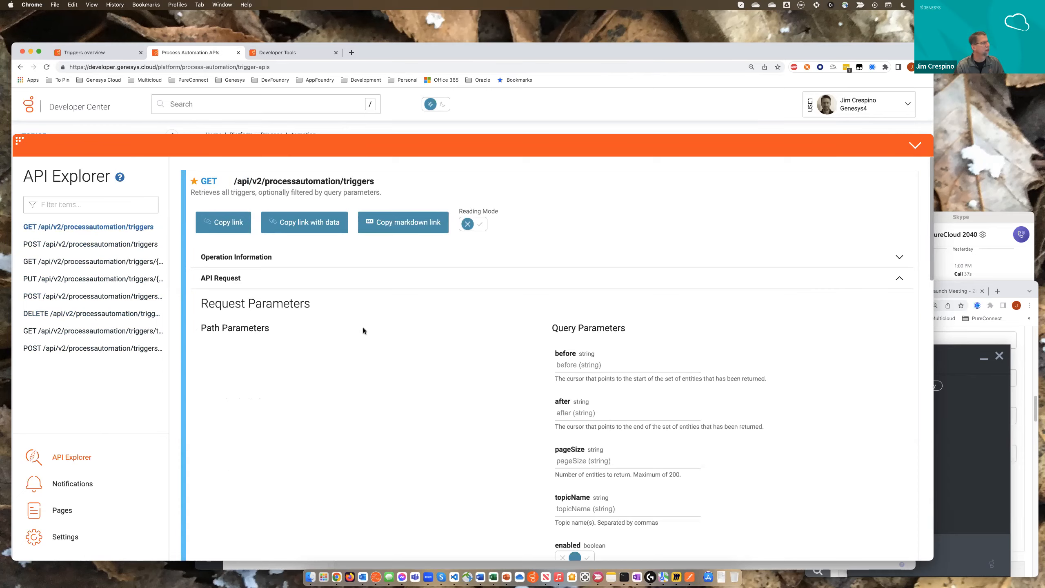
pyautogui.scroll(-15, 401, 351)
pyautogui.scroll(-7, 403, 354)
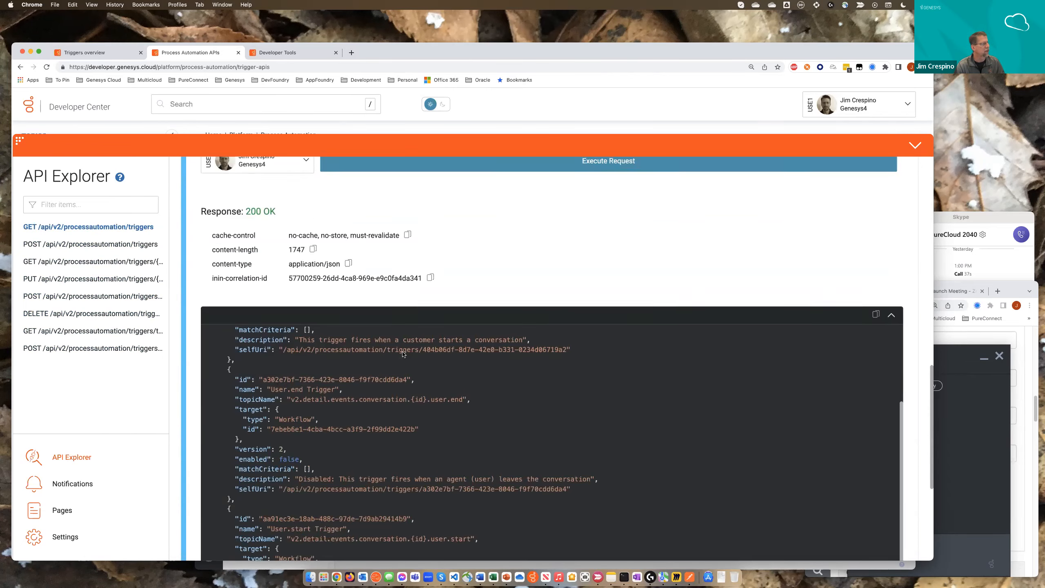
pyautogui.scroll(-4, 402, 354)
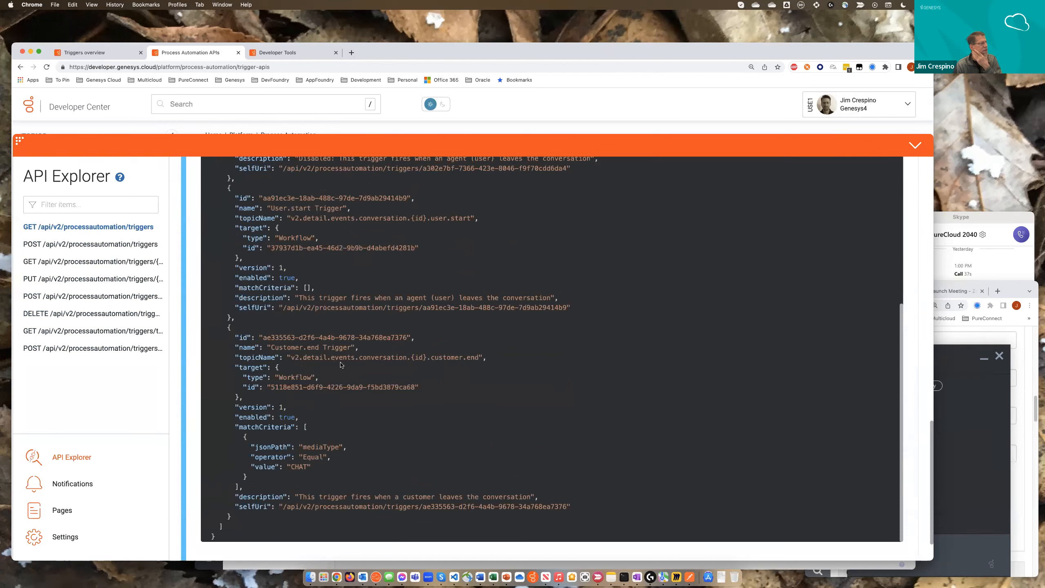
pyautogui.moveTo(405, 336); pyautogui.dragTo(266, 335)
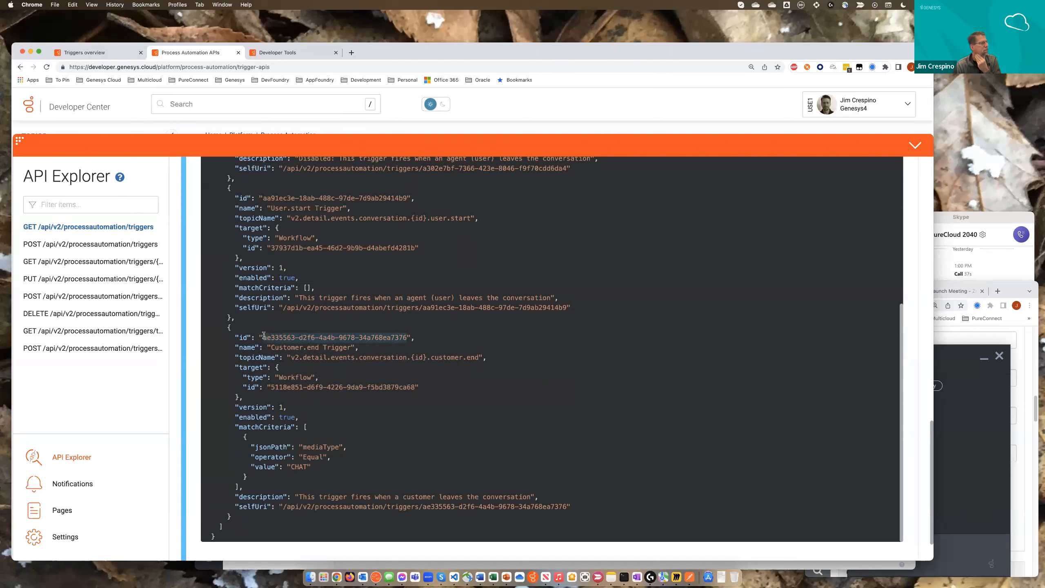
pyautogui.rightClick(271, 335)
pyautogui.click(293, 354)
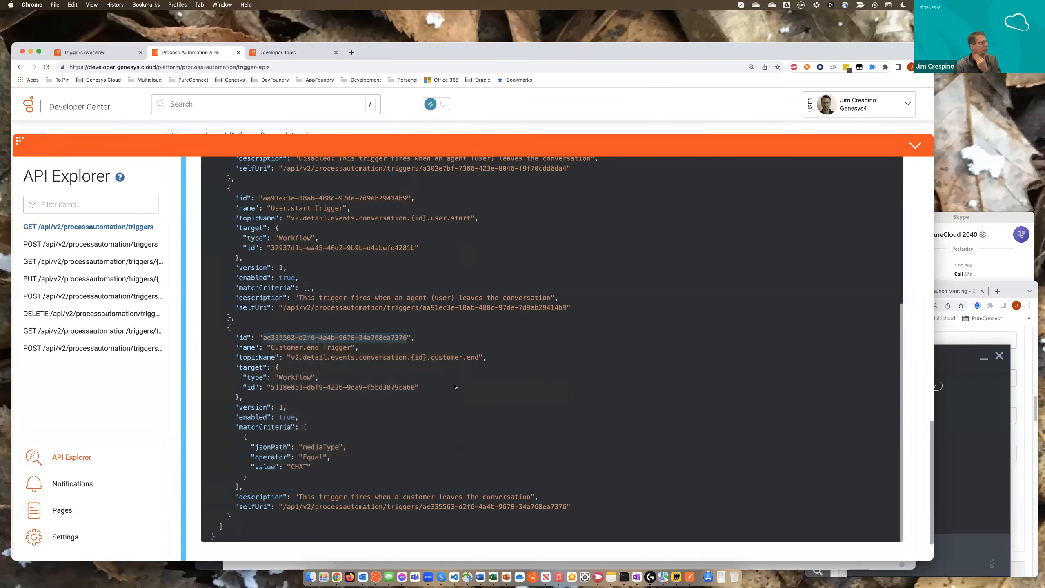
# Paste the copied Customer.end Trigger id as the triggerId of the POST single-trigger test request.
pyautogui.click(80, 296)
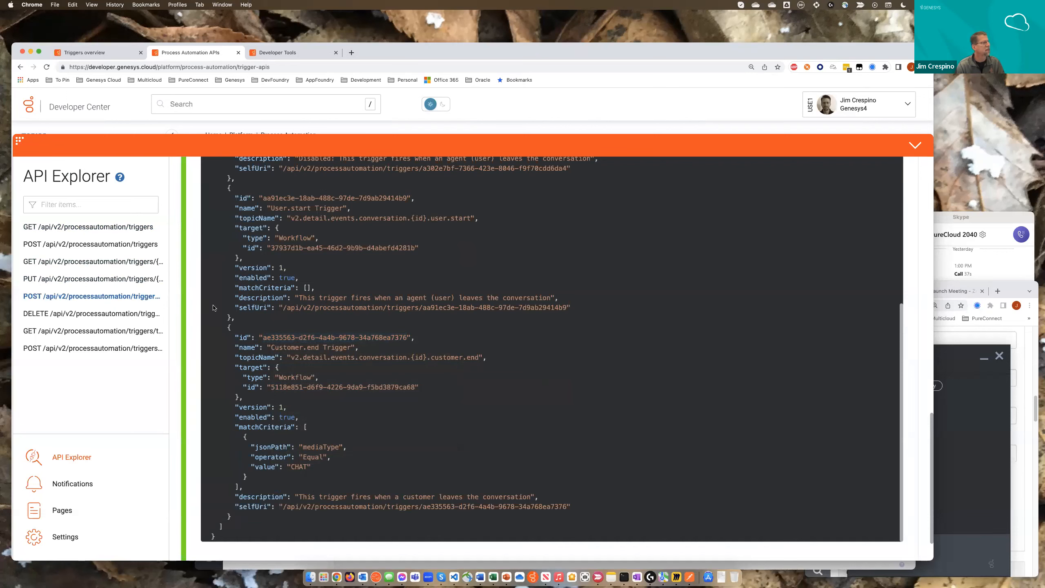
pyautogui.scroll(6, 190, 289)
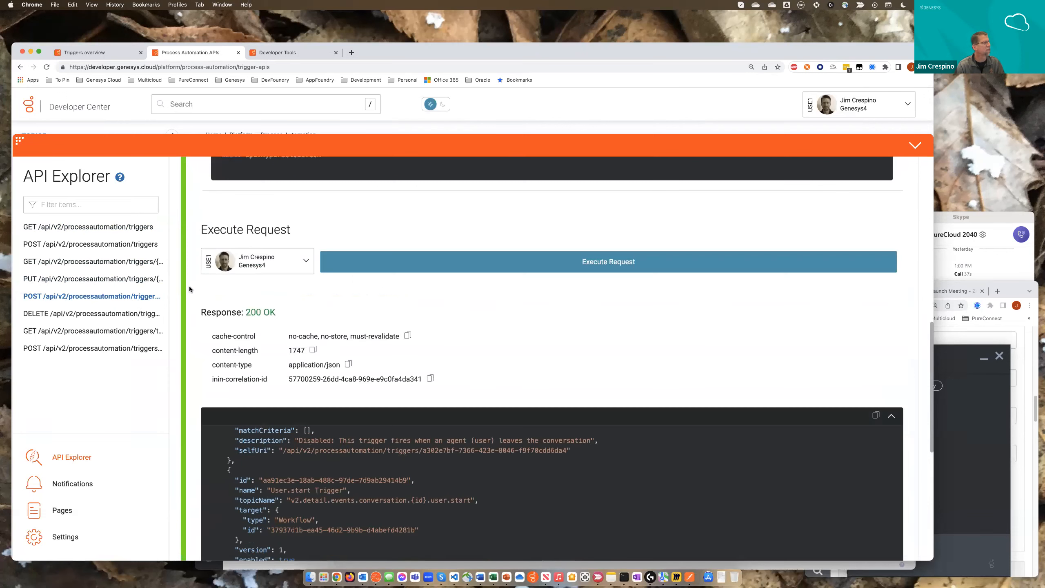
pyautogui.scroll(10, 189, 286)
pyautogui.click(248, 323)
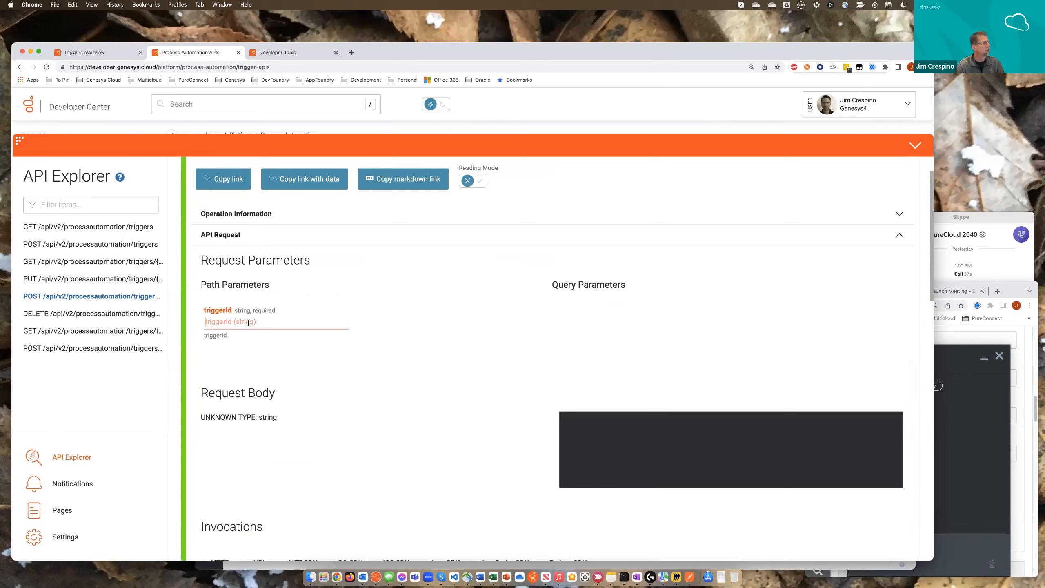
pyautogui.press('super+v')
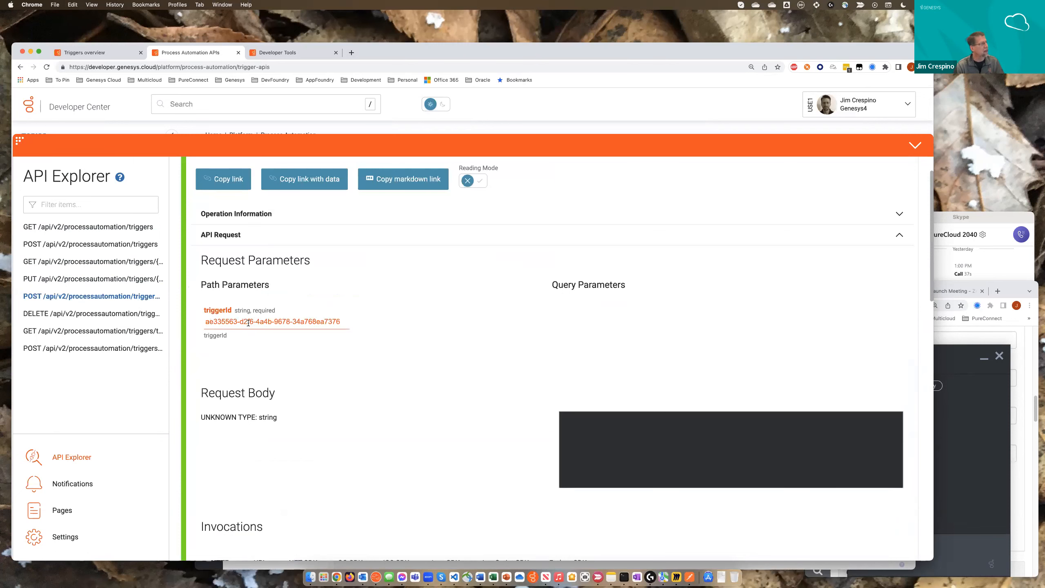
# Copy the test body with conversationId "123" and mediaType "CHAT" from the Developer Tools single-trigger test into this test's request body.
pyautogui.click(304, 49)
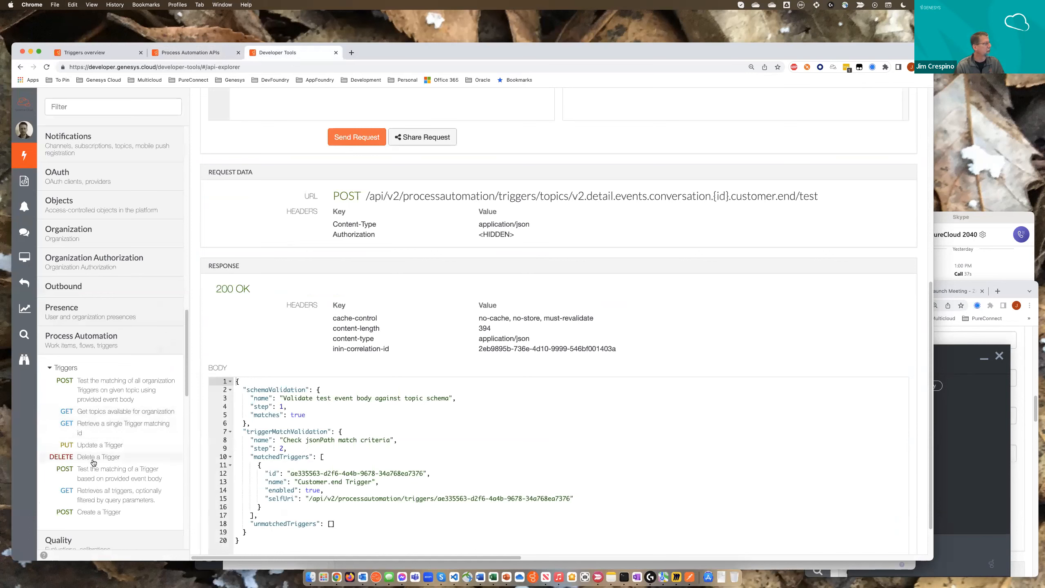
pyautogui.click(94, 472)
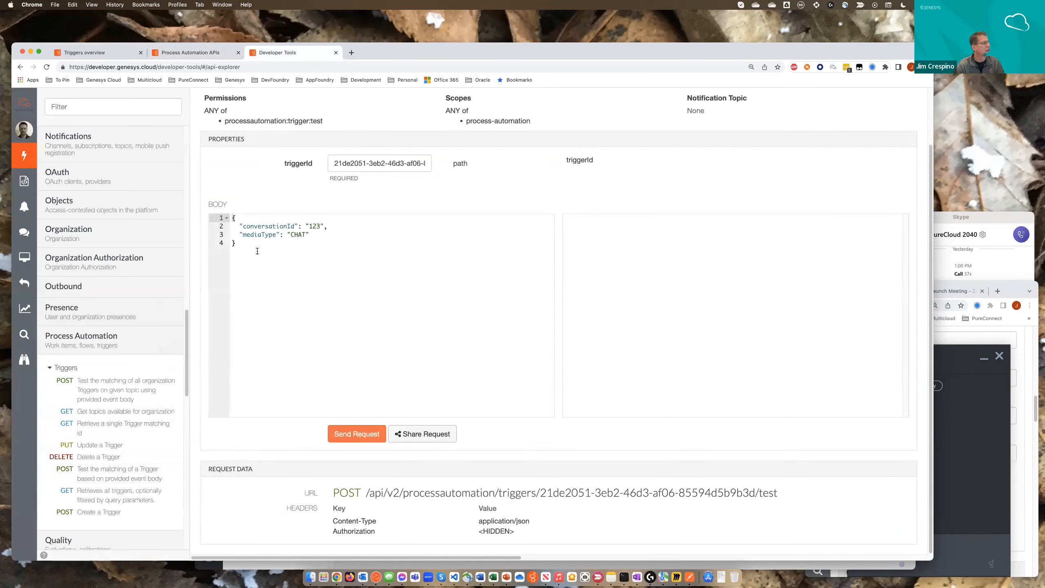
pyautogui.moveTo(257, 251); pyautogui.dragTo(231, 217)
pyautogui.rightClick(242, 220)
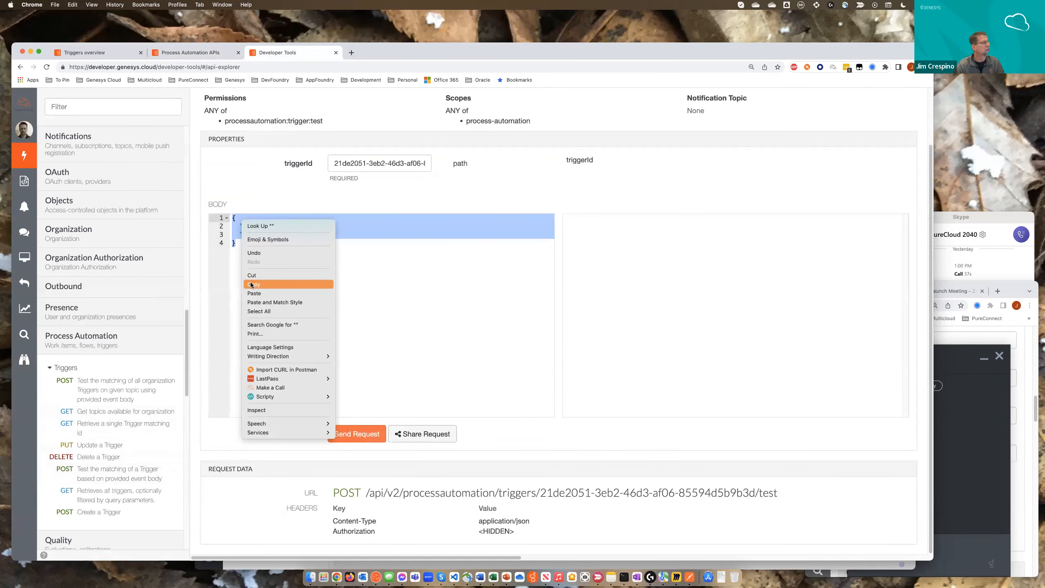
pyautogui.click(253, 284)
pyautogui.click(191, 52)
pyautogui.click(603, 440)
pyautogui.press('super+v')
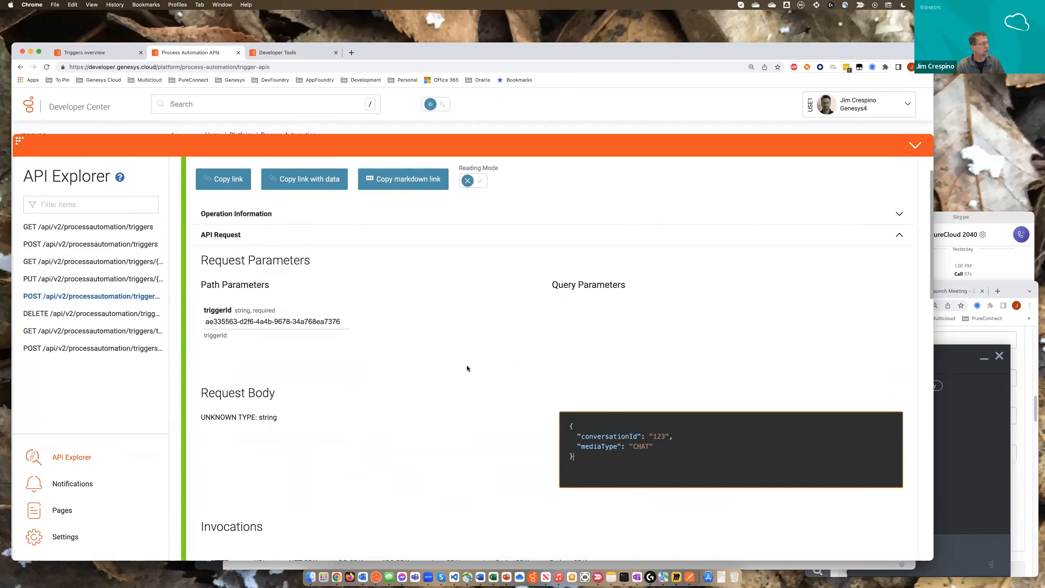
# Execute the single-trigger test request for the Customer.end Trigger.
pyautogui.scroll(-3, 440, 323)
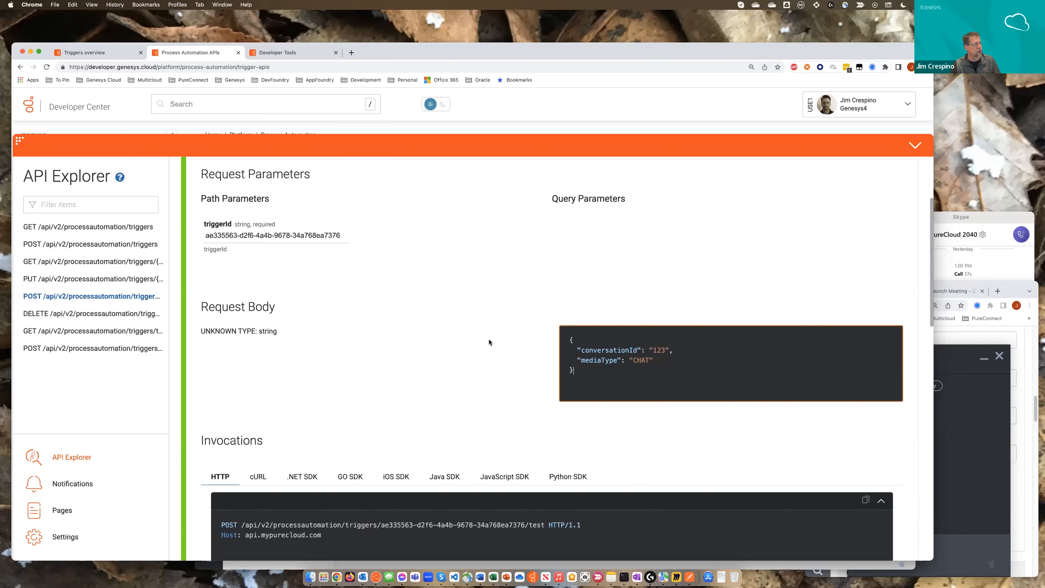
pyautogui.scroll(-5, 489, 341)
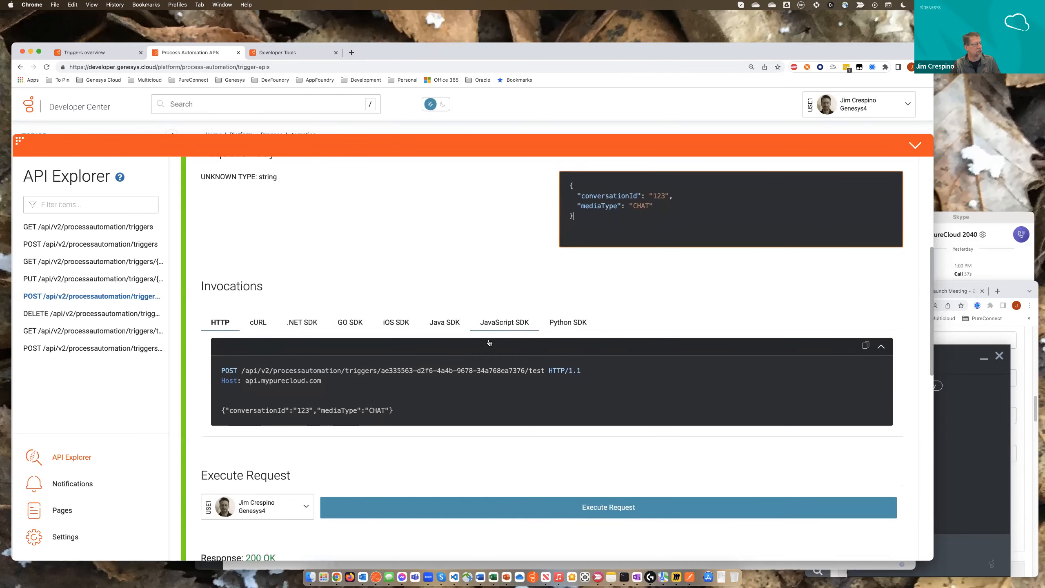
pyautogui.scroll(-4, 490, 343)
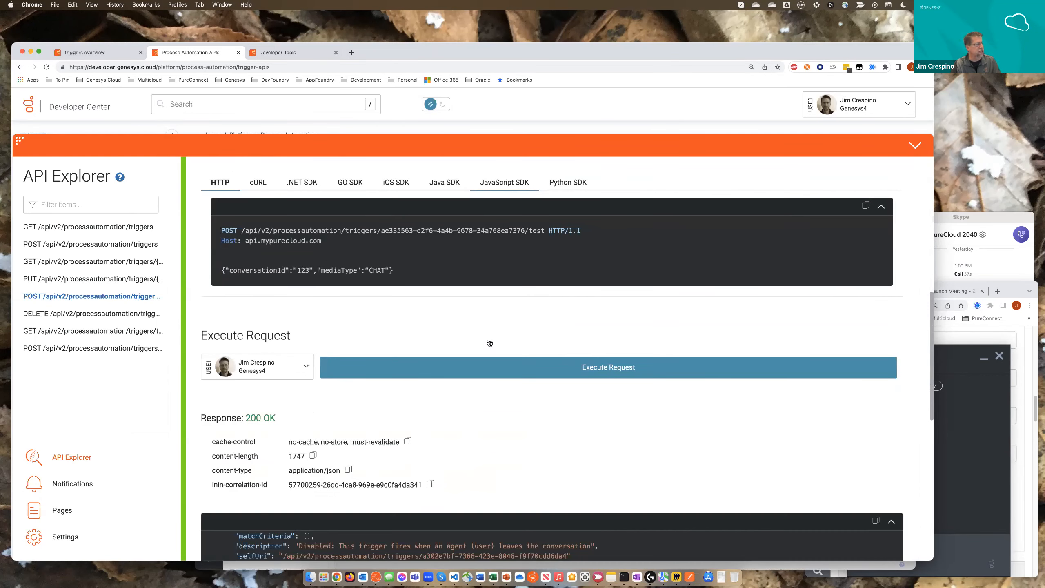
pyautogui.scroll(-1, 490, 343)
pyautogui.click(489, 341)
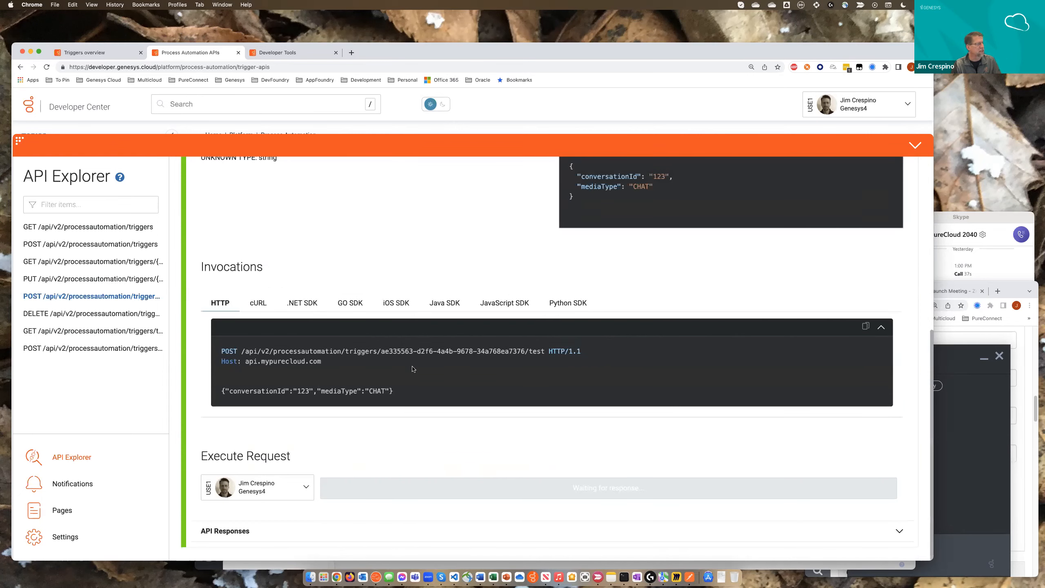
# Examine the test response's schema, target and jsonPath validation, including the mediaType match criteria, generated condition and extracted value.
pyautogui.scroll(-8, 412, 369)
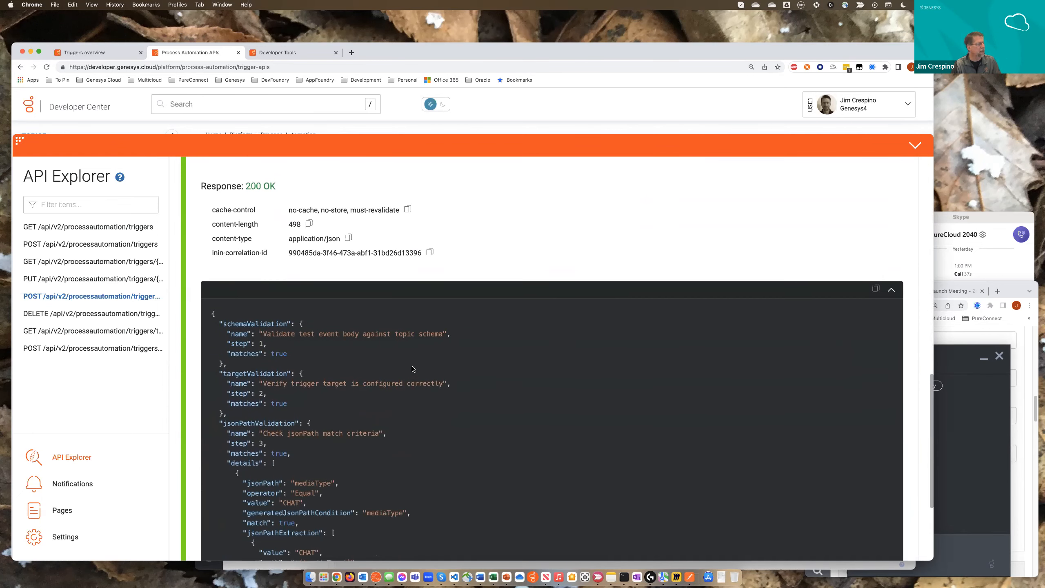
pyautogui.scroll(-1, 413, 368)
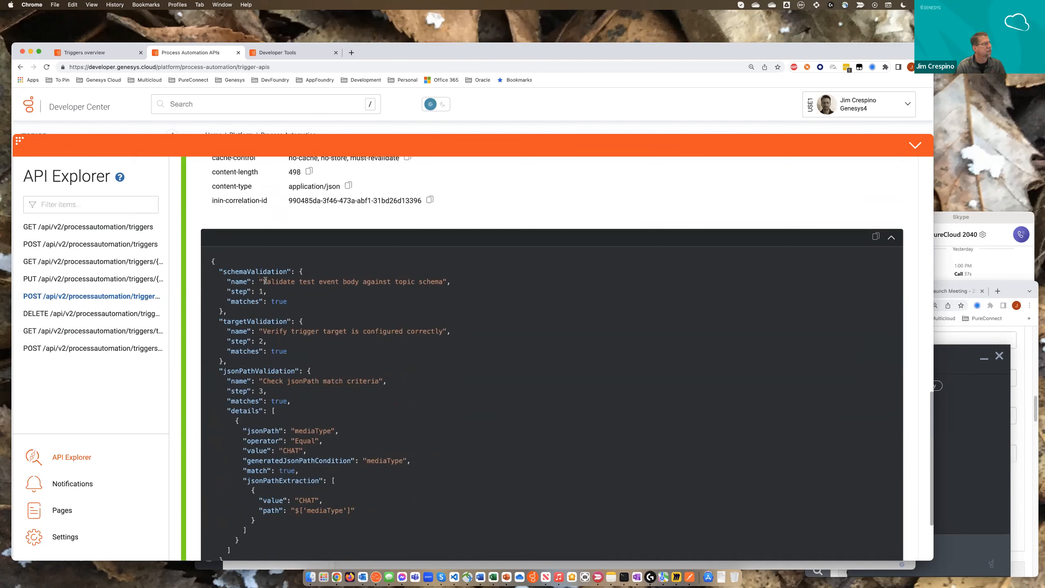
pyautogui.moveTo(262, 280); pyautogui.dragTo(445, 278)
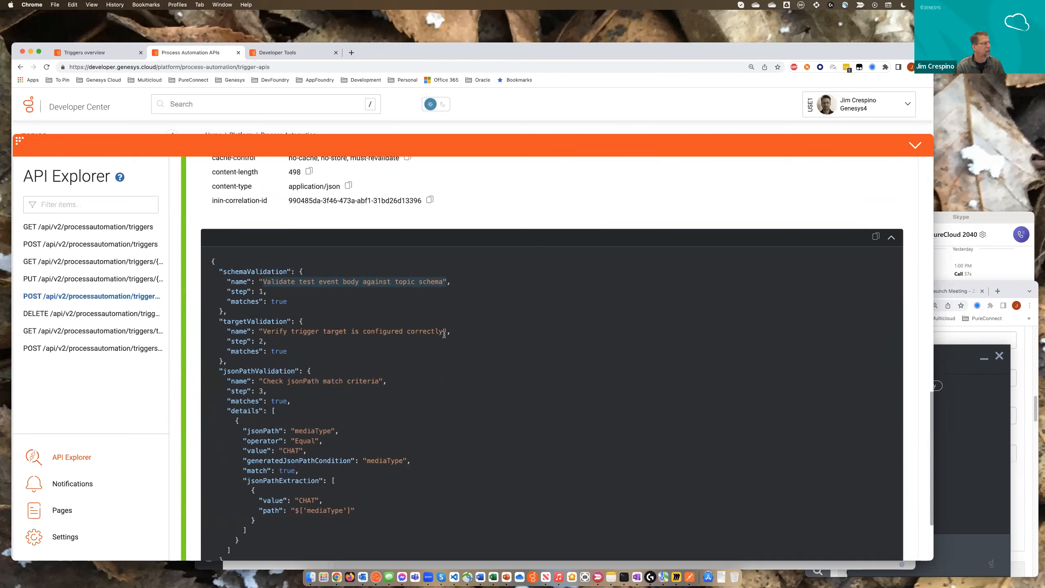
pyautogui.moveTo(443, 332); pyautogui.dragTo(263, 329)
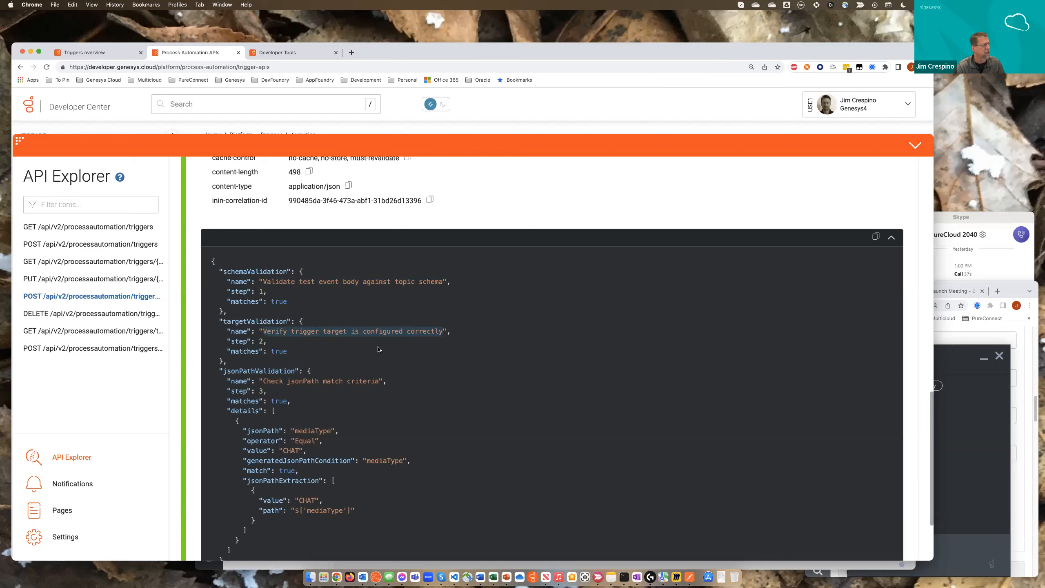
pyautogui.scroll(-1, 387, 350)
pyautogui.scroll(-4, 387, 350)
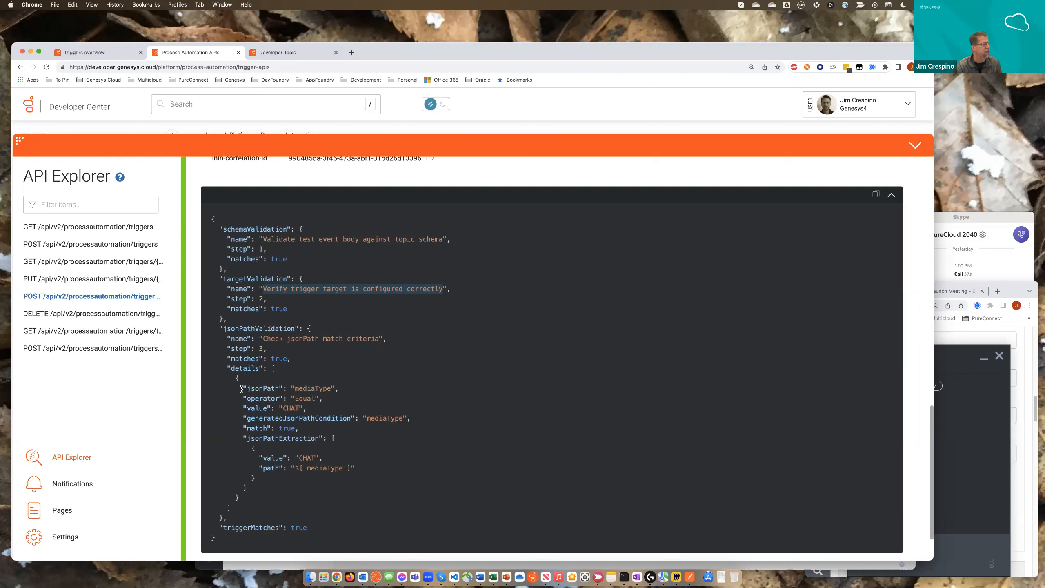
pyautogui.moveTo(241, 388); pyautogui.dragTo(332, 387)
pyautogui.click(302, 400)
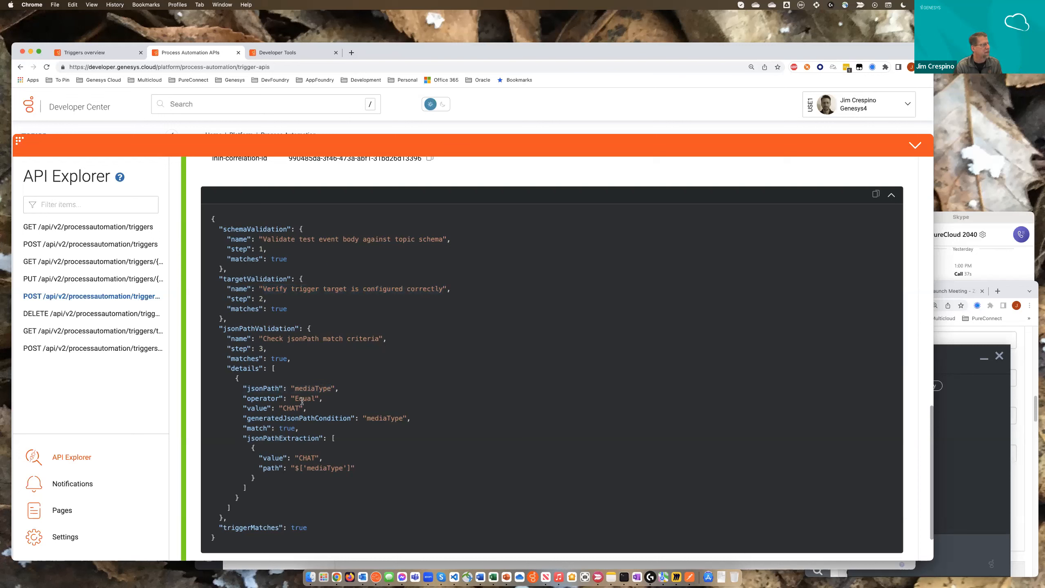
pyautogui.moveTo(247, 418); pyautogui.dragTo(351, 419)
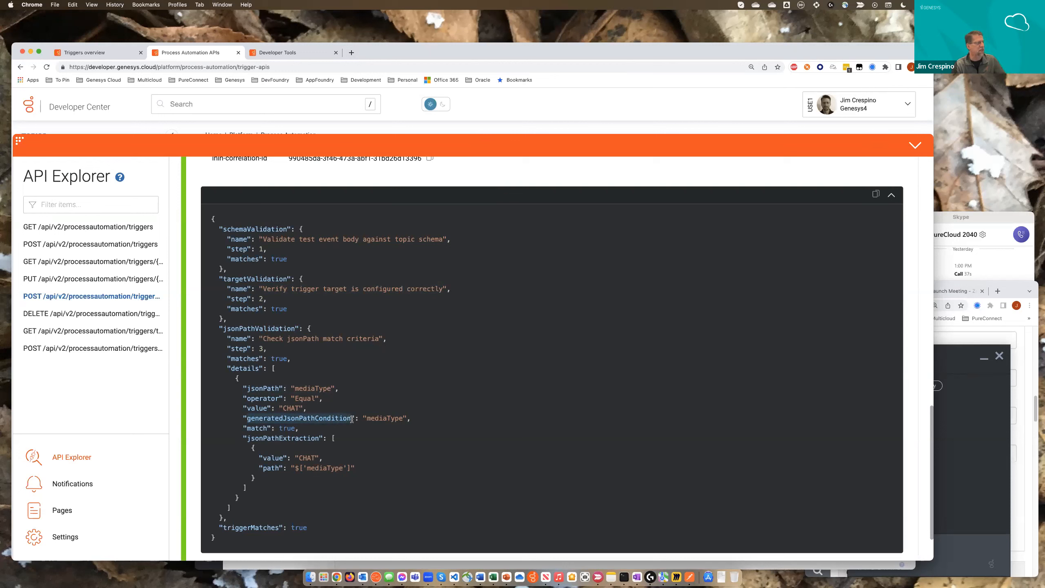
pyautogui.moveTo(366, 418); pyautogui.dragTo(403, 418)
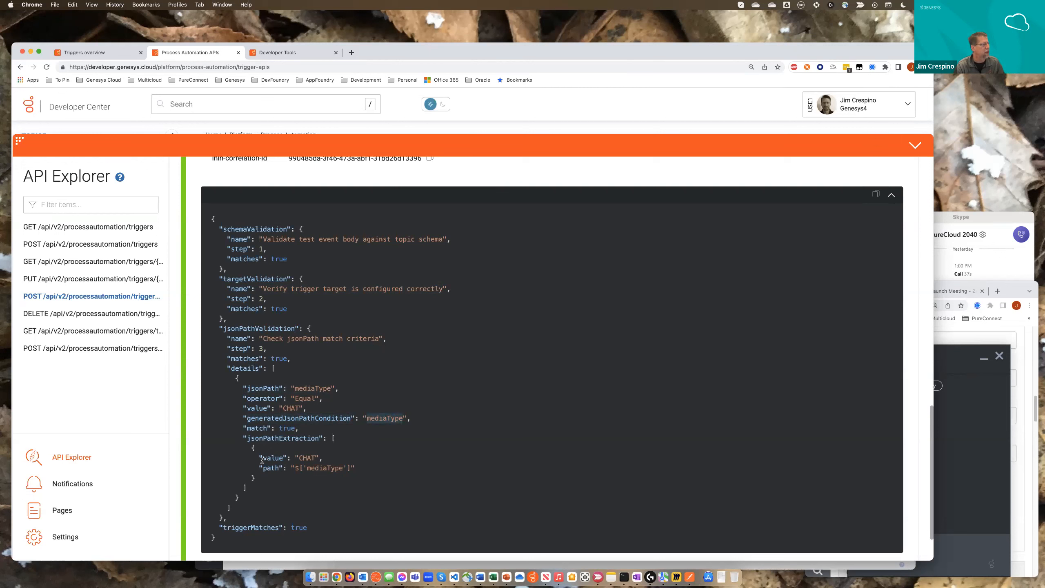
pyautogui.moveTo(297, 458); pyautogui.dragTo(315, 457)
pyautogui.moveTo(245, 428); pyautogui.dragTo(299, 429)
pyautogui.click(314, 432)
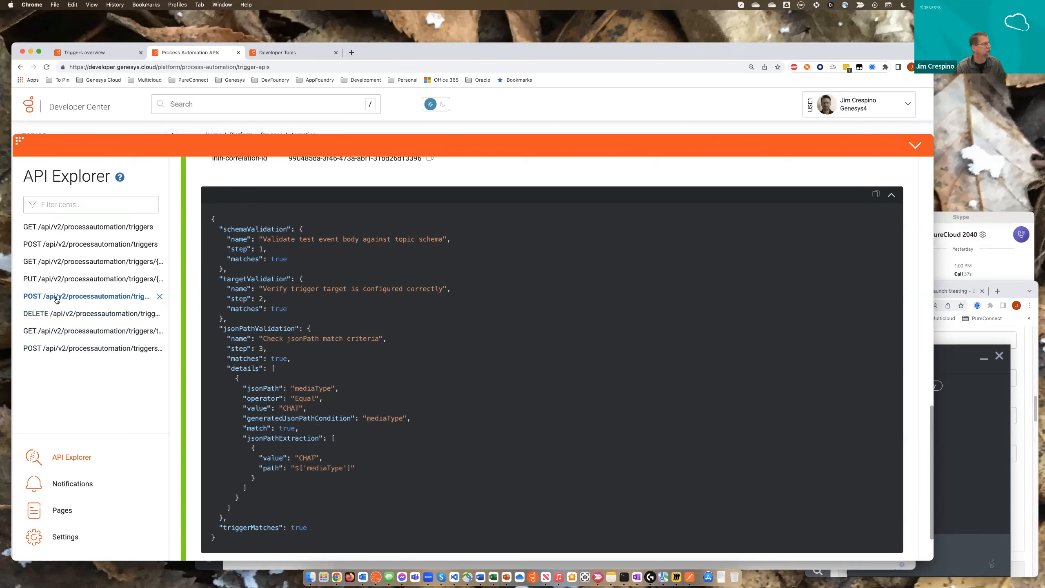
# Open the POST request that tests all organization Triggers on a topic and view its topicName and request body.
pyautogui.click(63, 353)
pyautogui.scroll(15, 185, 332)
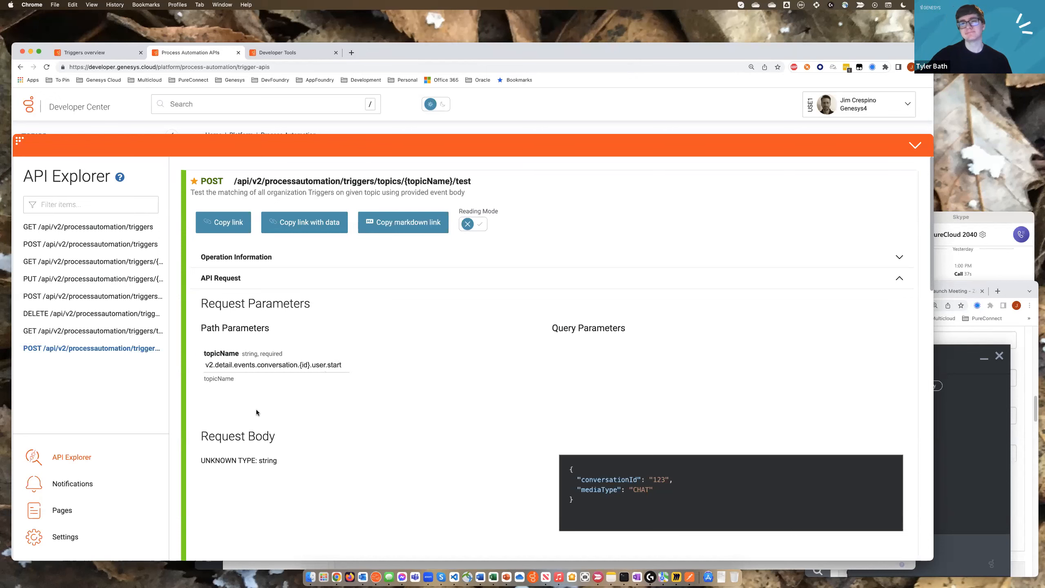
# Examine the resource authorization, required permissions and required scopes in the operation information of the all-Triggers topic test request.
pyautogui.click(252, 258)
pyautogui.scroll(-3, 246, 357)
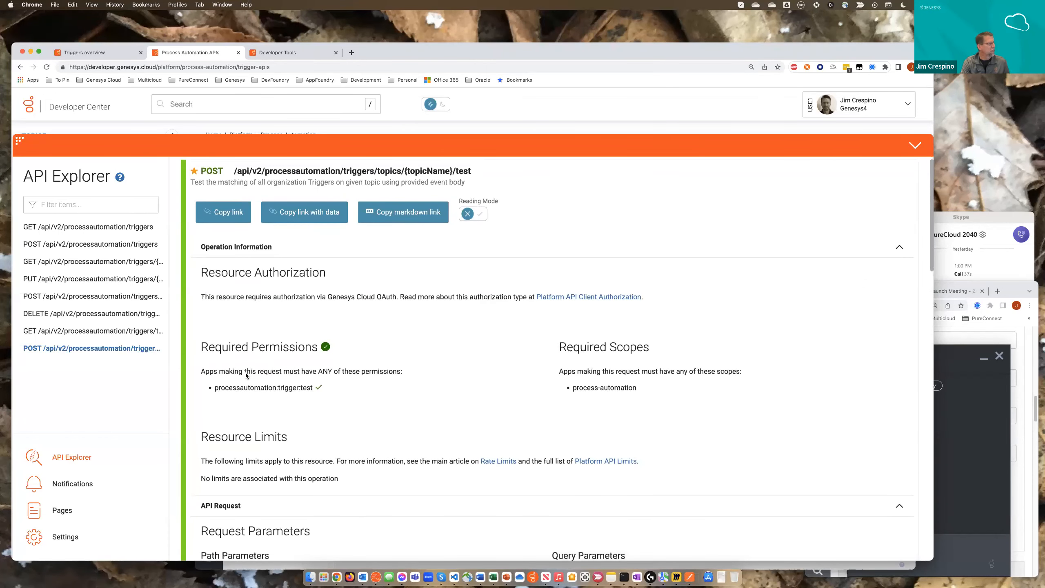
pyautogui.scroll(-4, 246, 372)
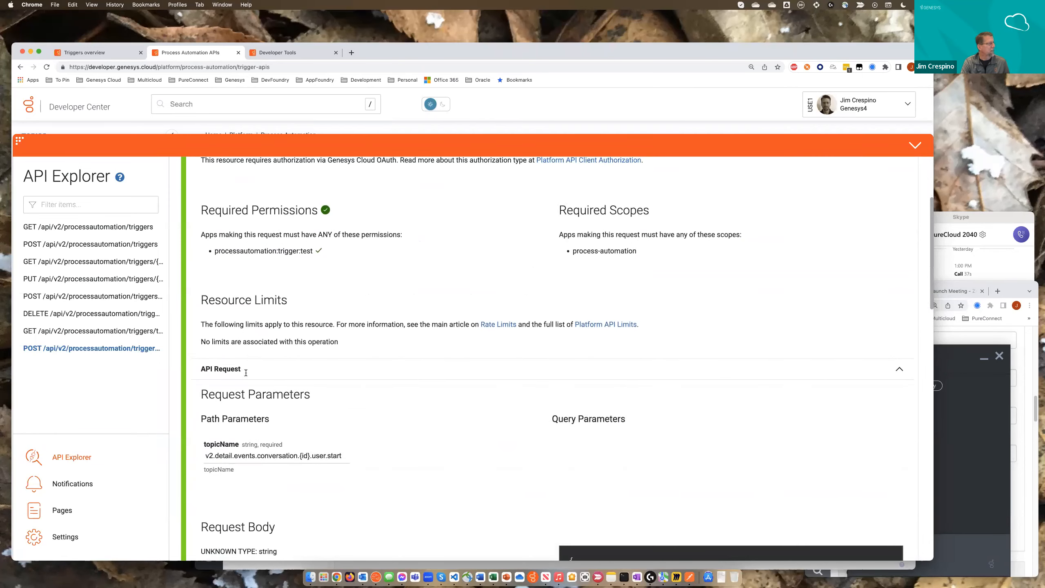
pyautogui.scroll(3, 246, 371)
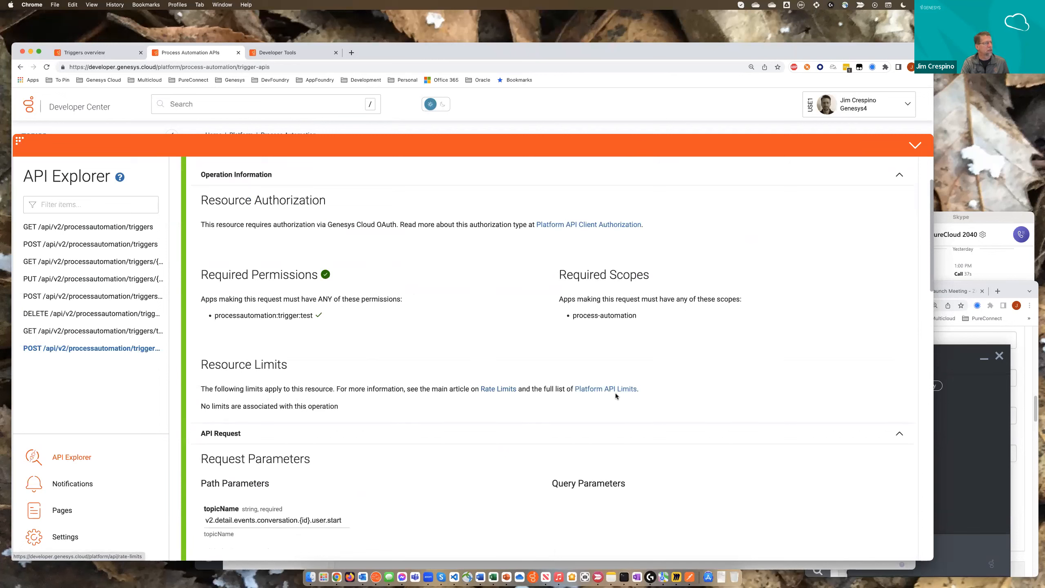
pyautogui.scroll(3, 342, 407)
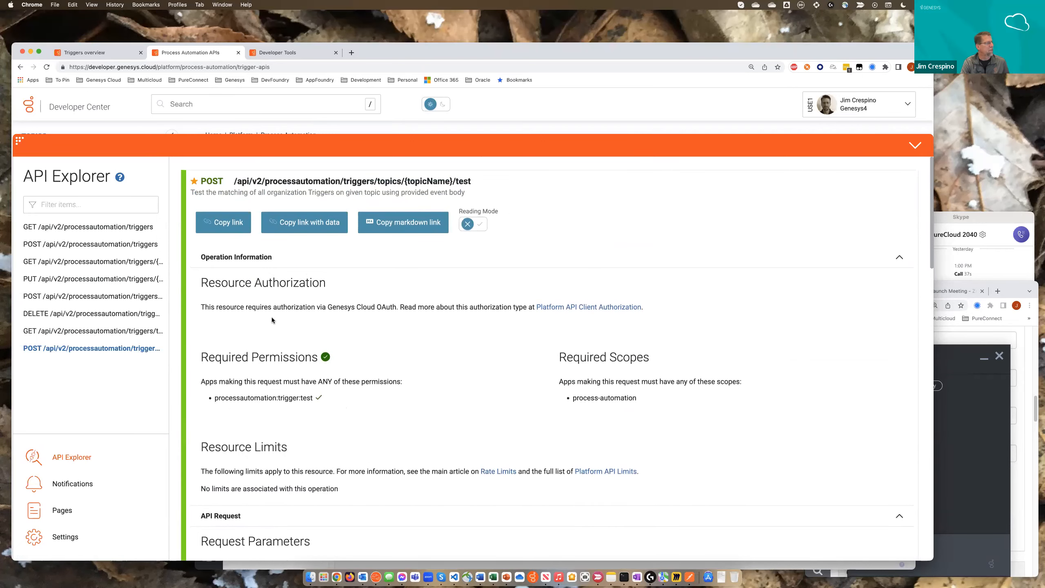
pyautogui.click(222, 257)
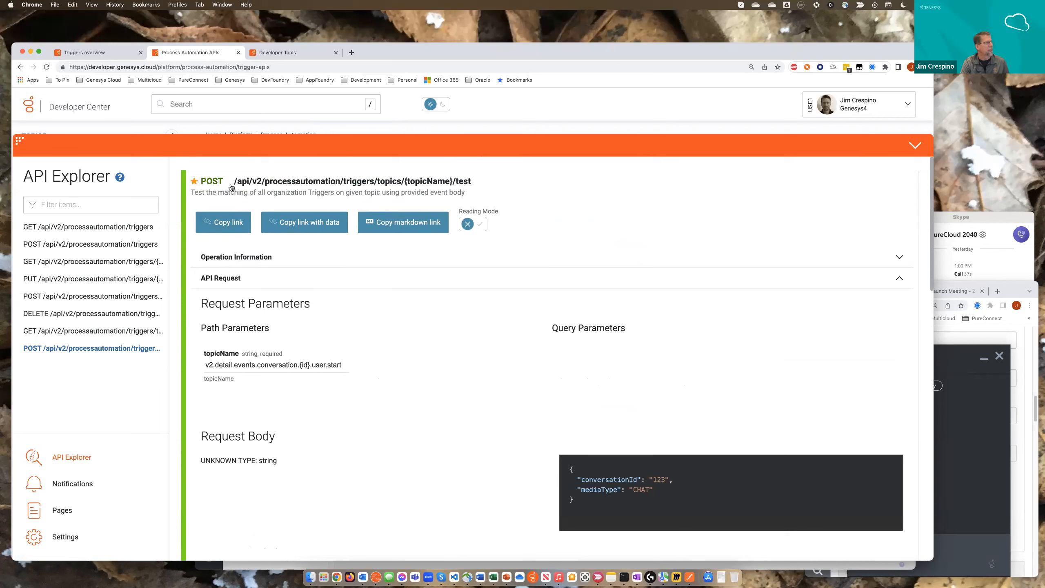
pyautogui.click(250, 259)
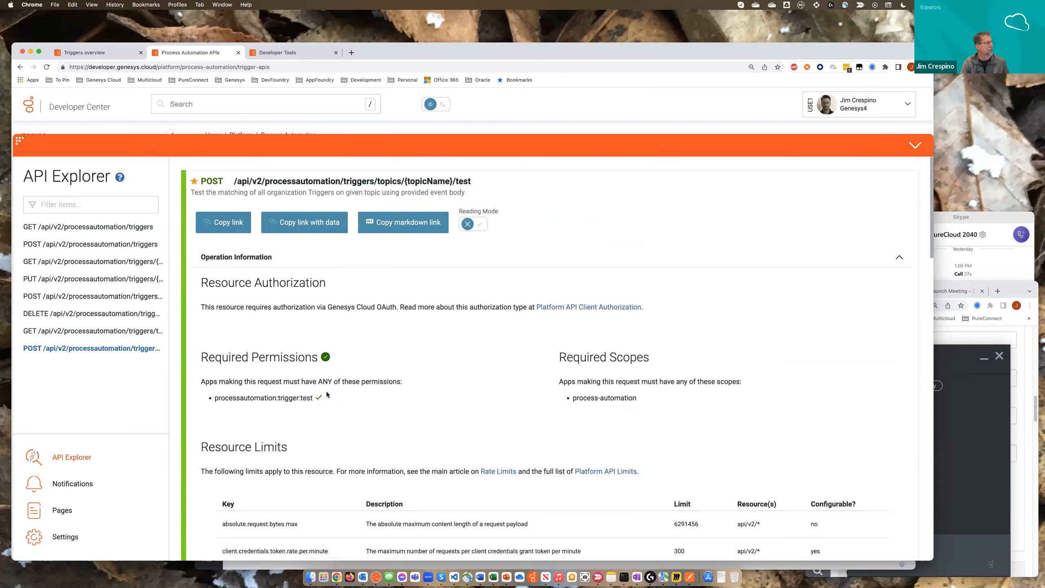
pyautogui.doubleClick(268, 396)
pyautogui.moveTo(639, 399); pyautogui.dragTo(554, 398)
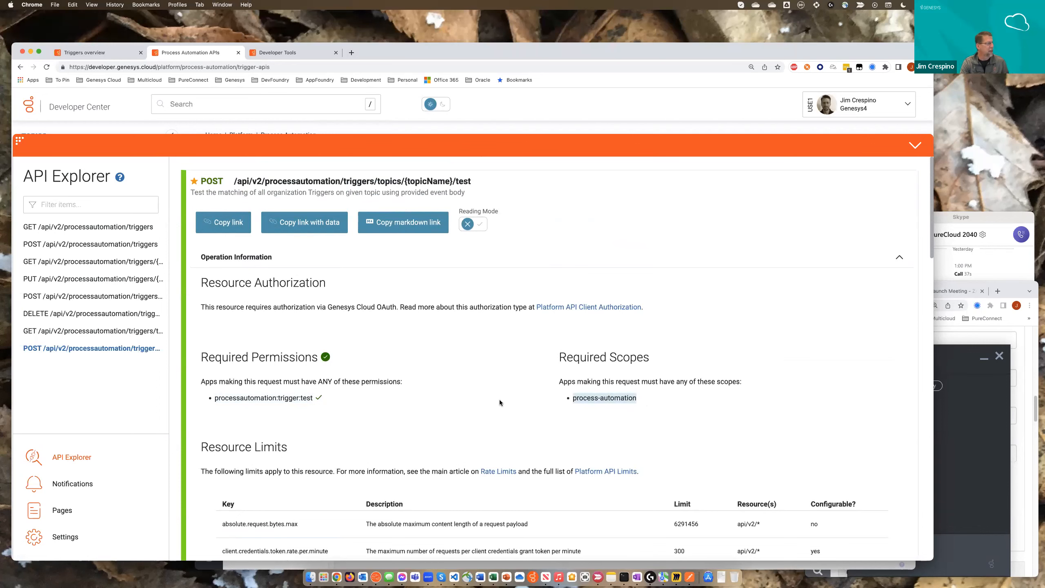
# Review the resource limits table of the topic test request and collapse its operation information.
pyautogui.scroll(-5, 499, 399)
pyautogui.scroll(-1, 350, 373)
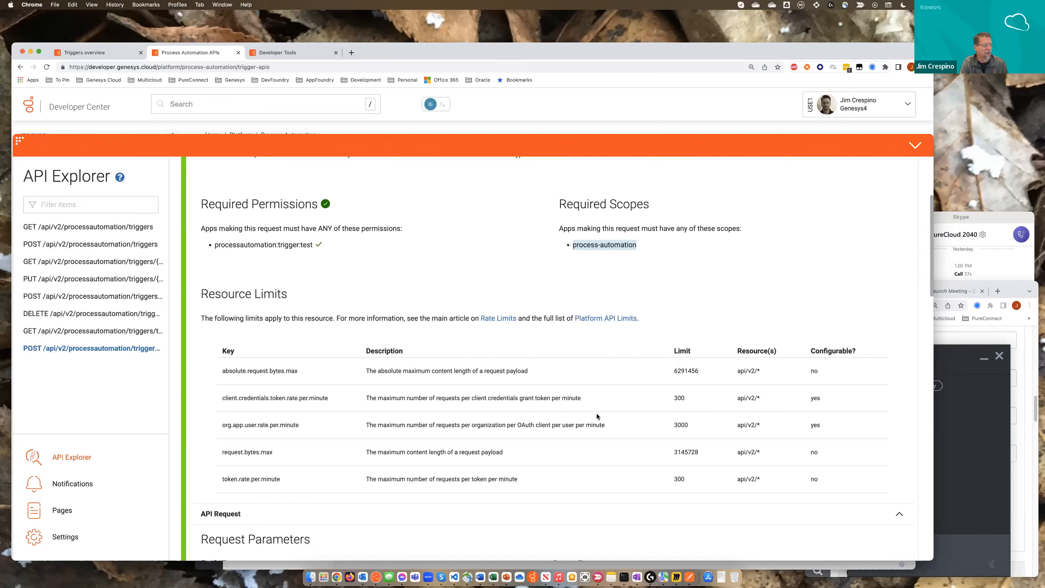
pyautogui.scroll(-1, 553, 389)
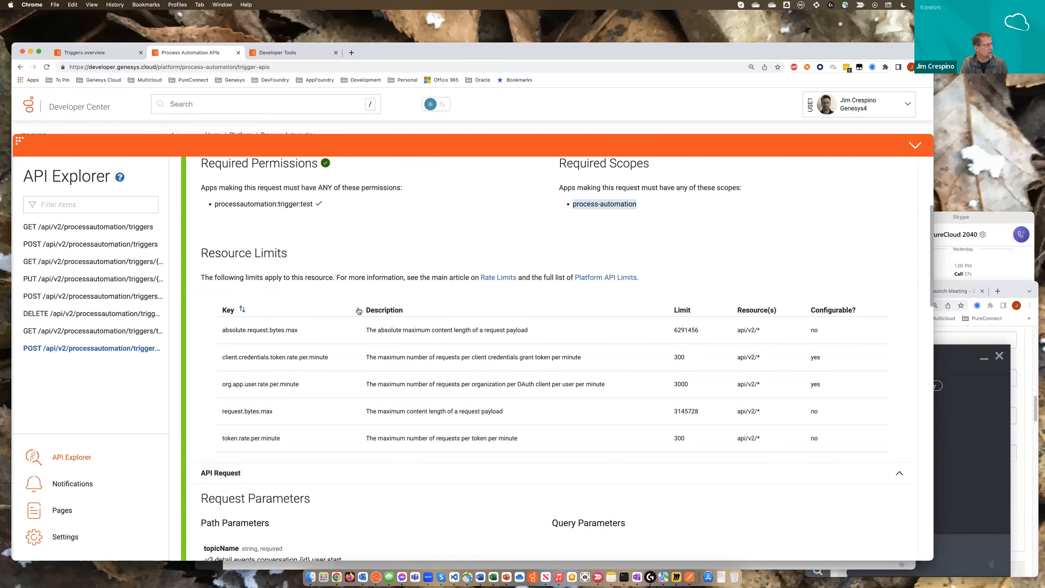
pyautogui.scroll(3, 359, 311)
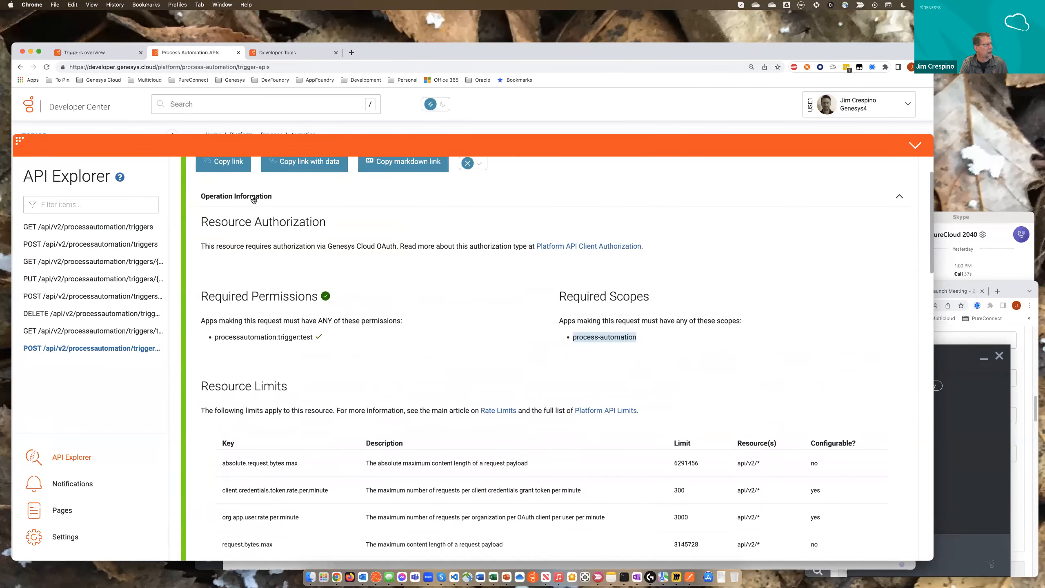
pyautogui.click(253, 198)
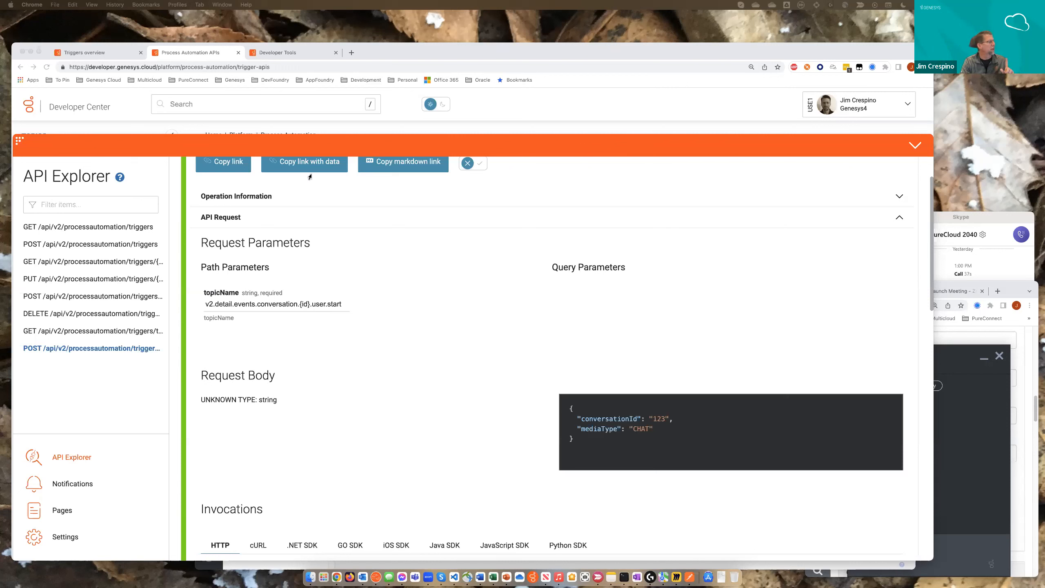
# Open the GET request for the organization's available topics and review the documented topicName list on the Triggers overview page.
pyautogui.click(91, 332)
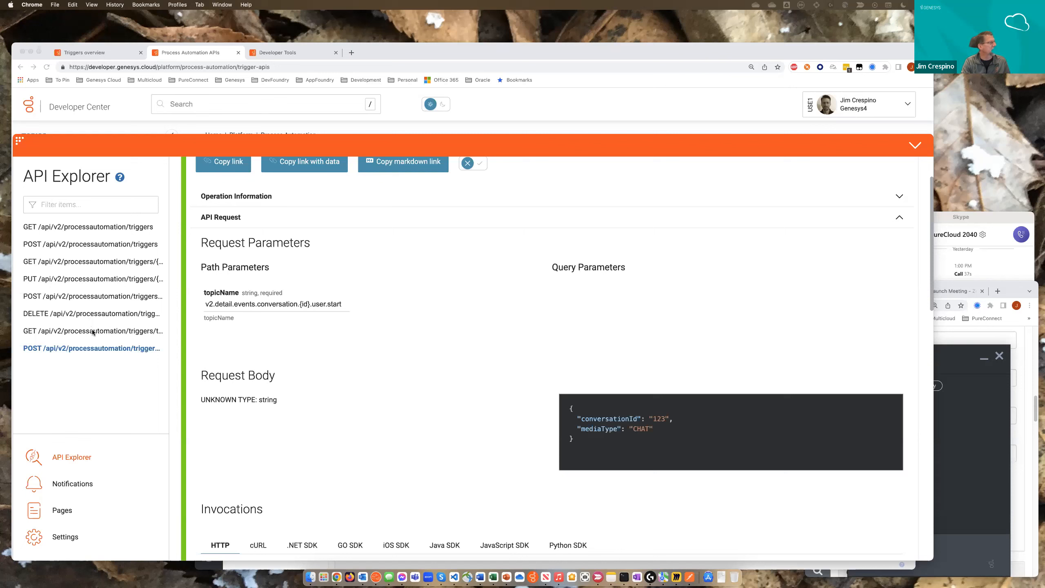
pyautogui.click(94, 332)
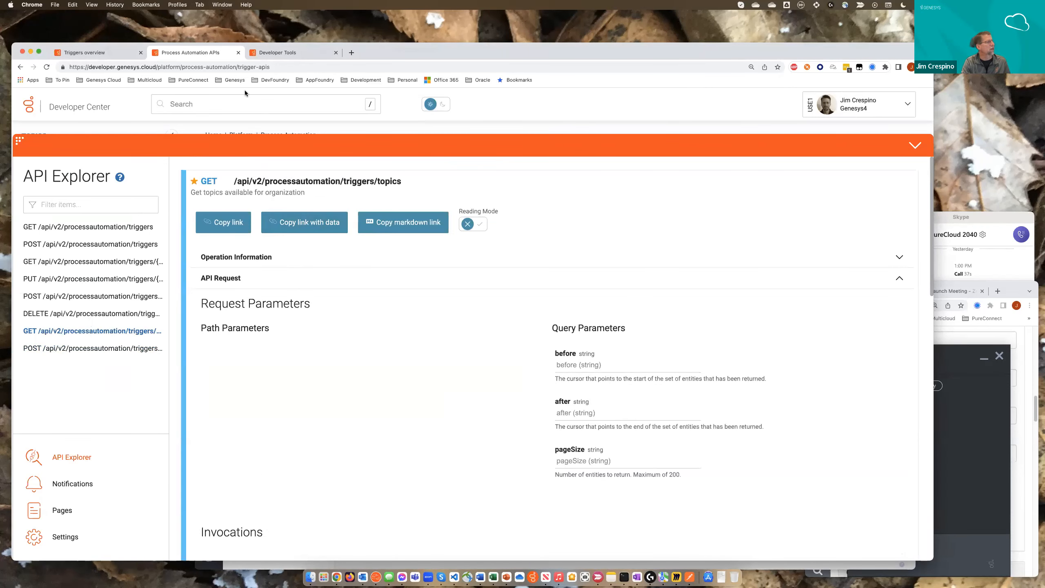
pyautogui.click(96, 52)
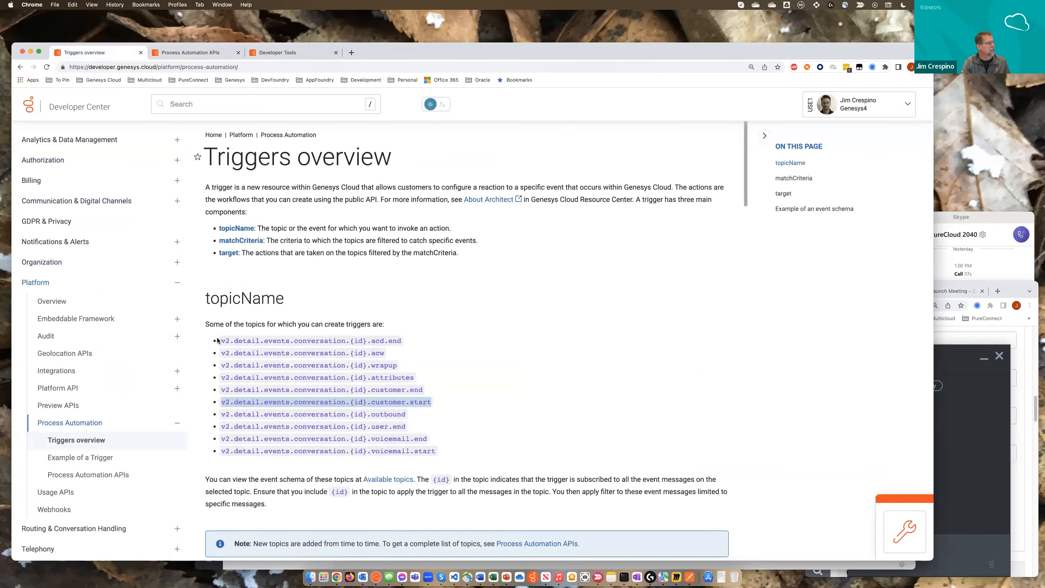
pyautogui.moveTo(217, 338); pyautogui.dragTo(454, 460)
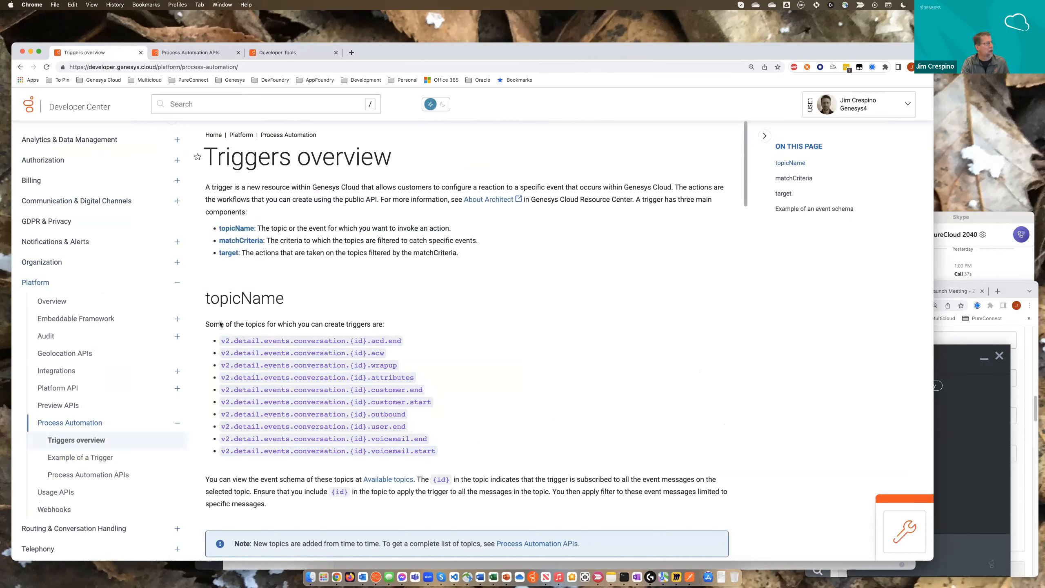
# Execute the GET /api/v2/processautomation/triggers/topics request and examine the returned topic list, including the user.start entry.
pyautogui.click(204, 52)
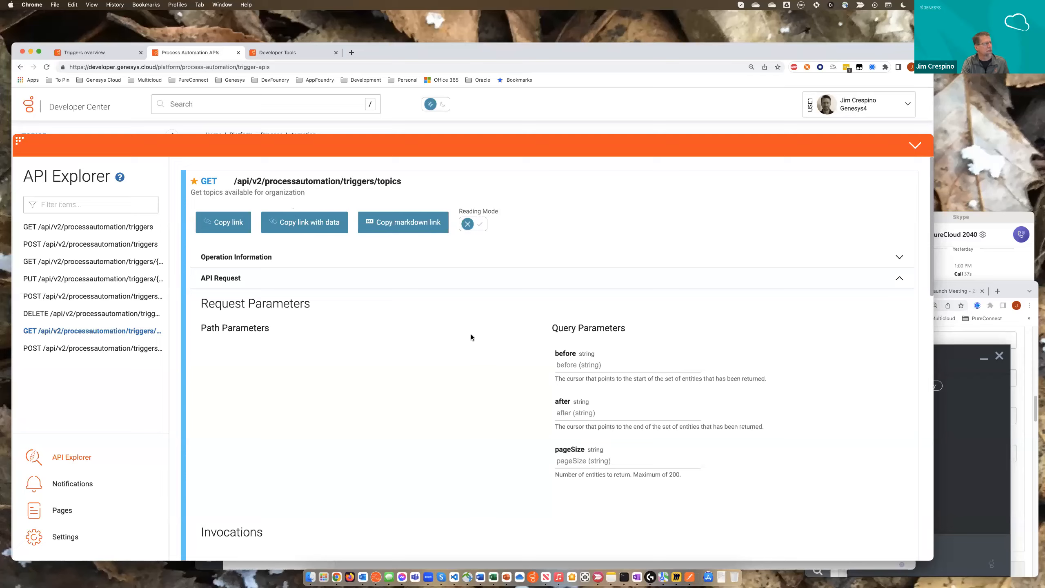
pyautogui.scroll(-6, 471, 335)
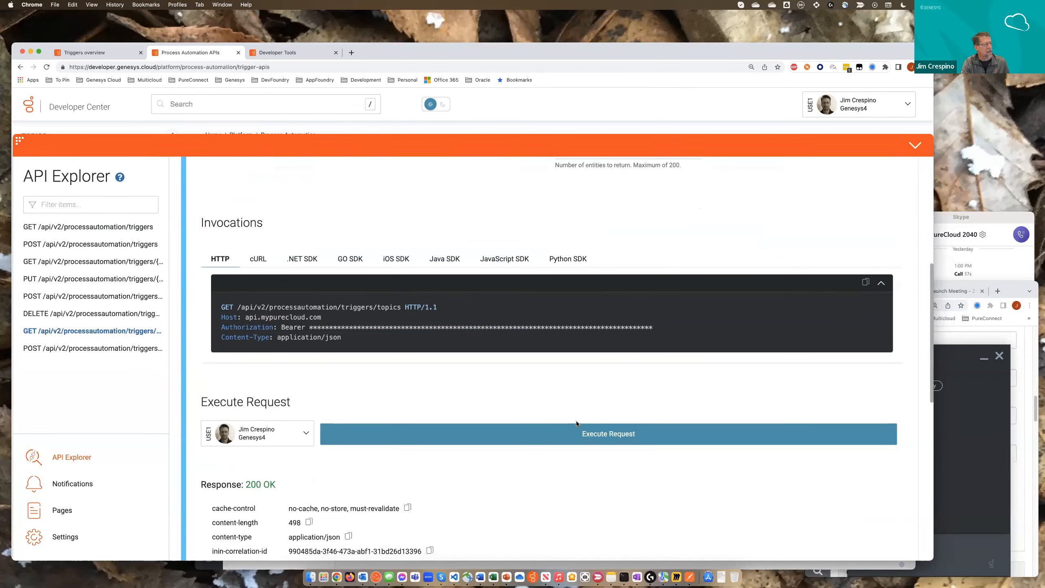
pyautogui.click(579, 430)
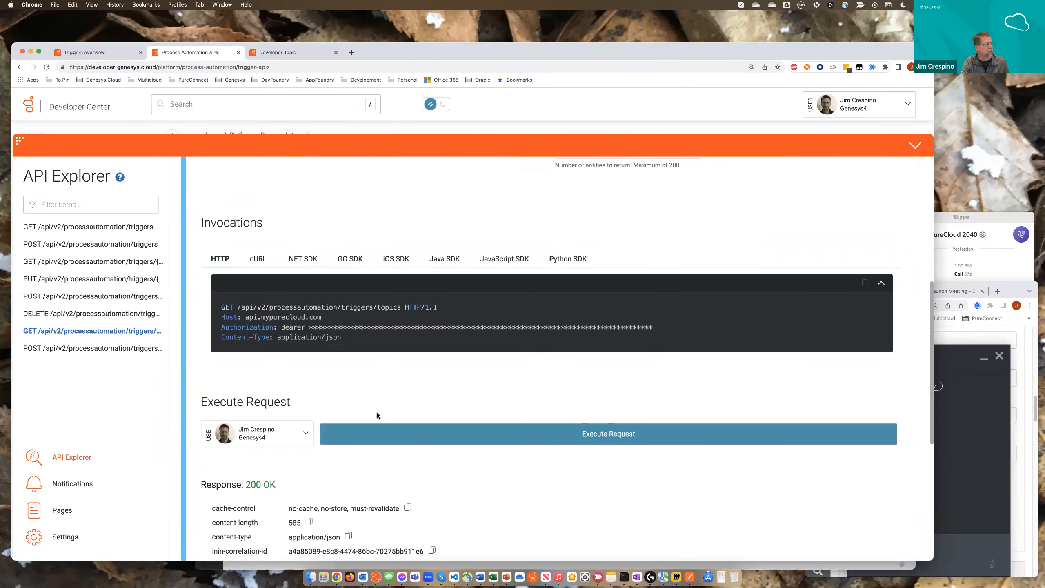
pyautogui.scroll(-2, 306, 433)
pyautogui.scroll(-10, 306, 433)
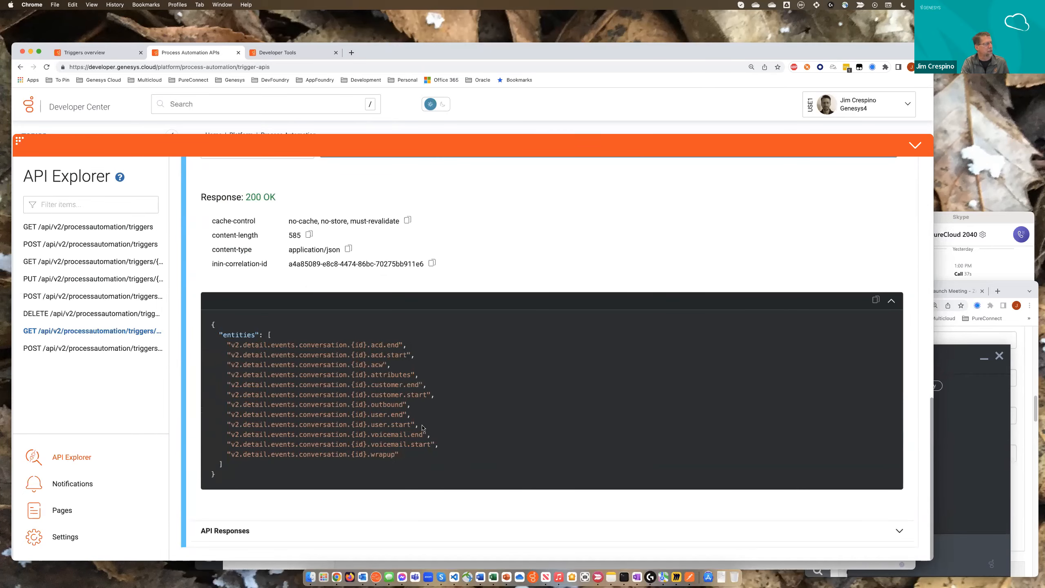
pyautogui.moveTo(418, 424); pyautogui.dragTo(331, 424)
pyautogui.click(469, 471)
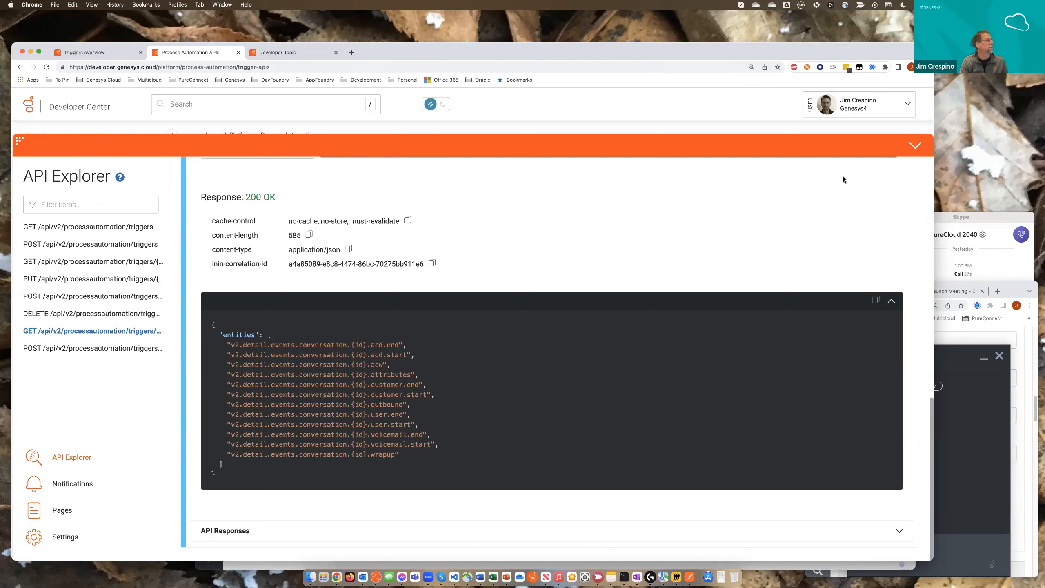
# Go from the Triggers overview page to the Developer Center home, open its Videos page and reload it to get the playlist categories.
pyautogui.click(98, 52)
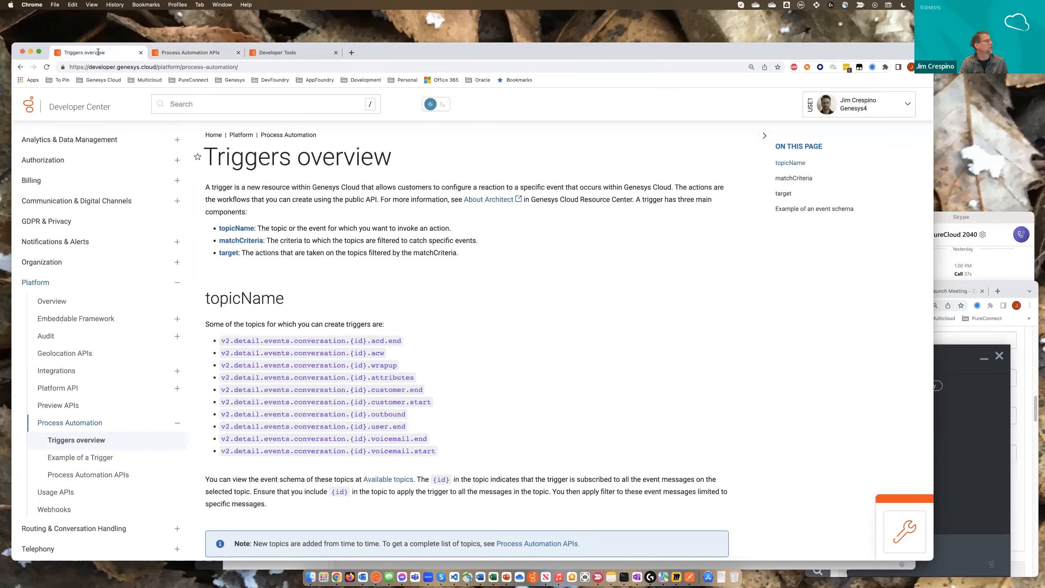
pyautogui.click(35, 107)
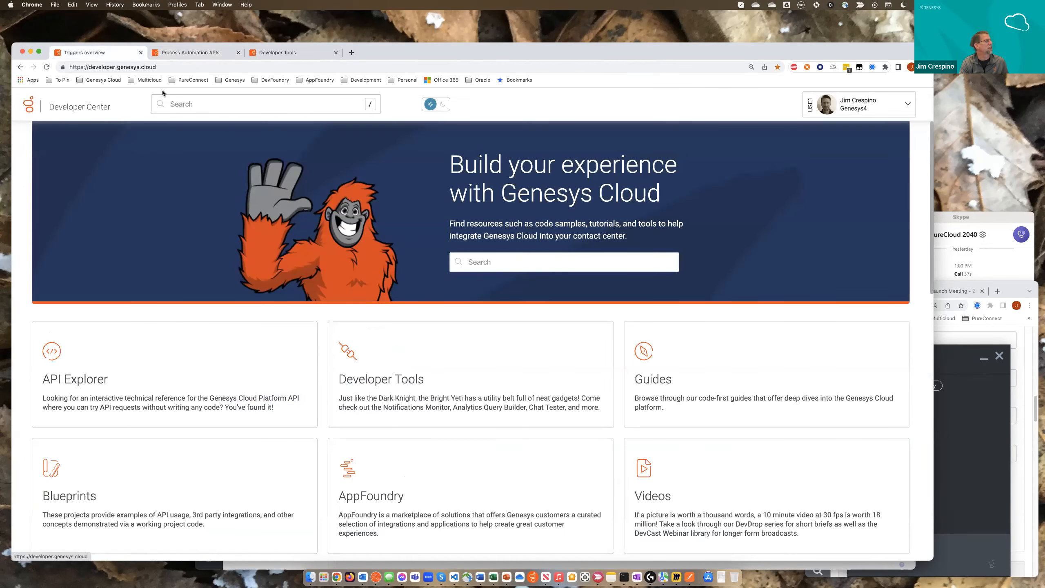
pyautogui.scroll(-2, 442, 275)
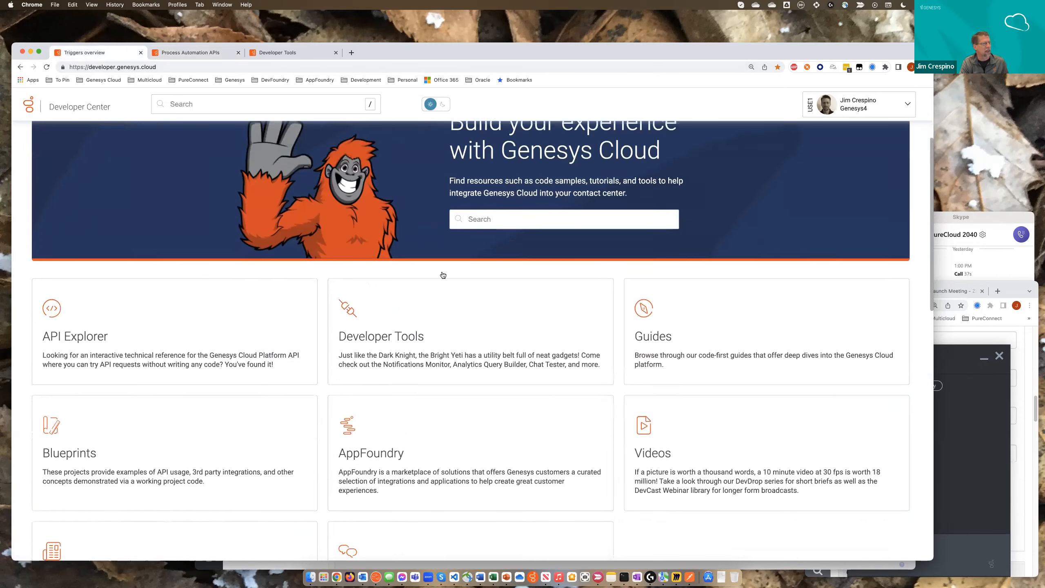
pyautogui.scroll(-2, 442, 275)
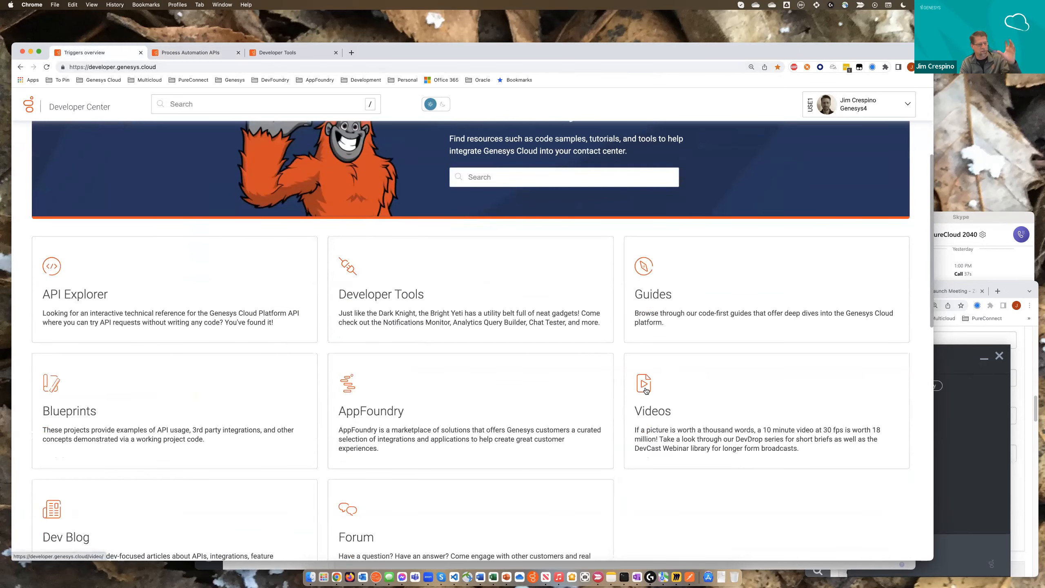
pyautogui.click(645, 390)
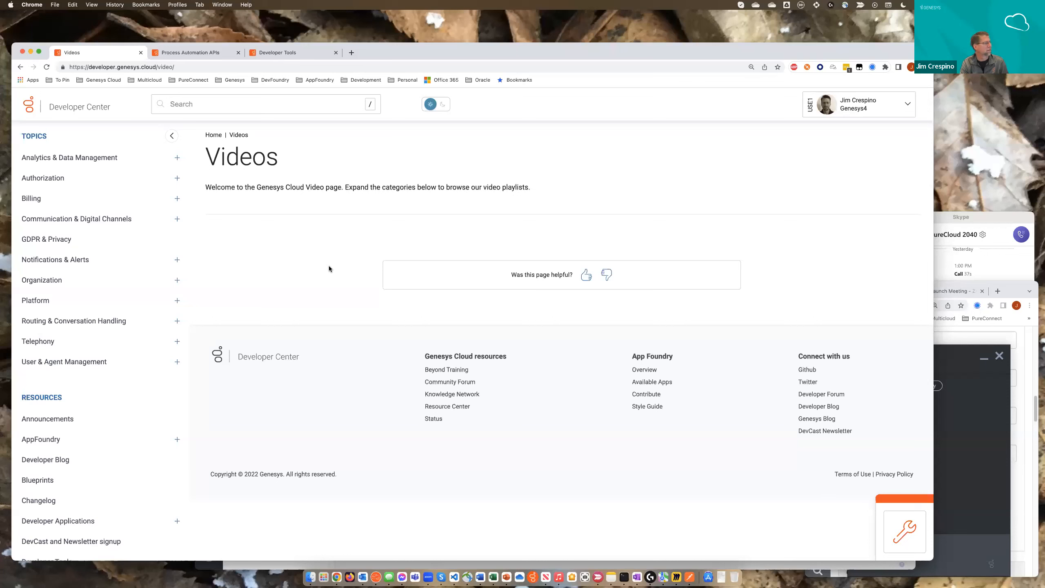
pyautogui.click(46, 67)
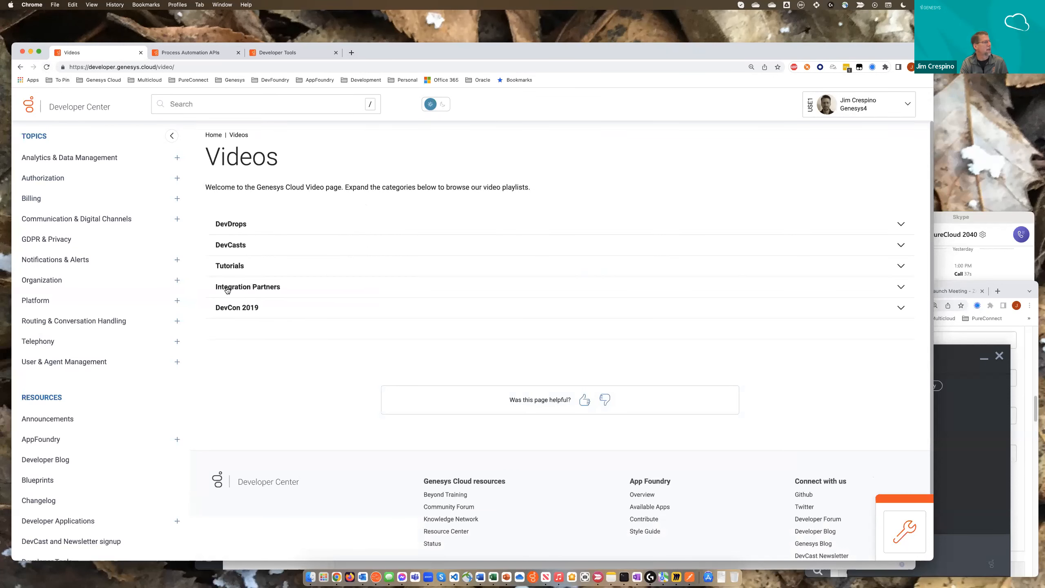
# View the DevDrops playlist category, collapse it, and browse the DevCasts category of webinar recordings.
pyautogui.click(228, 224)
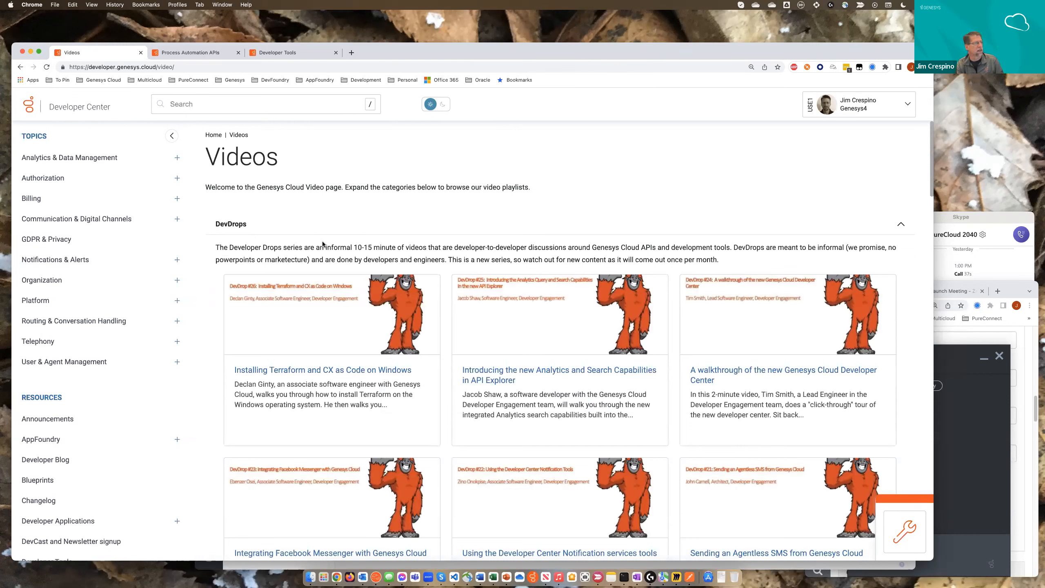
pyautogui.click(238, 228)
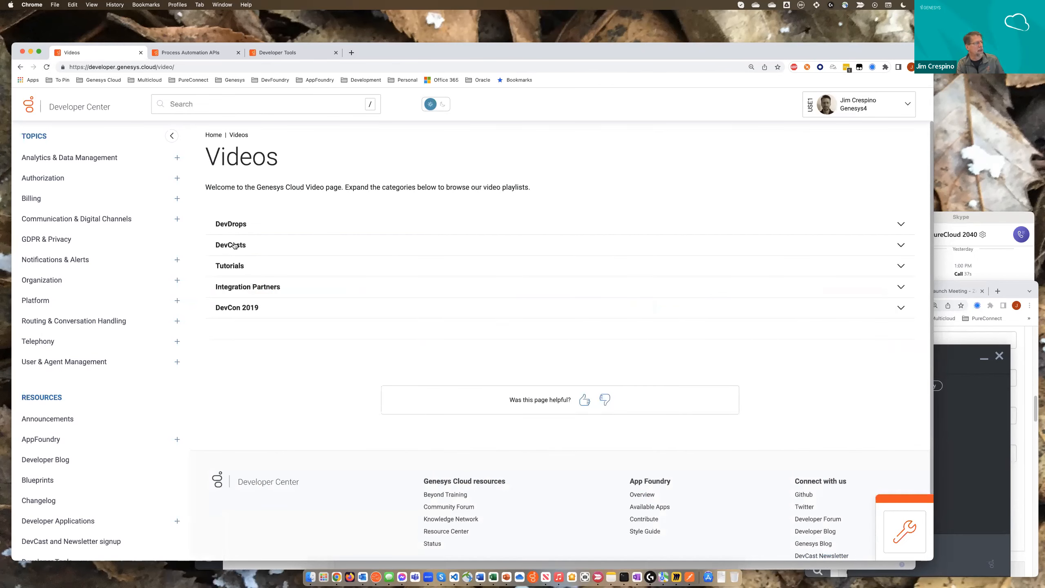
pyautogui.click(235, 244)
pyautogui.scroll(-1, 259, 264)
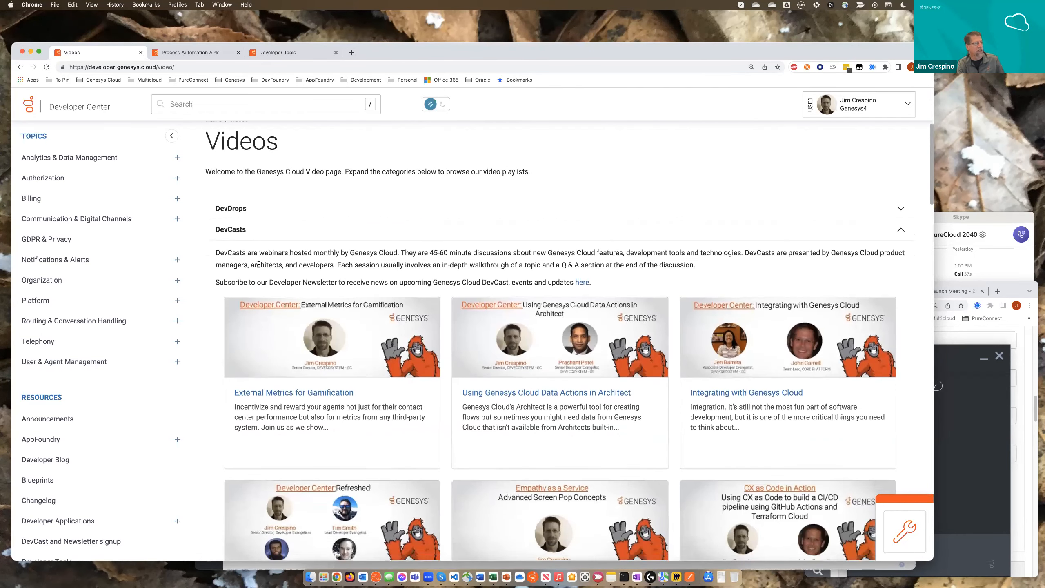
pyautogui.scroll(-1, 259, 264)
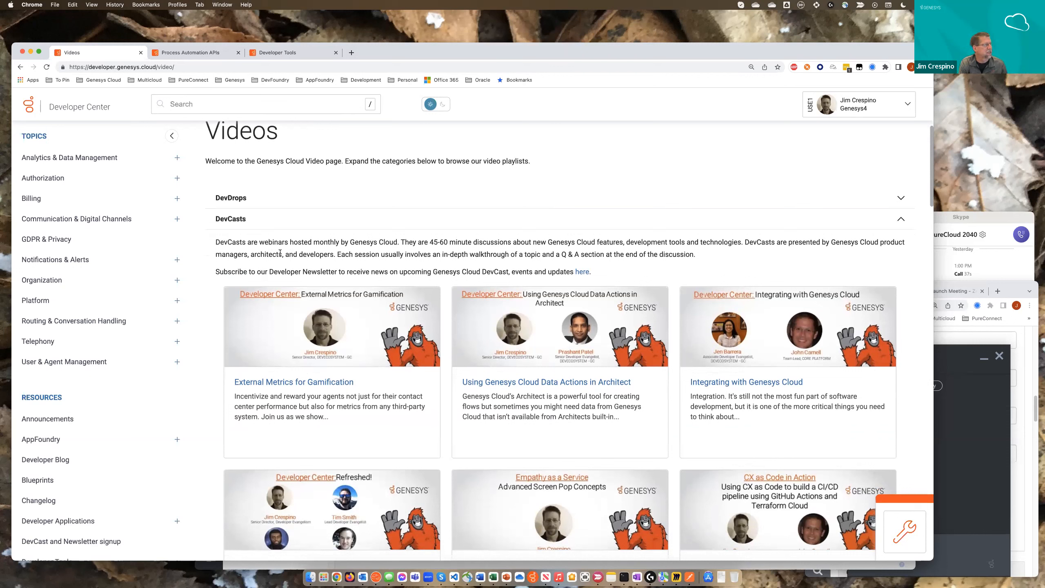
# Open YouTube in a new browser tab and bring up the DevCast Tutorial Series playlist of the Genesys Community channel.
pyautogui.click(351, 53)
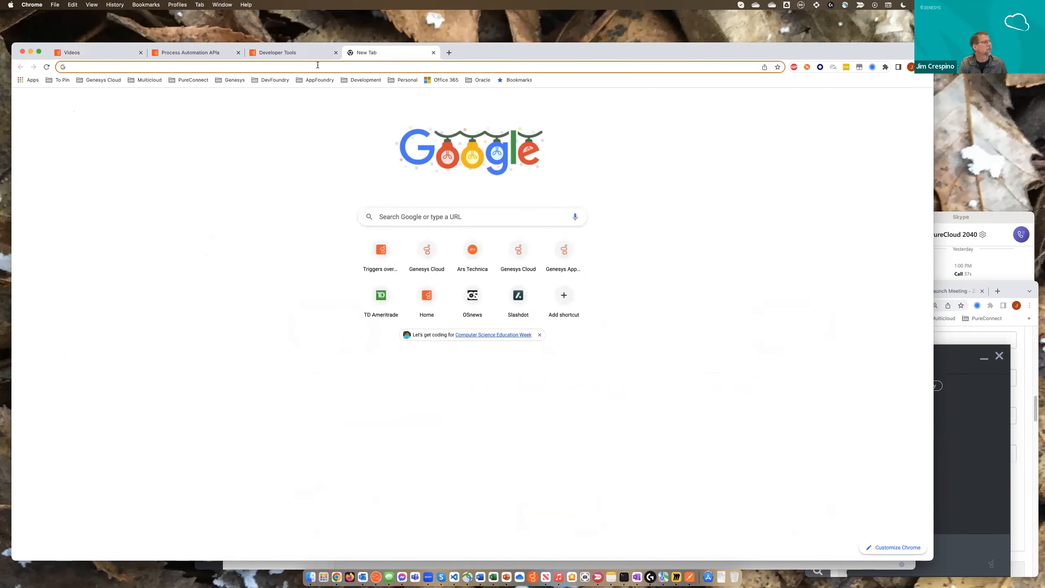
pyautogui.write('youtube')
pyautogui.press('Return')
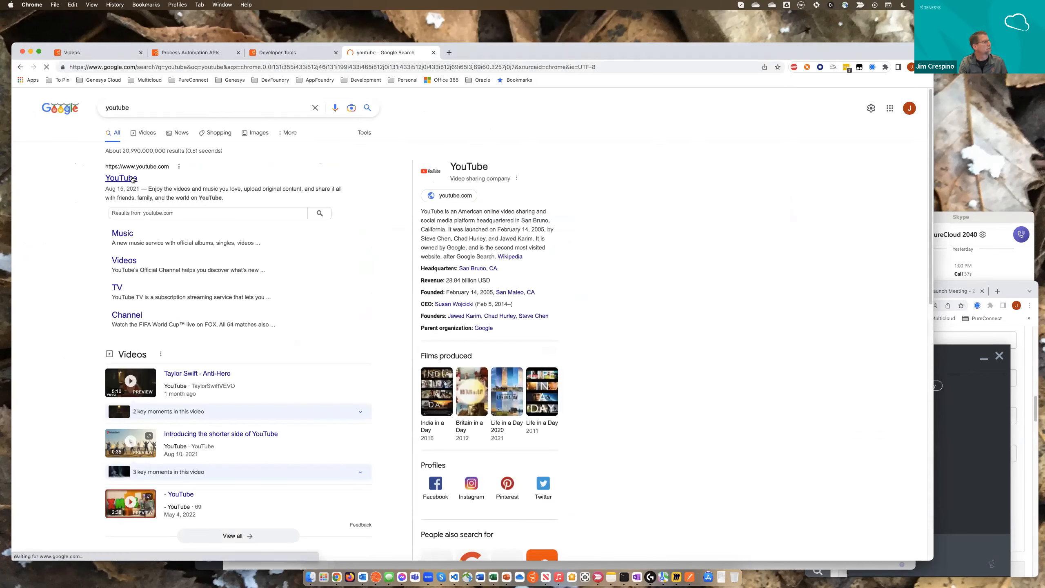
pyautogui.click(132, 178)
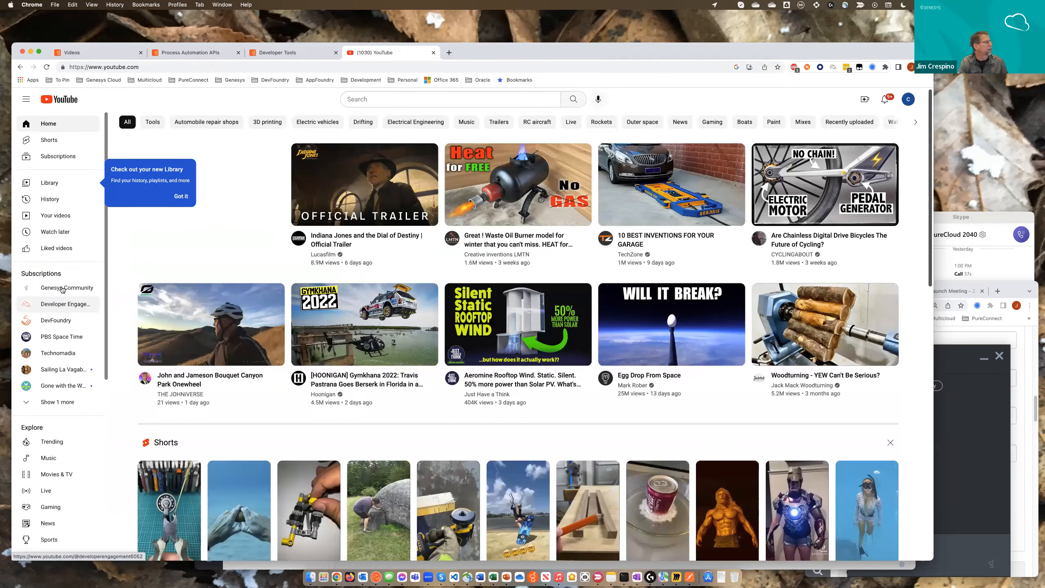
pyautogui.click(62, 288)
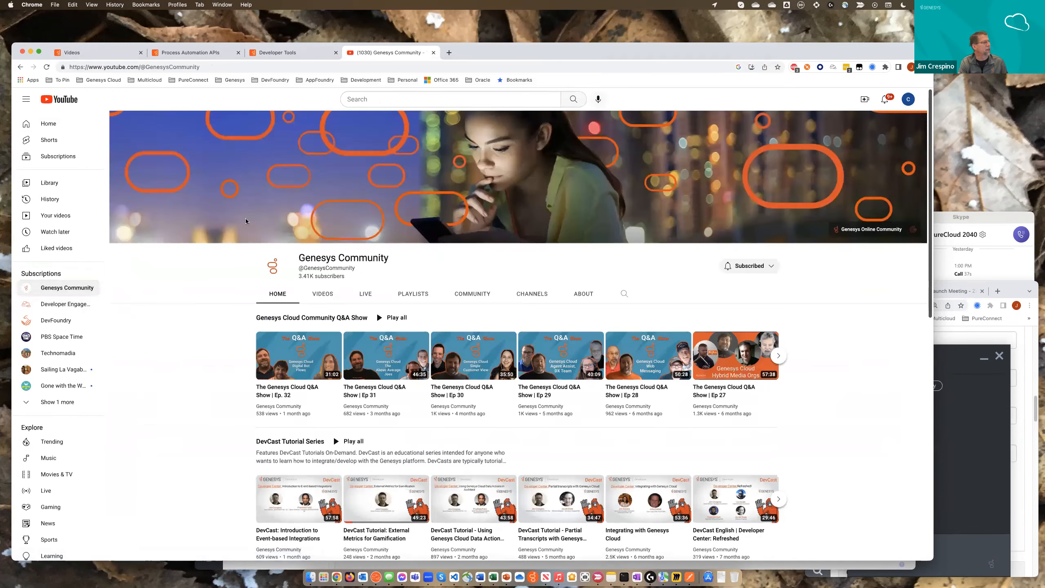
pyautogui.scroll(-4, 232, 354)
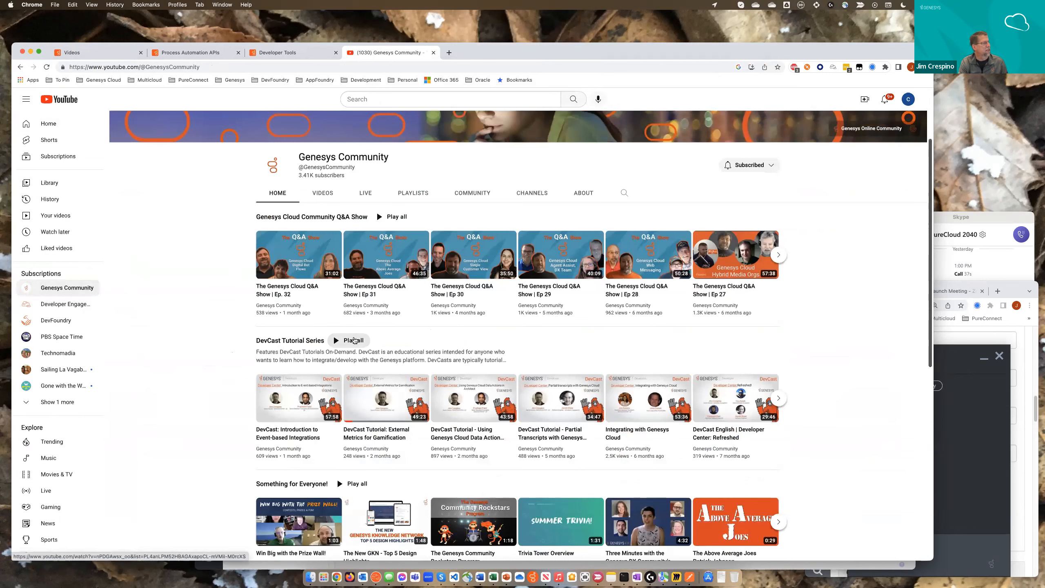
pyautogui.click(311, 344)
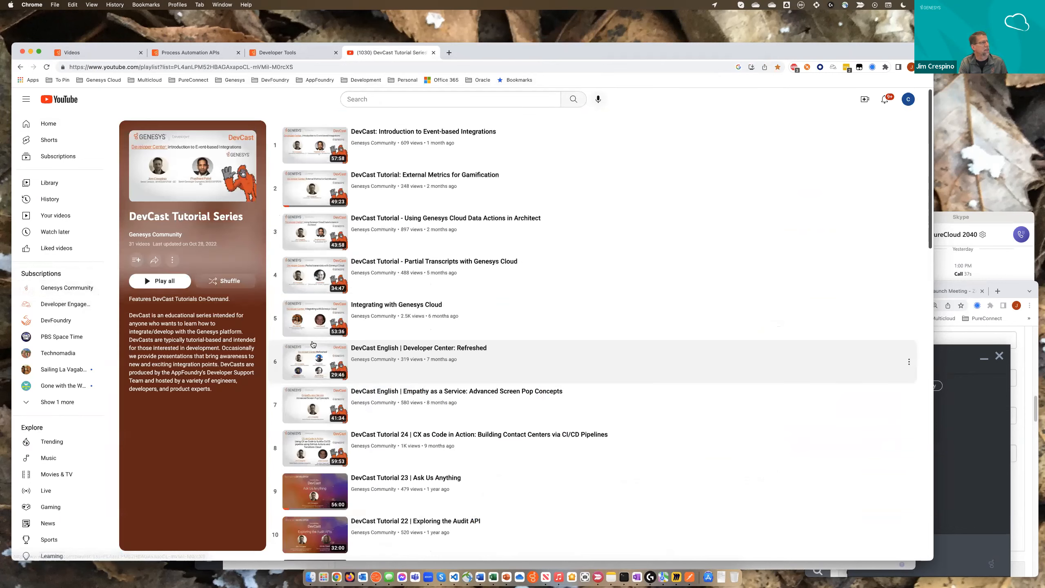